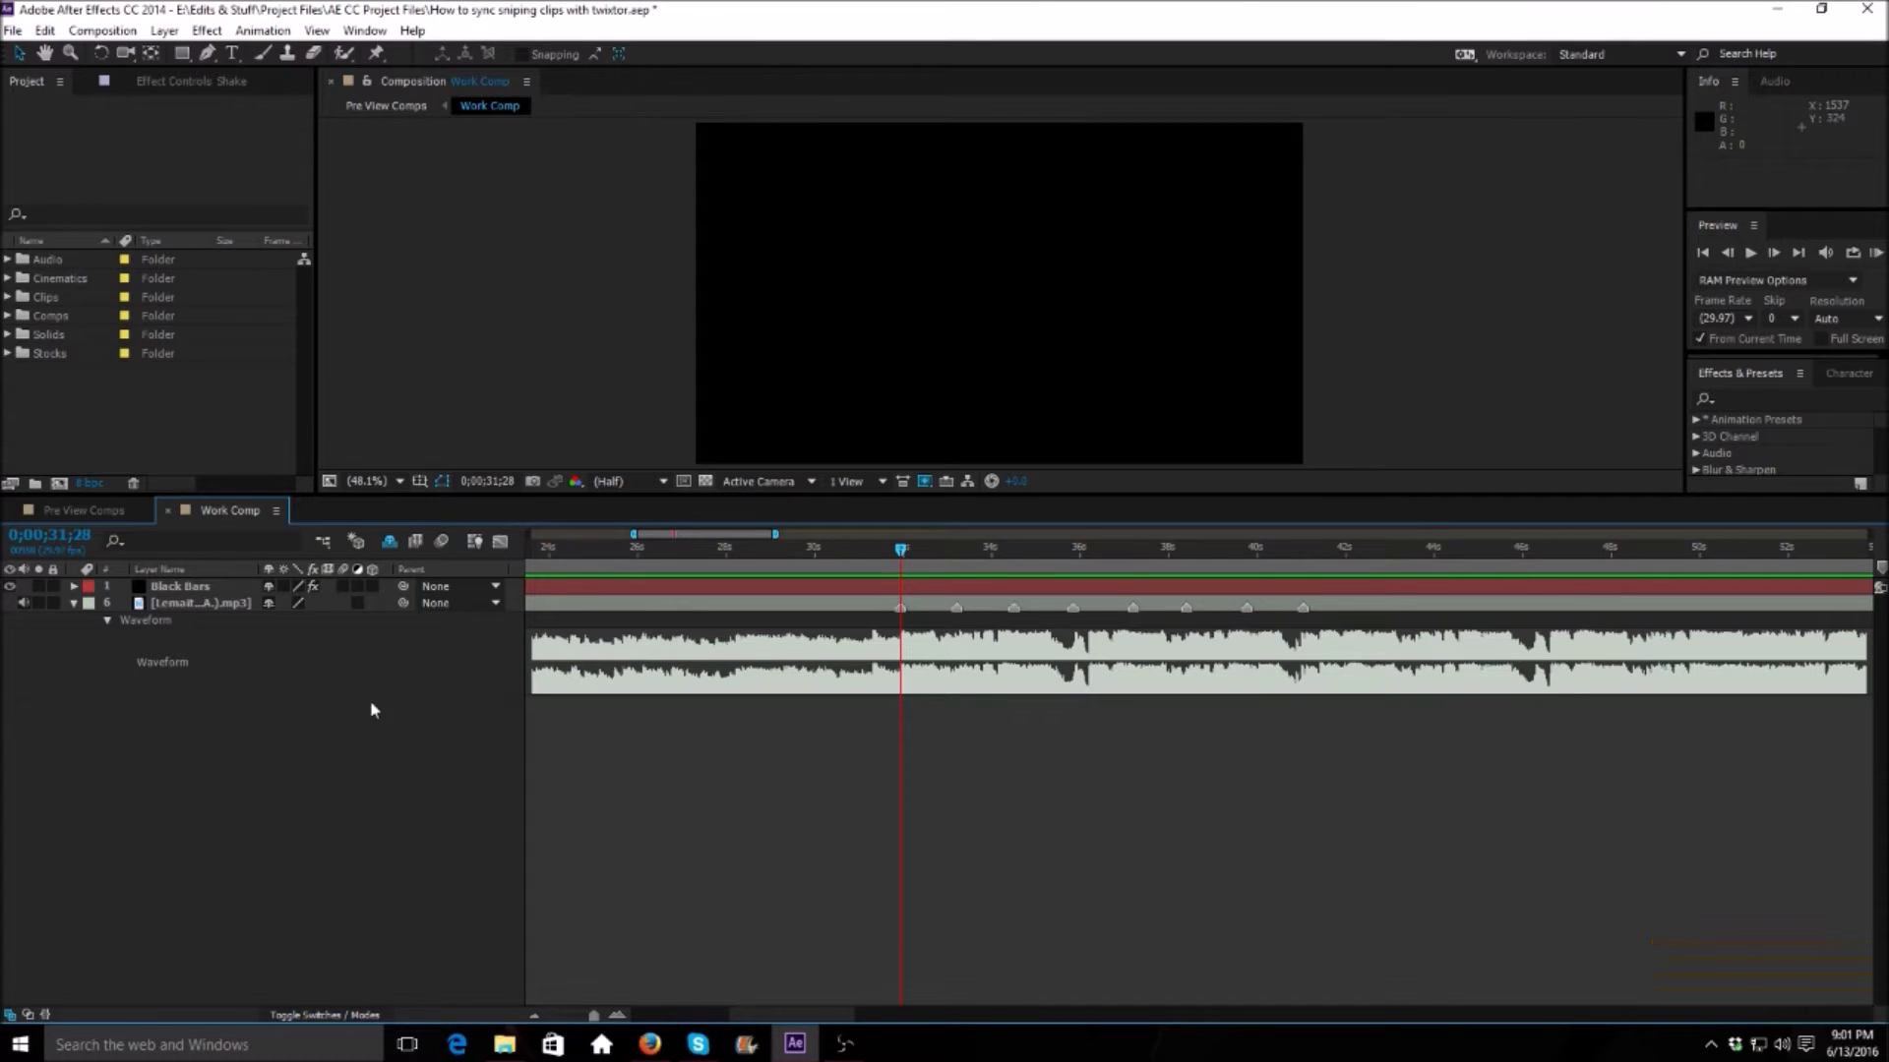
Step: Add BO2 Raza_2.mp4 under the music, mute its audio, and slide it left to the first beat
left_click(7, 296)
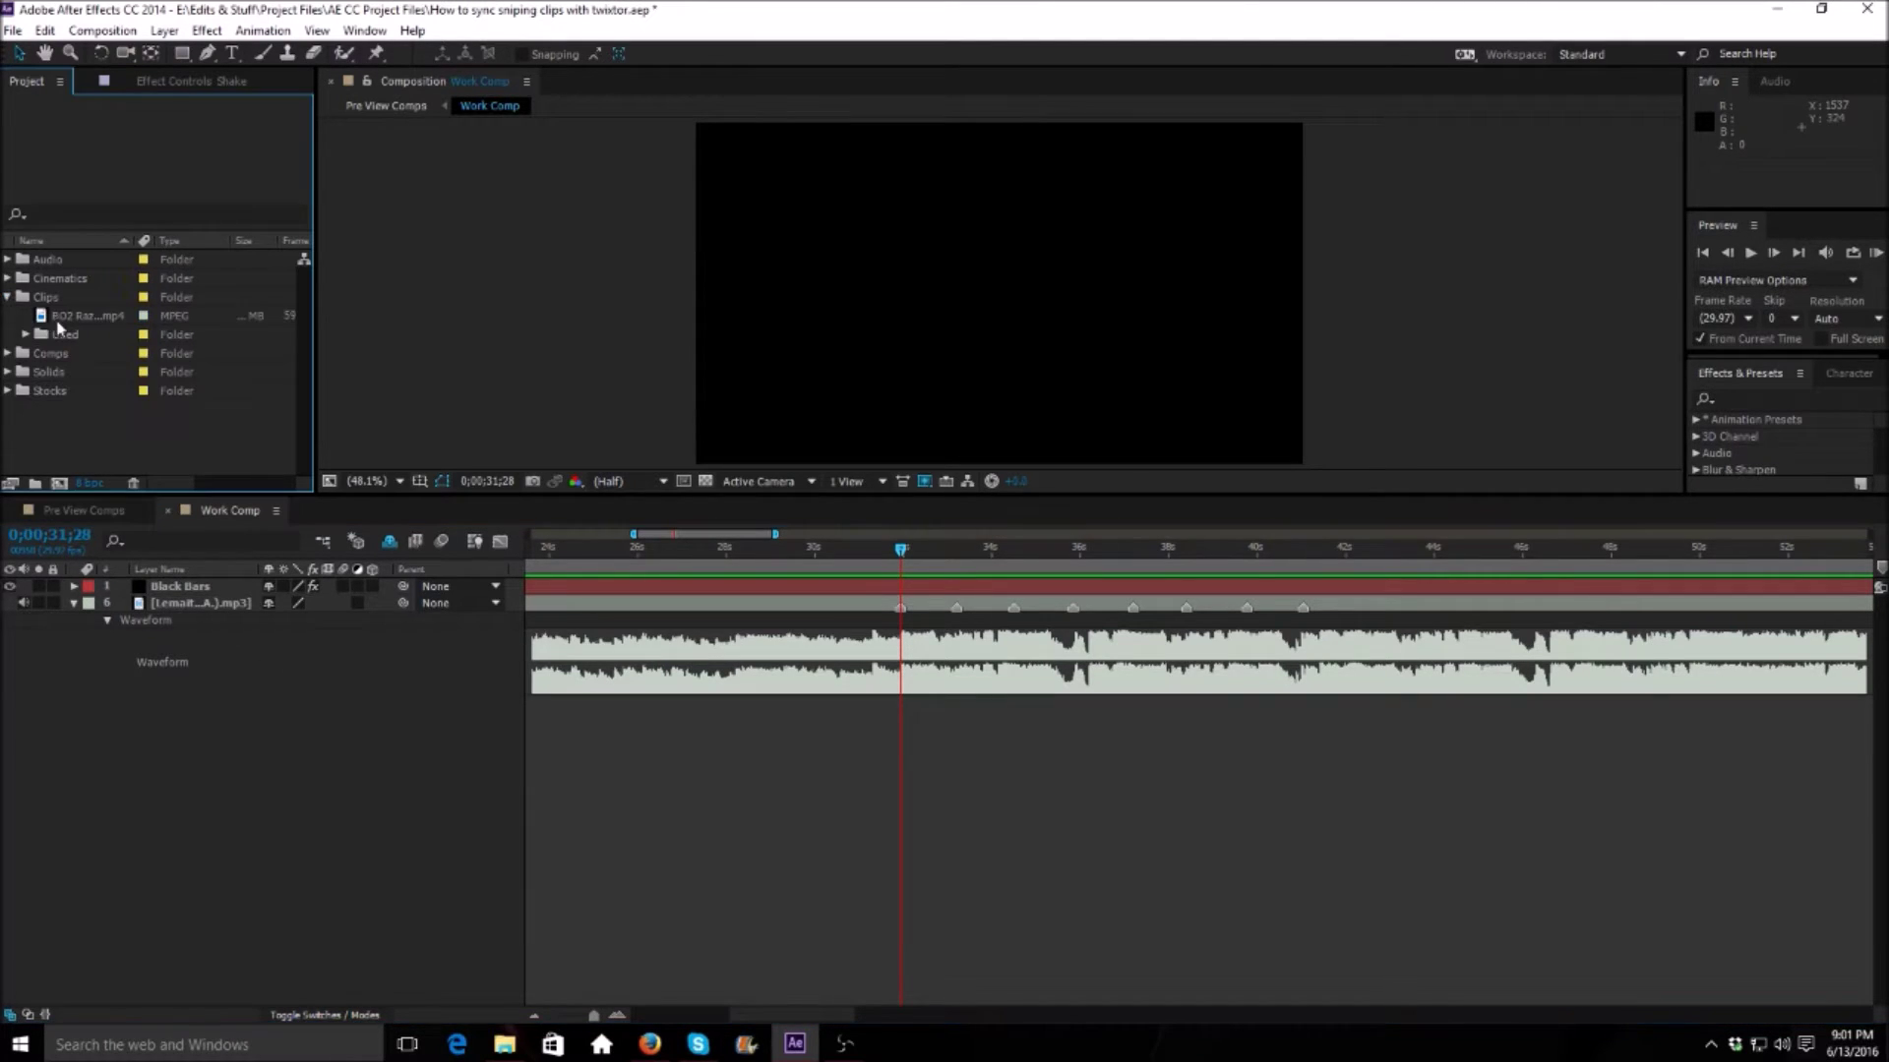
left_click_drag(61, 316, 240, 729)
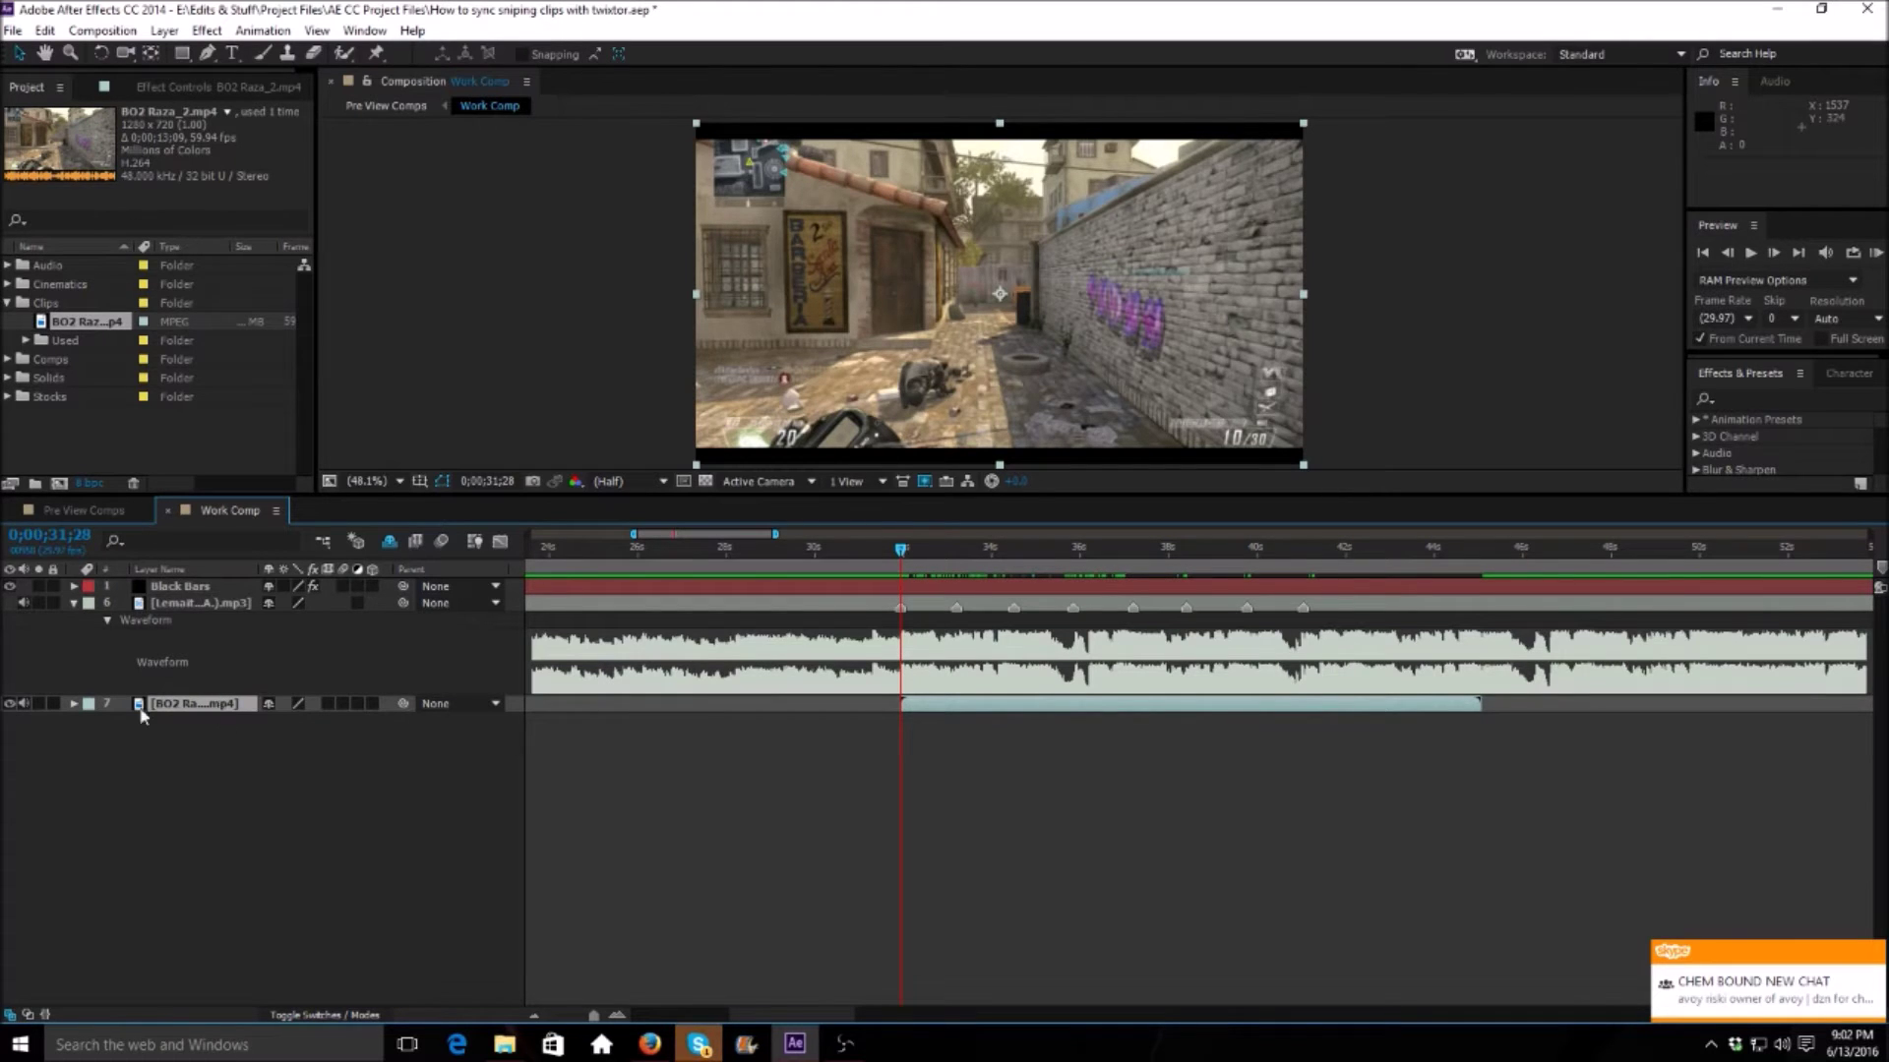
left_click(23, 704)
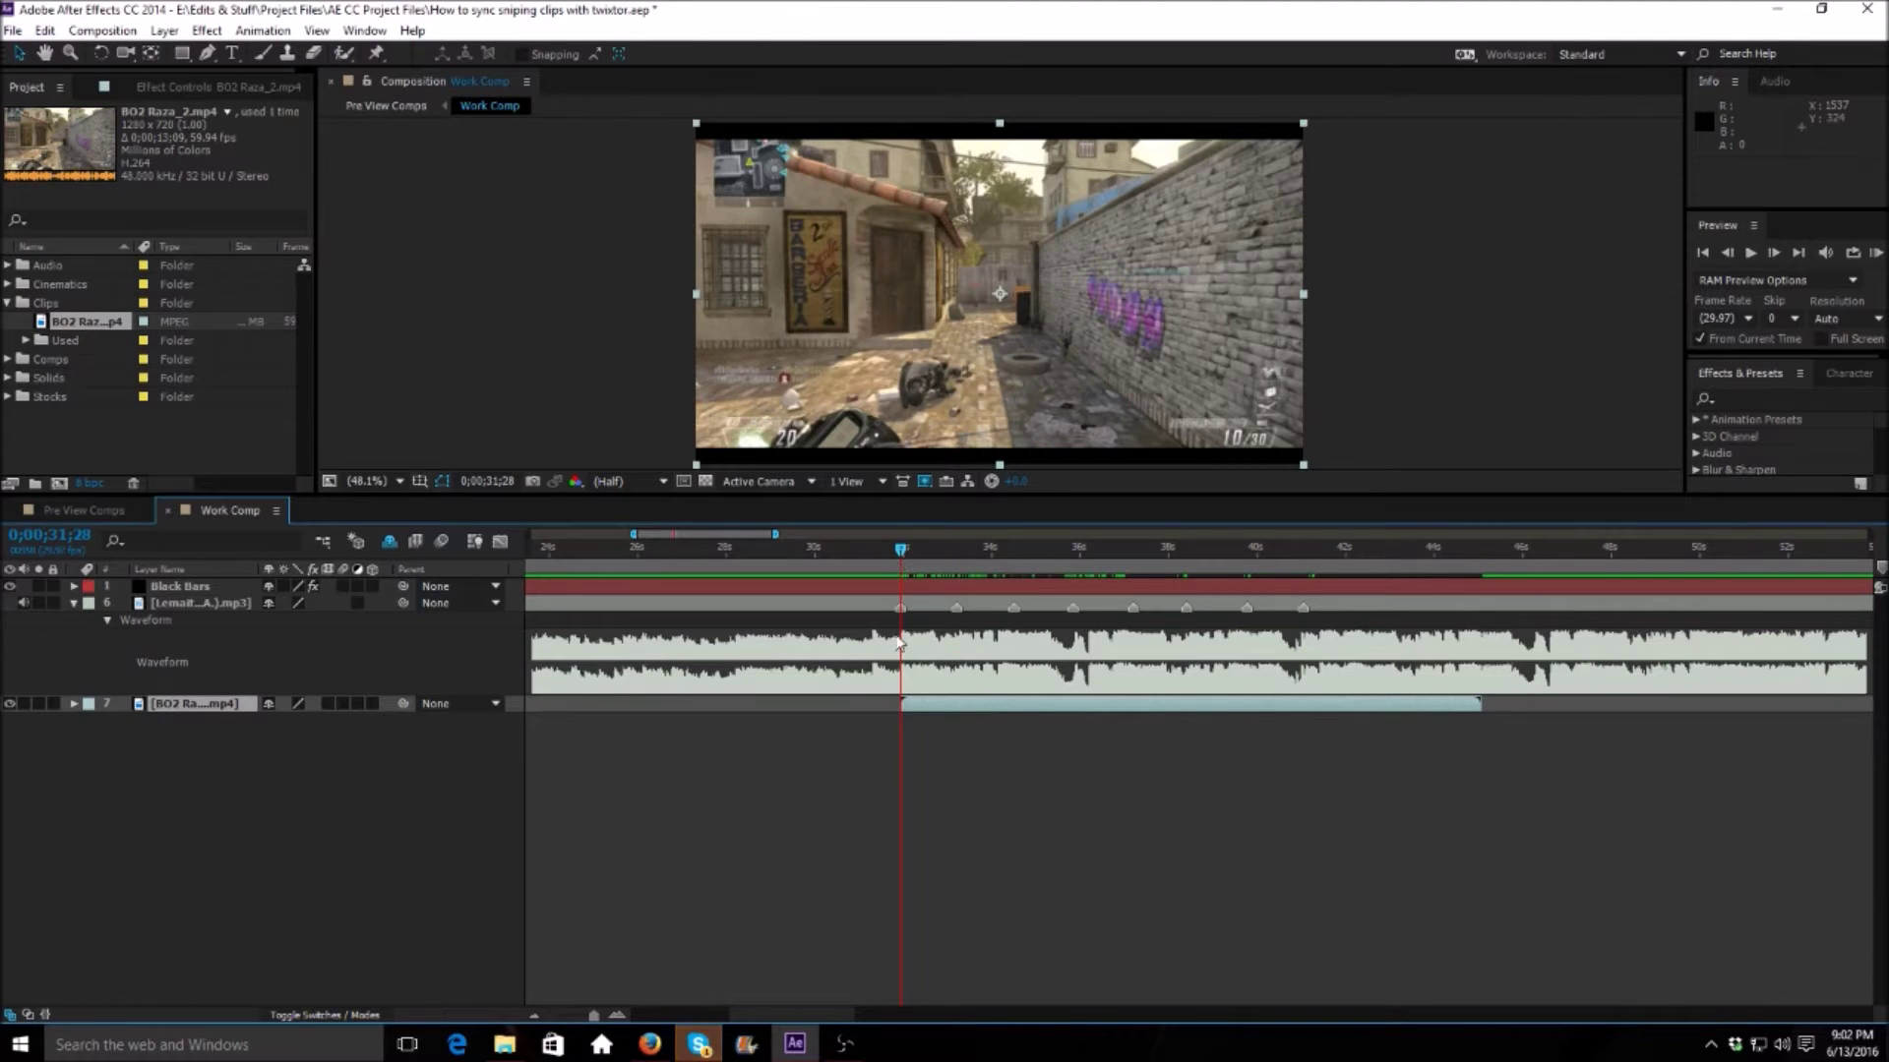
left_click_drag(1011, 711, 787, 738)
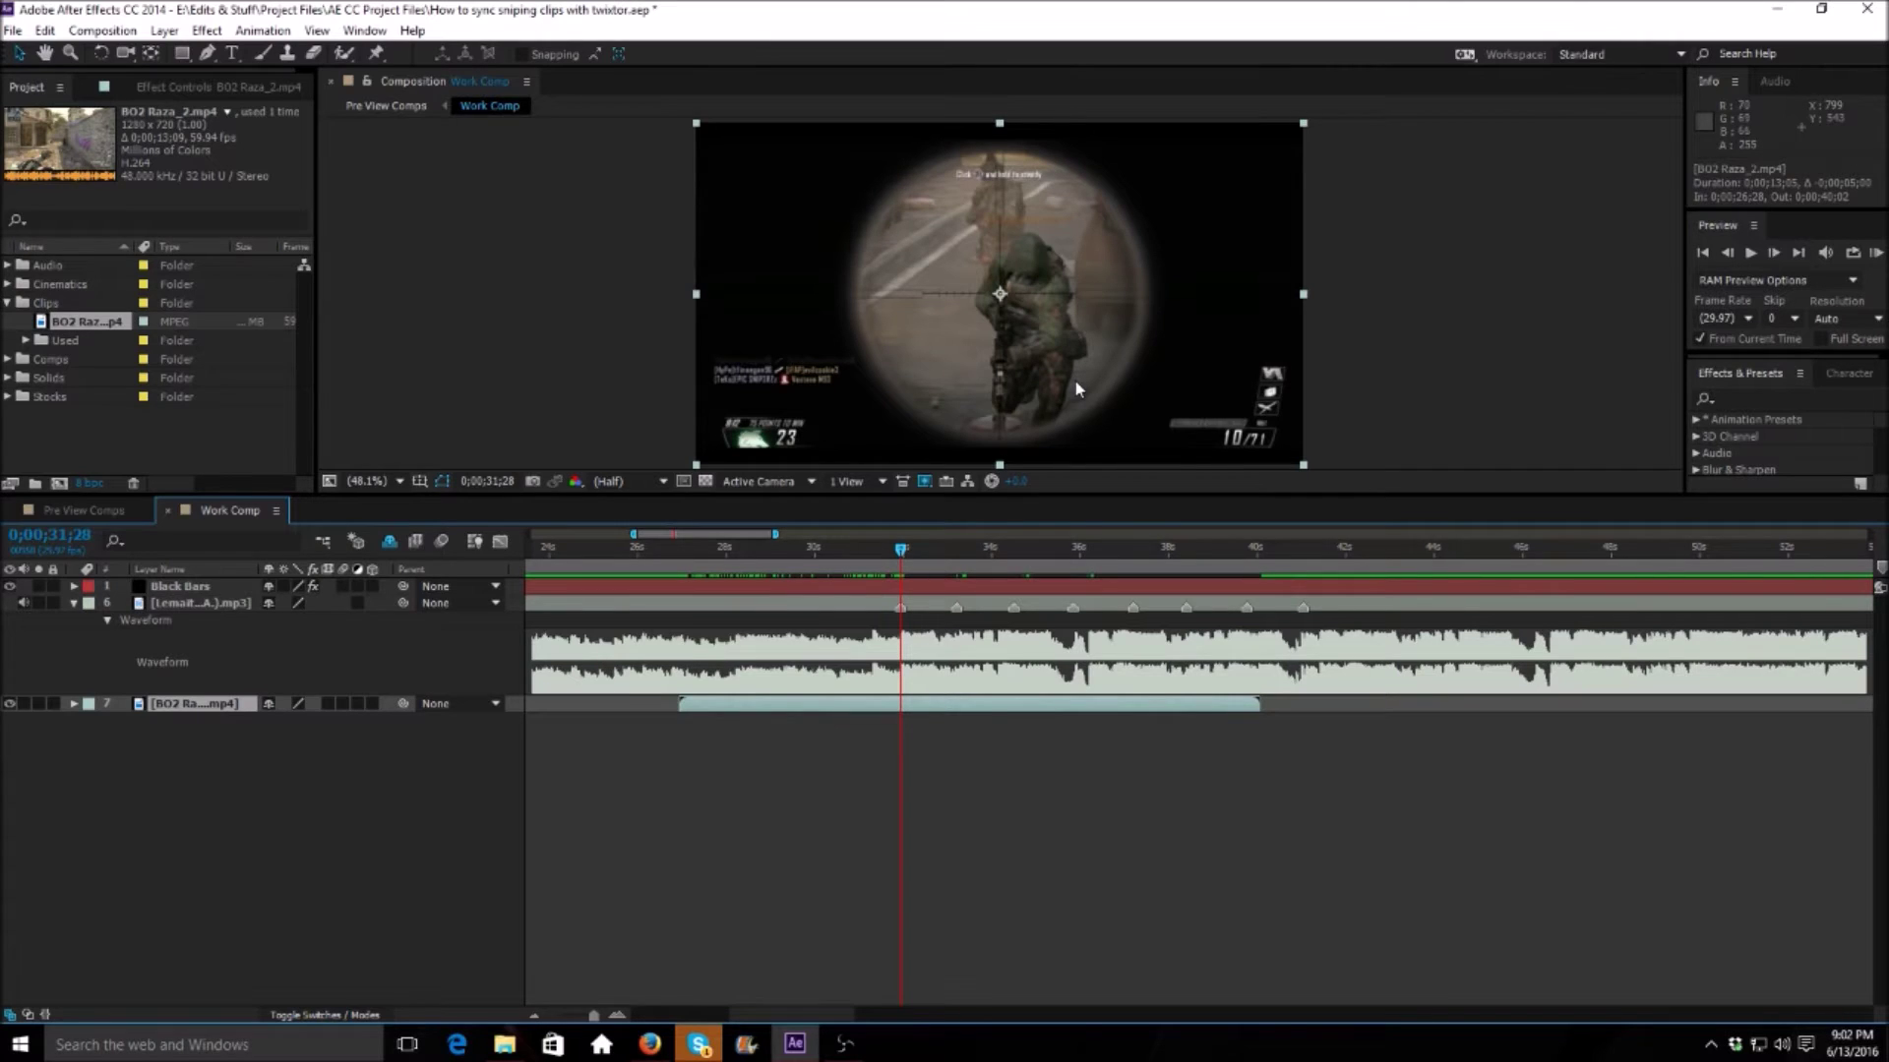
Step: Split the gameplay clip at the first beat with Ctrl+Shift+D
key("ctrl+shift+d")
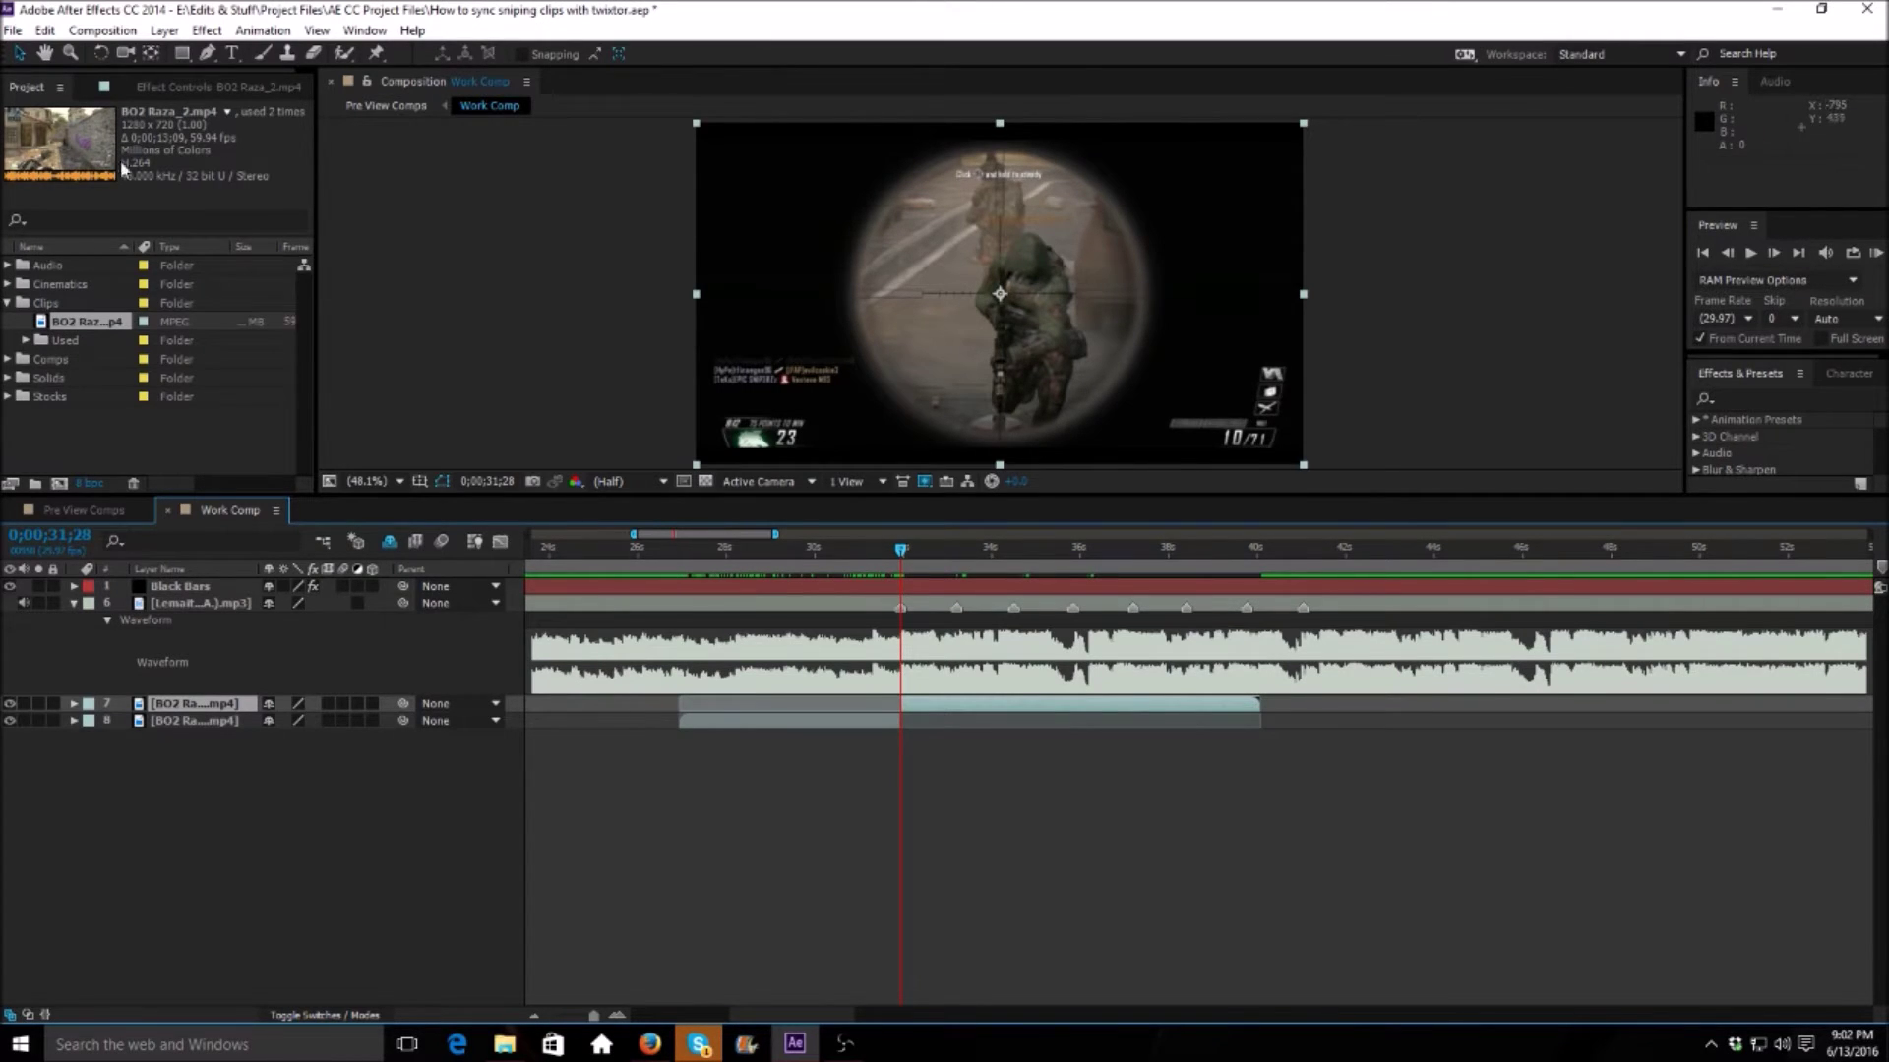
left_click(44, 31)
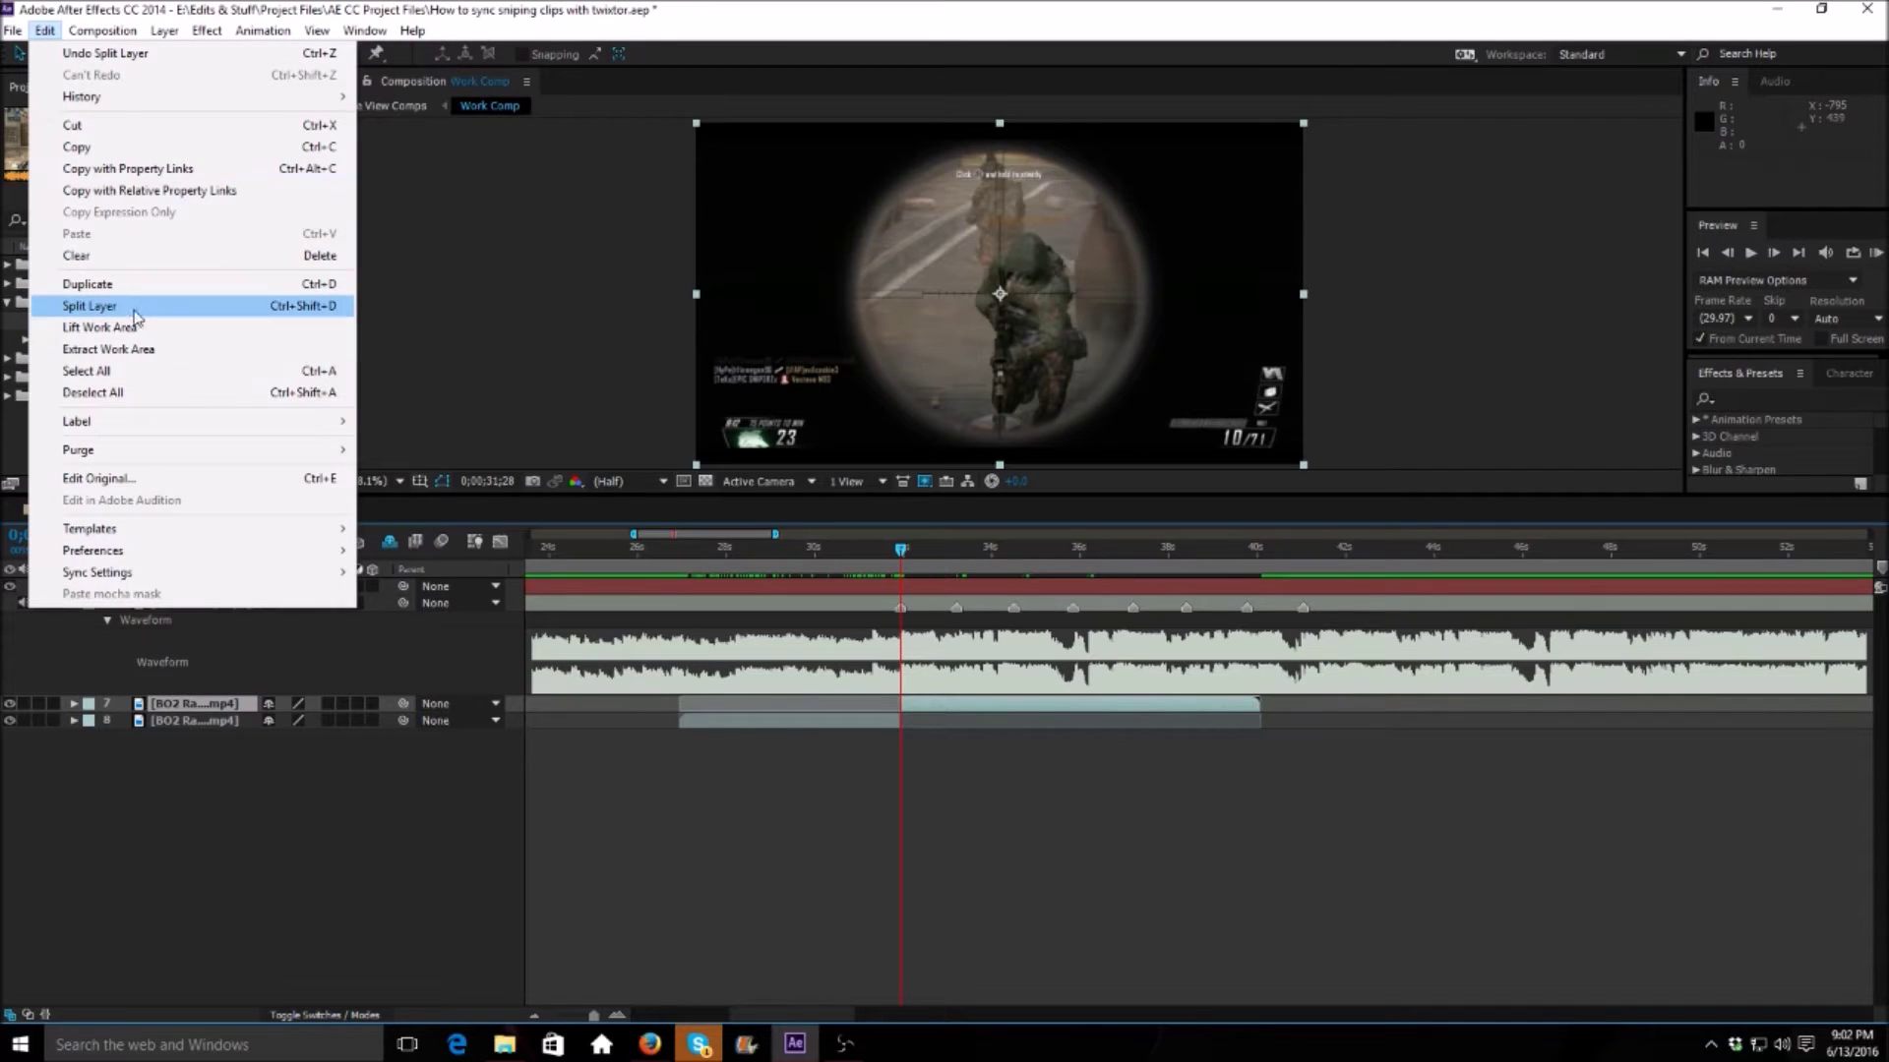
left_click(721, 853)
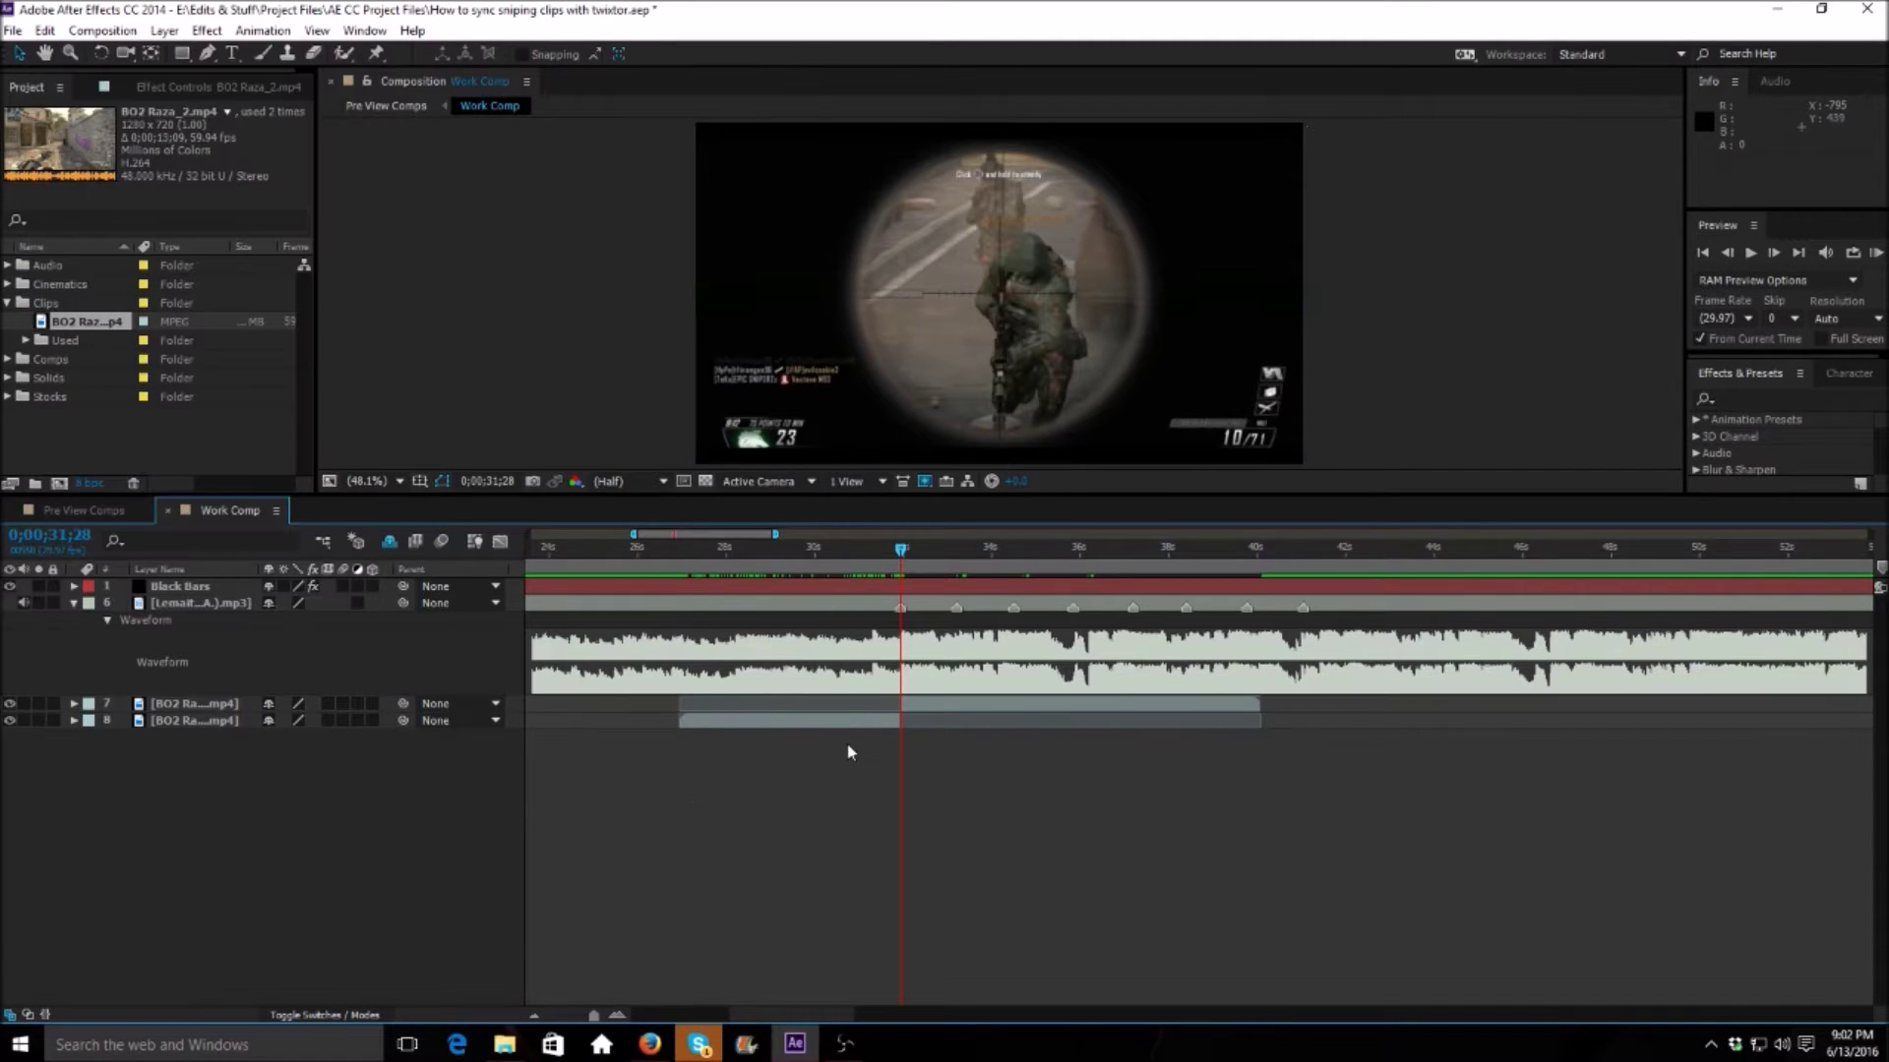
Step: Frame-step the footage to the exact frame of the next gunshot
left_click_drag(902, 552, 961, 552)
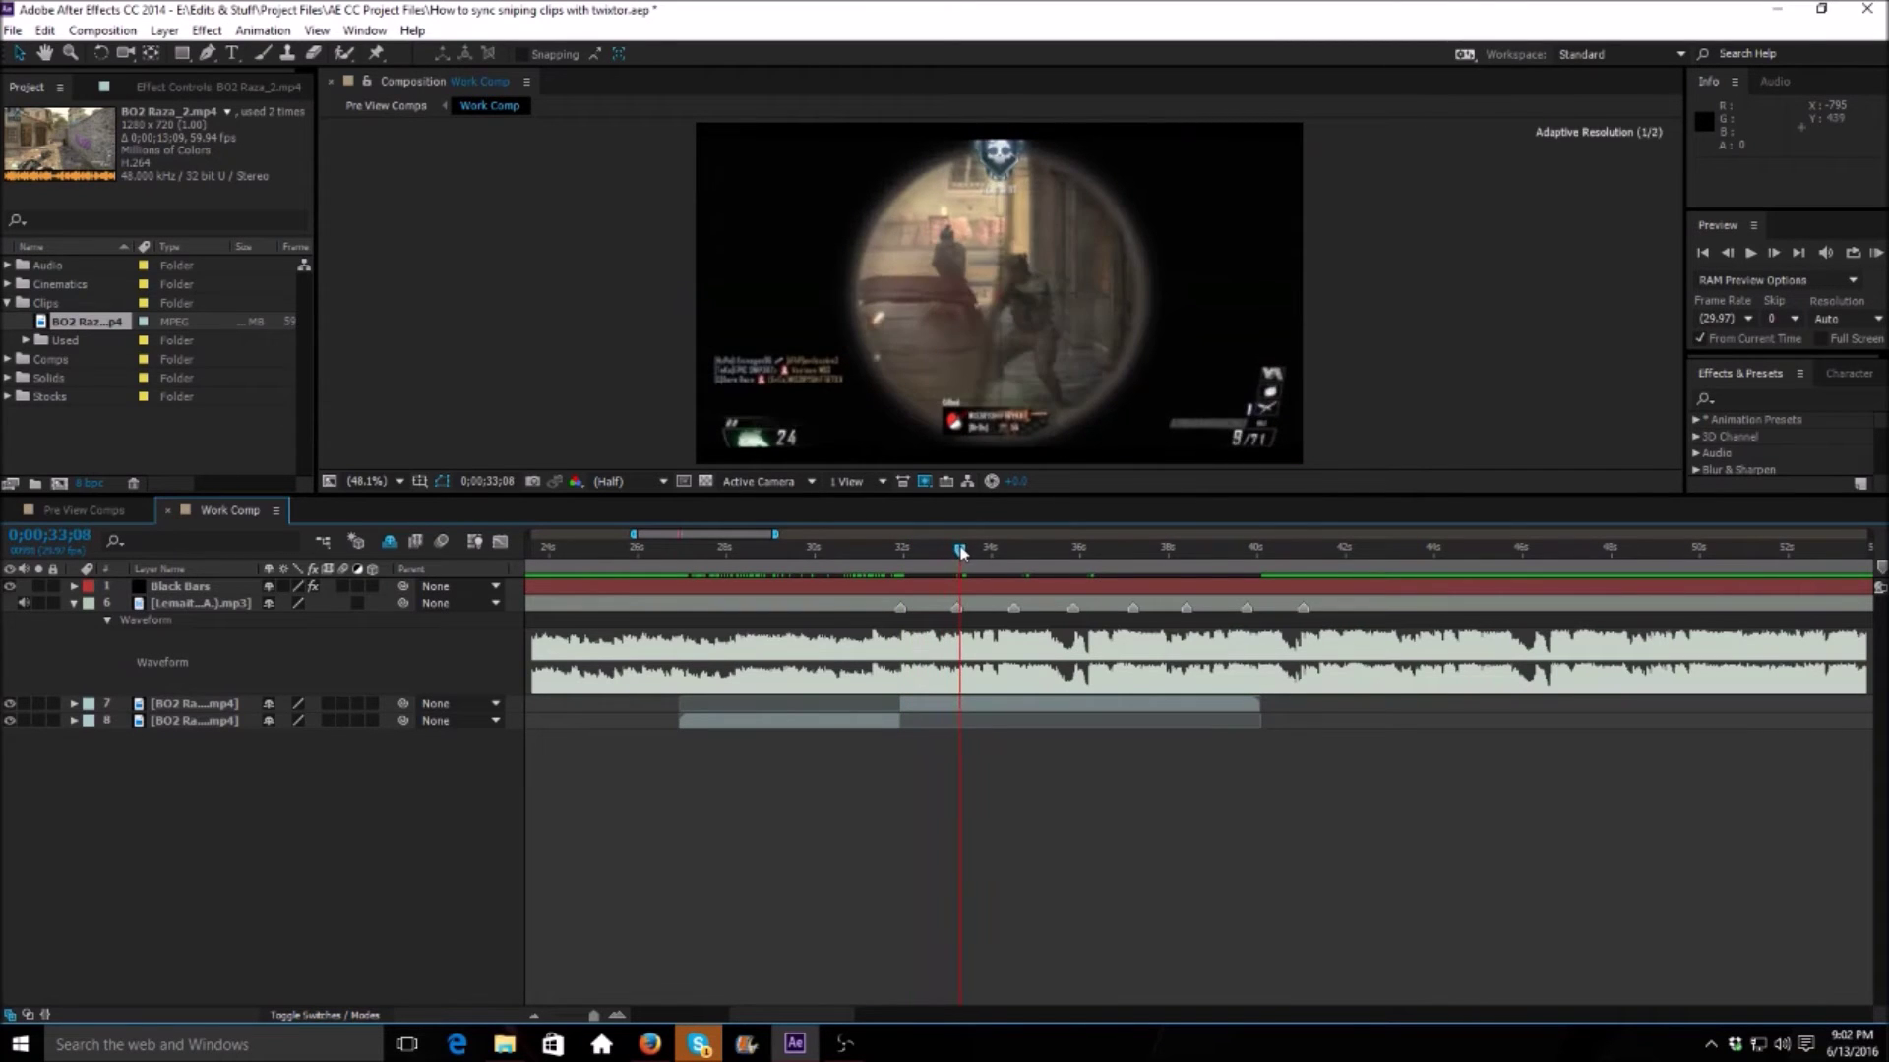
left_click(1776, 254)
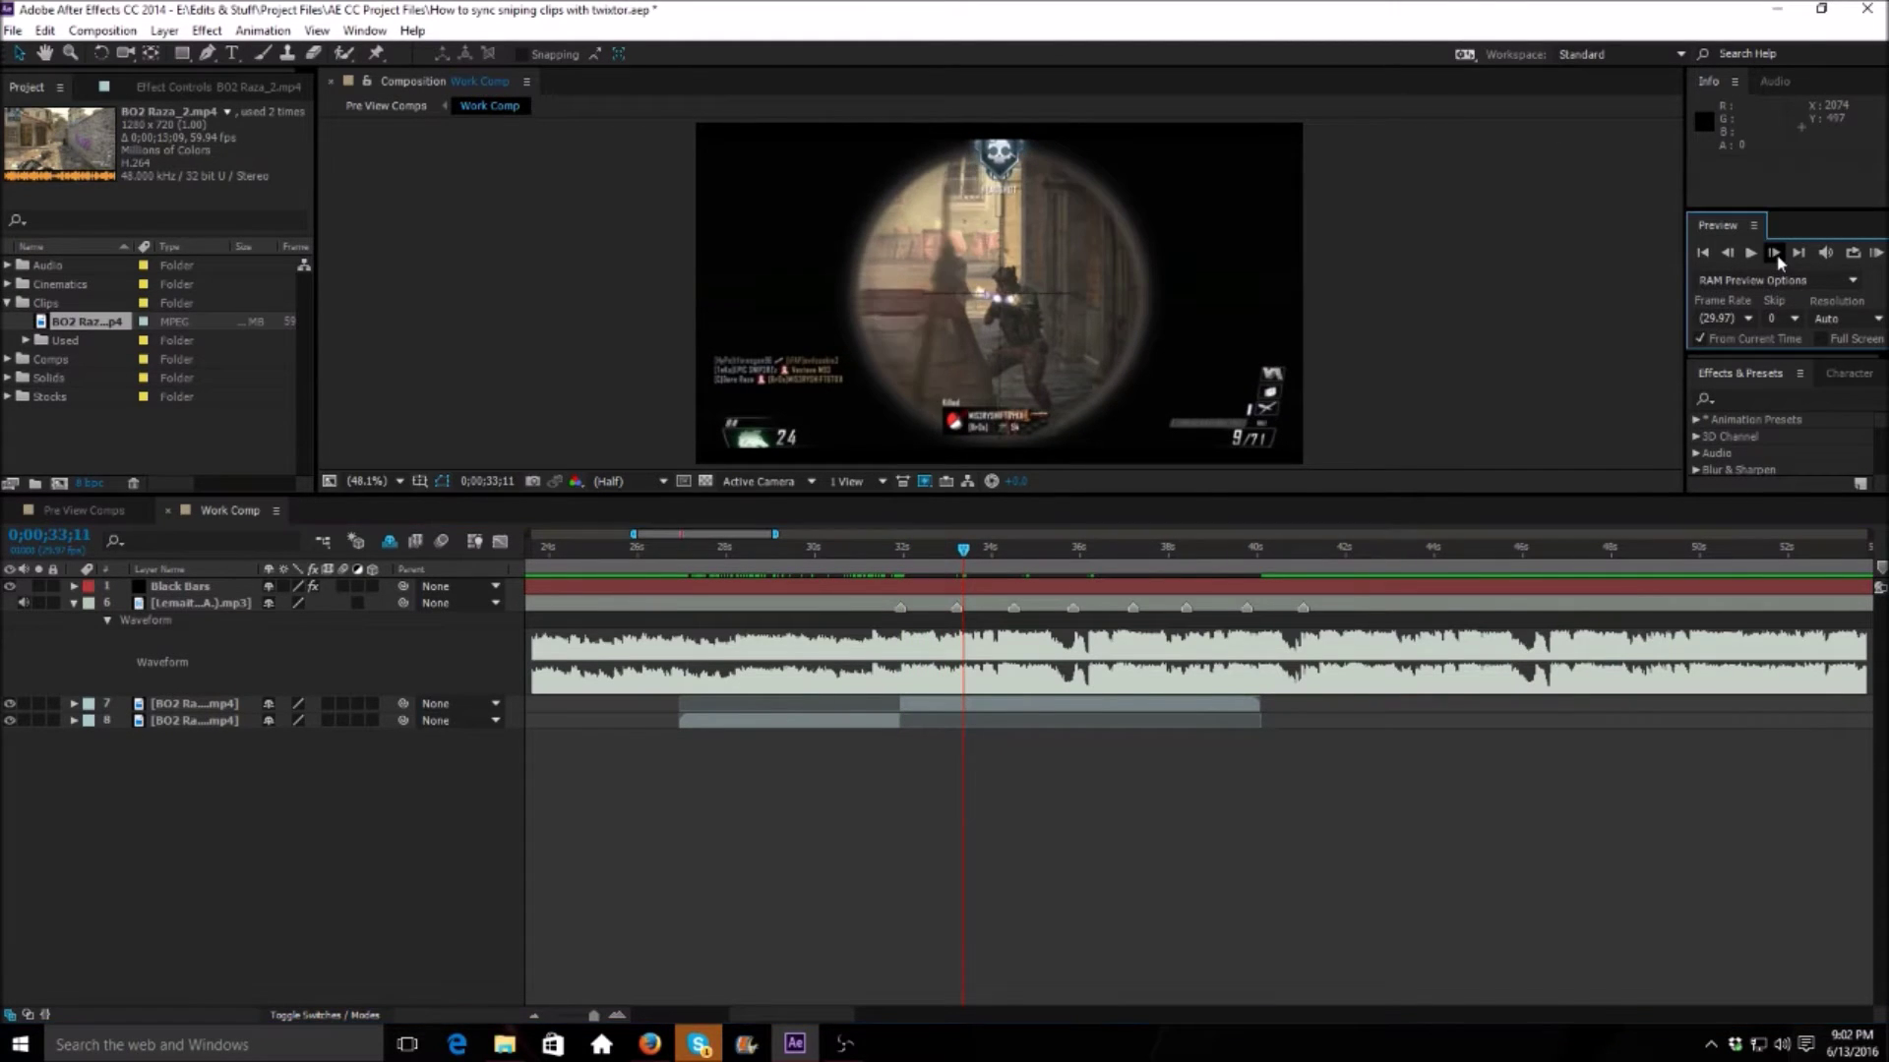
left_click(1775, 254)
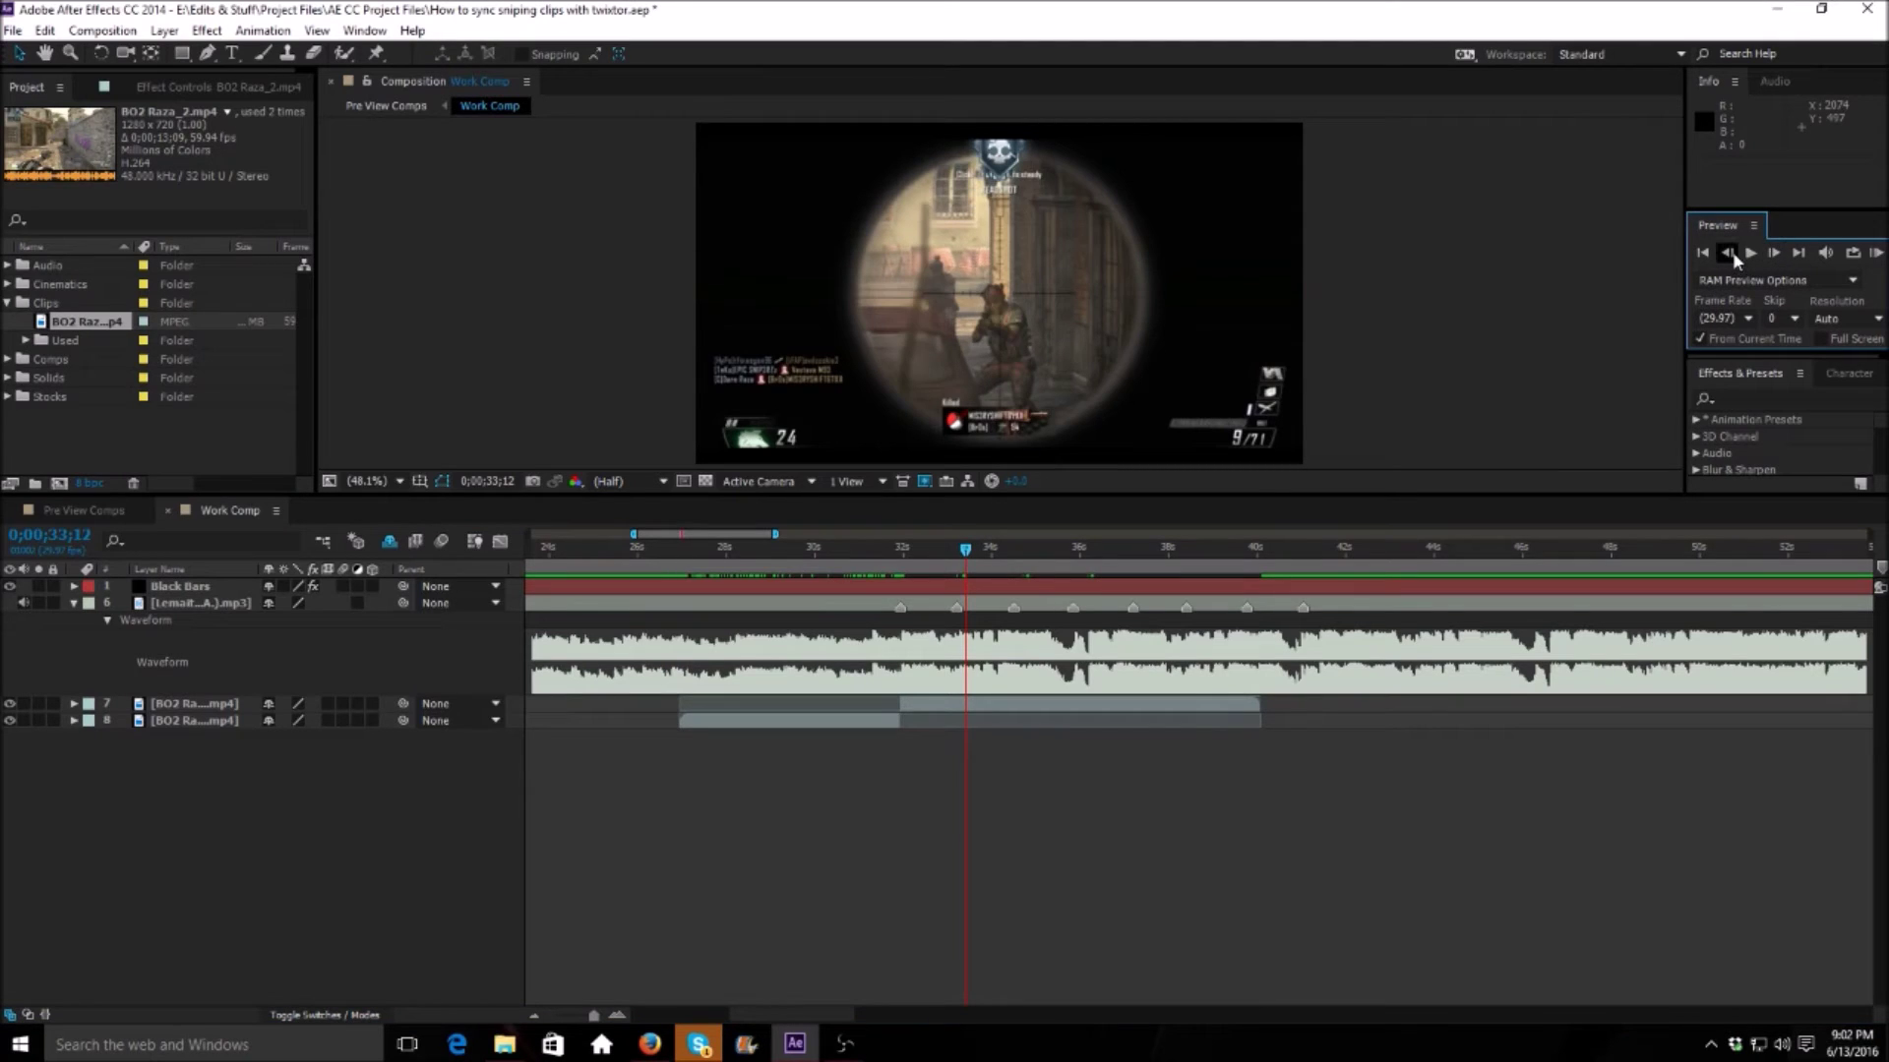
left_click(1732, 252)
left_click(1733, 252)
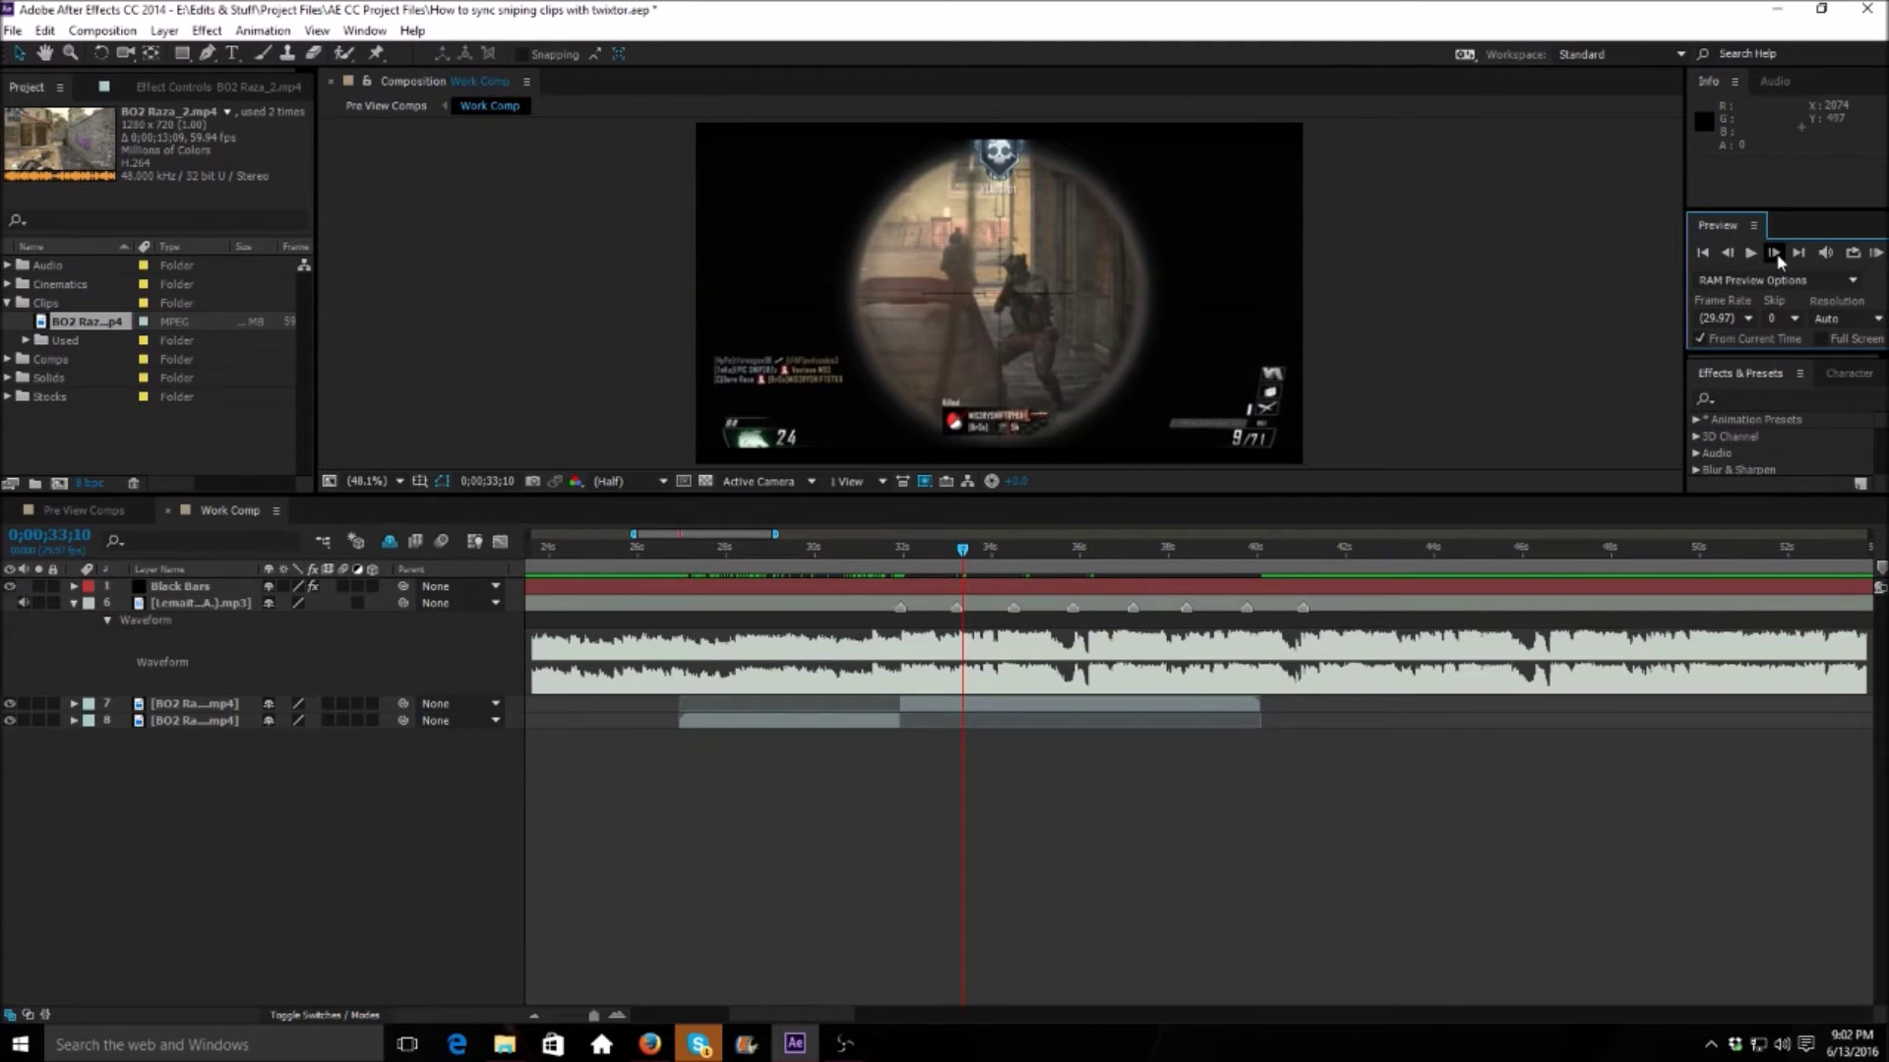
left_click(1776, 254)
left_click(1776, 254)
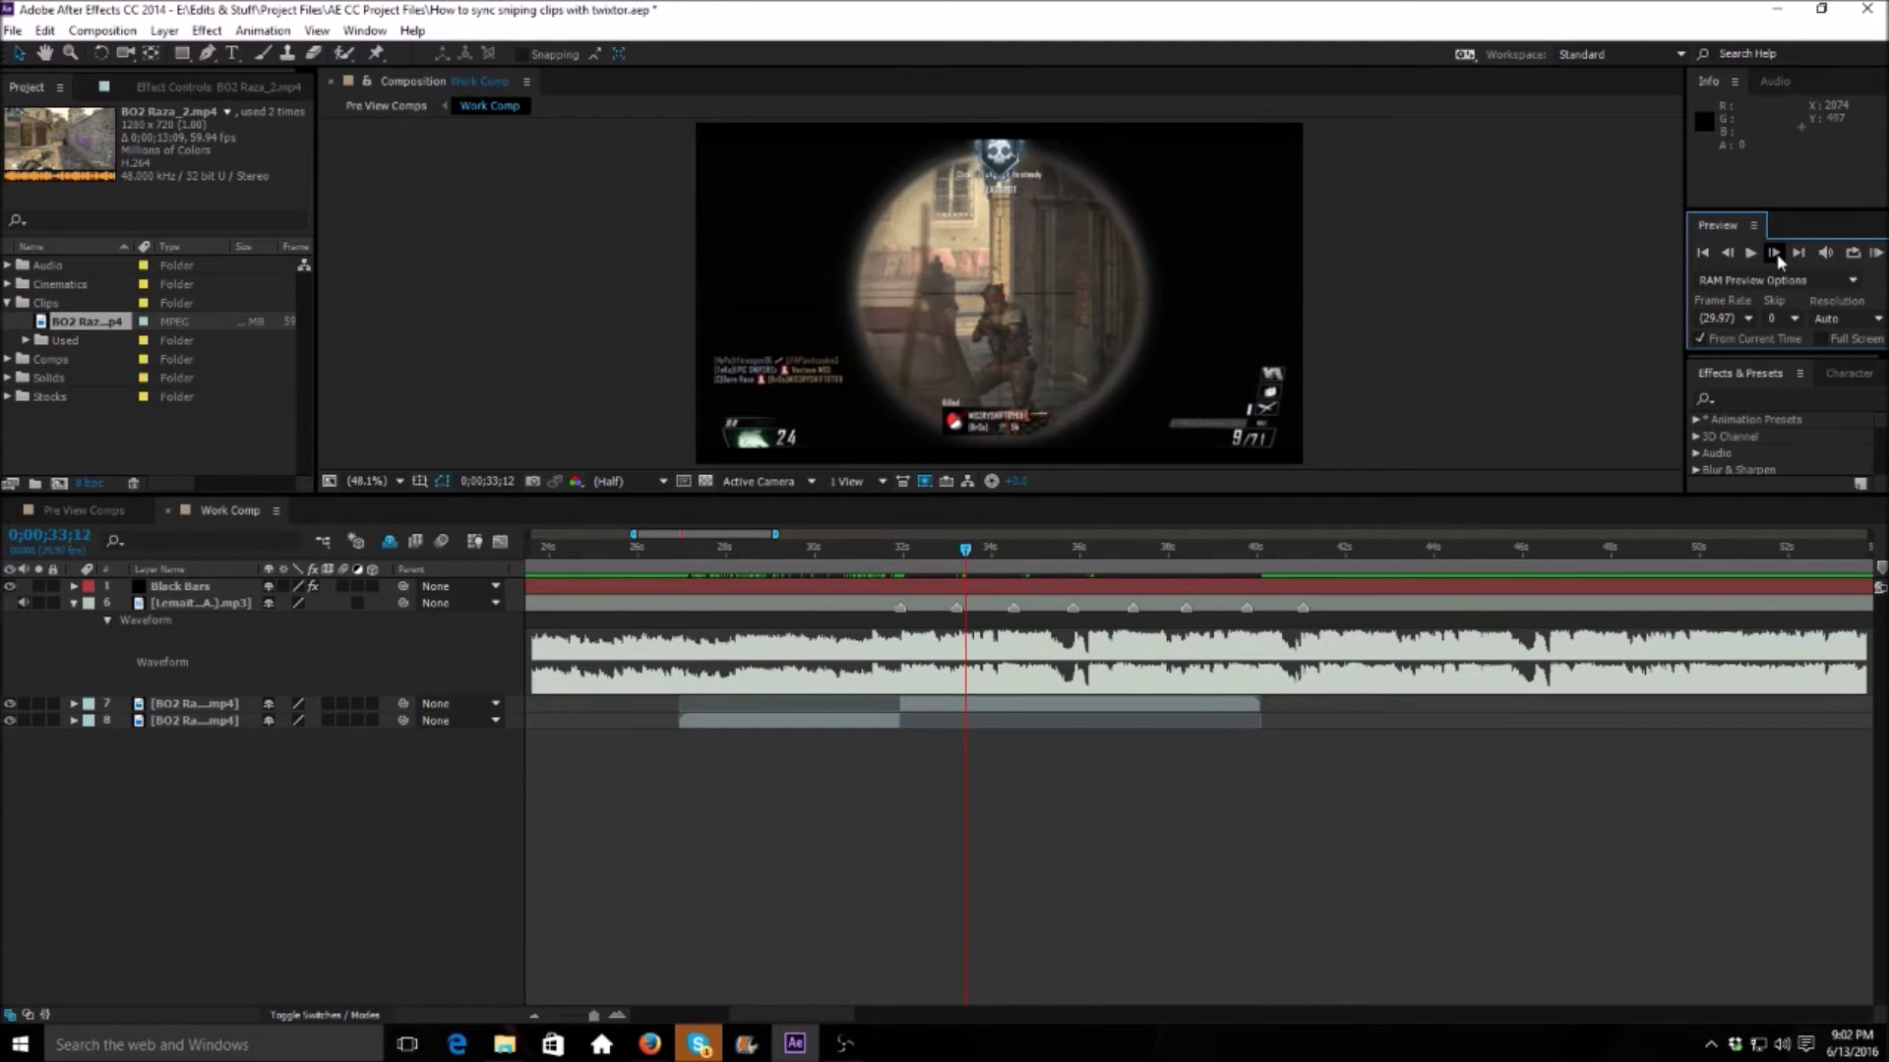
left_click(1727, 253)
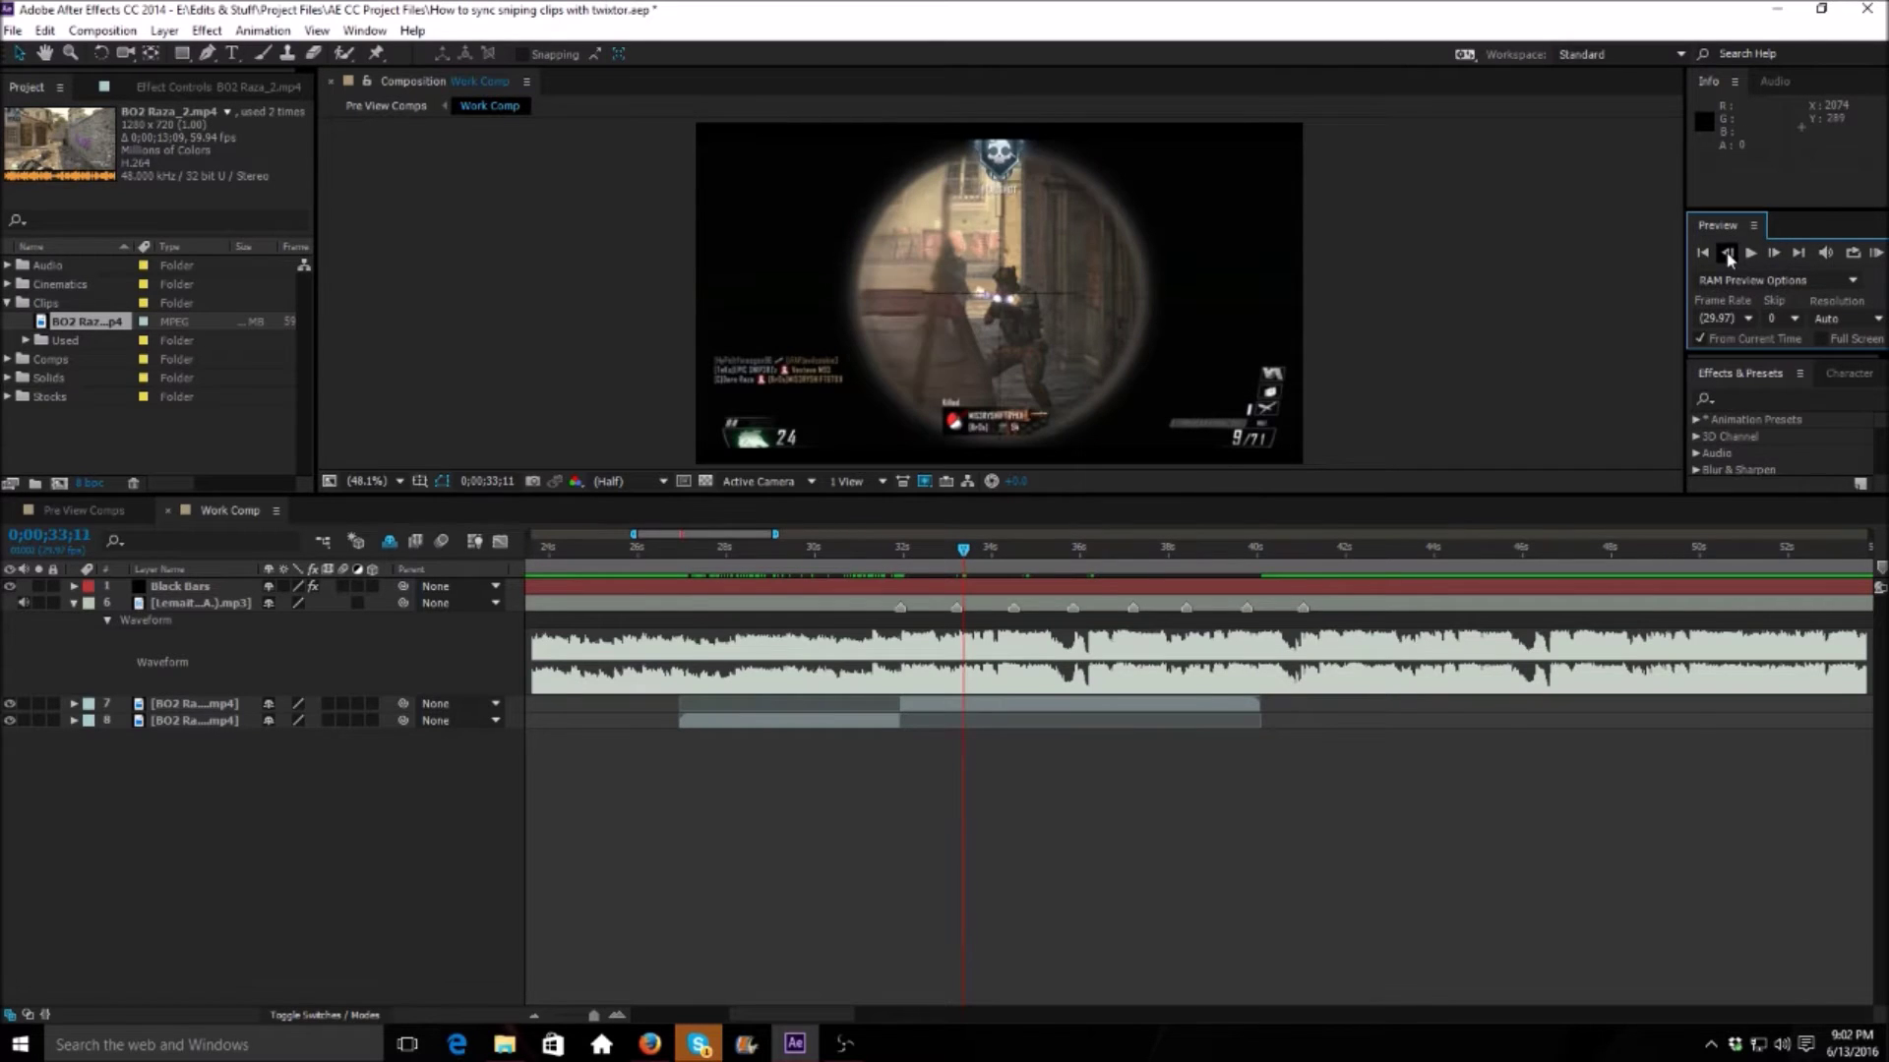
left_click(1775, 254)
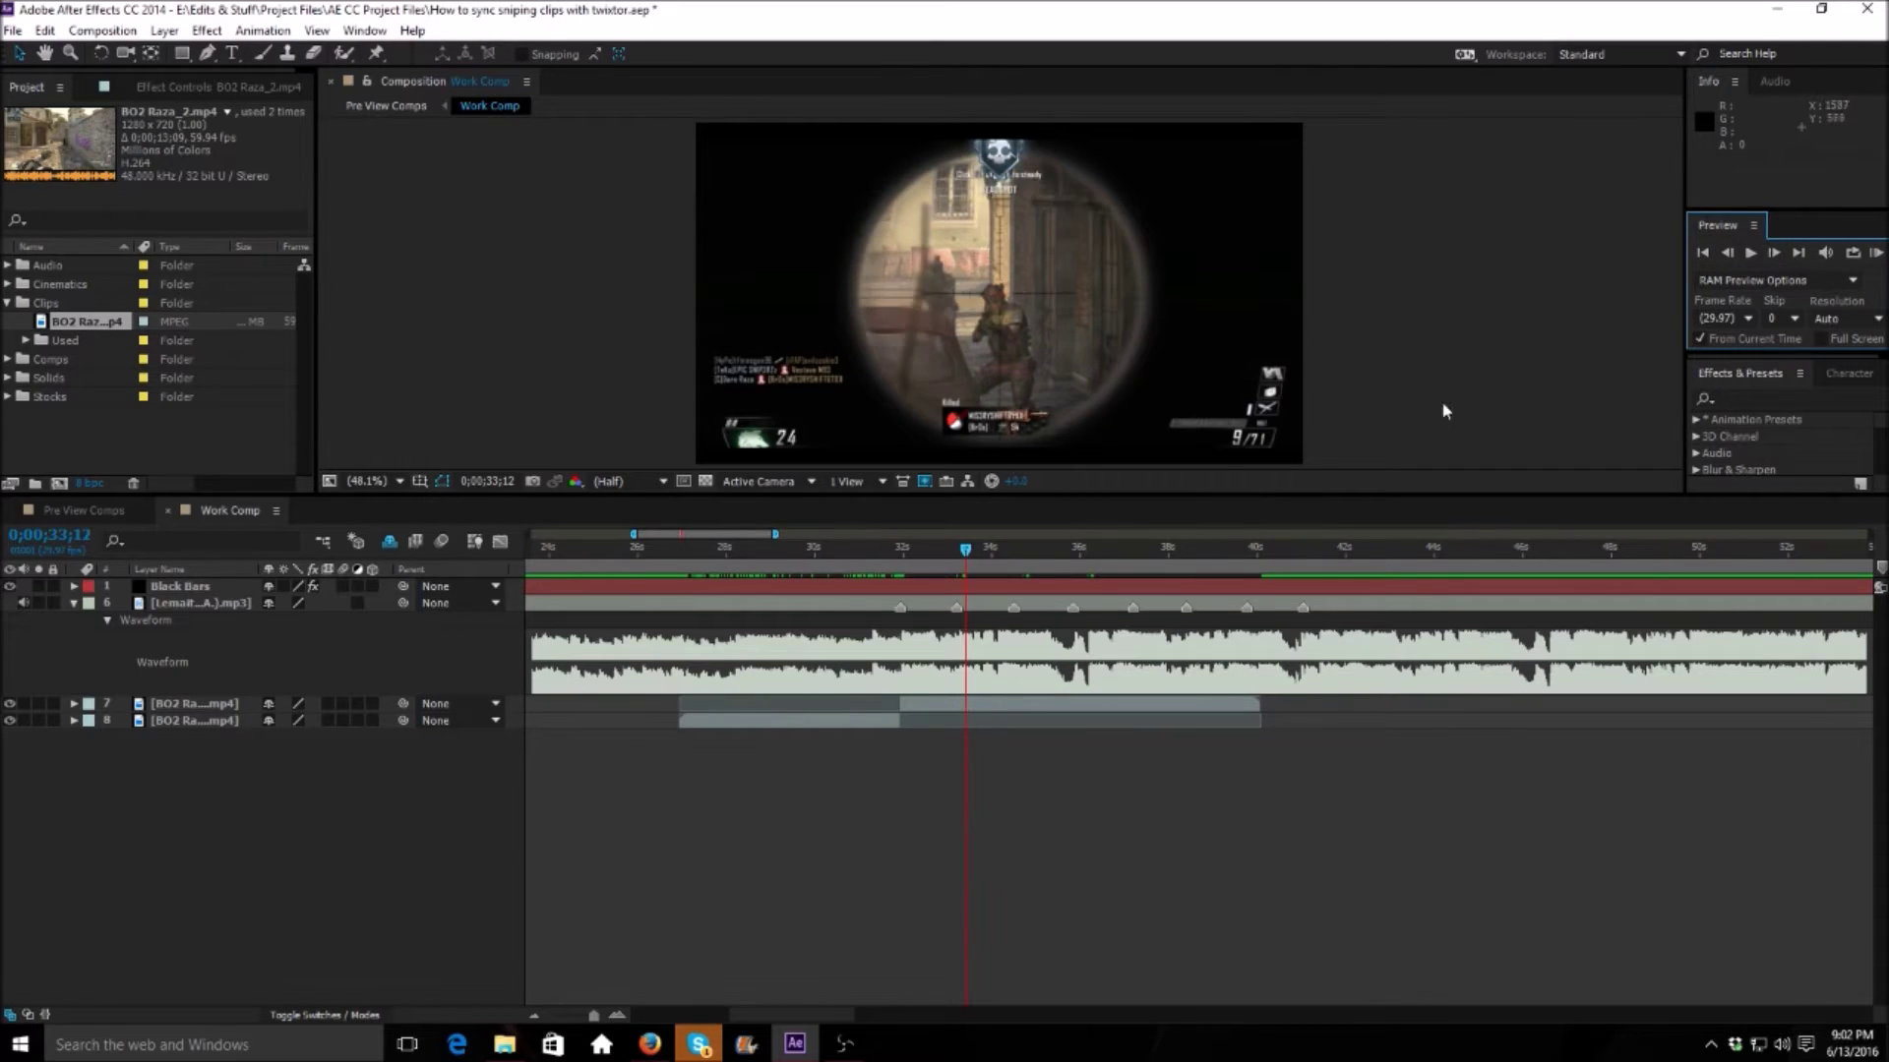
Step: Split the top clip piece at that gunshot and start the new piece on the second beat marker
left_click(1079, 708)
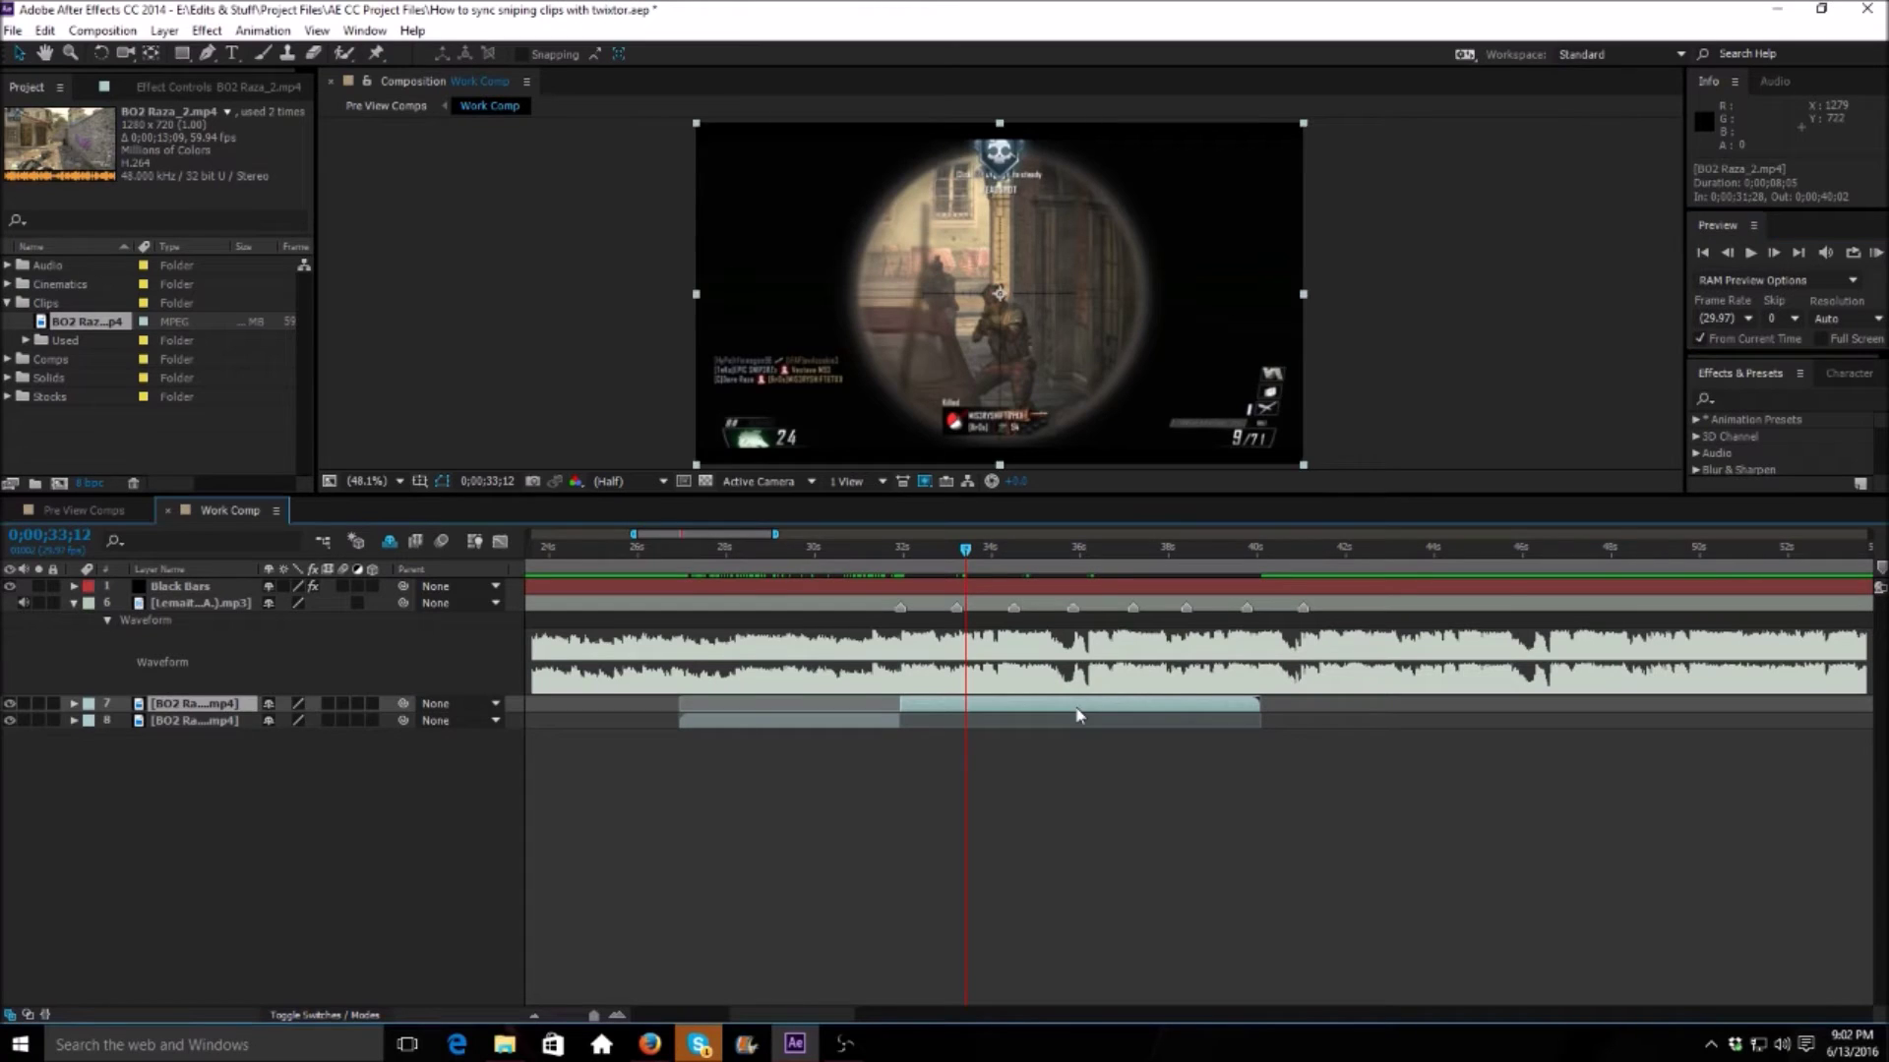
key("ctrl+shift+d")
left_click(957, 568)
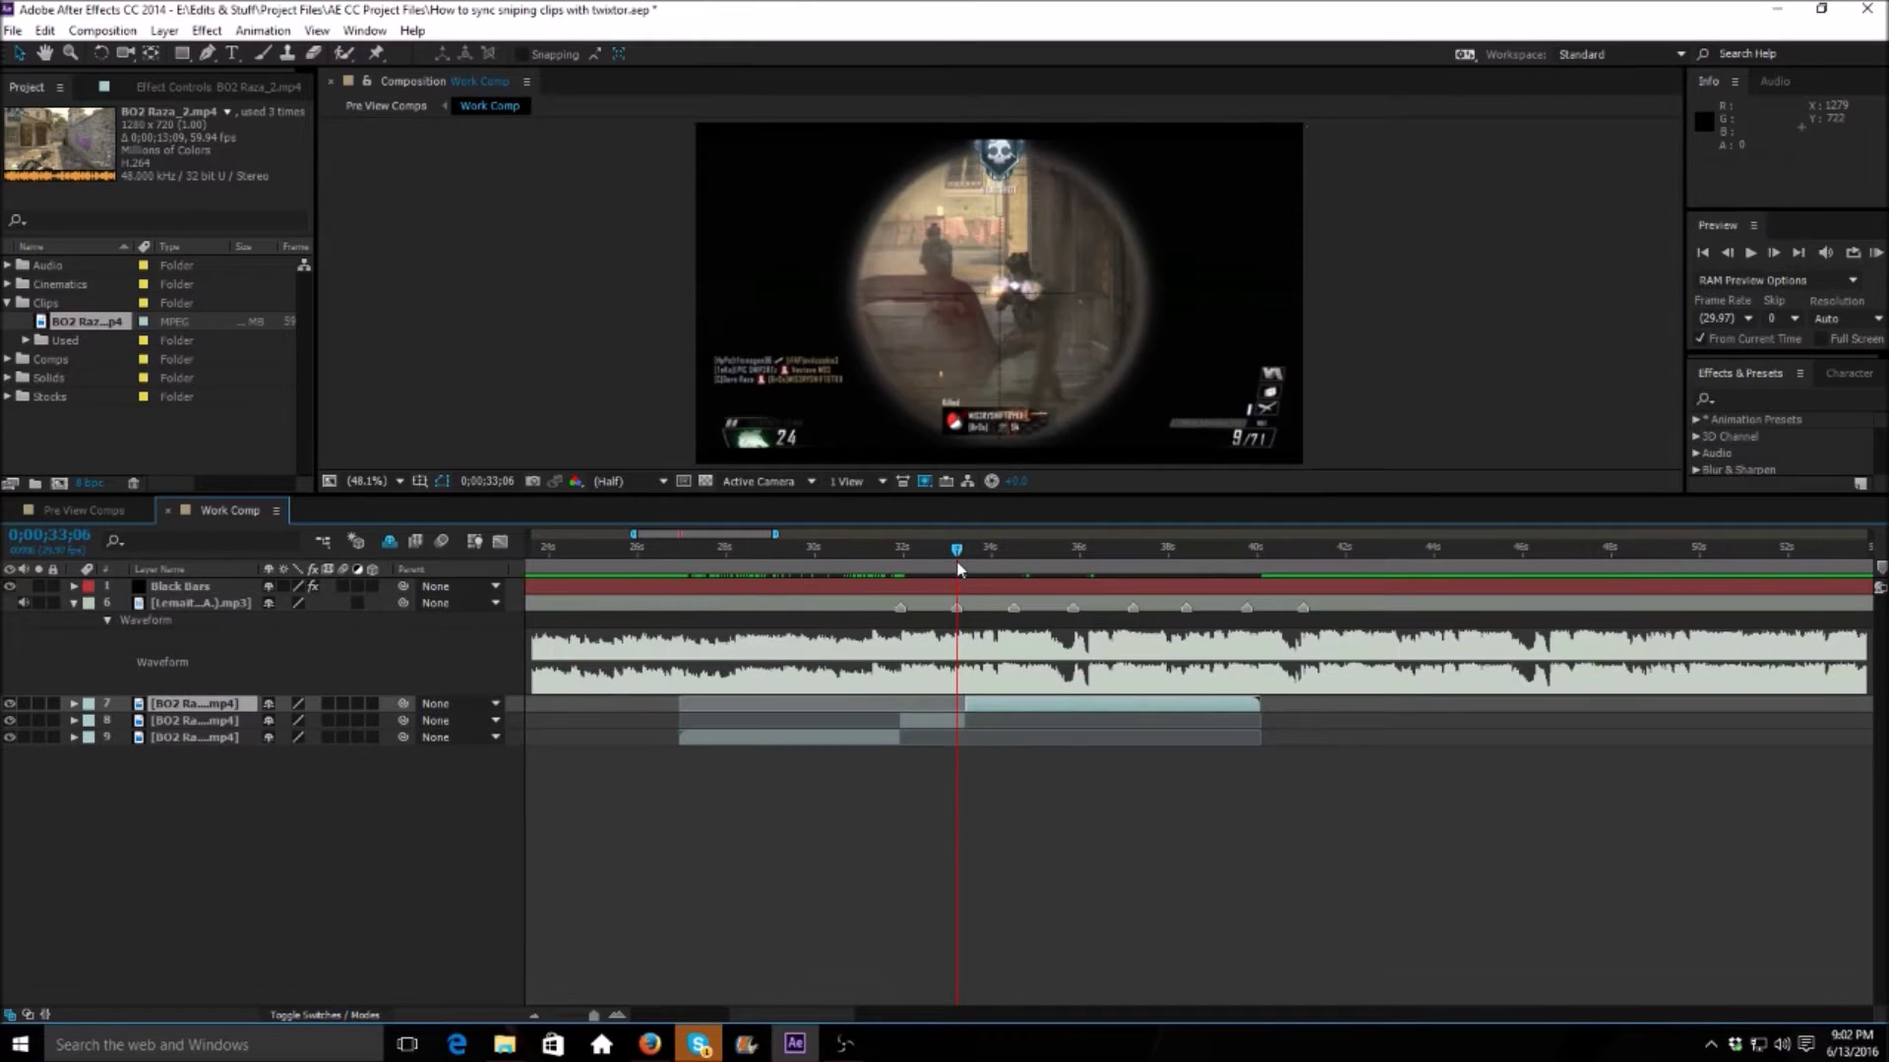
key("bracketleft")
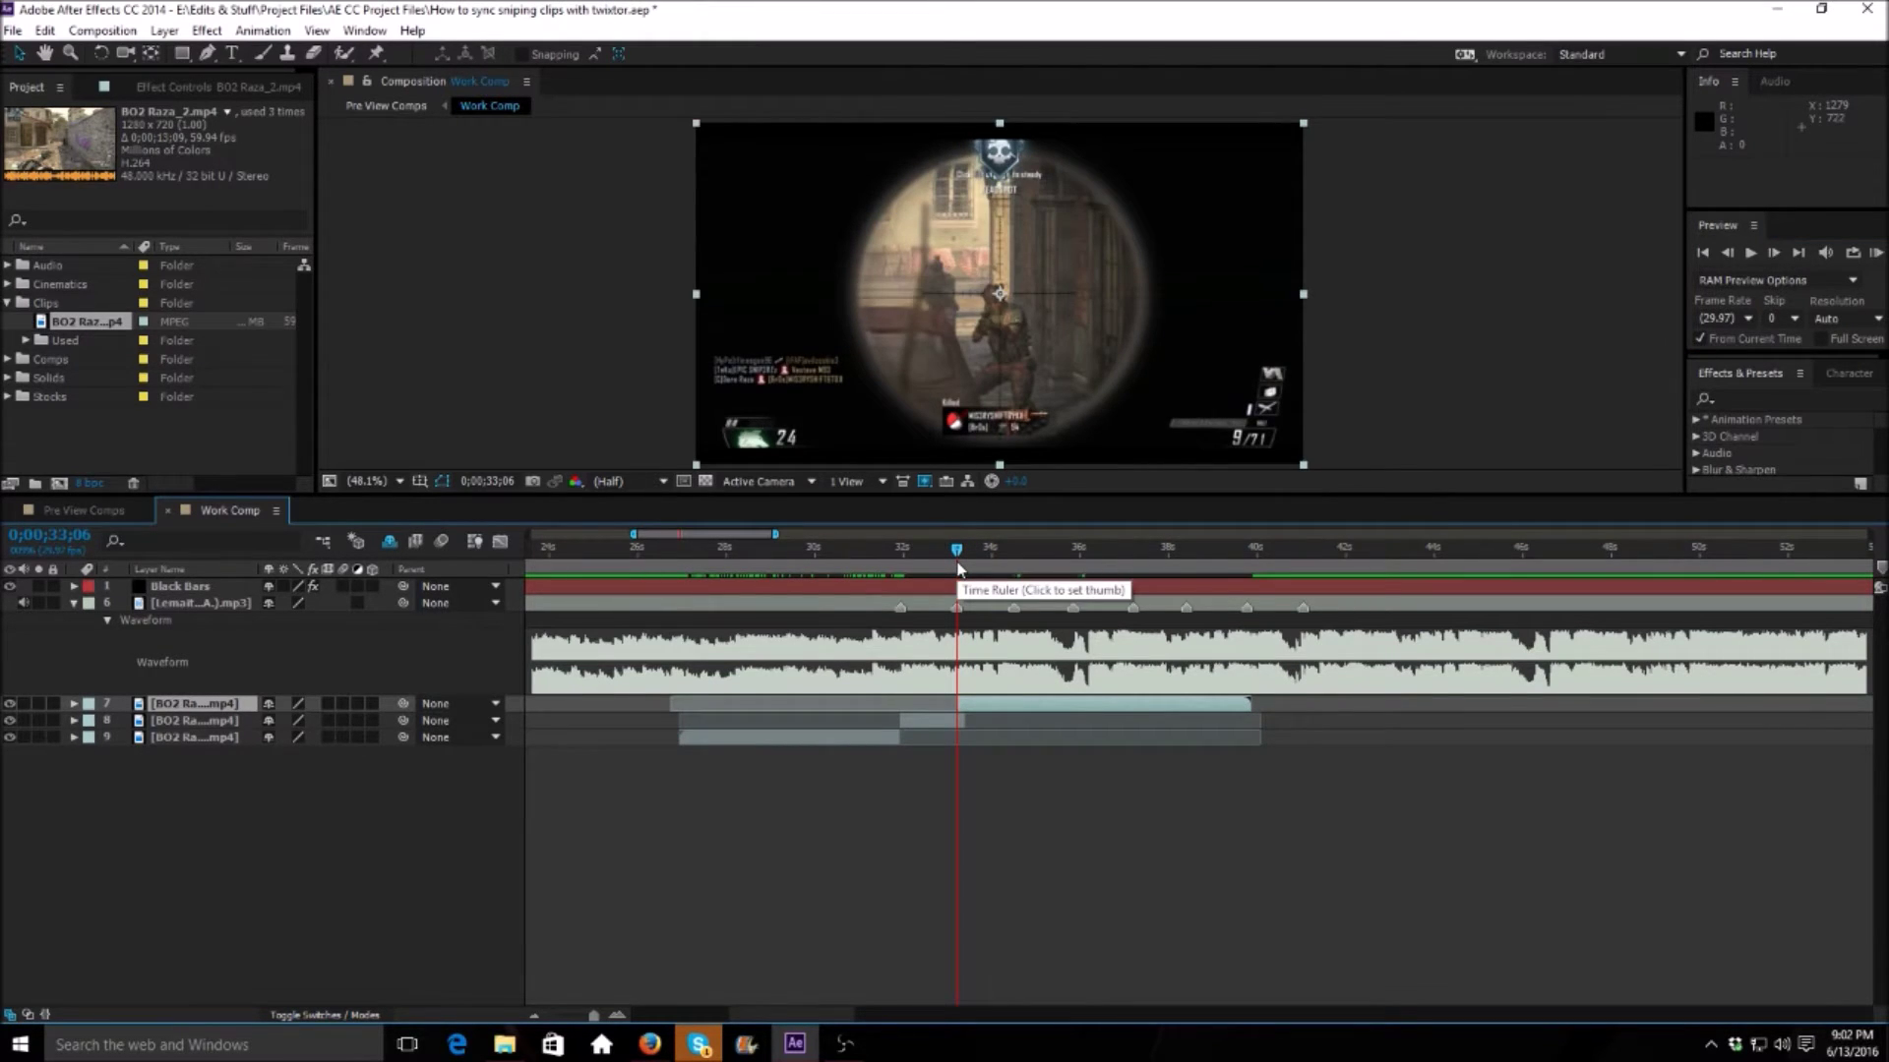
Step: Split at the following gunshot and align the new piece to the next beat marker
left_click_drag(957, 569, 1020, 563)
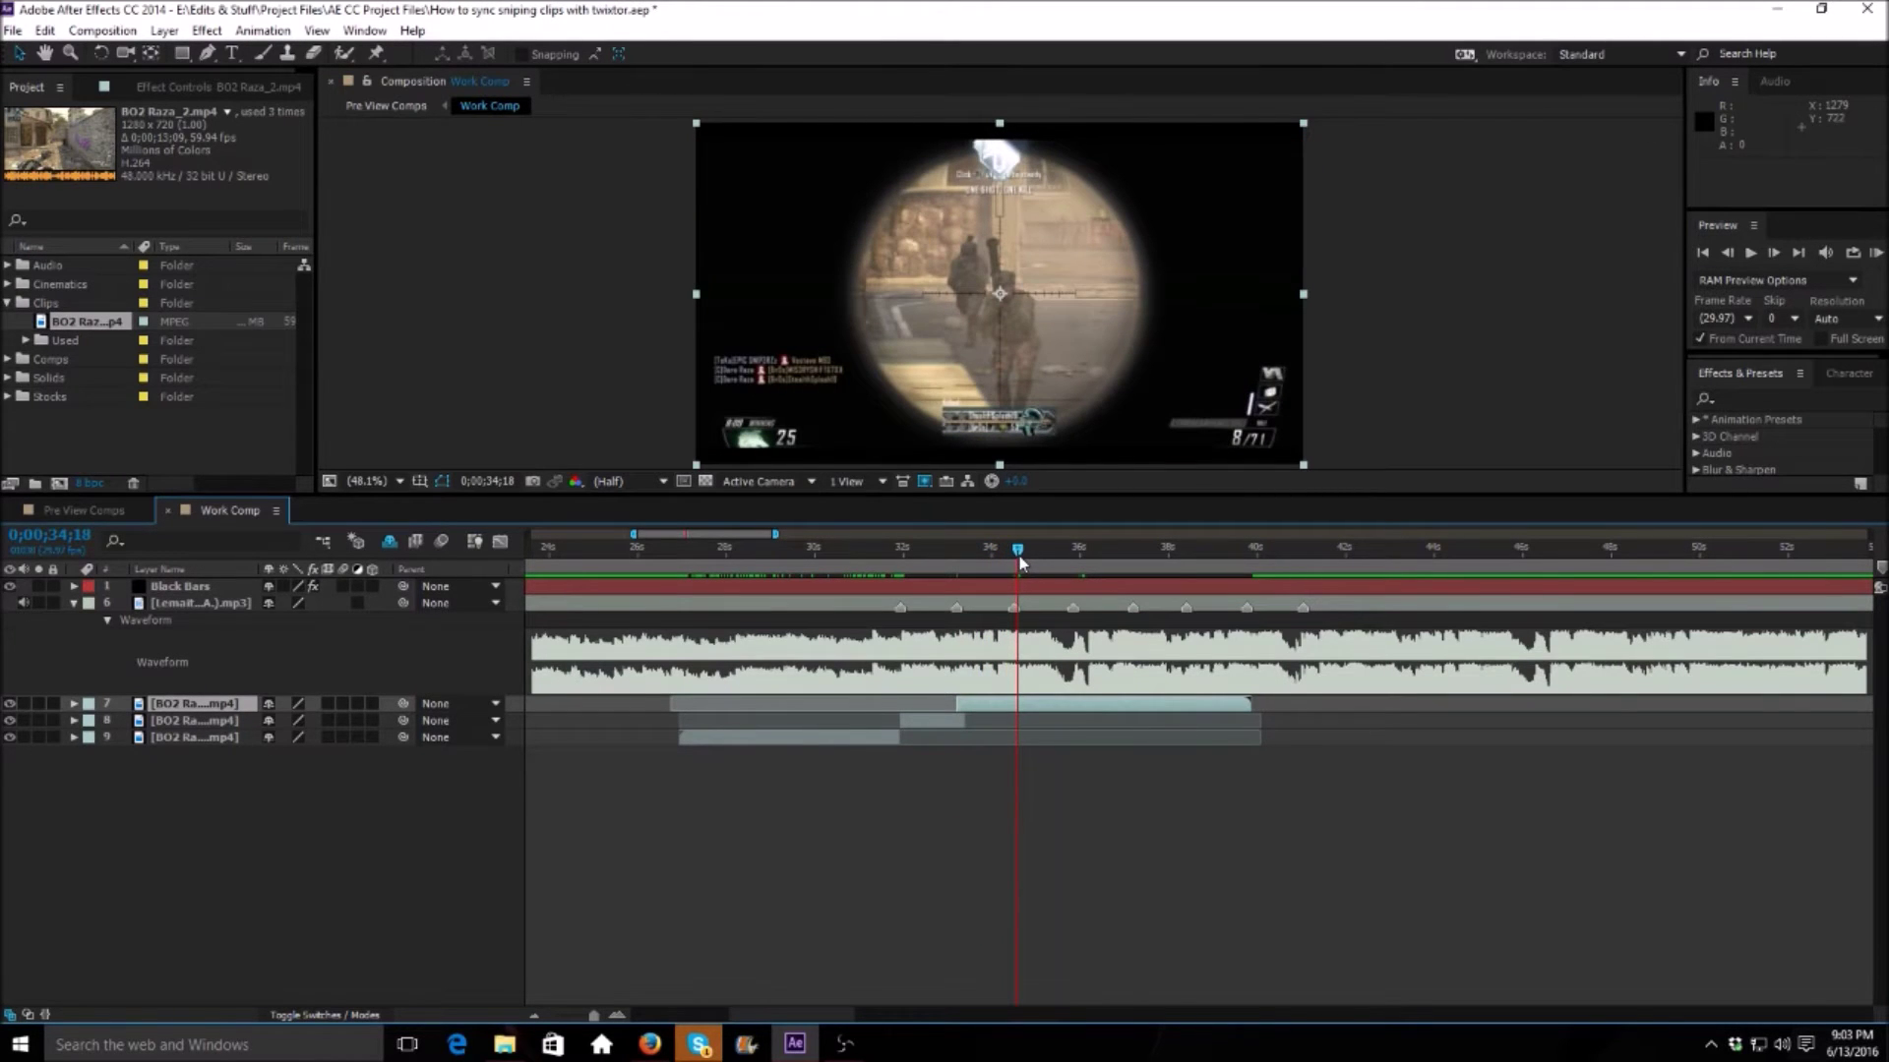
left_click(1774, 259)
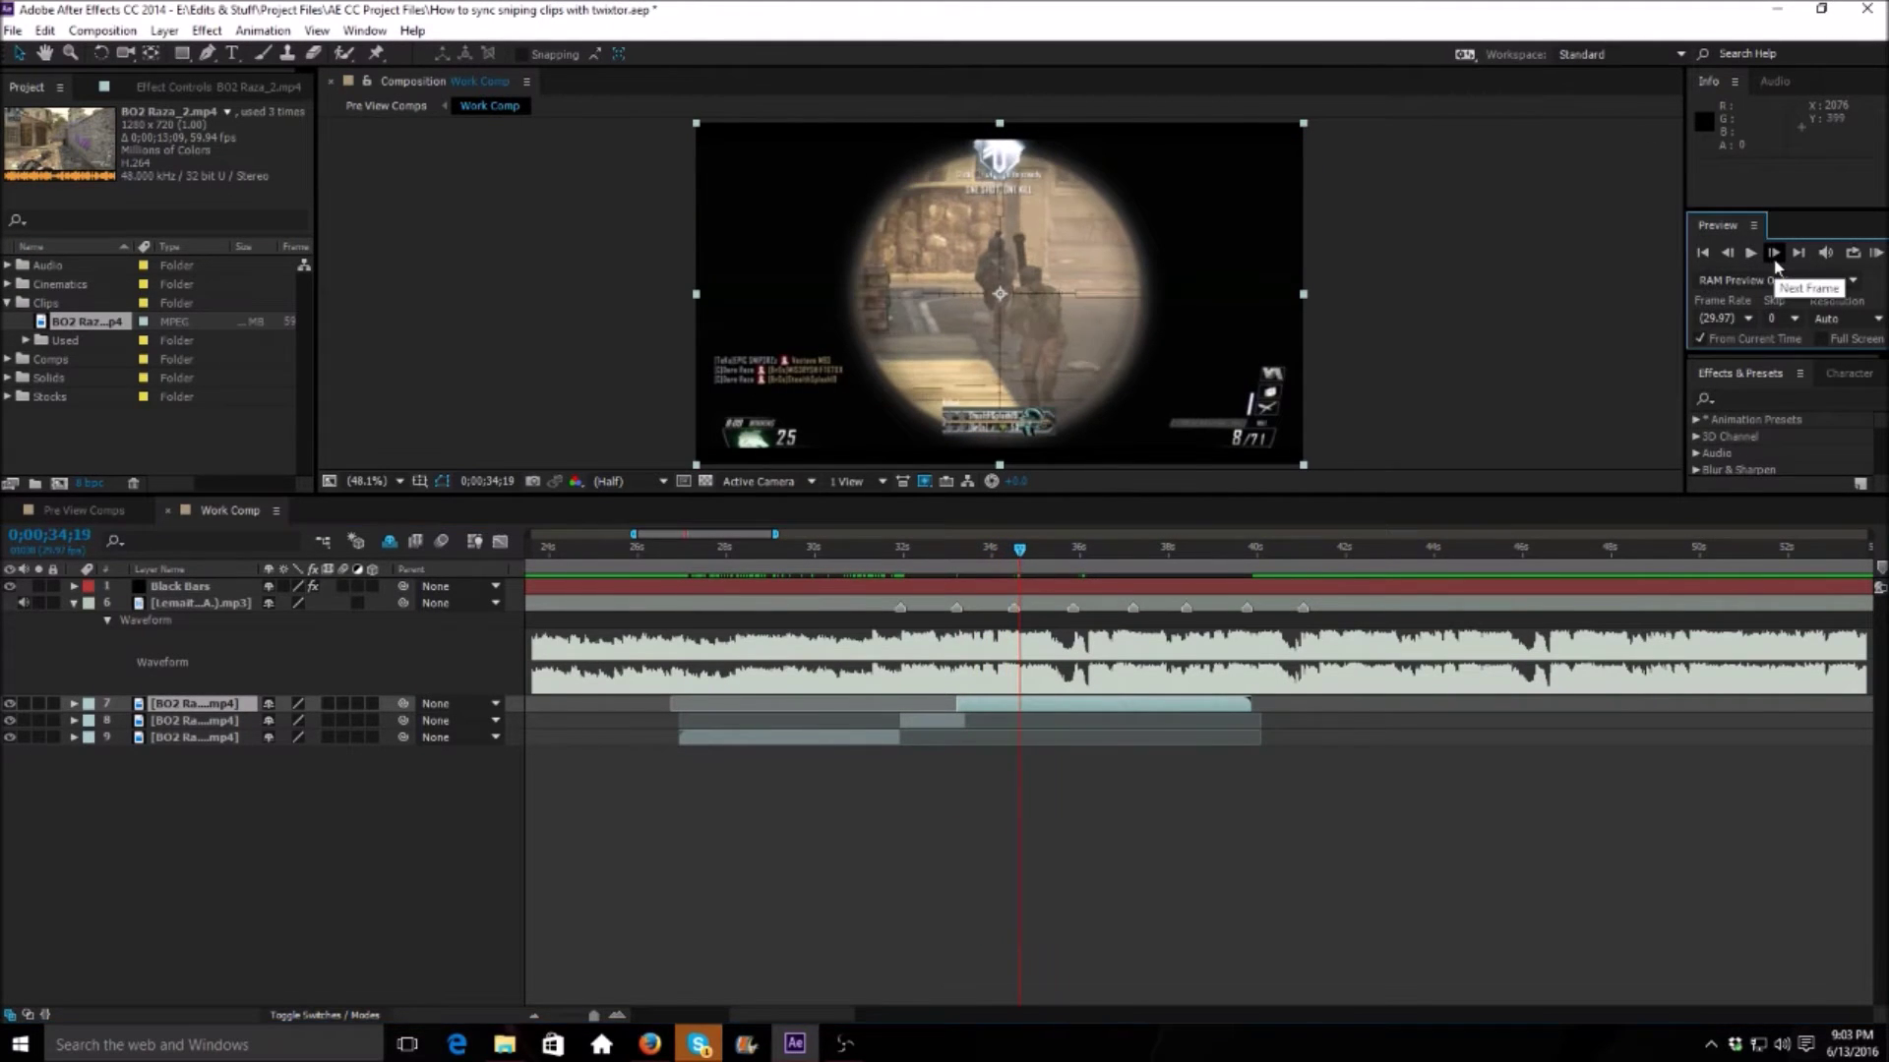
key("ctrl+shift+d")
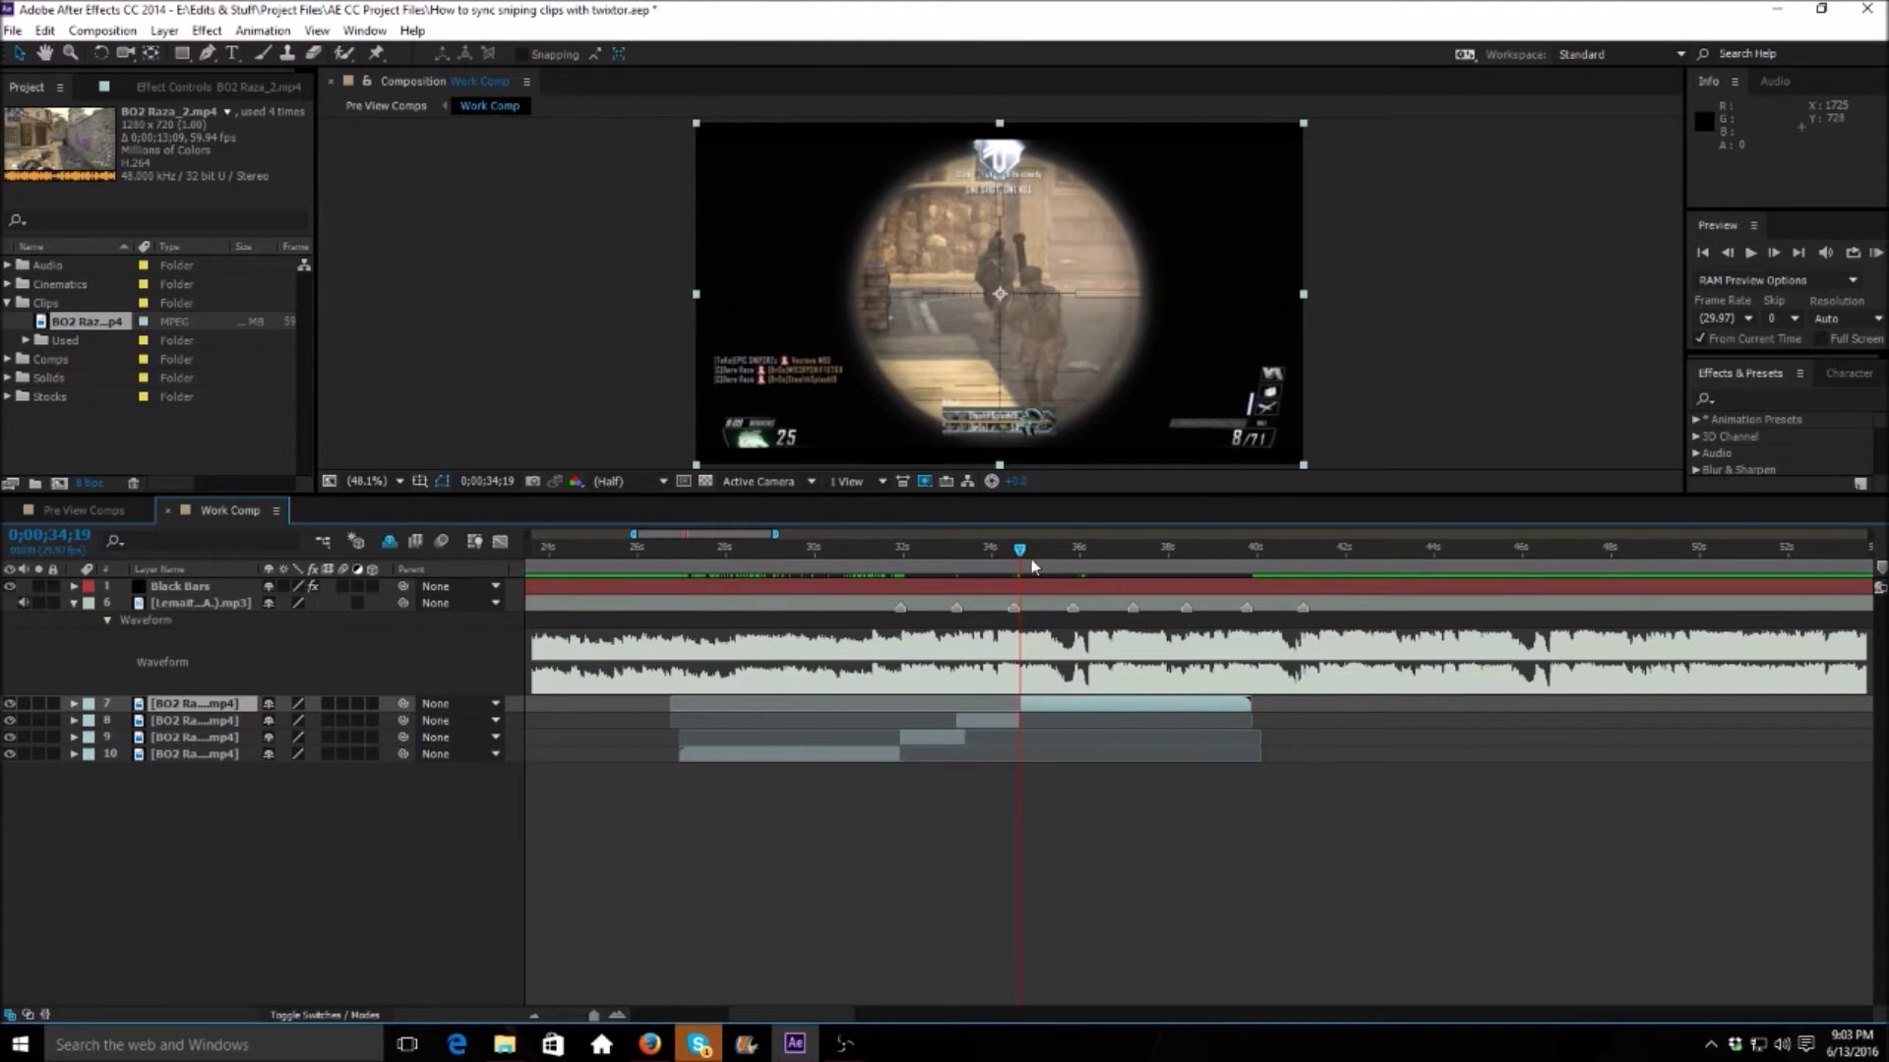
left_click_drag(1023, 553, 1018, 551)
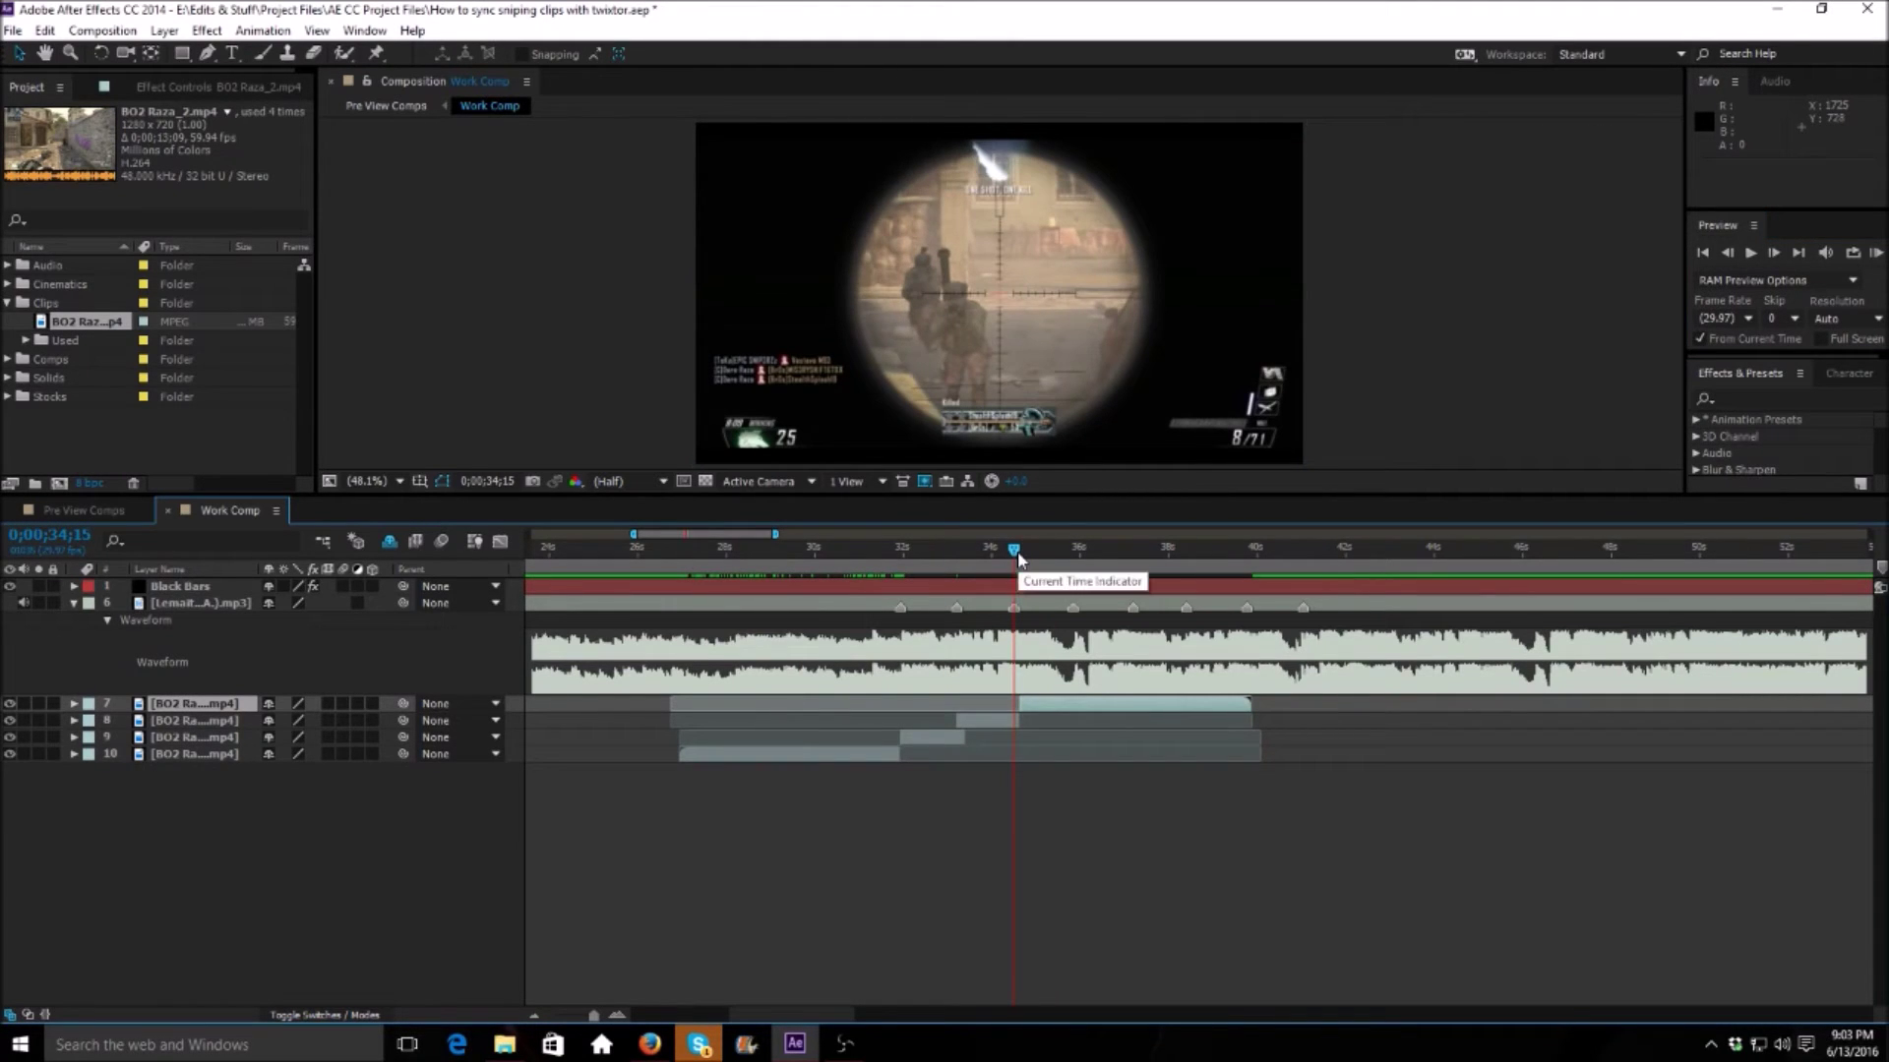
key("bracketleft")
Step: Split at the third gunshot and bring the time back onto its beat marker
left_click_drag(1019, 556, 1078, 551)
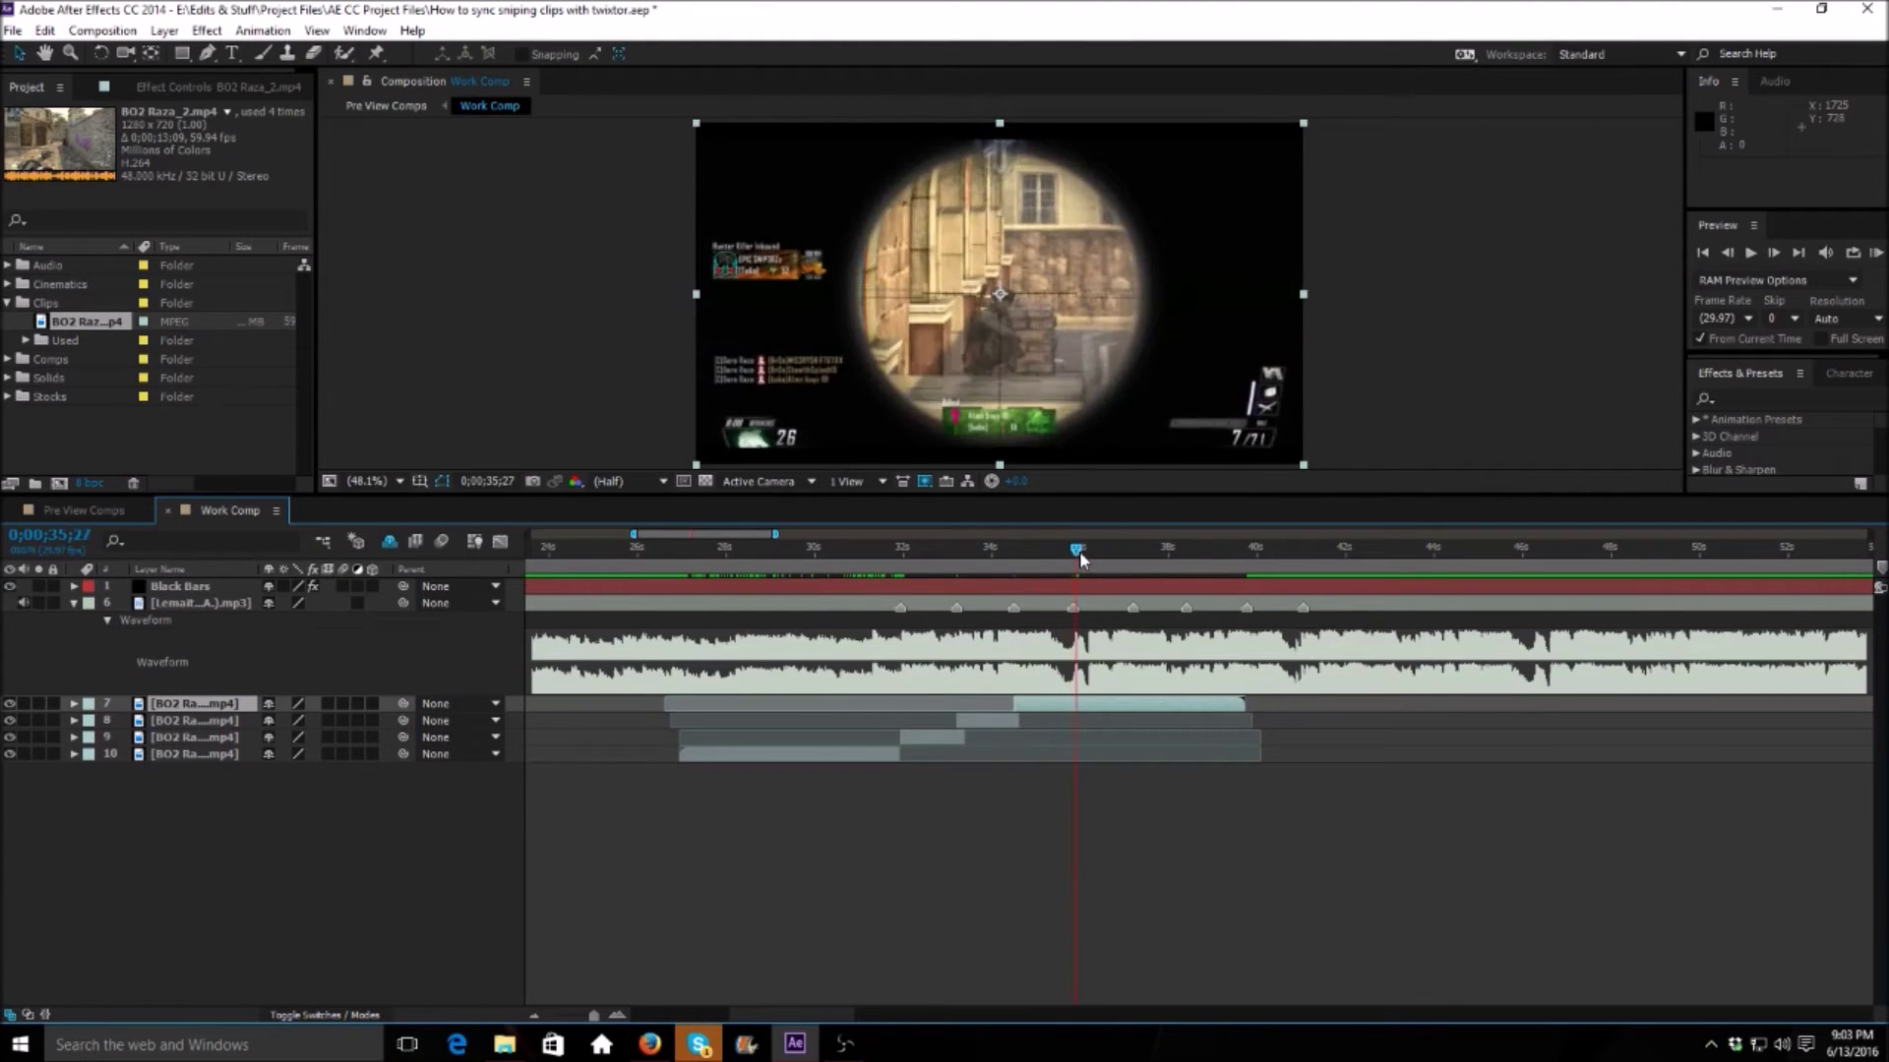
left_click(1751, 253)
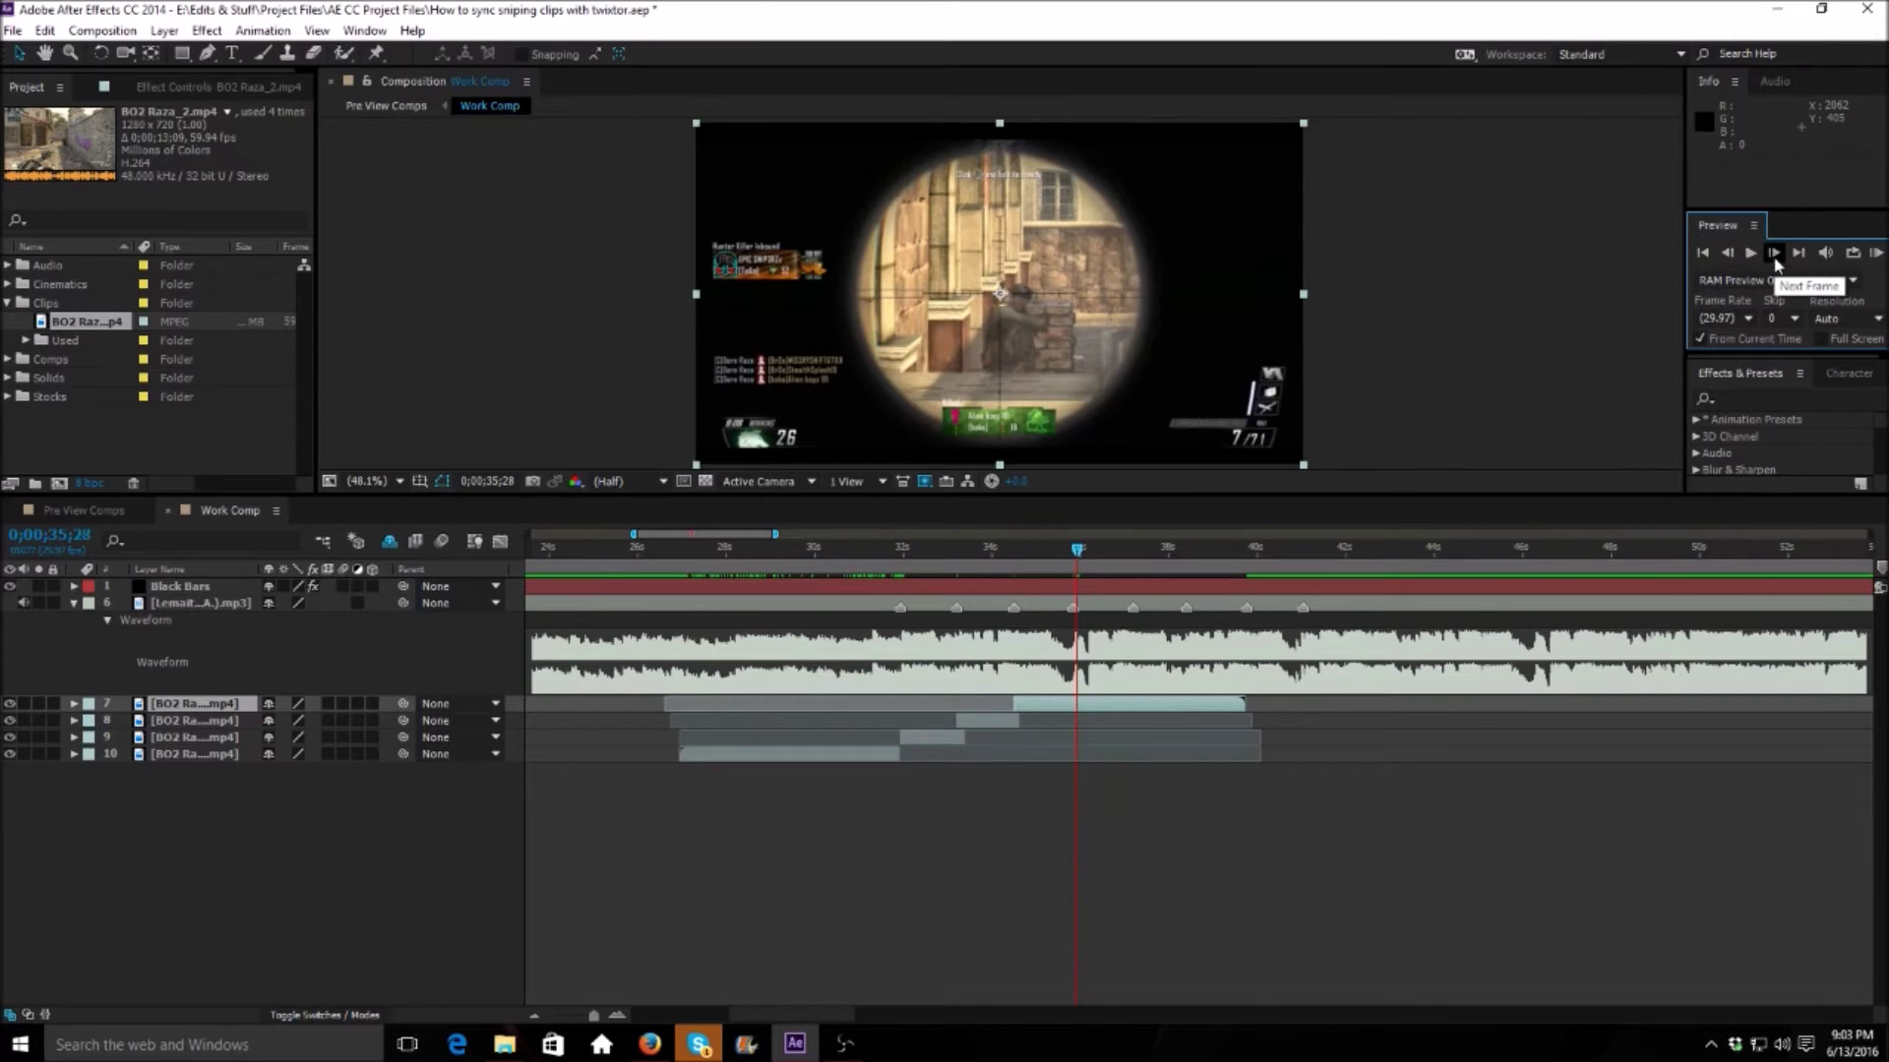
key("ctrl+shift+d")
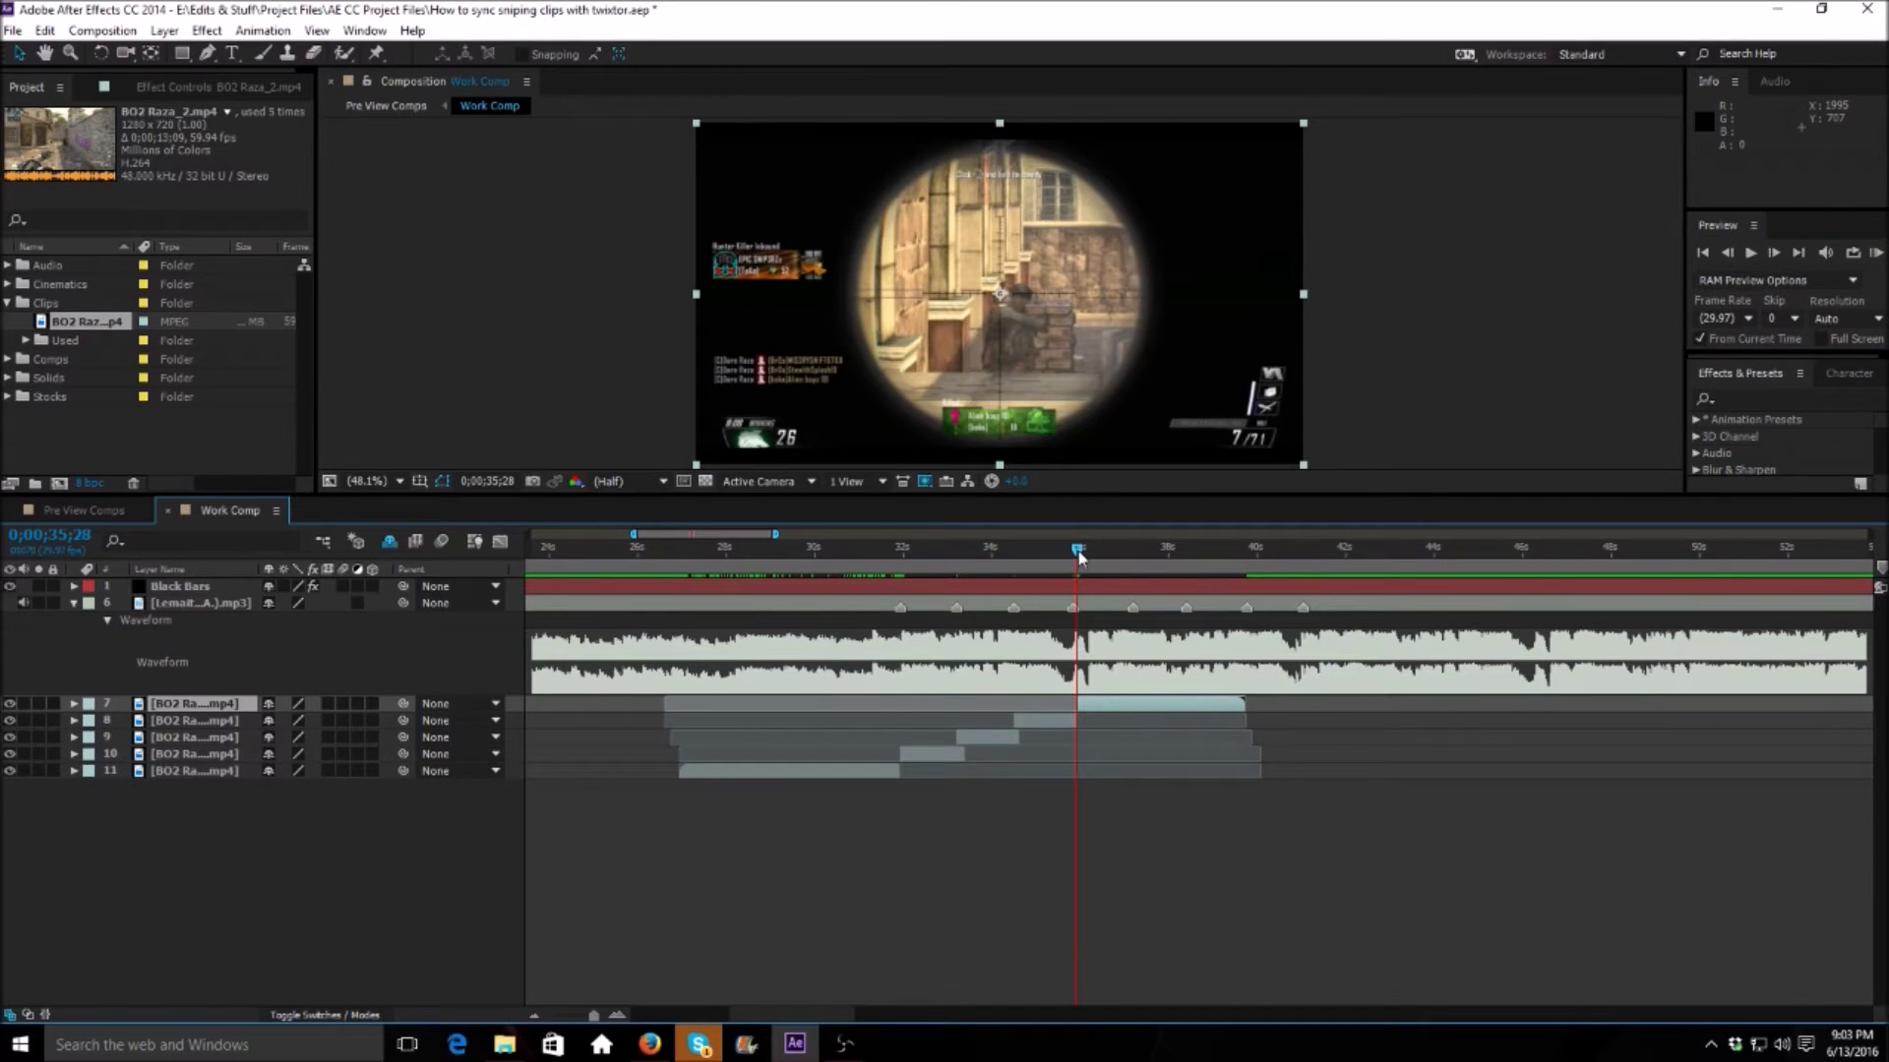
left_click_drag(1082, 555, 1075, 556)
Step: Search Effects & Presets for 'no war' and select the Twixtor (No Warp) preset
left_click(7, 304)
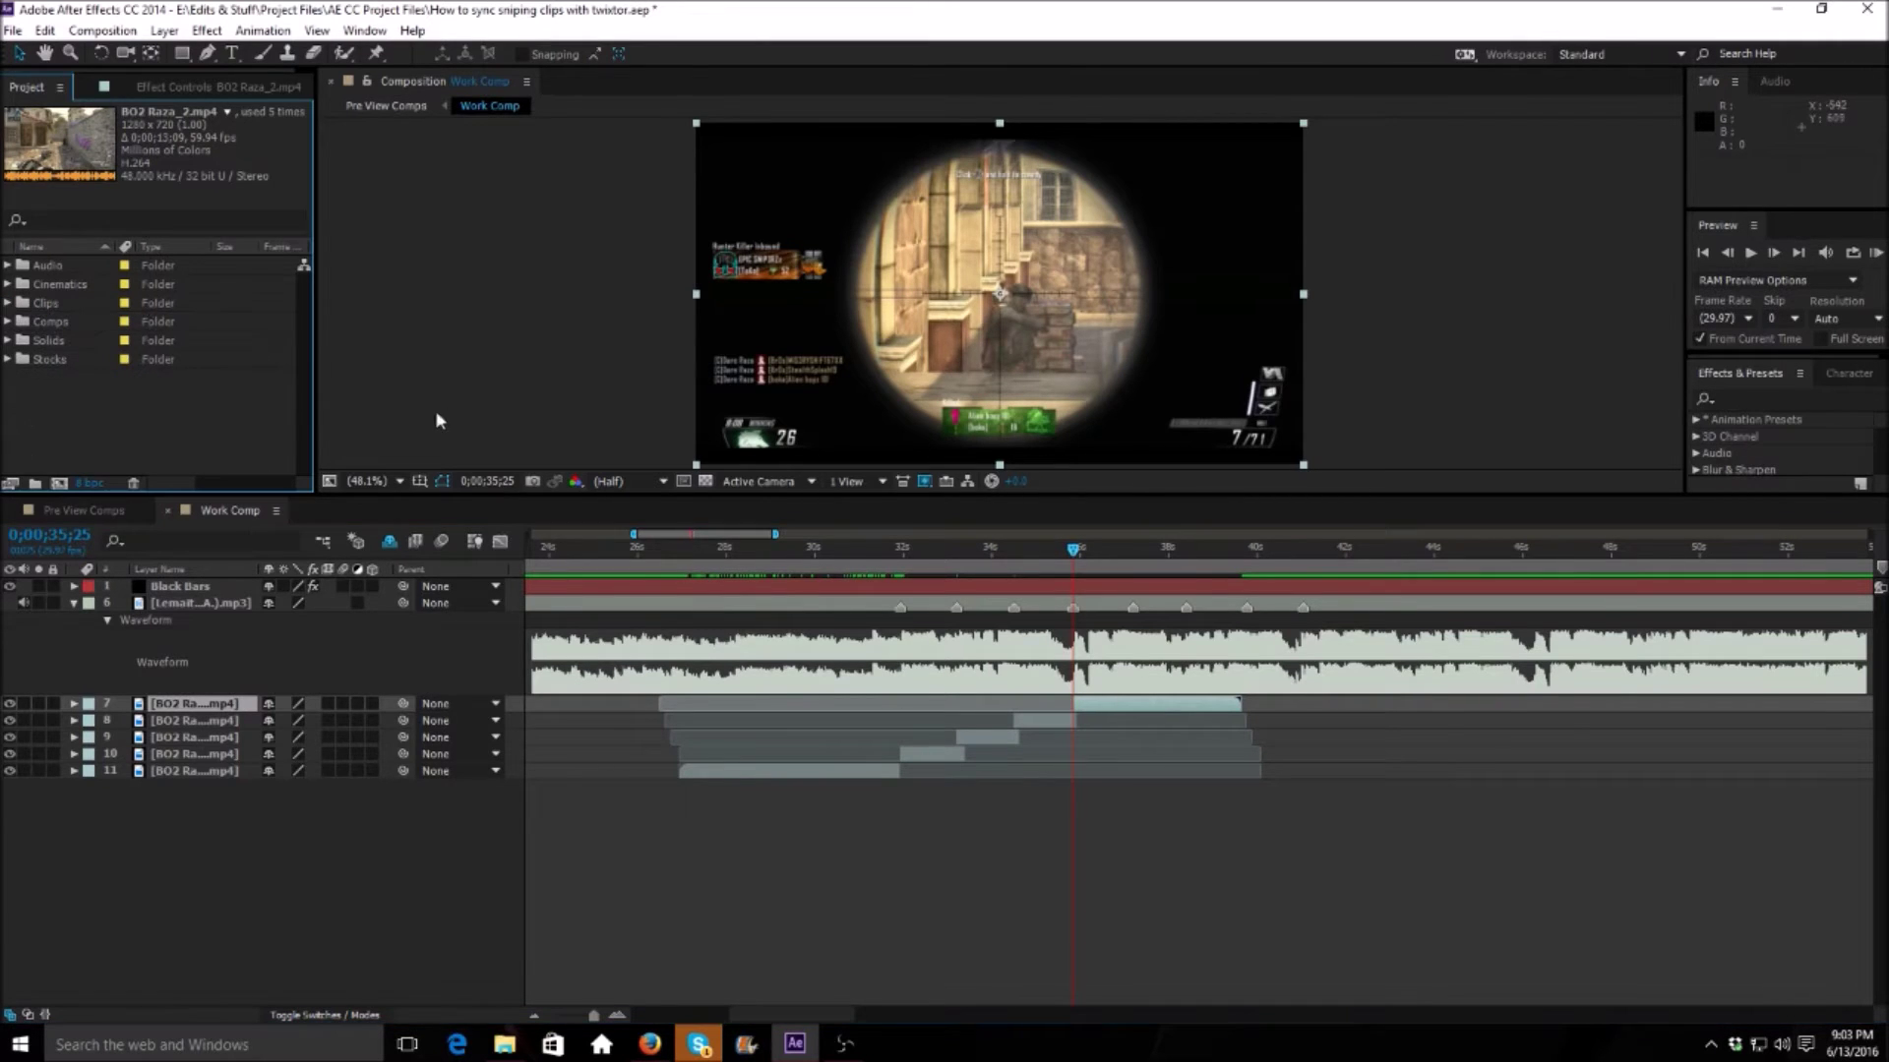
left_click(1741, 398)
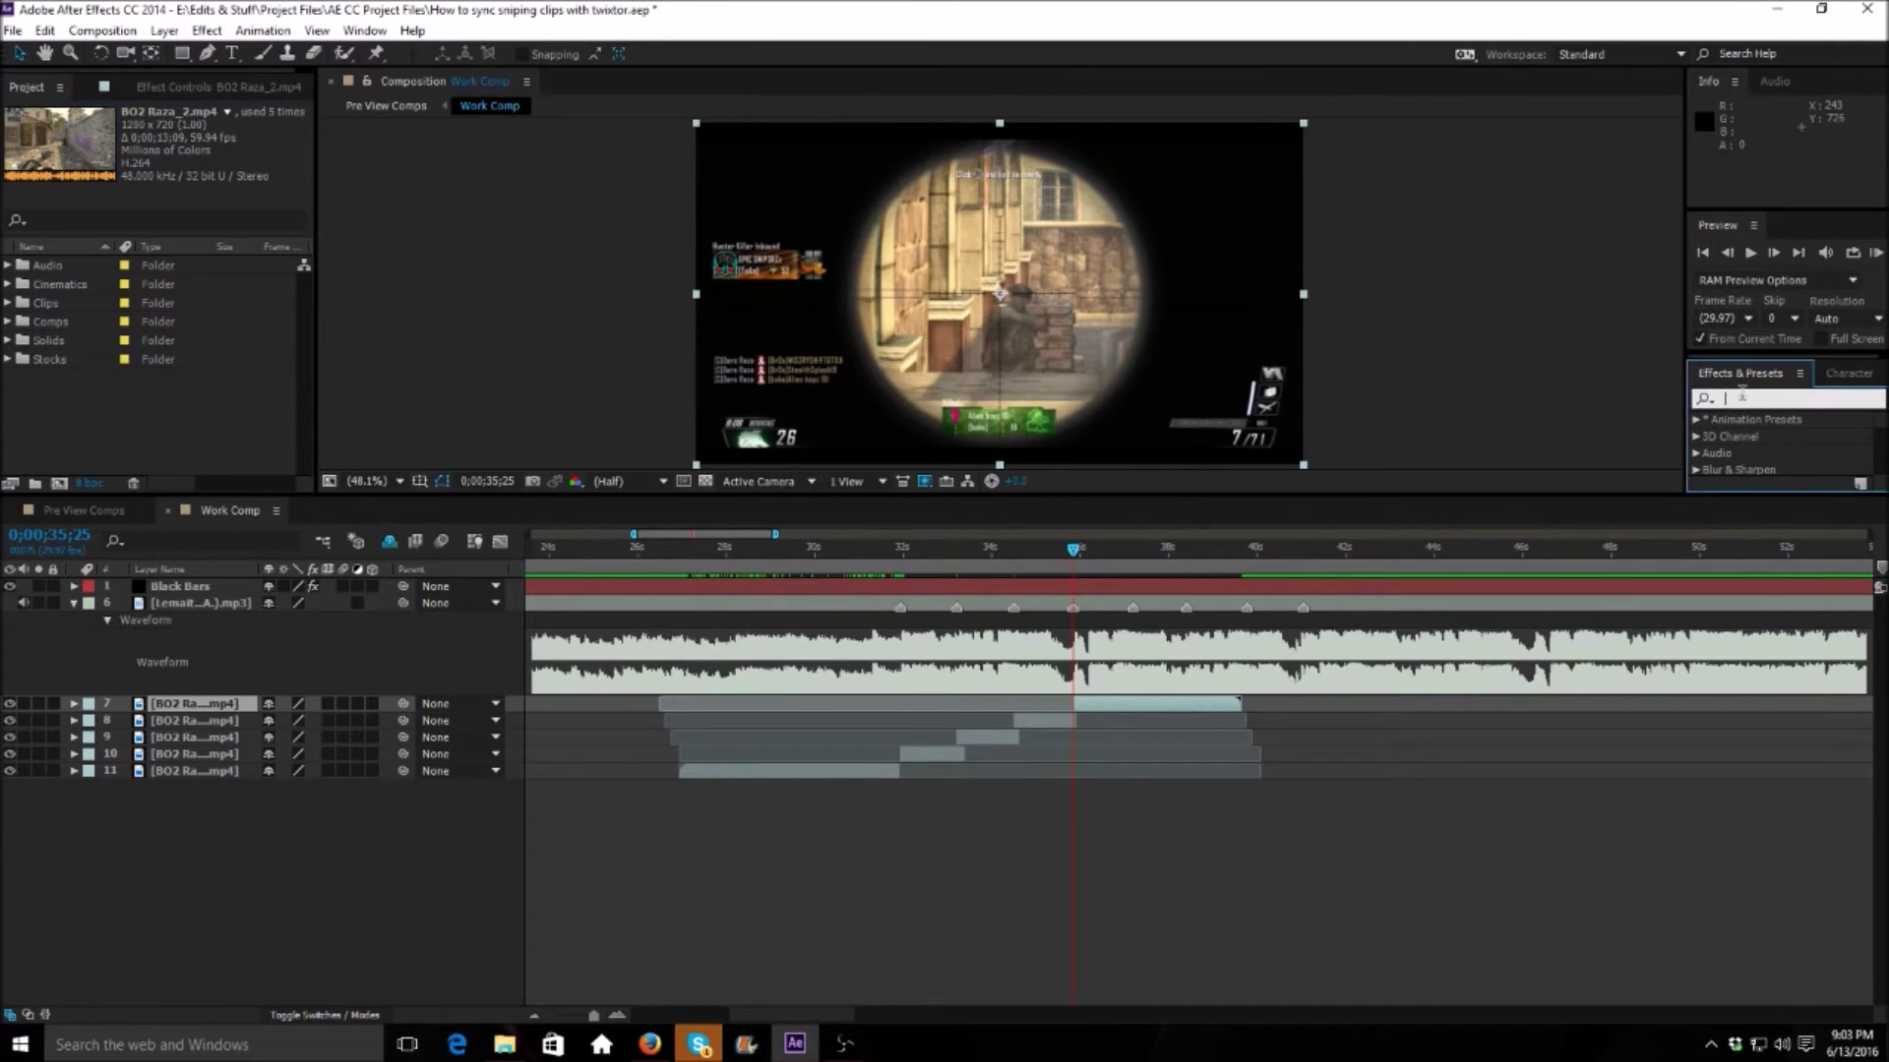
type("no warp")
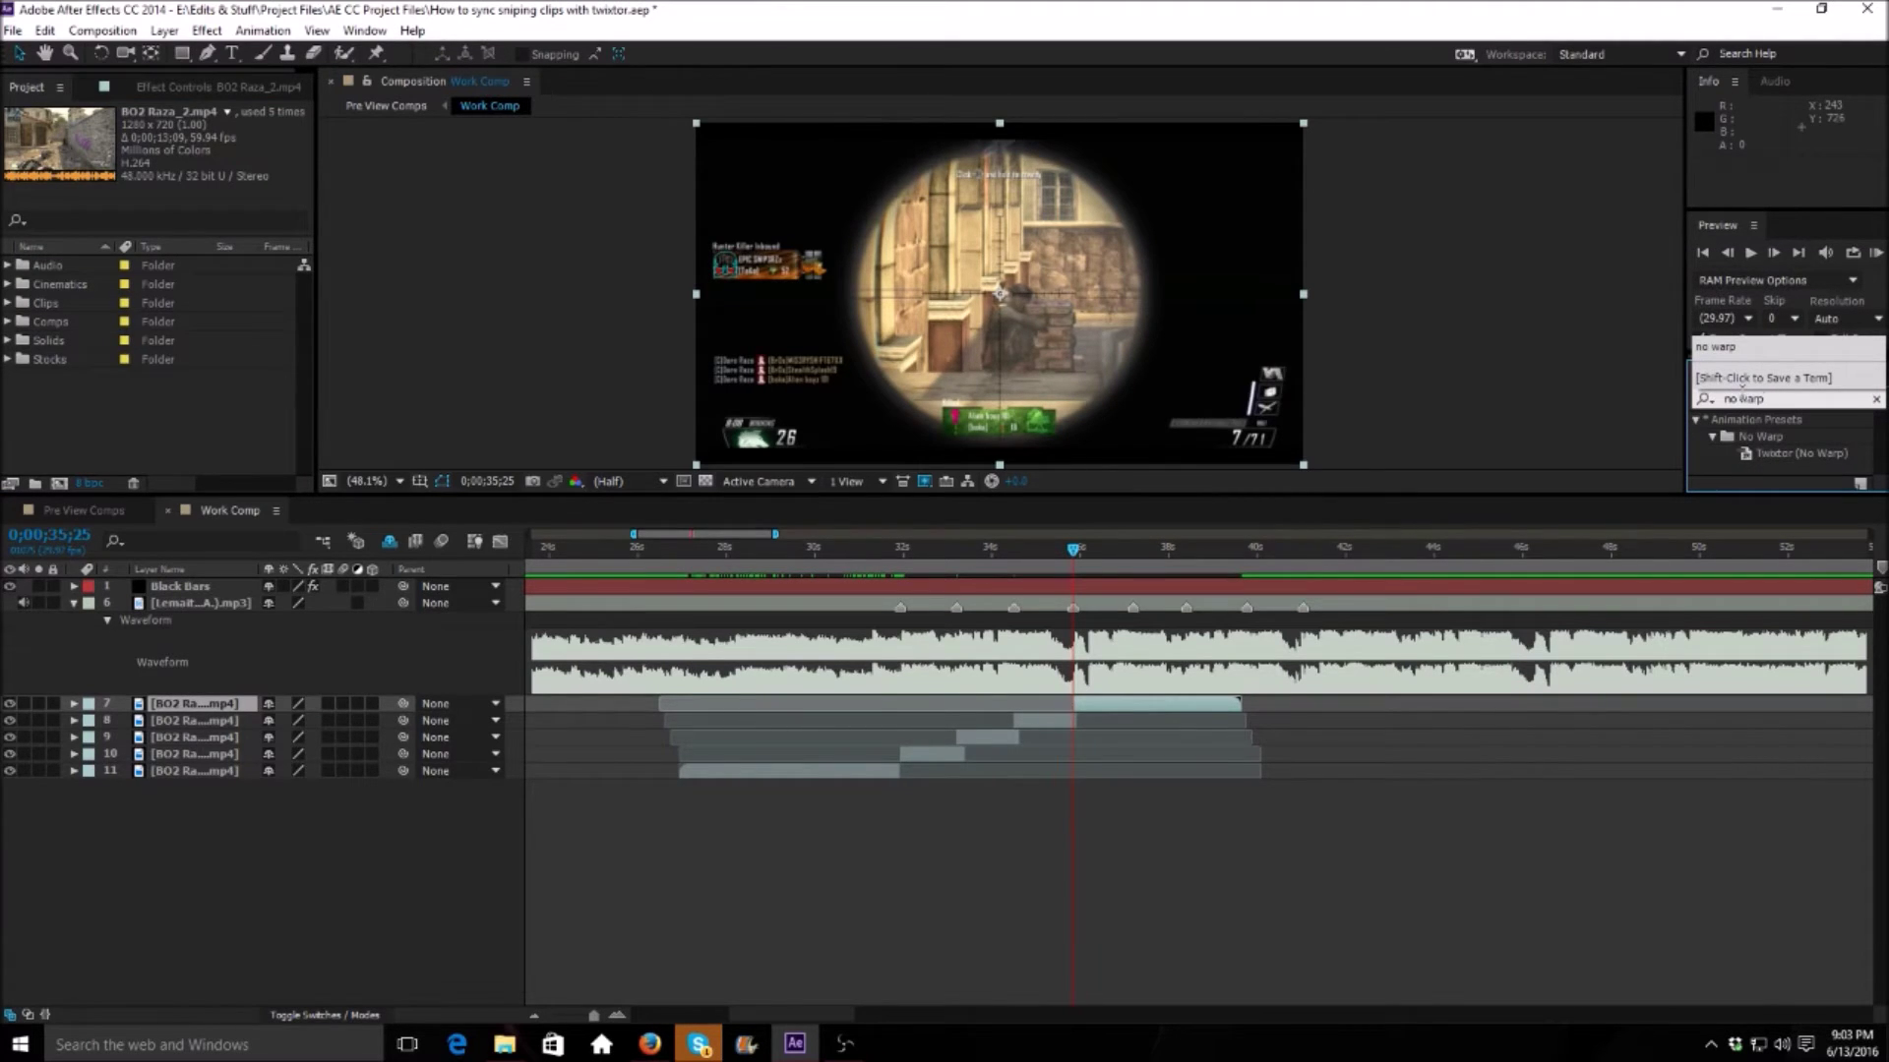
key("Return")
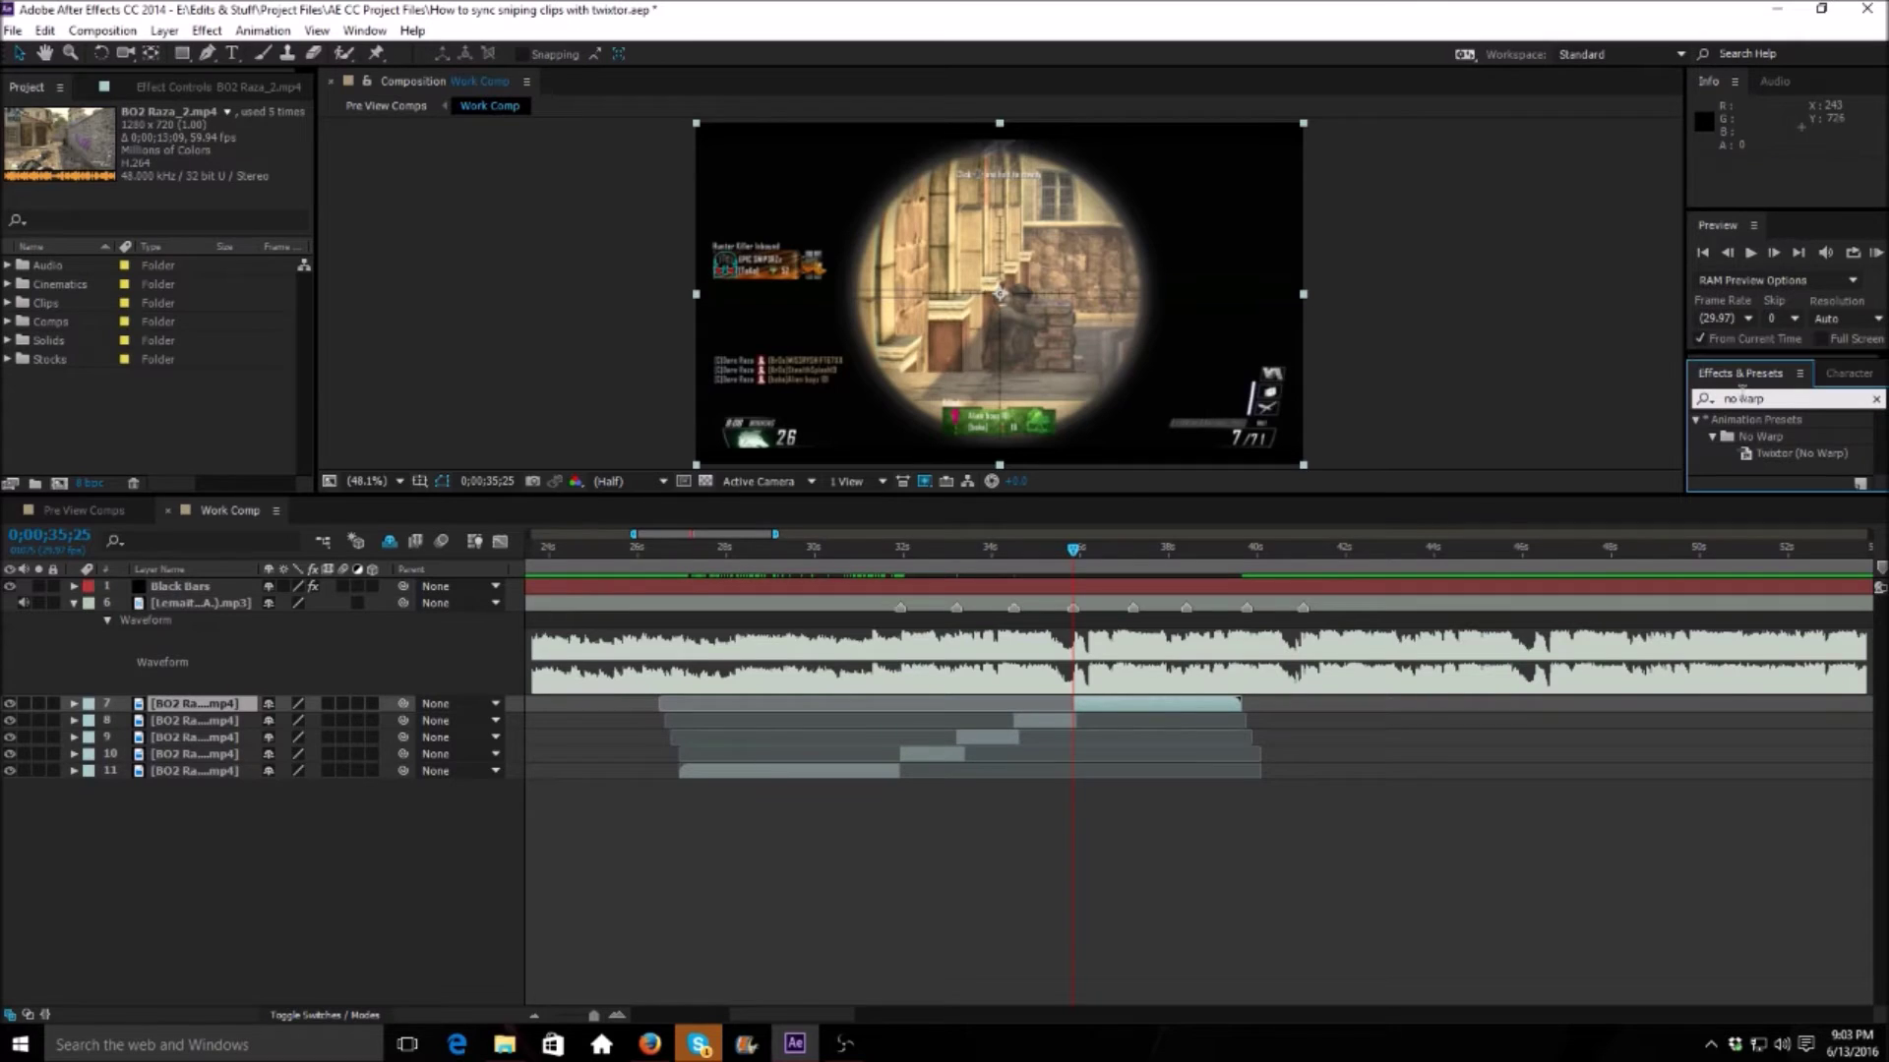
left_click(1793, 454)
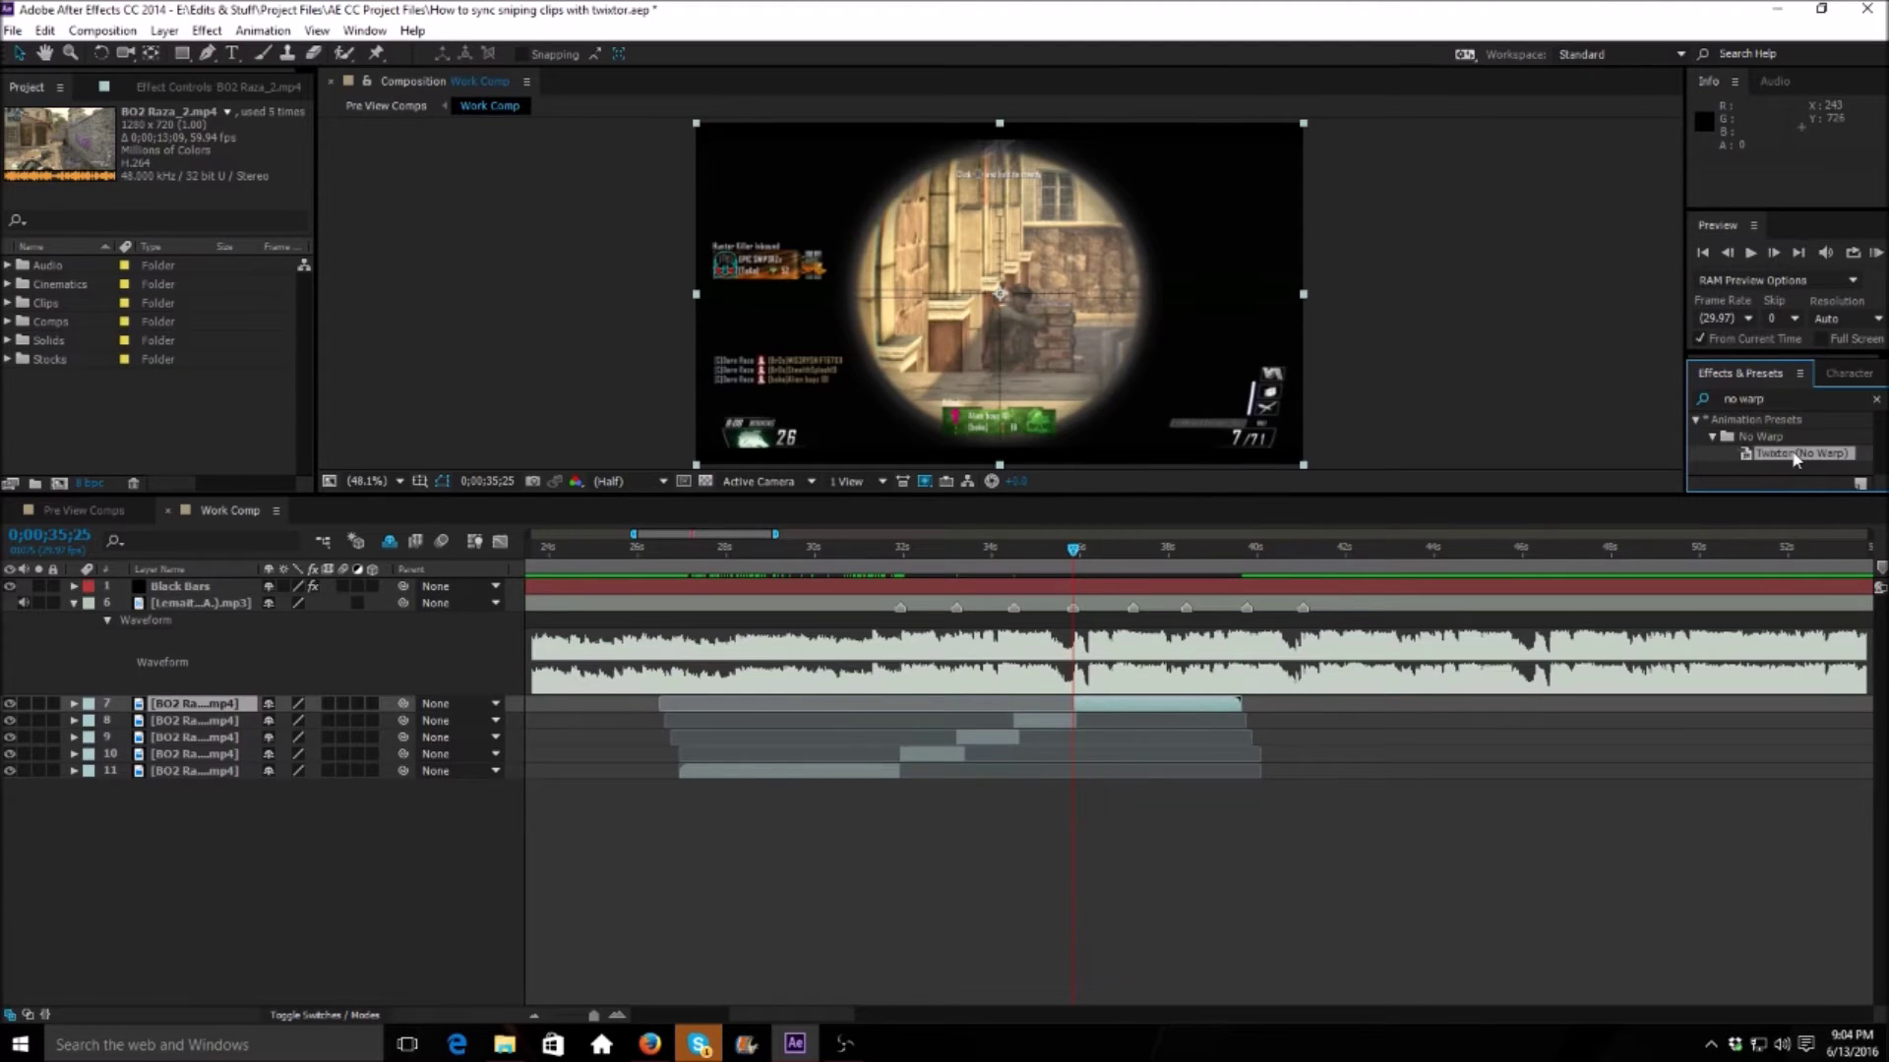
Step: Apply Twixtor (No Warp) to layer 10 and keyframe Speed % at 250 on 31;29
left_click_drag(1796, 460, 964, 757)
mouse_move(903, 562)
left_mouse_down()
mouse_move(834, 588)
mouse_move(903, 580)
left_mouse_up()
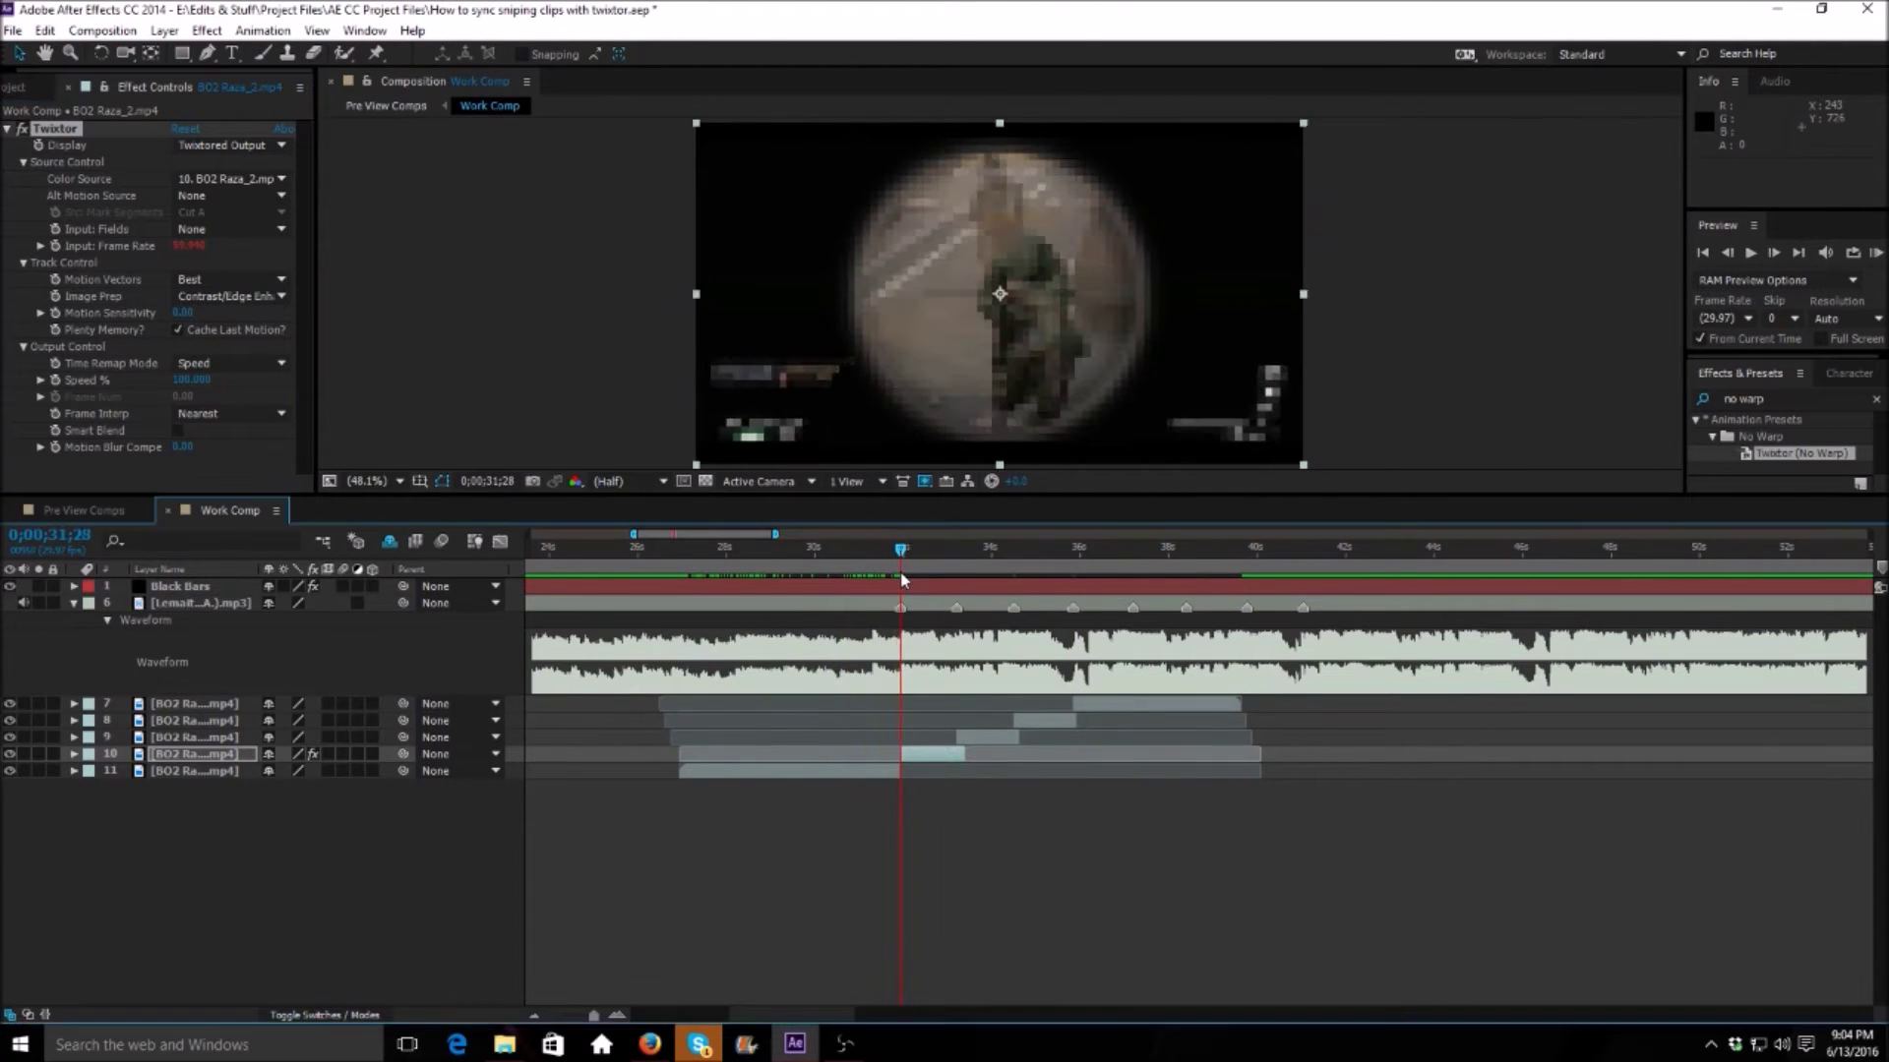
left_click(57, 381)
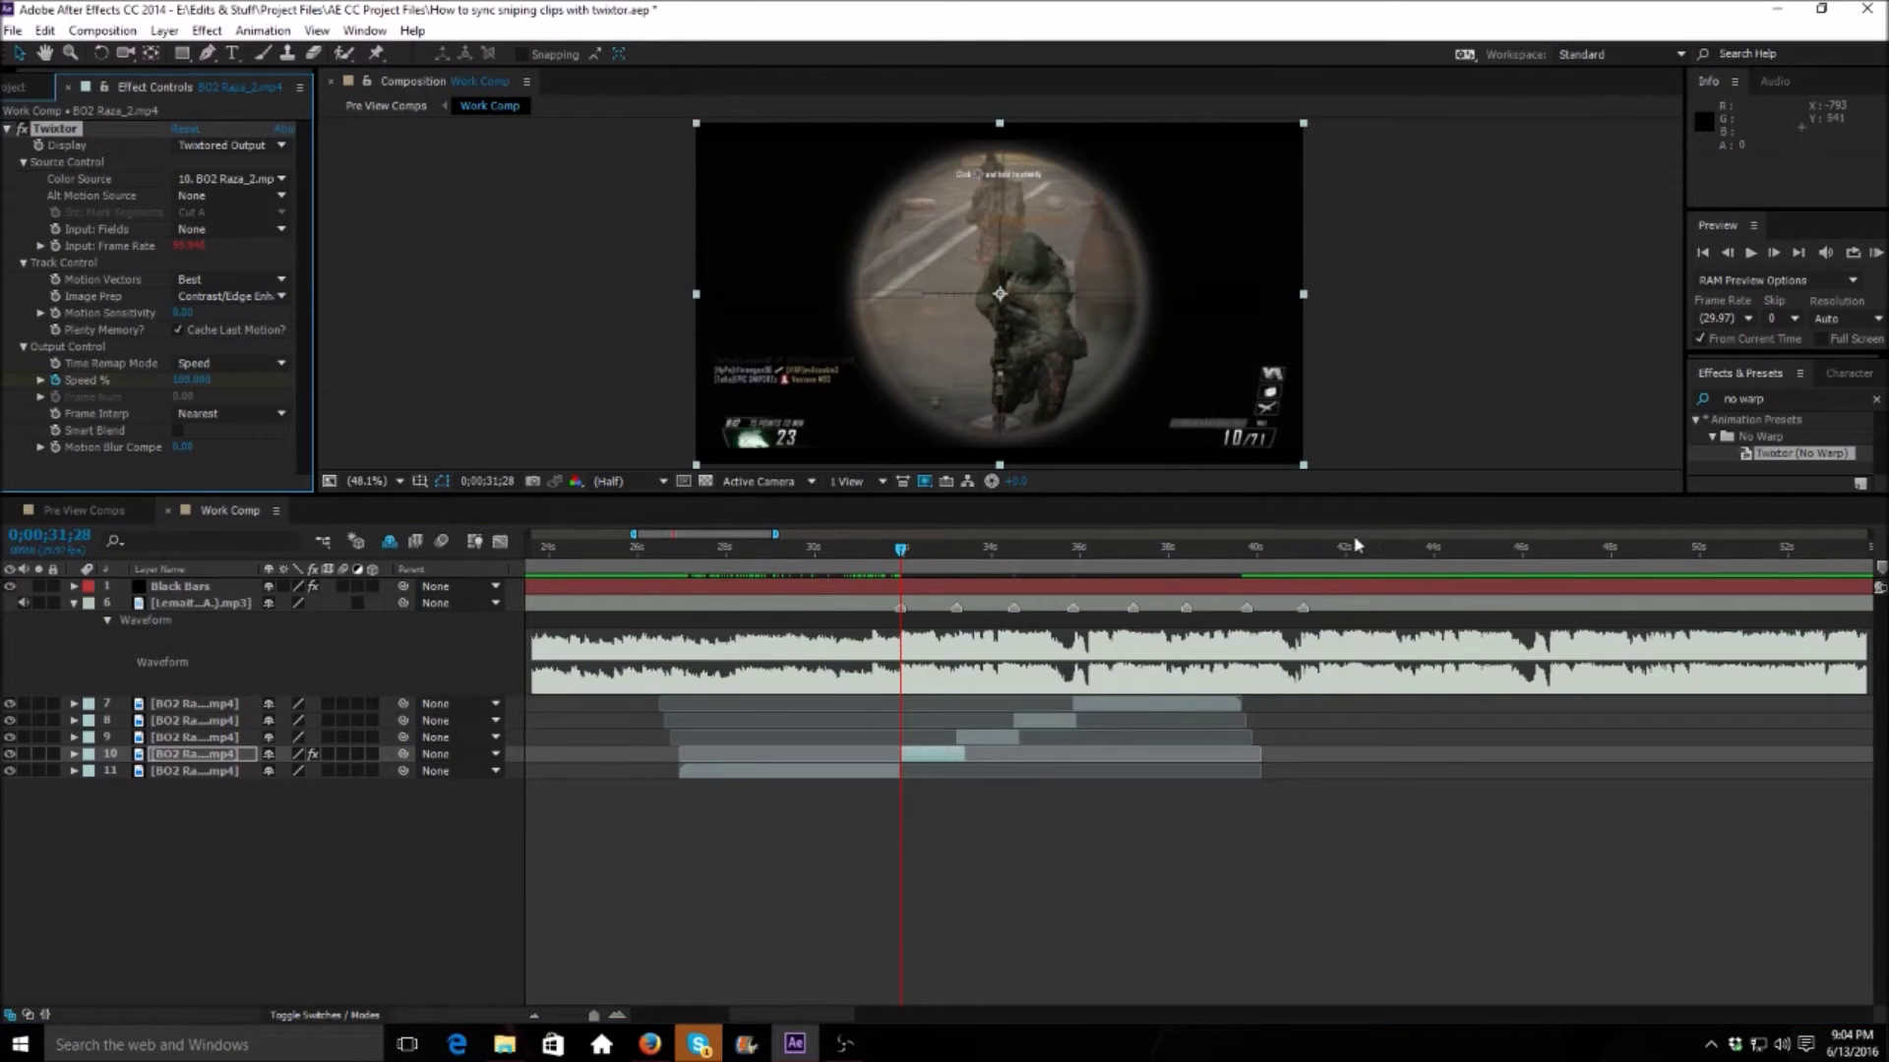
left_click(1774, 254)
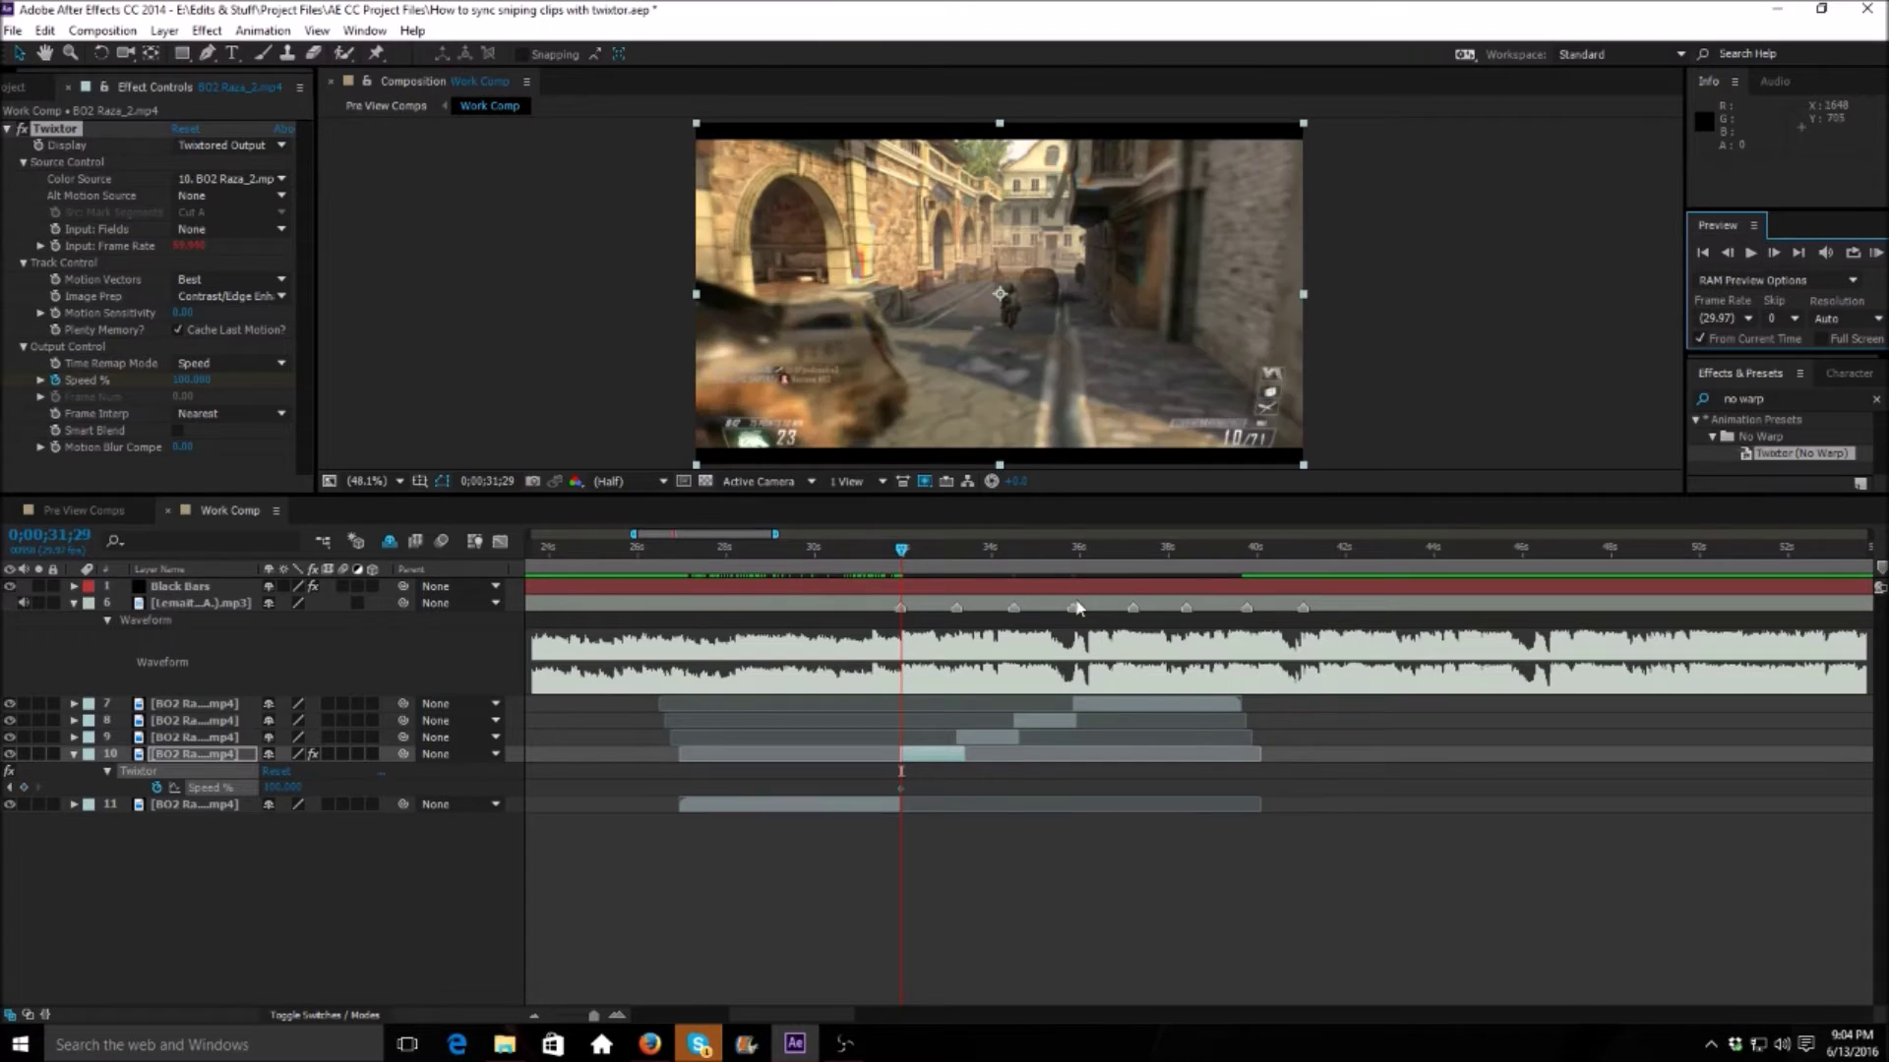
left_click(191, 381)
type("250")
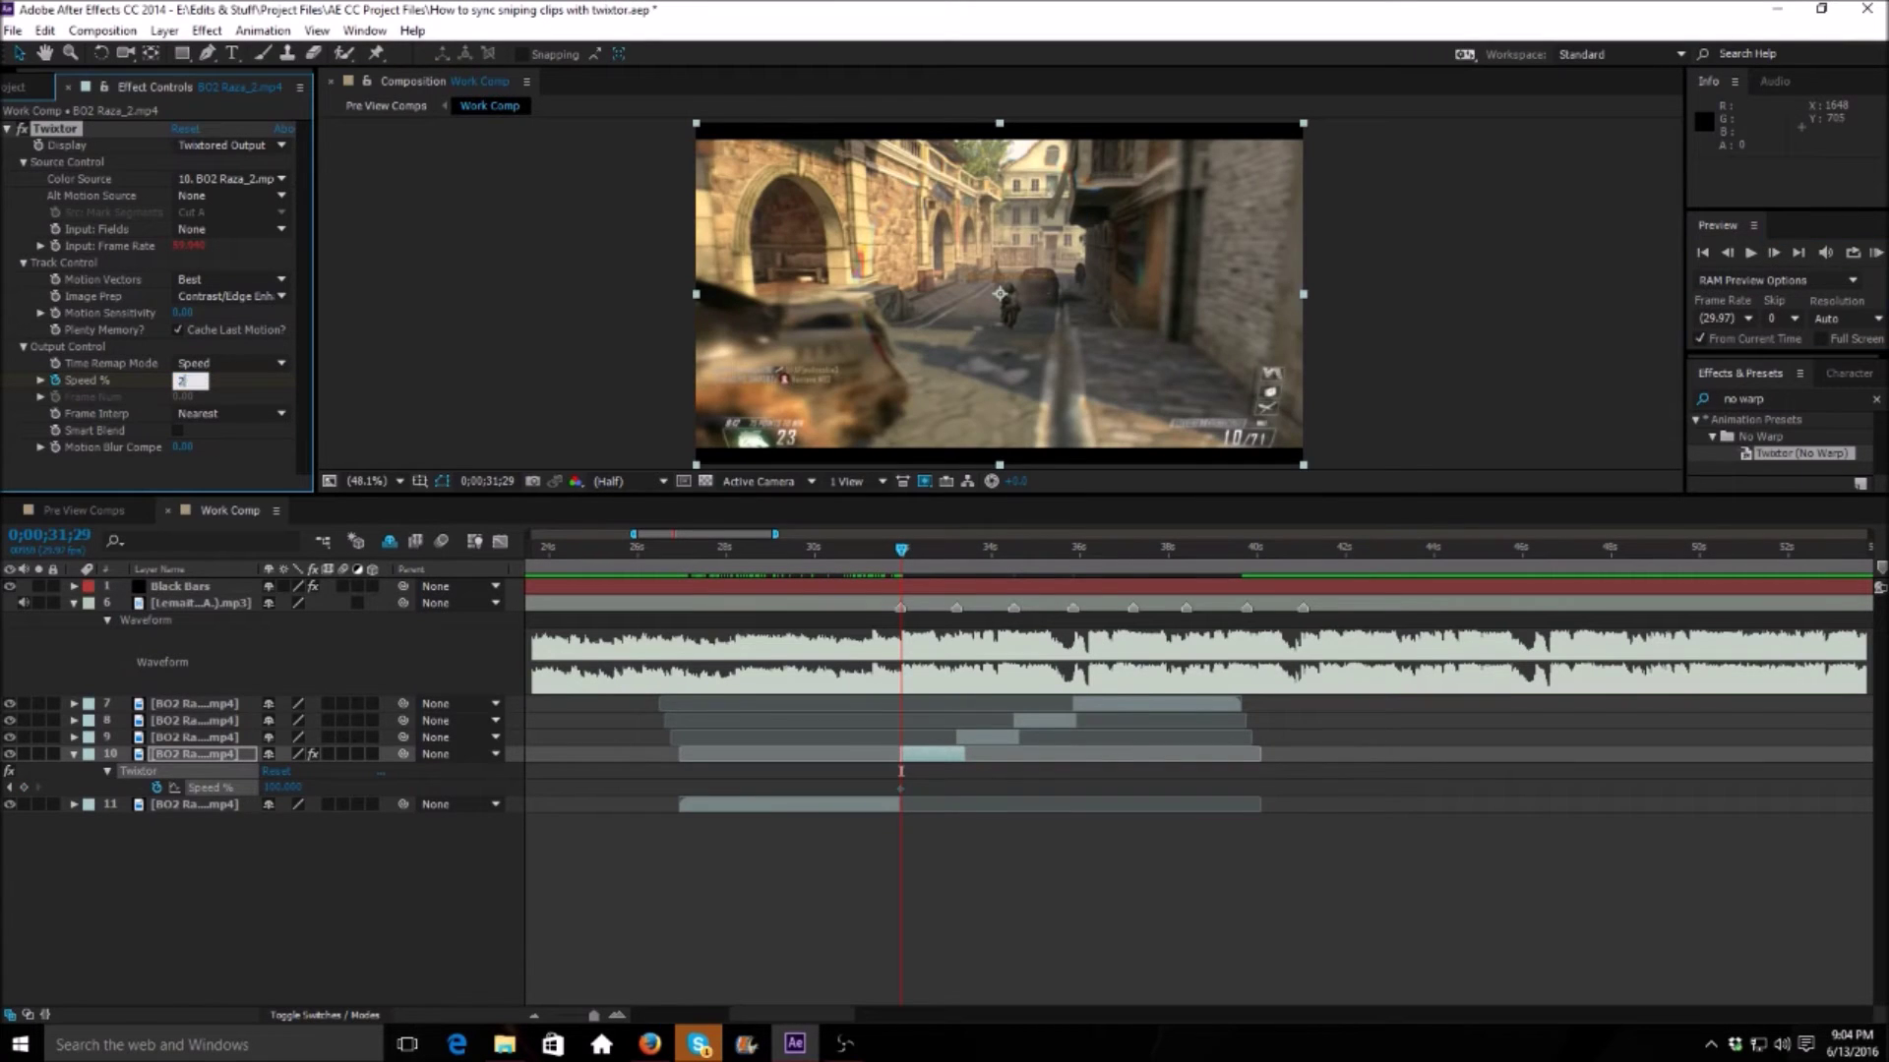
key("Return")
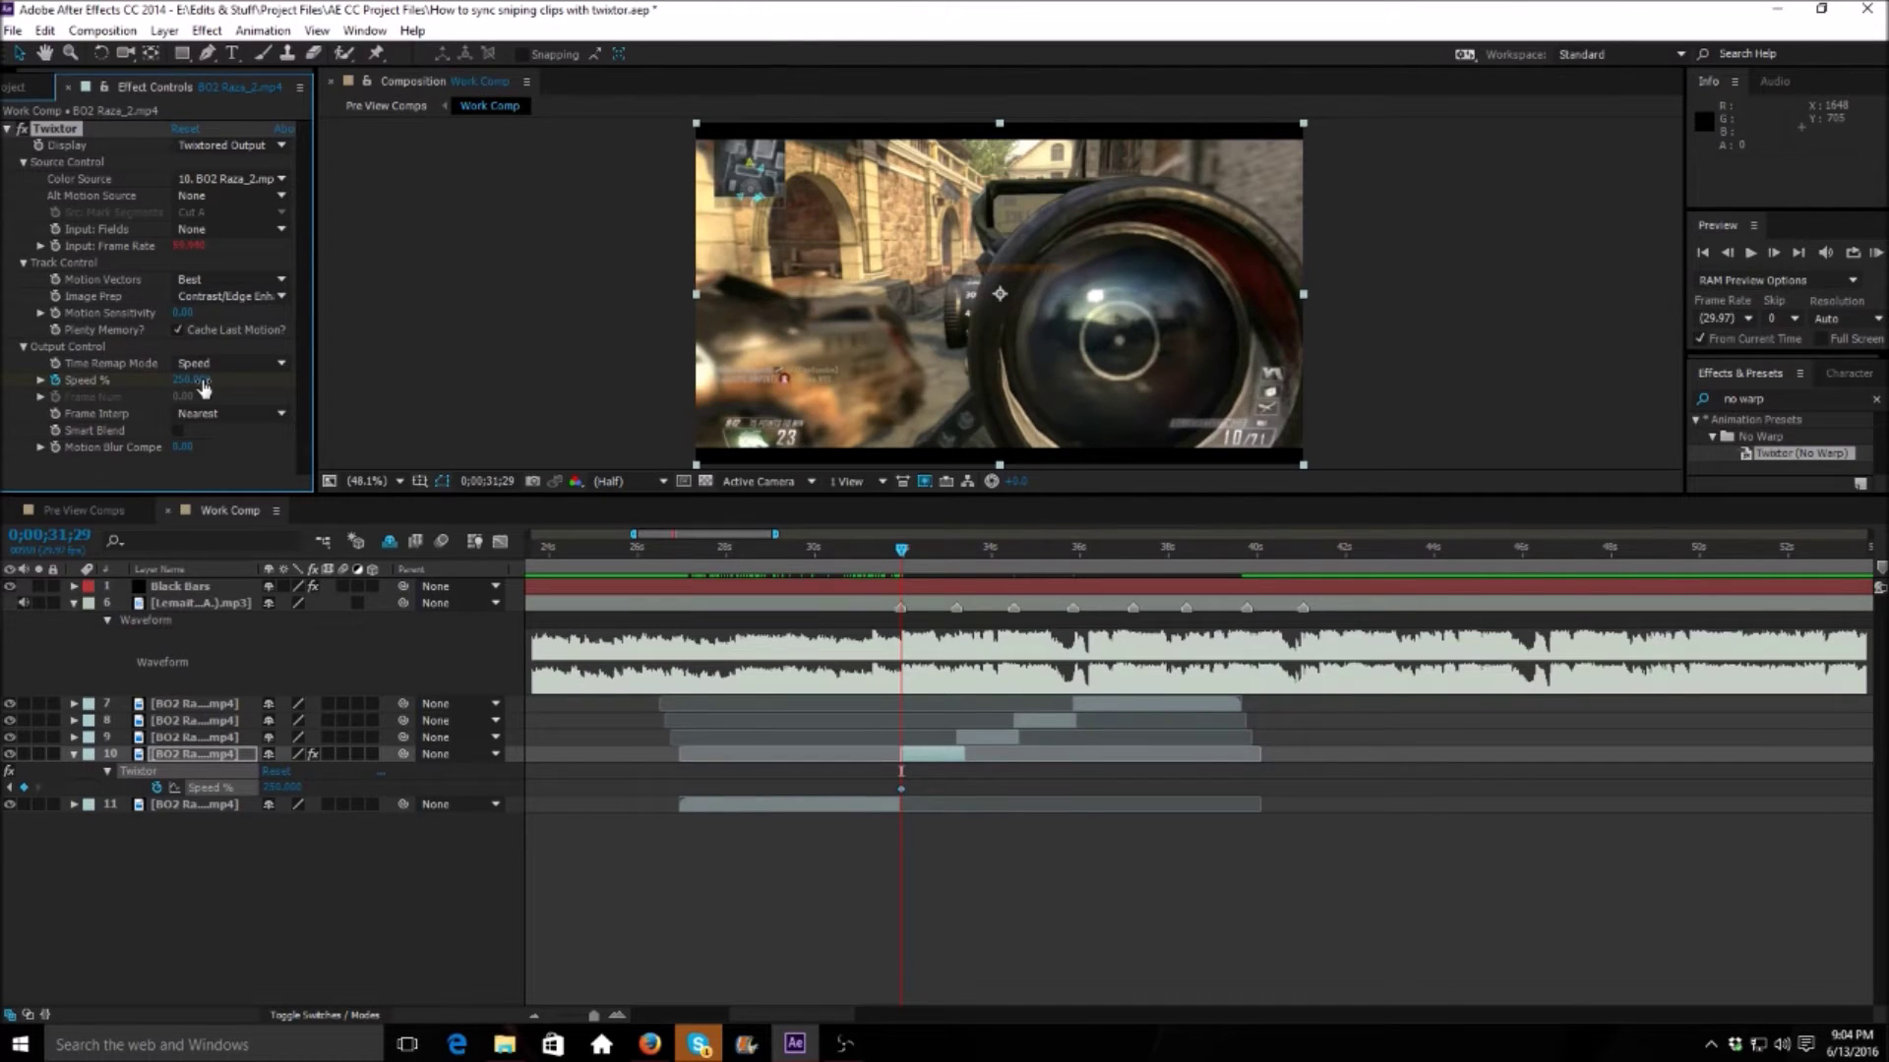
Step: Add a 250 Speed % keyframe at 33;05 and set 50 at 32;16
left_click_drag(935, 573, 956, 568)
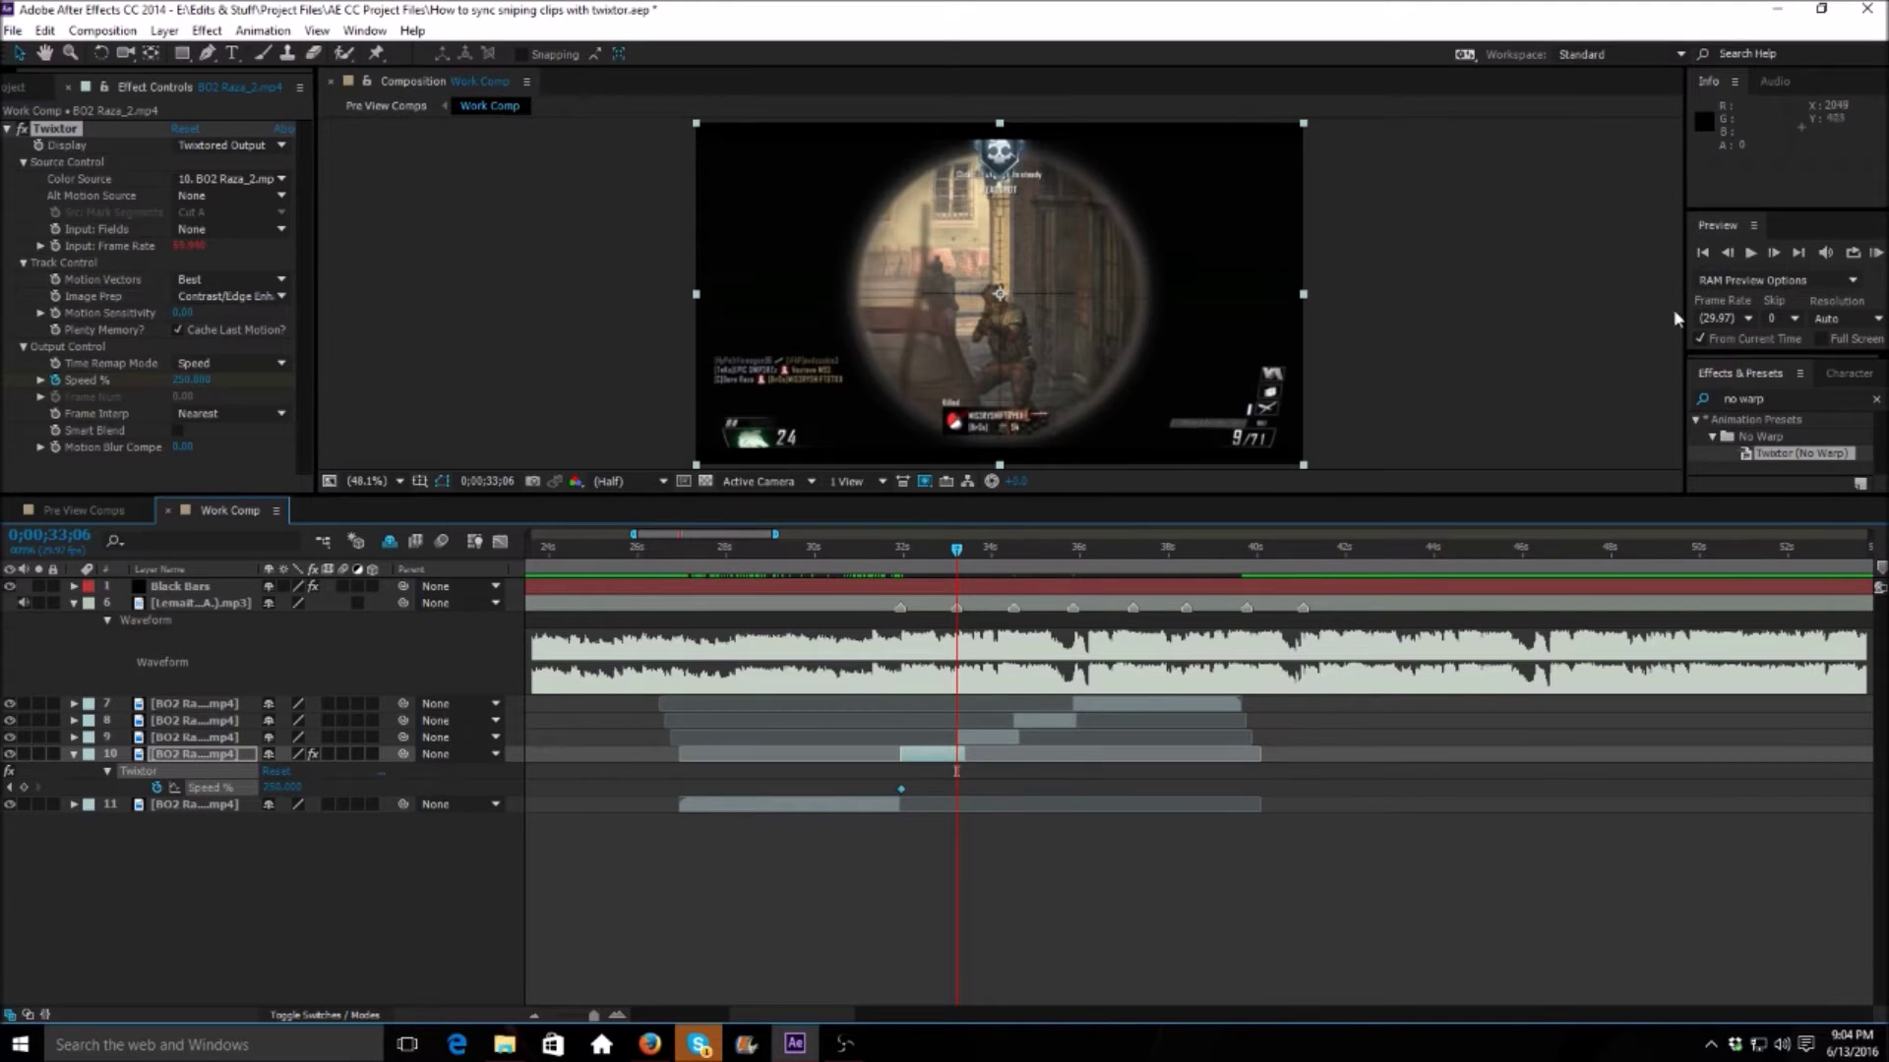
left_click(1727, 253)
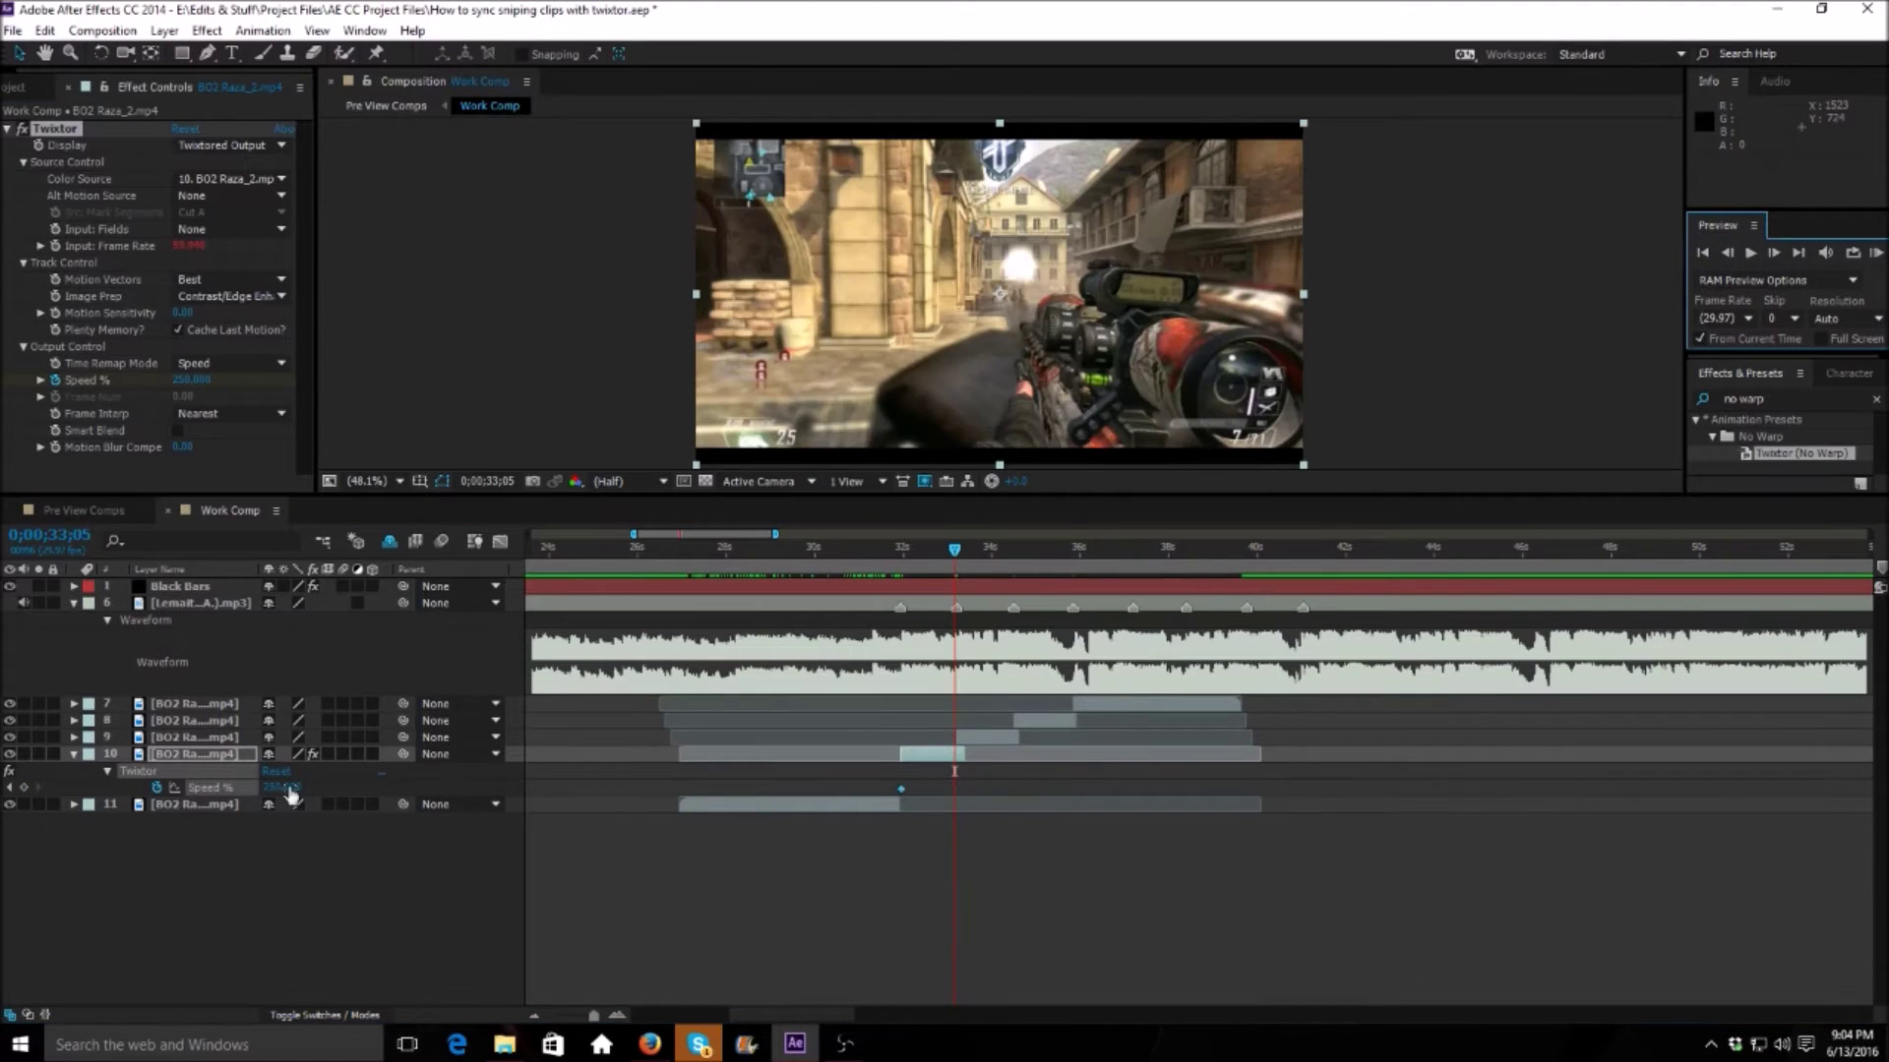
left_click(25, 788)
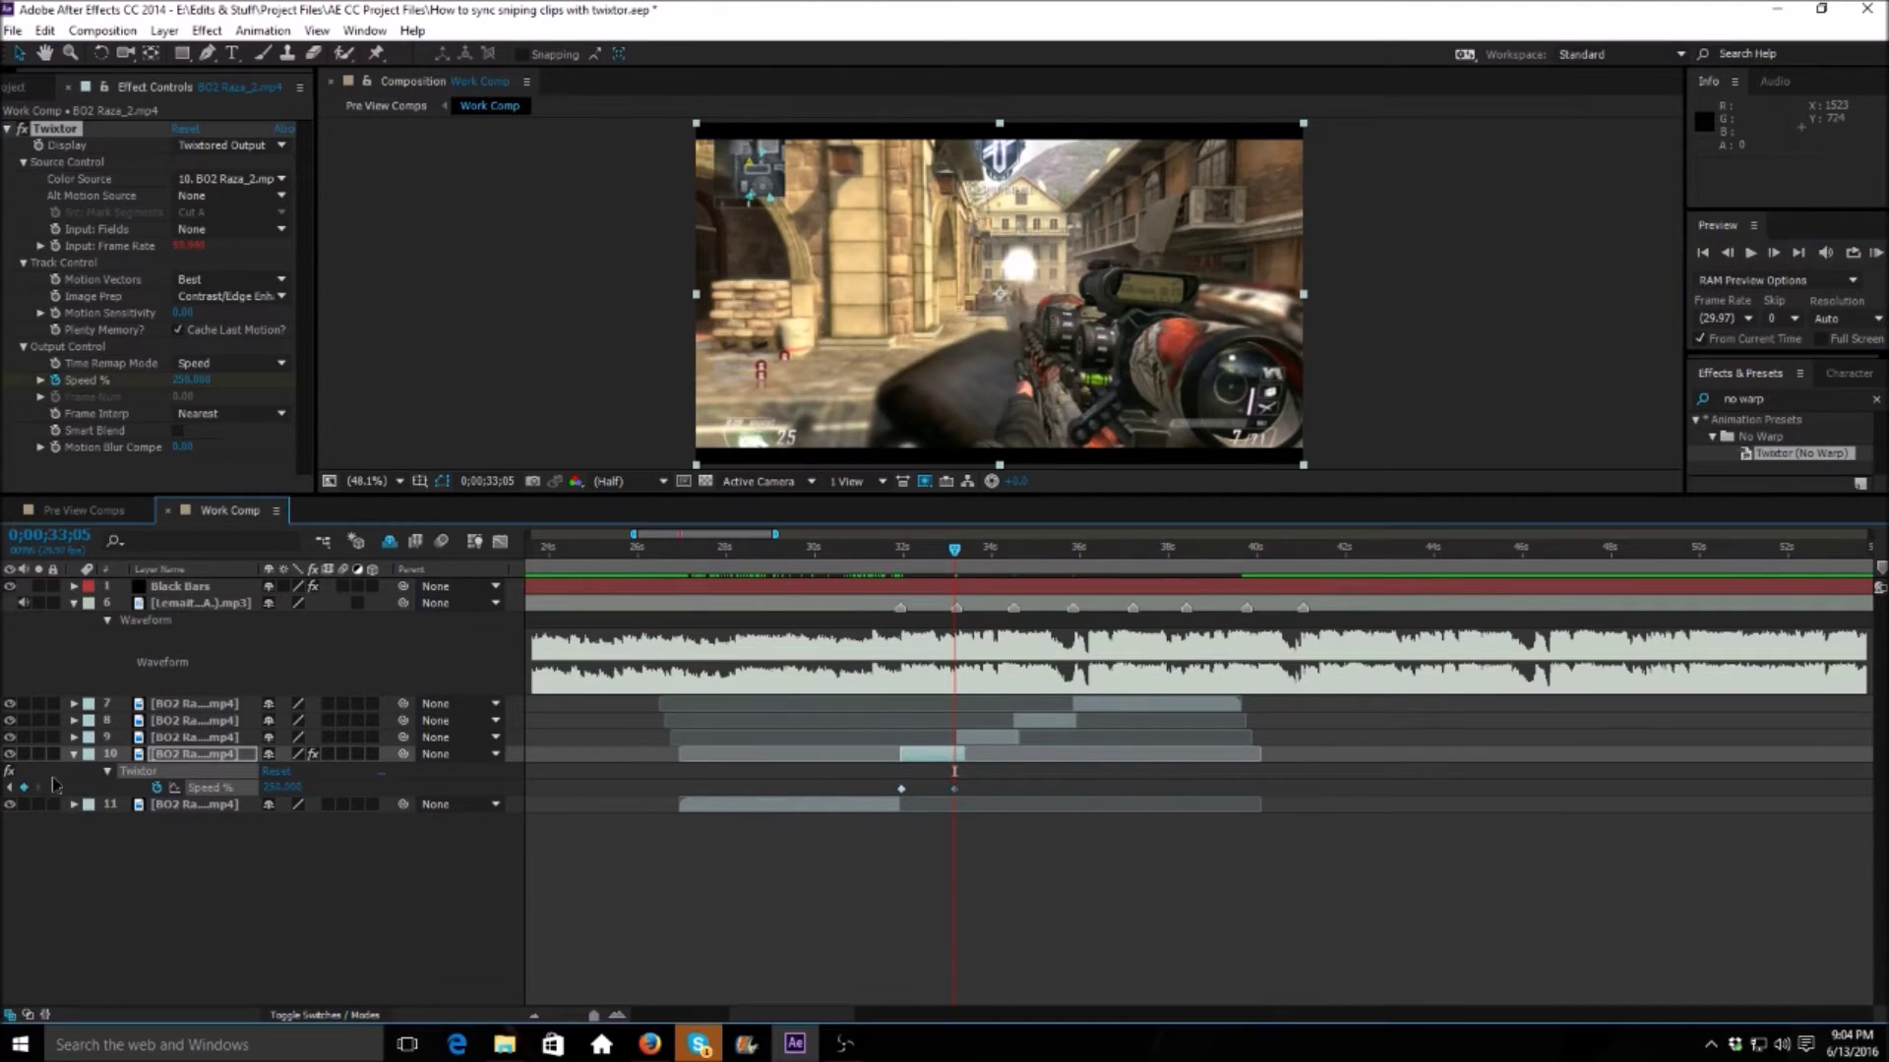
left_click(927, 563)
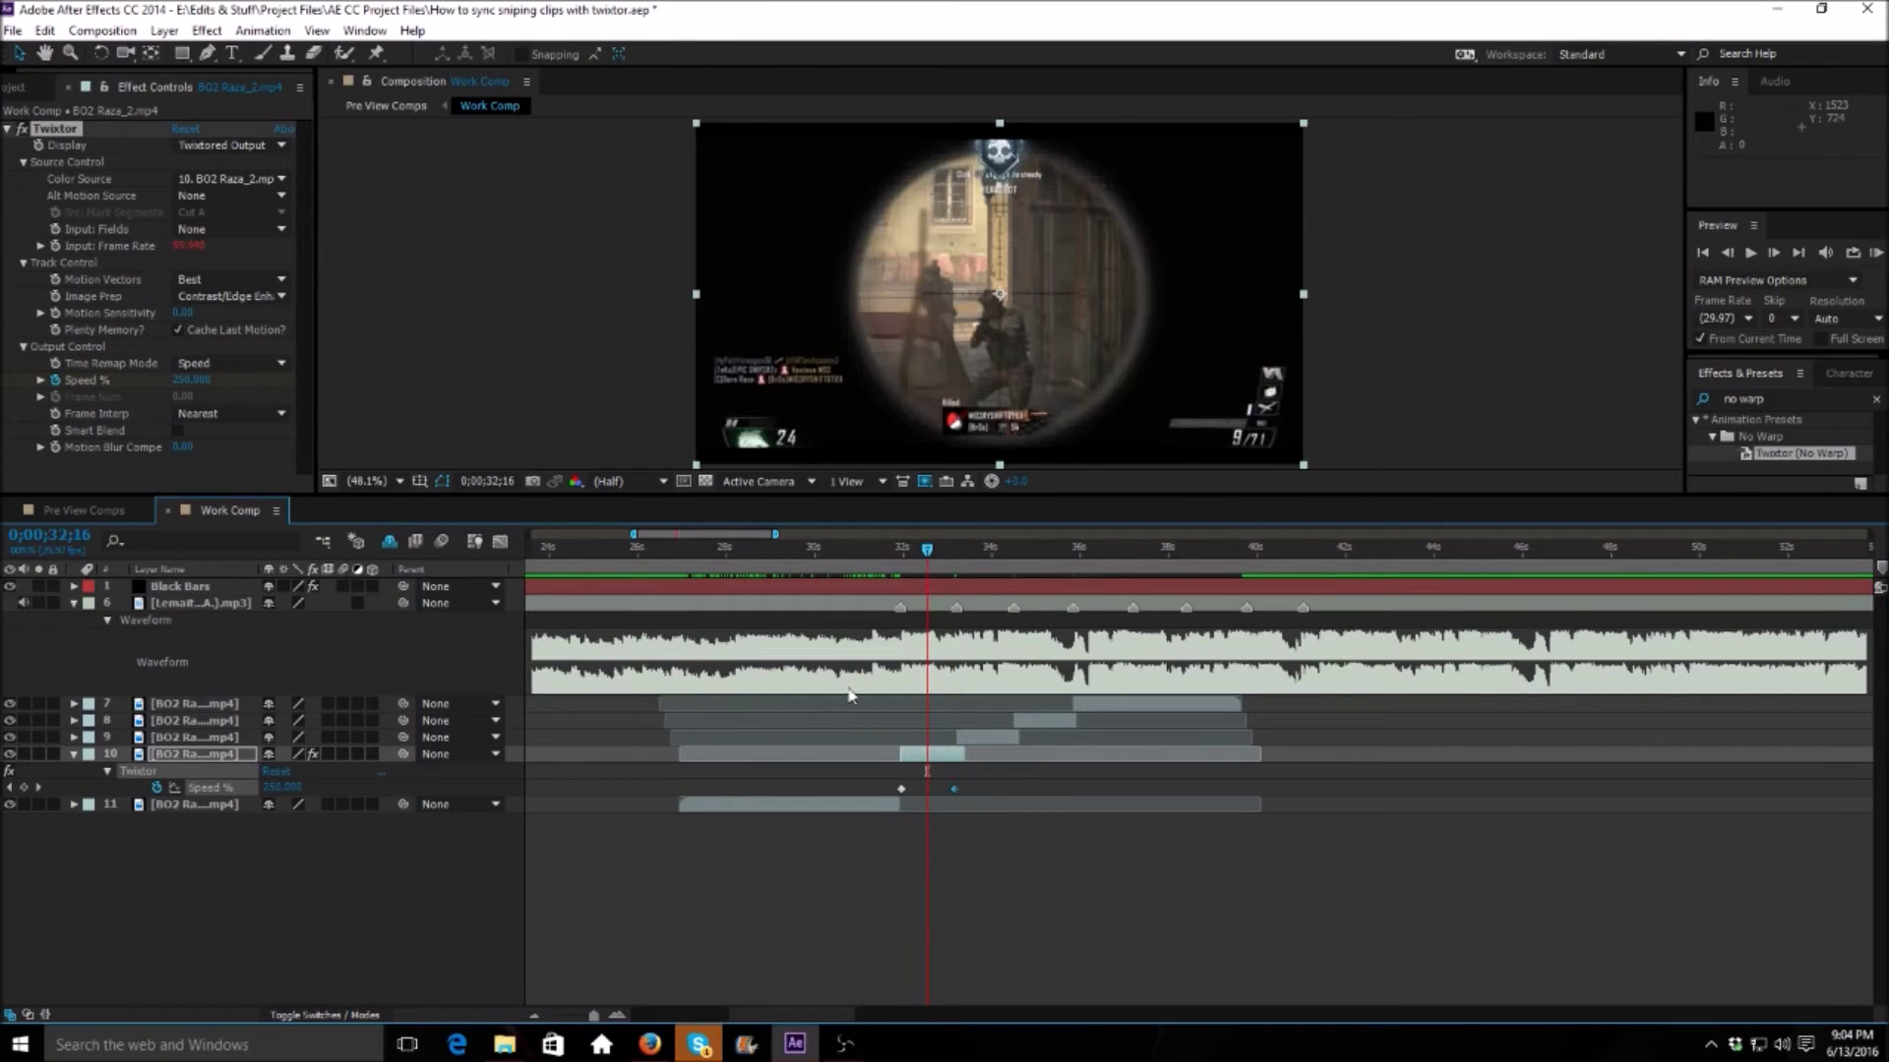
left_click(281, 787)
type("50")
key("Return")
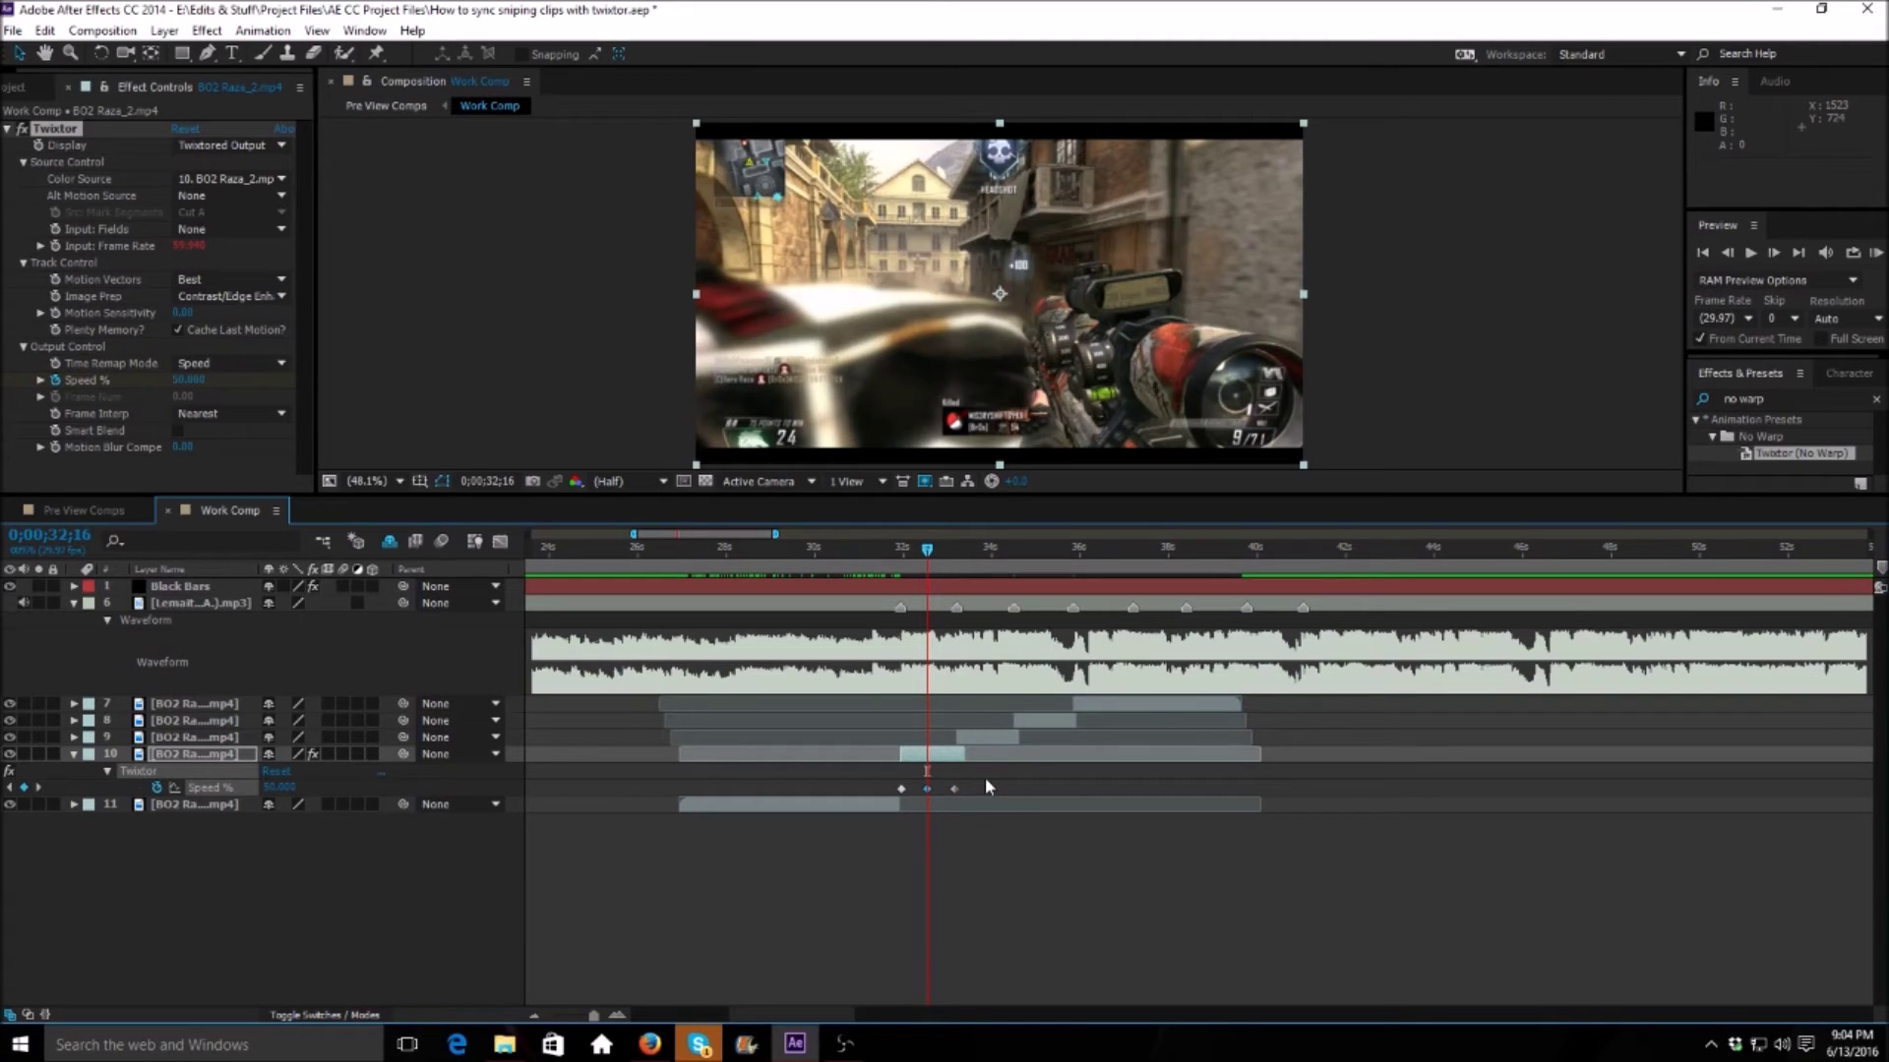
Step: Apply Easy Ease to layer 10's Speed % keyframes and show the speed graph
left_click_drag(983, 777, 892, 797)
right_click(902, 793)
mouse_move(924, 782)
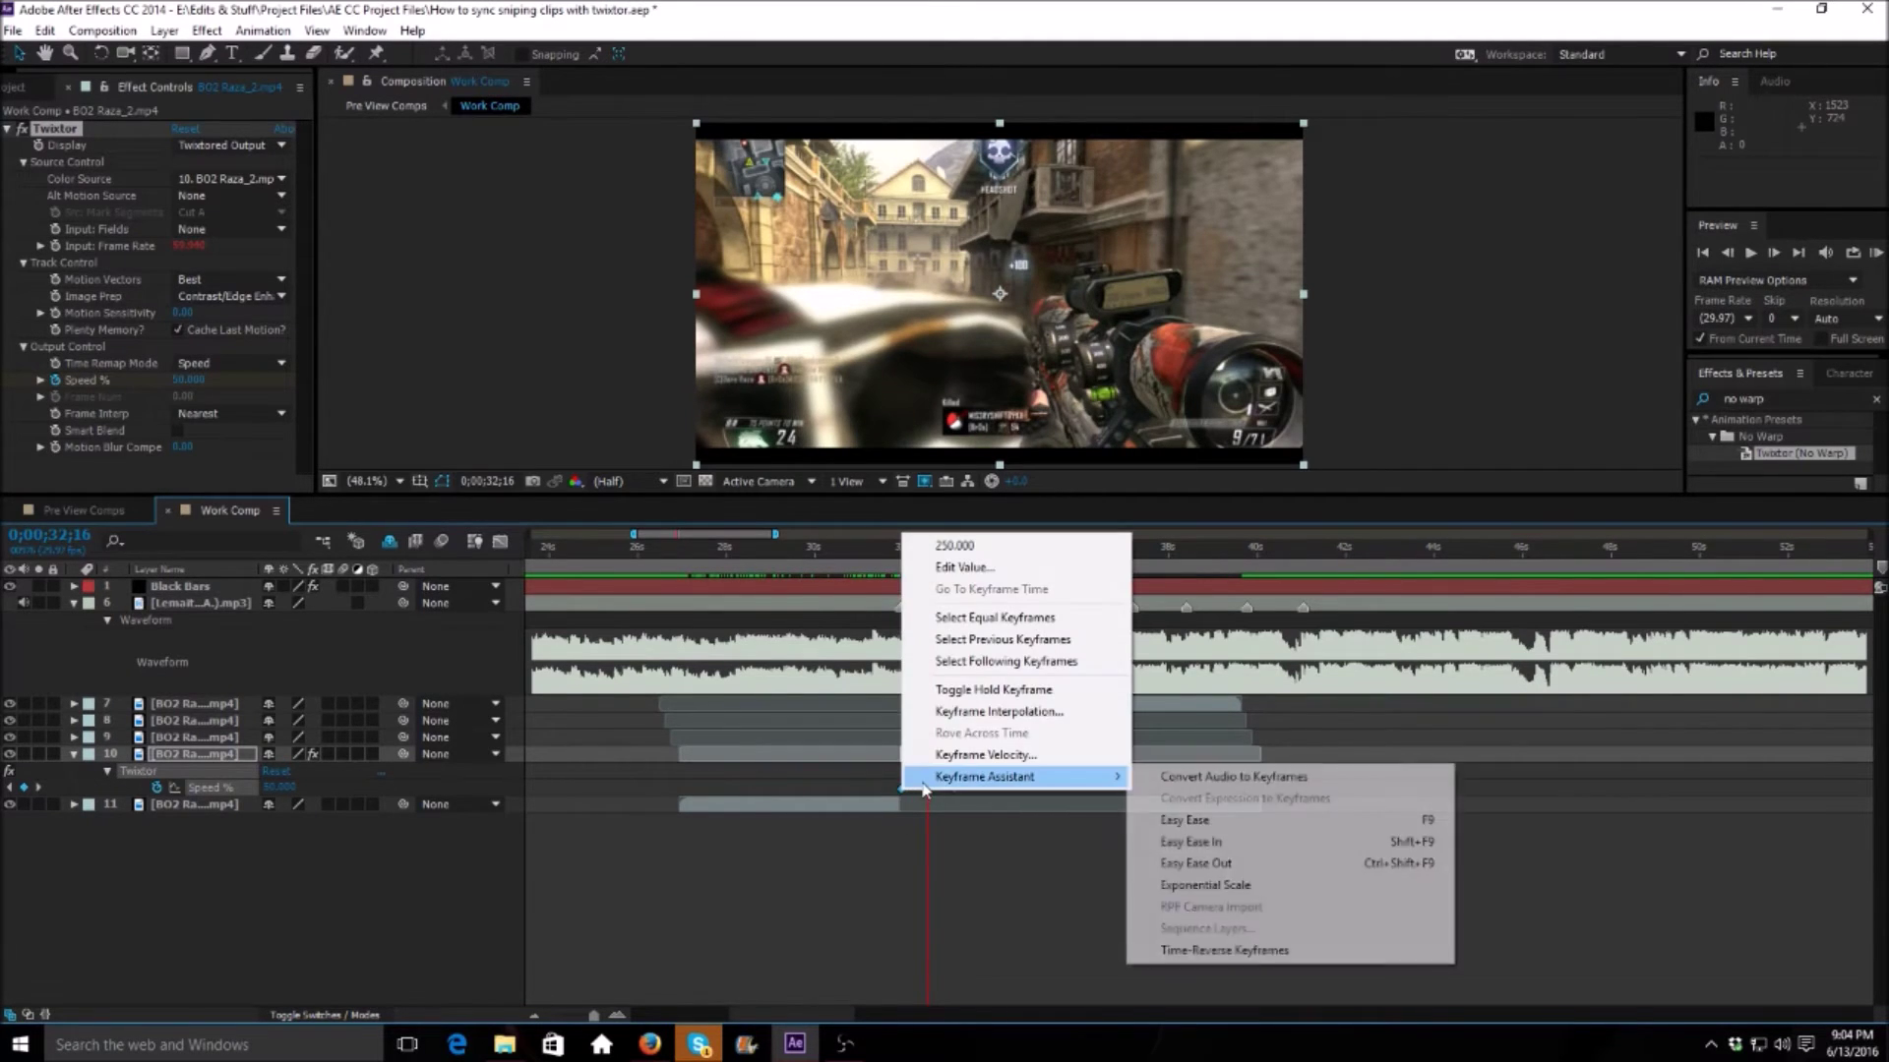
left_click(1185, 819)
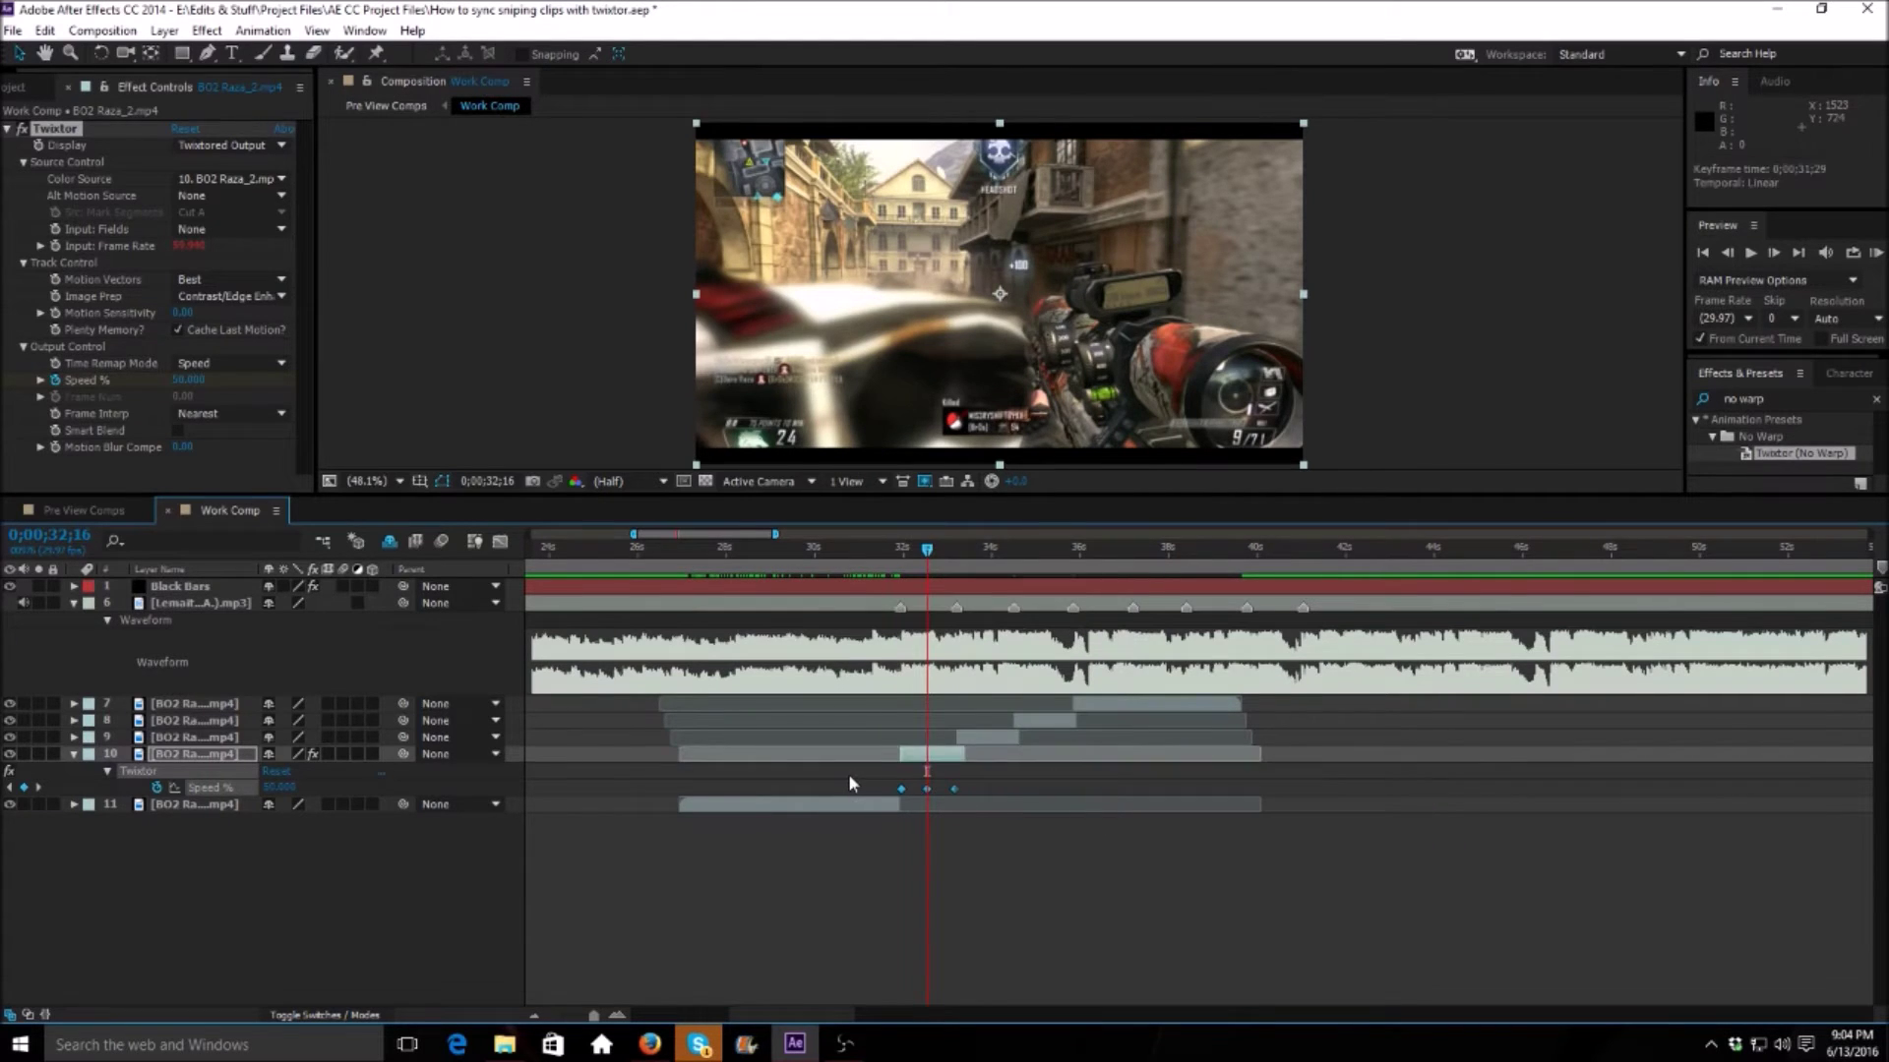
left_click(925, 787)
left_click(500, 542)
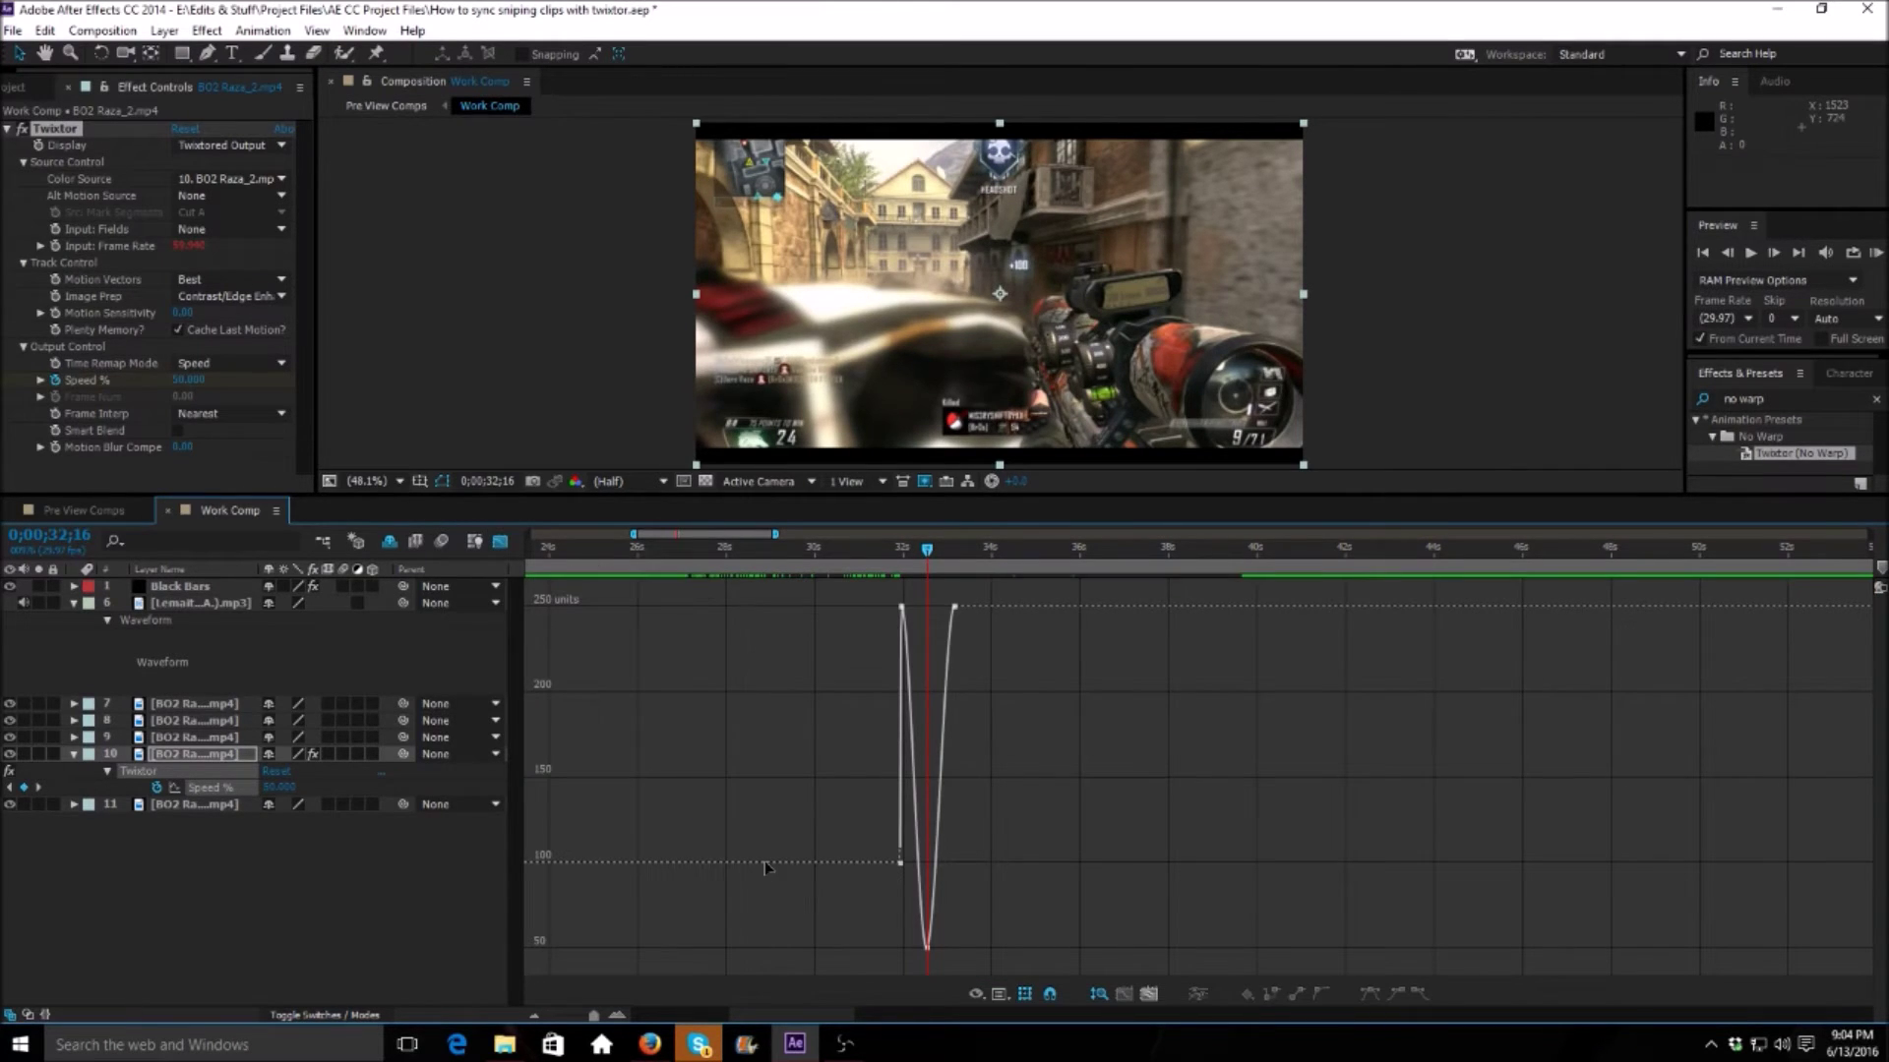
Step: Drag the Bezier handles outward on both sides to widen layer 10's 50% dip
left_click(618, 1015)
left_click(622, 1017)
left_click(622, 1017)
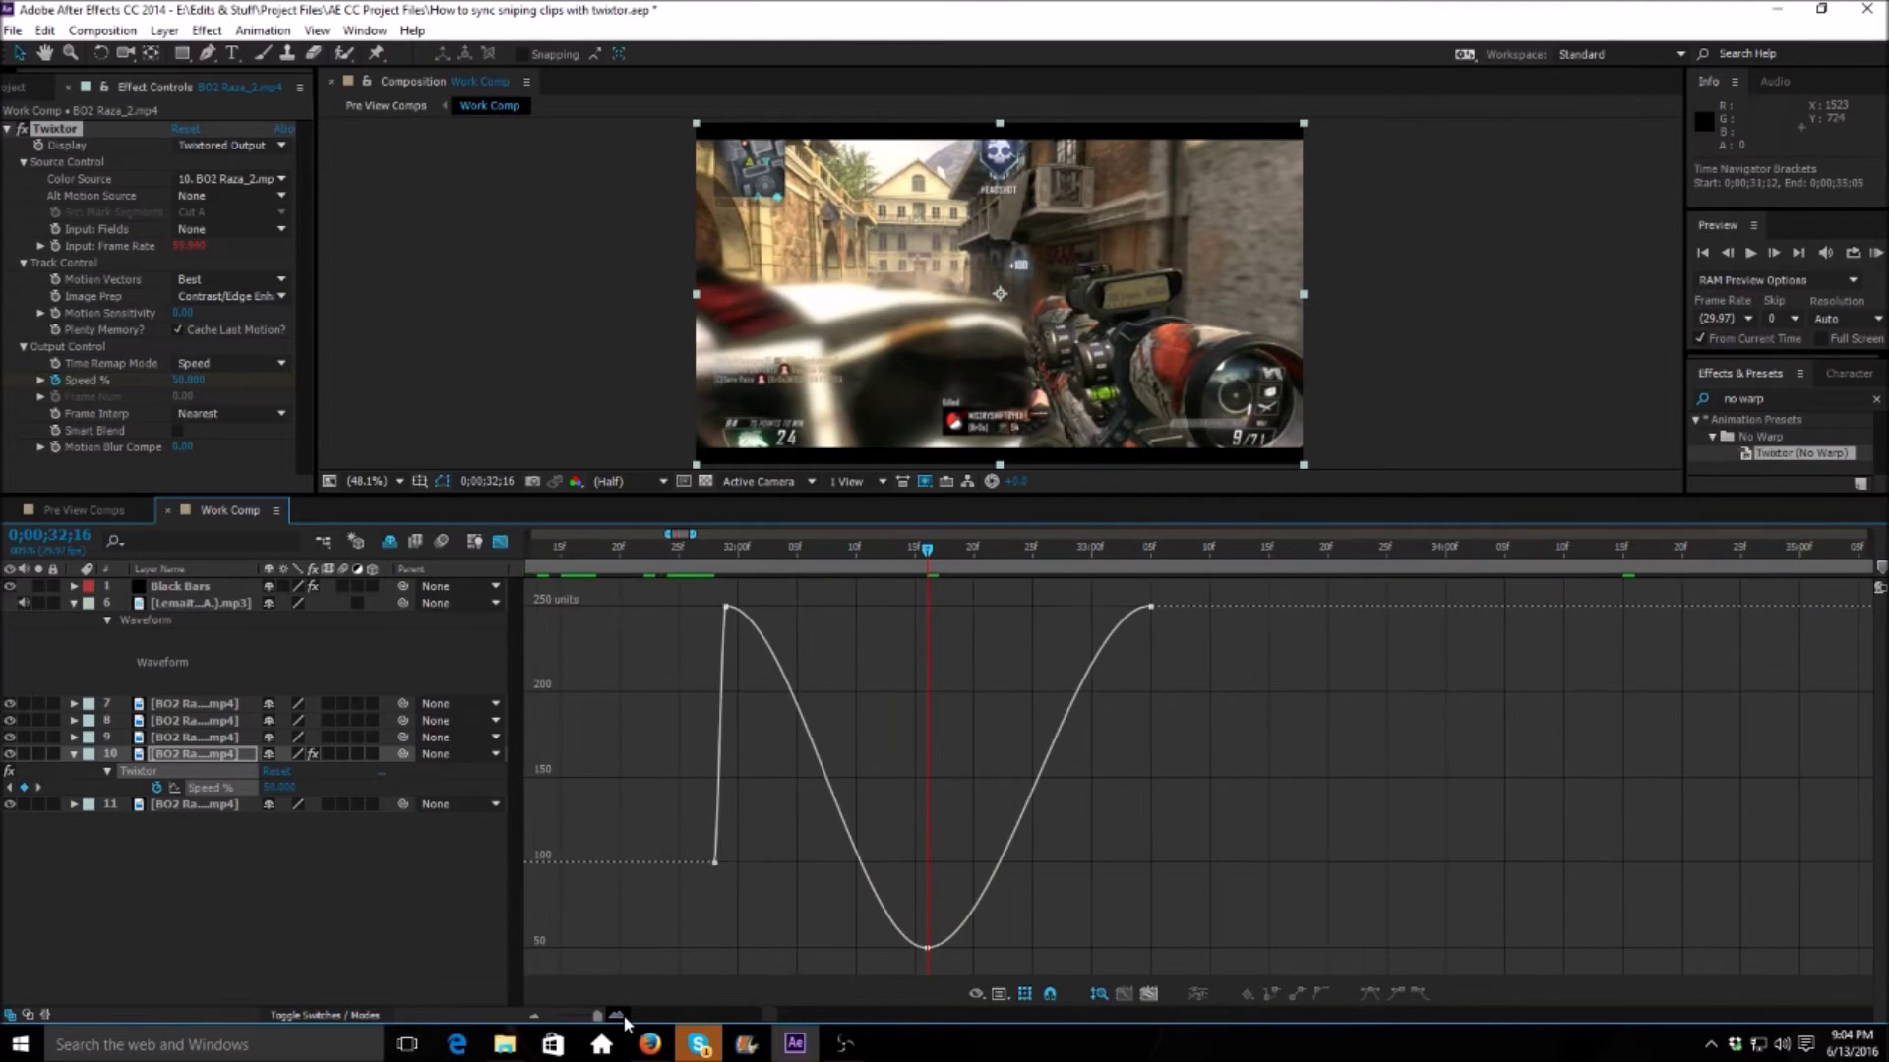
left_click(537, 1014)
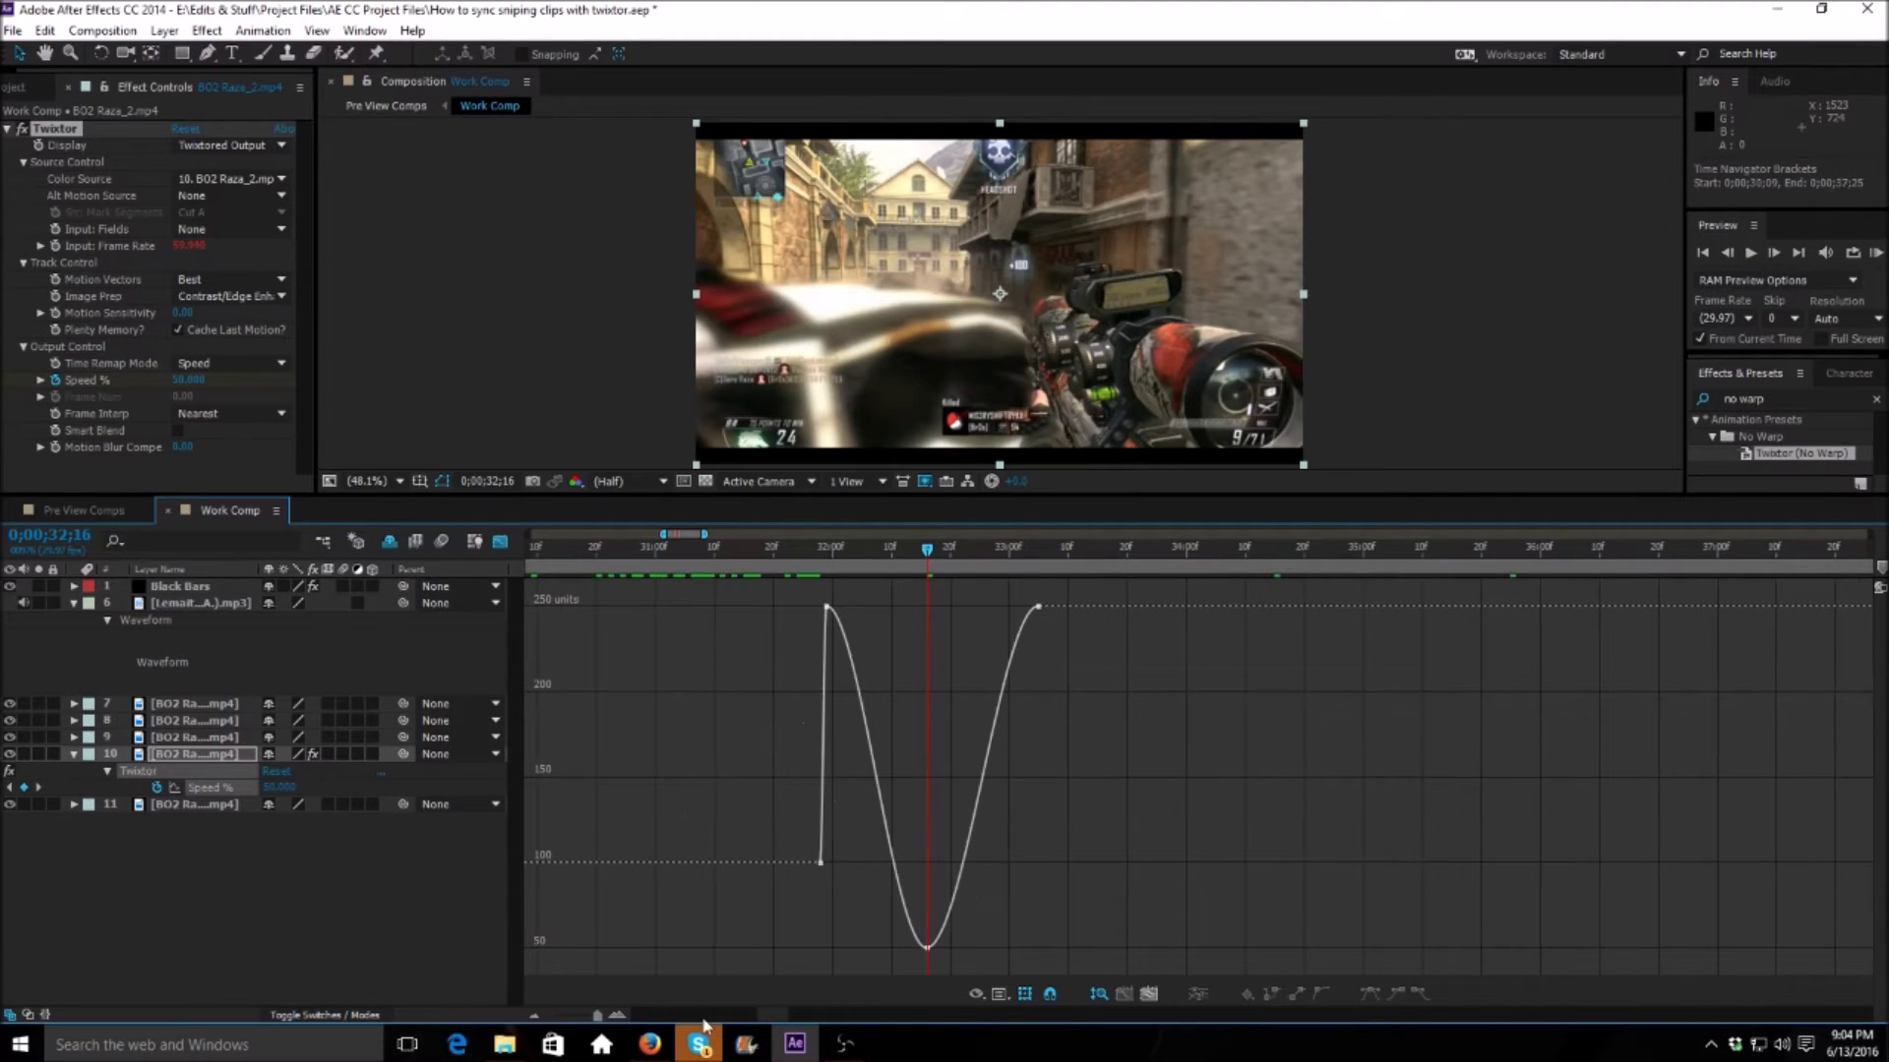
left_click(927, 948)
left_click_drag(892, 947, 776, 954)
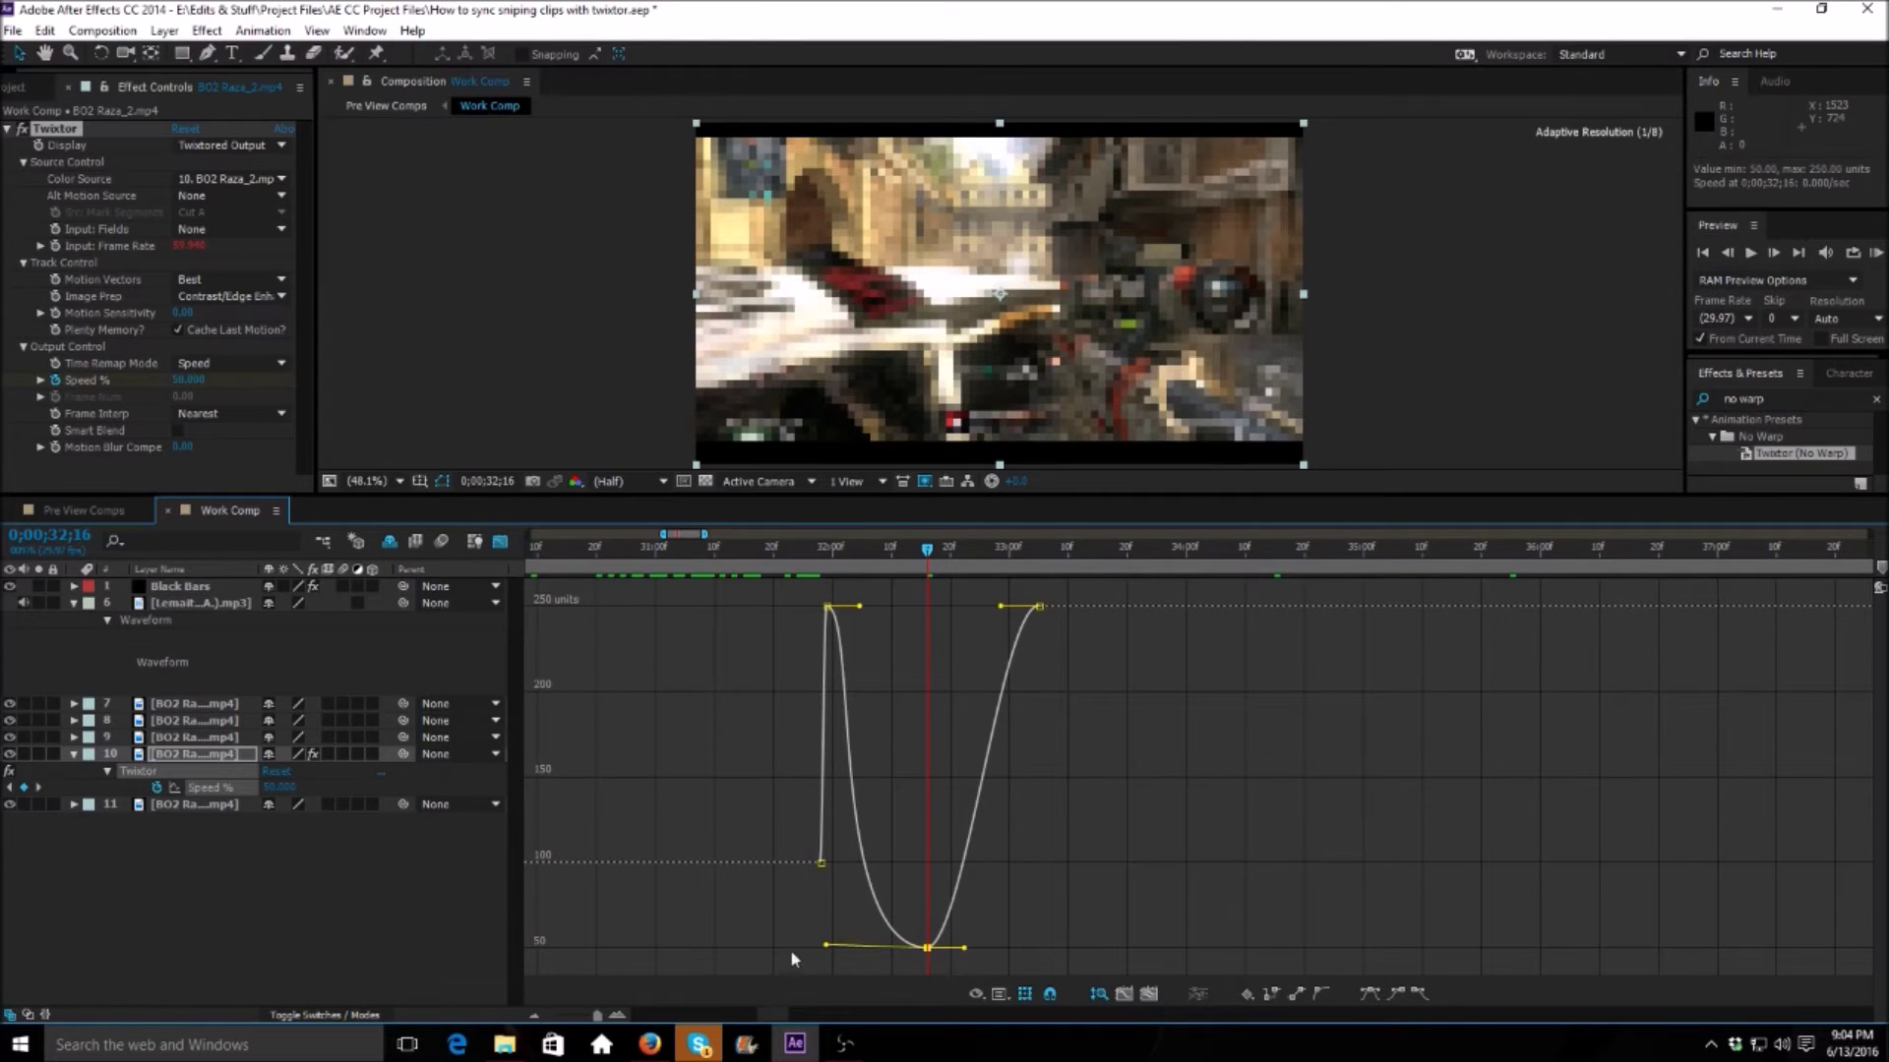
left_click_drag(970, 949, 1054, 953)
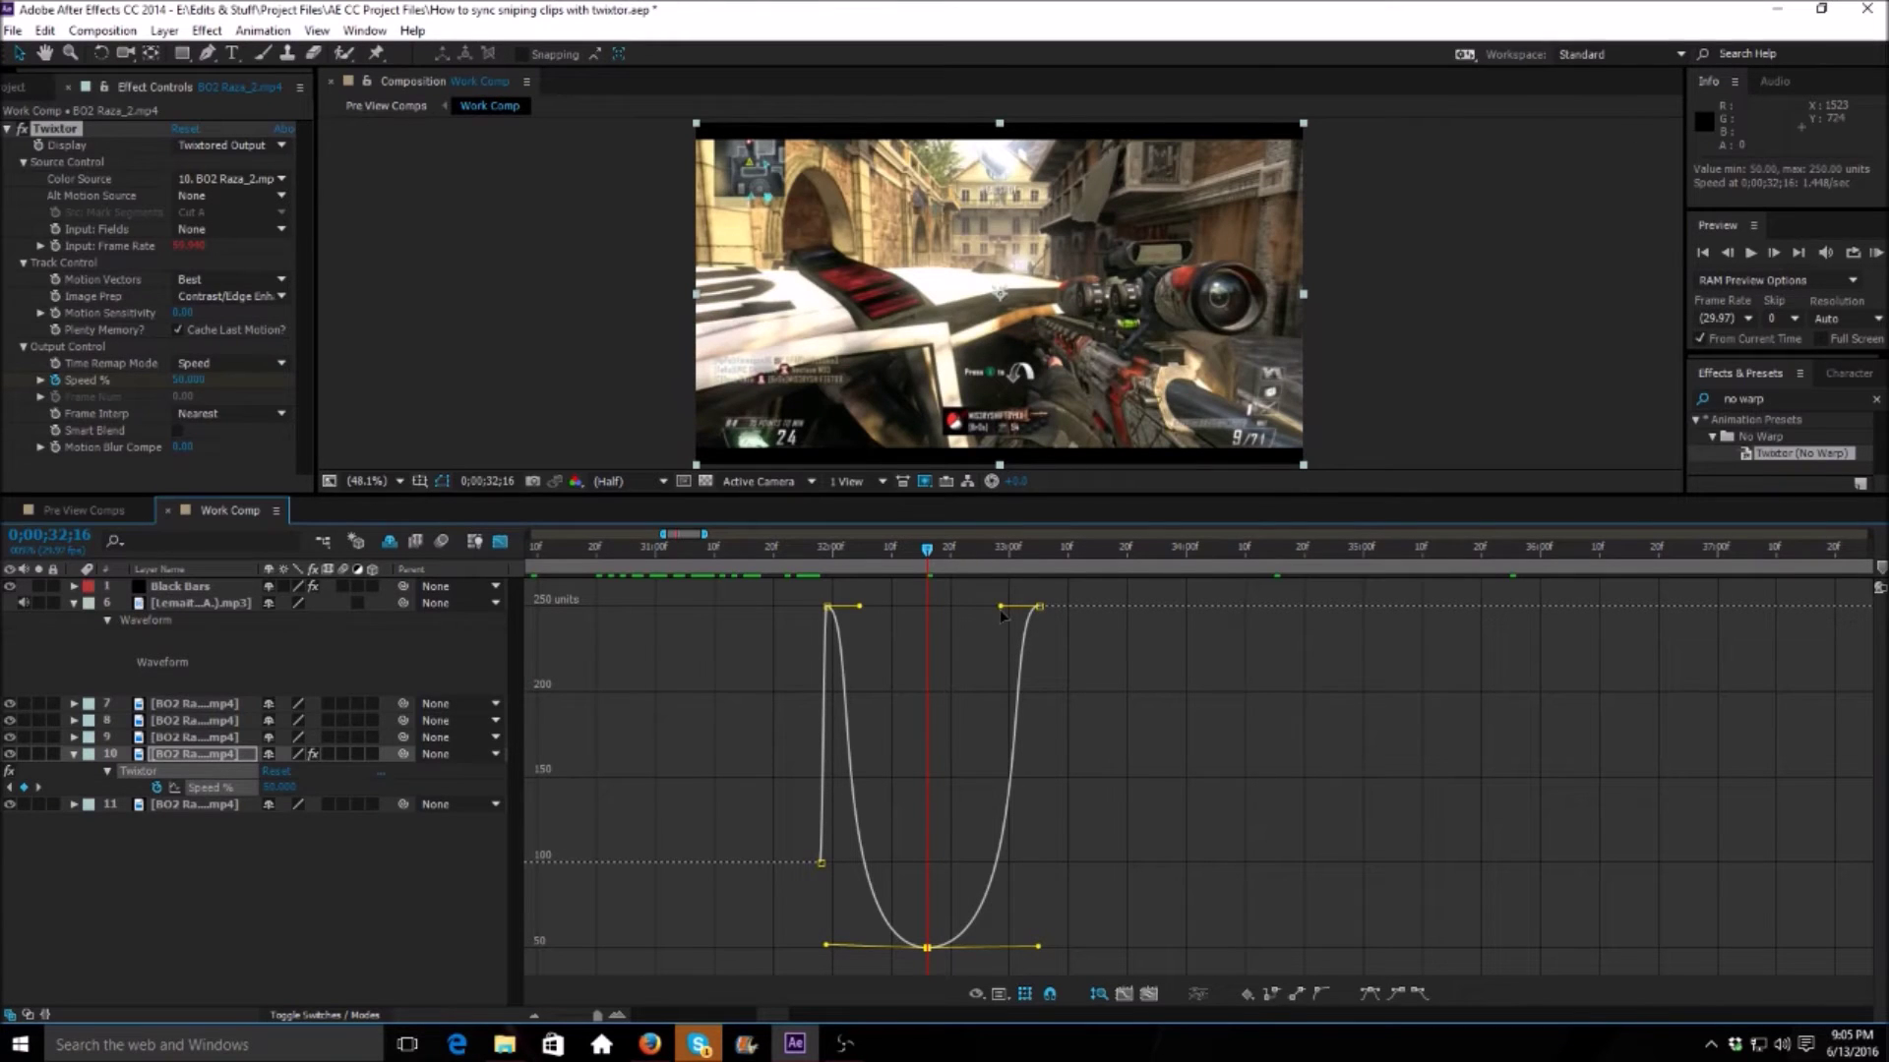
Step: Steepen the ramps at both 250% keyframes, then return to the layer bars
left_click_drag(1001, 611, 1046, 645)
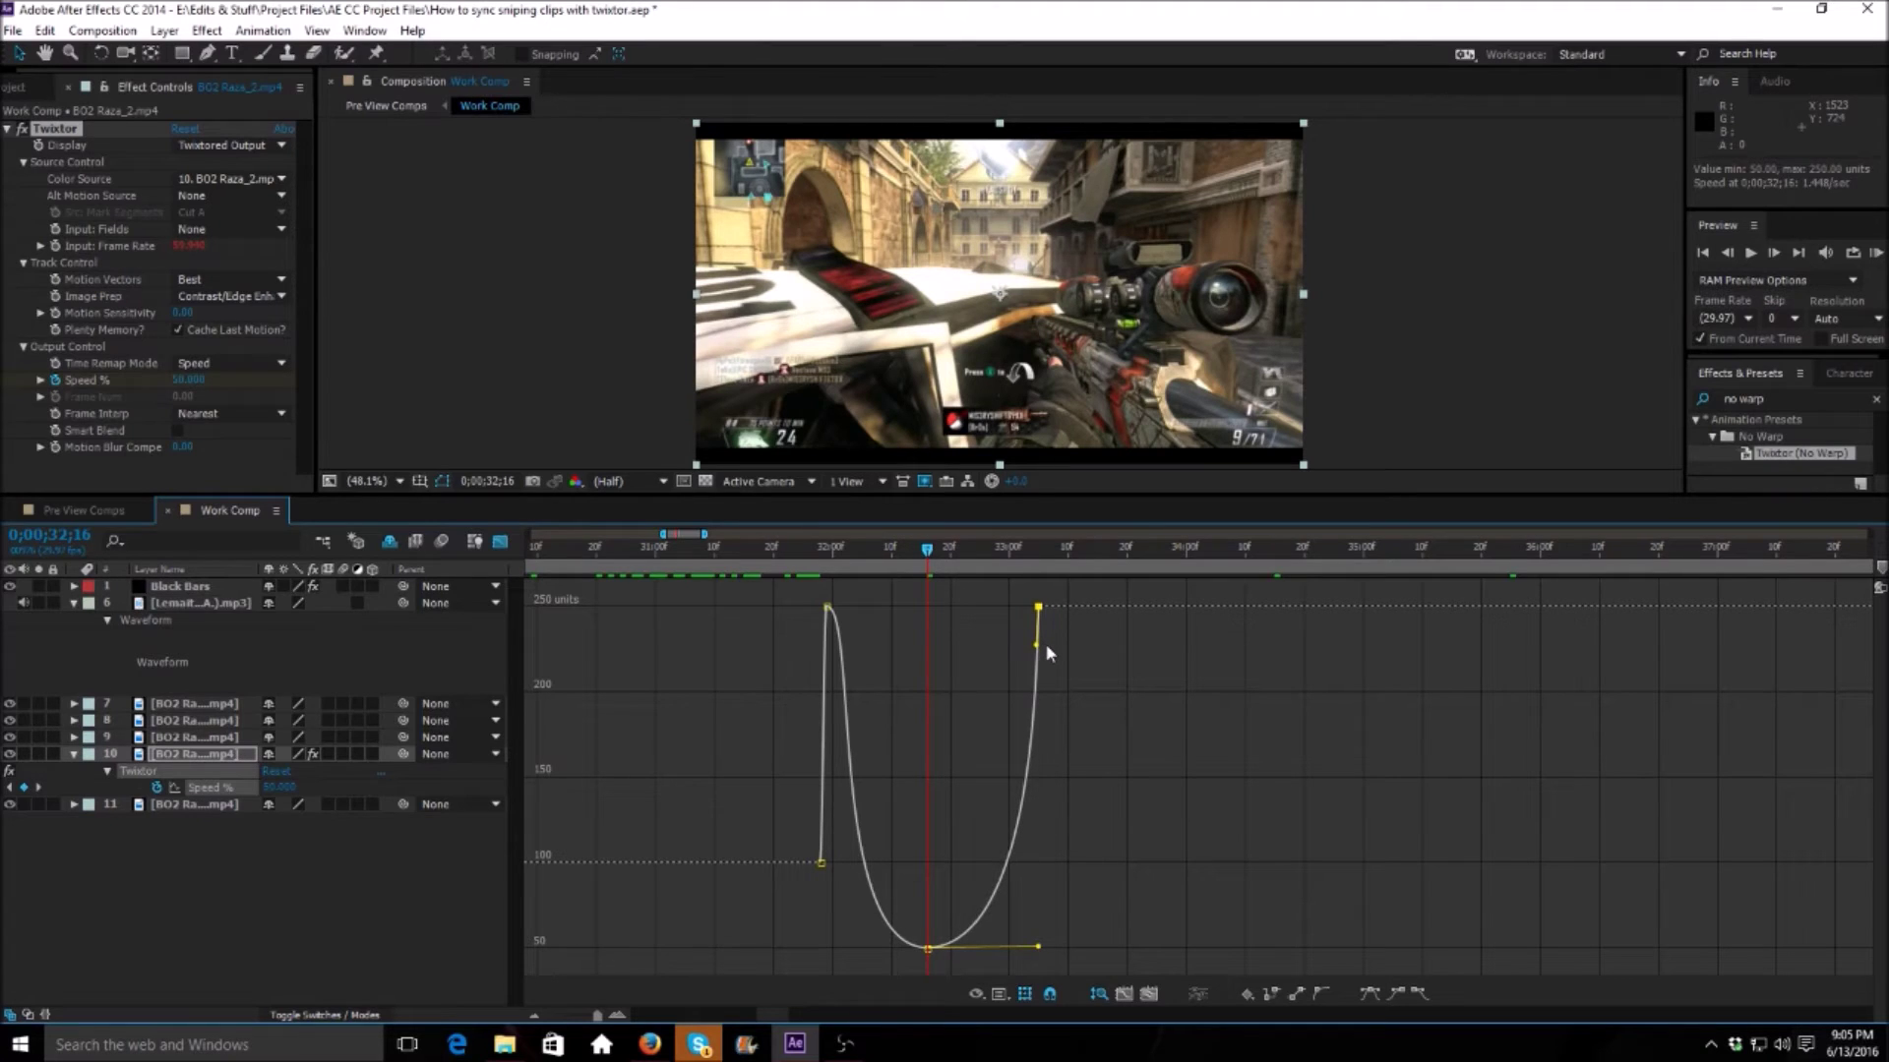
left_click(828, 607)
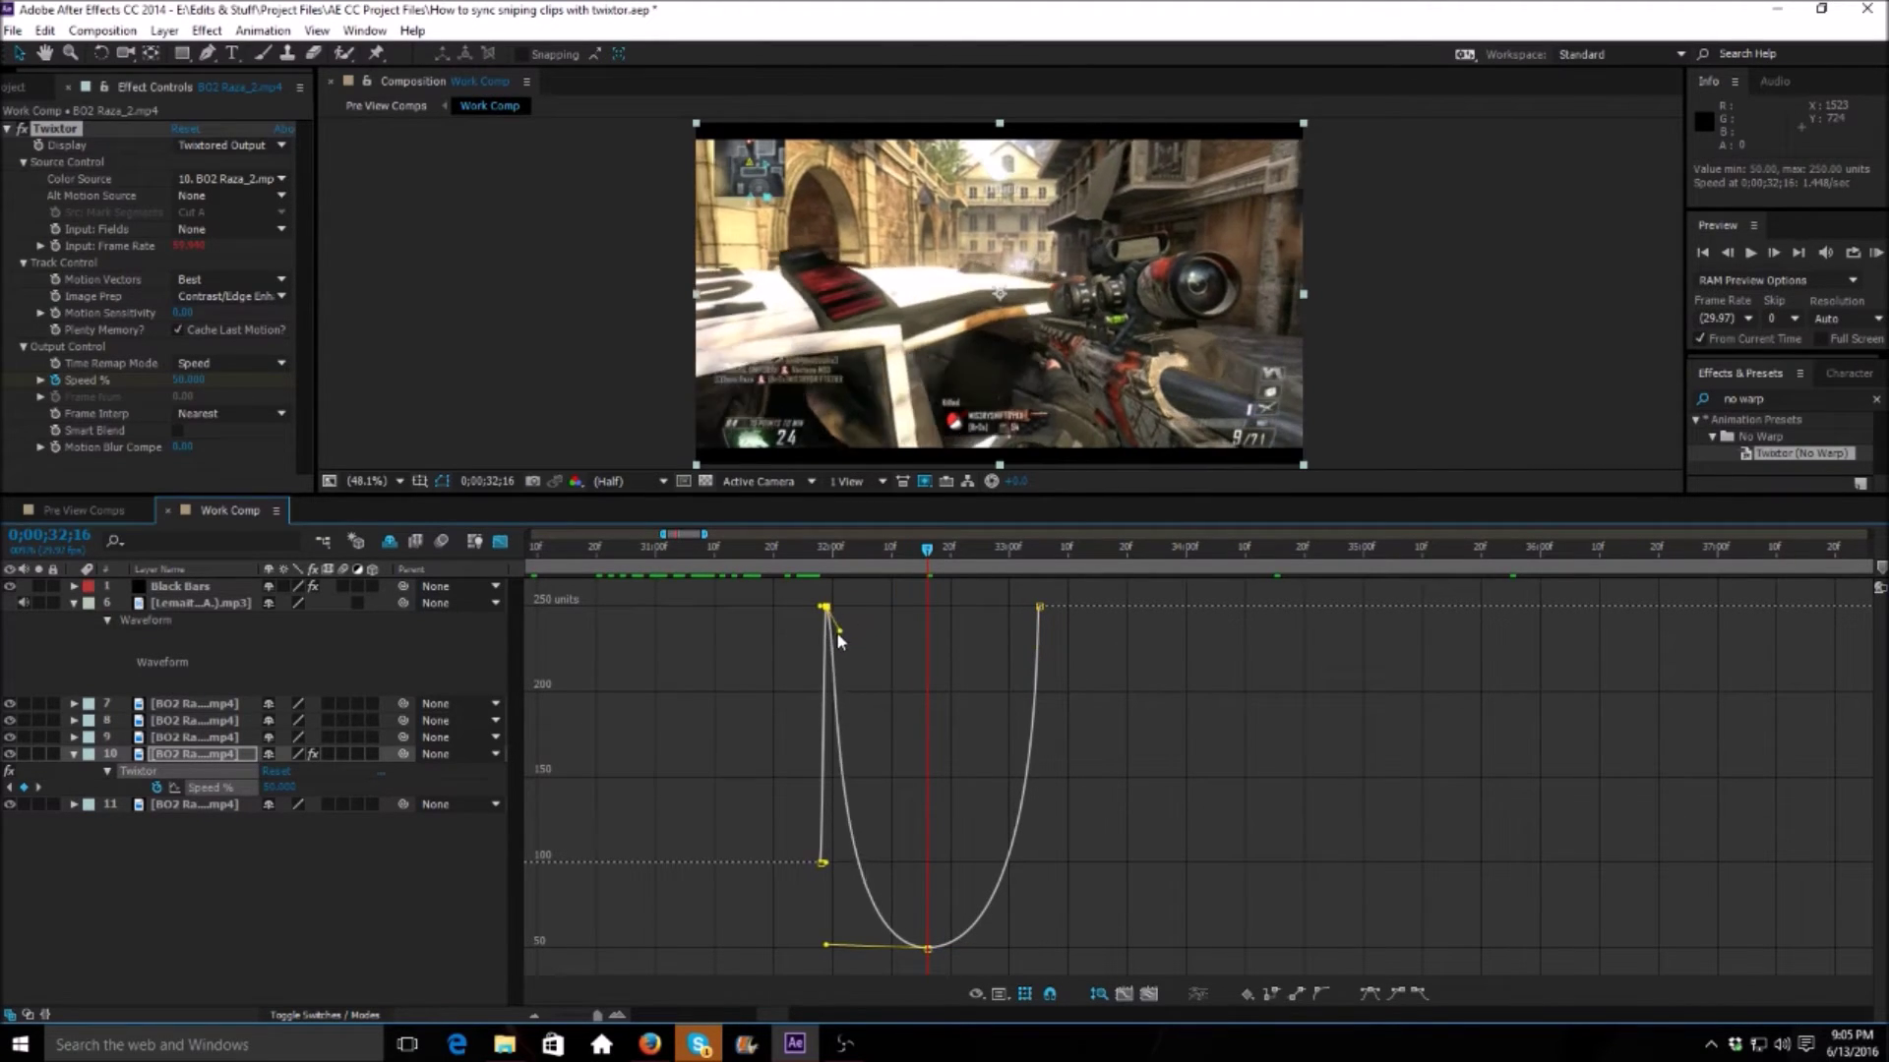
left_click_drag(838, 633, 827, 641)
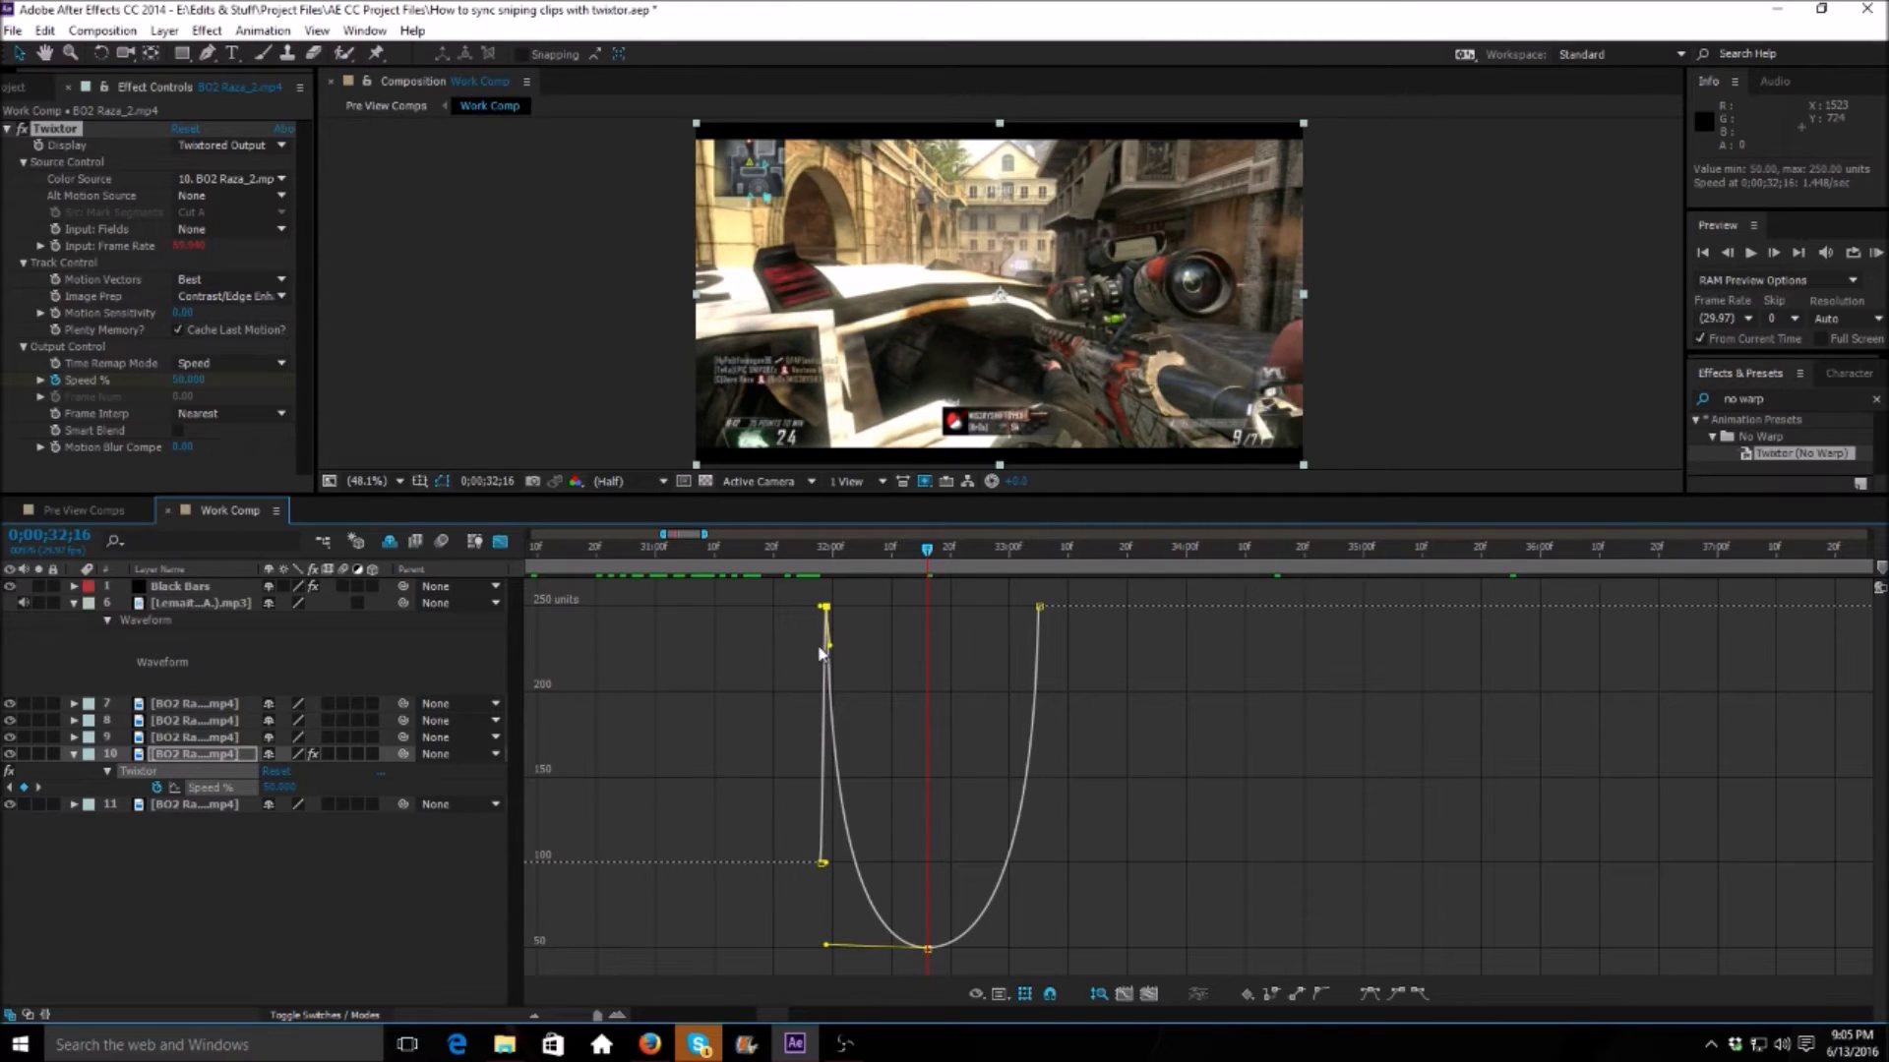
left_click(500, 542)
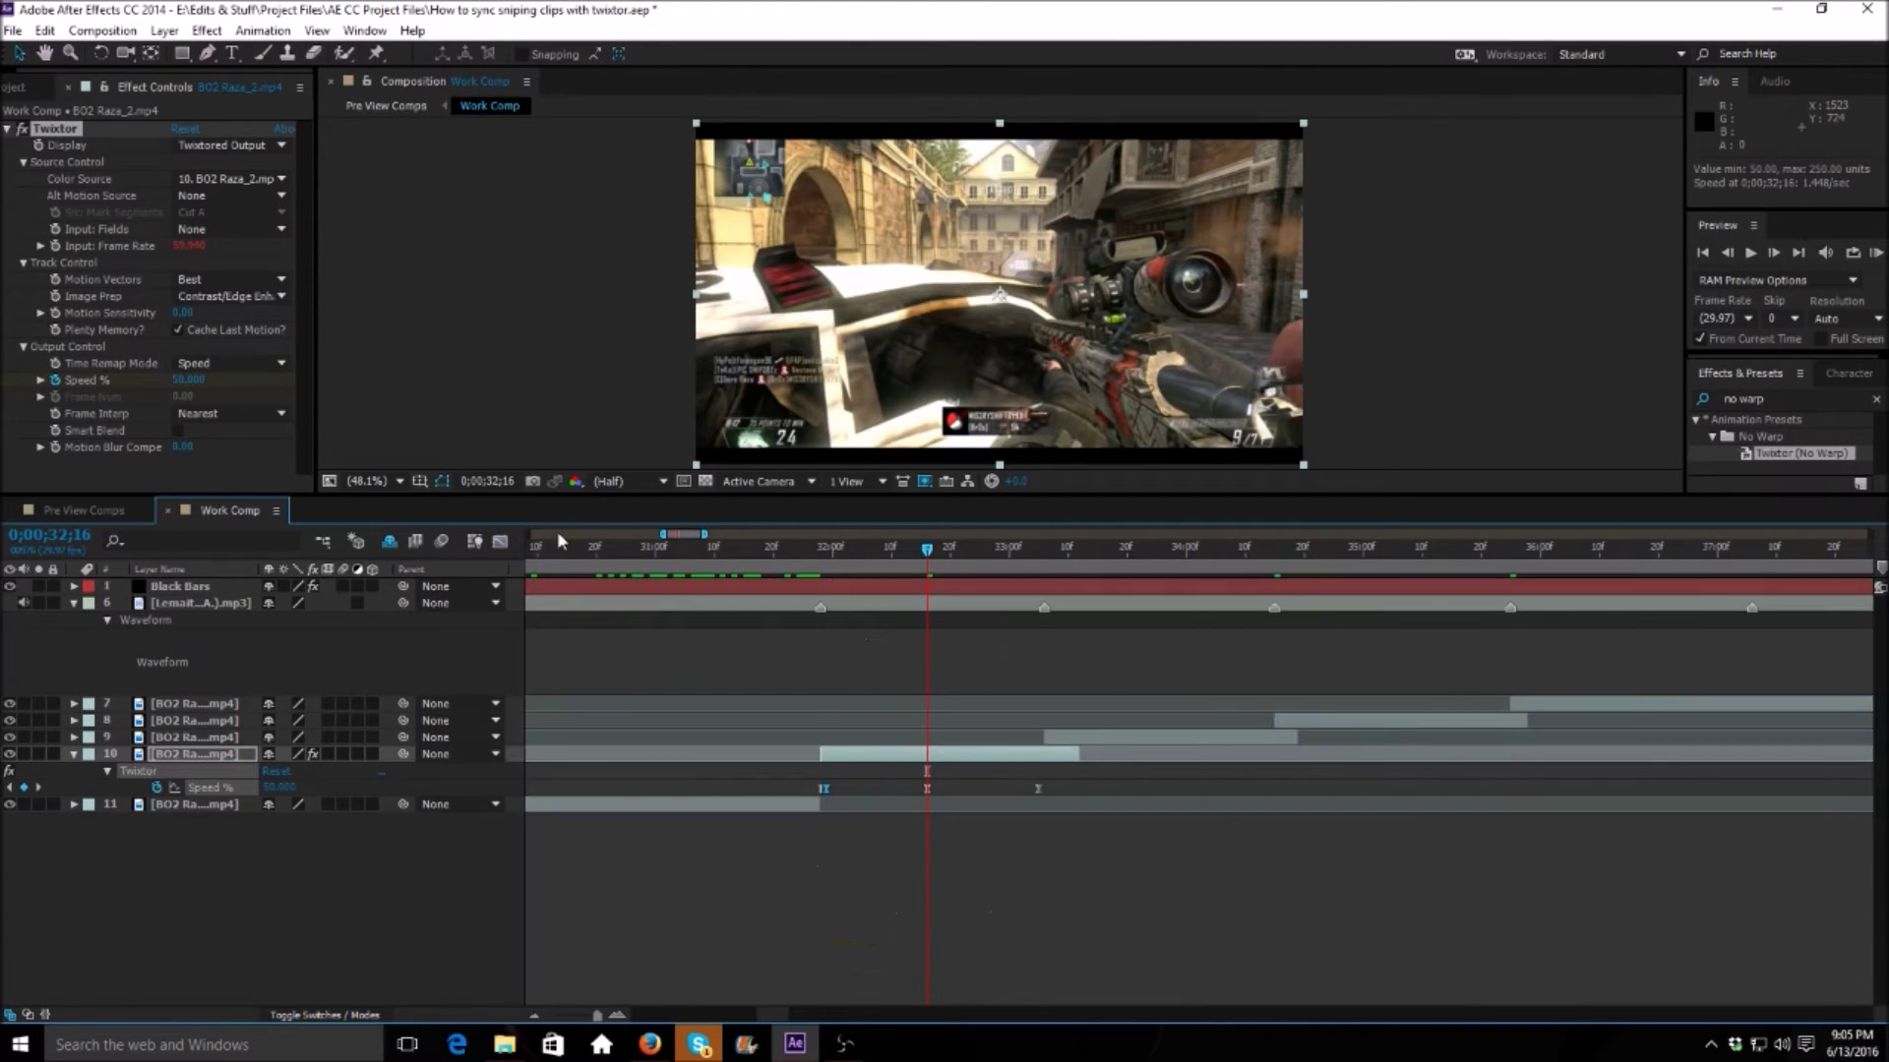
left_click(538, 1014)
Step: Start keyframing layer 9's Speed % at 33;06 and set 250 at 33;07
left_click(540, 1013)
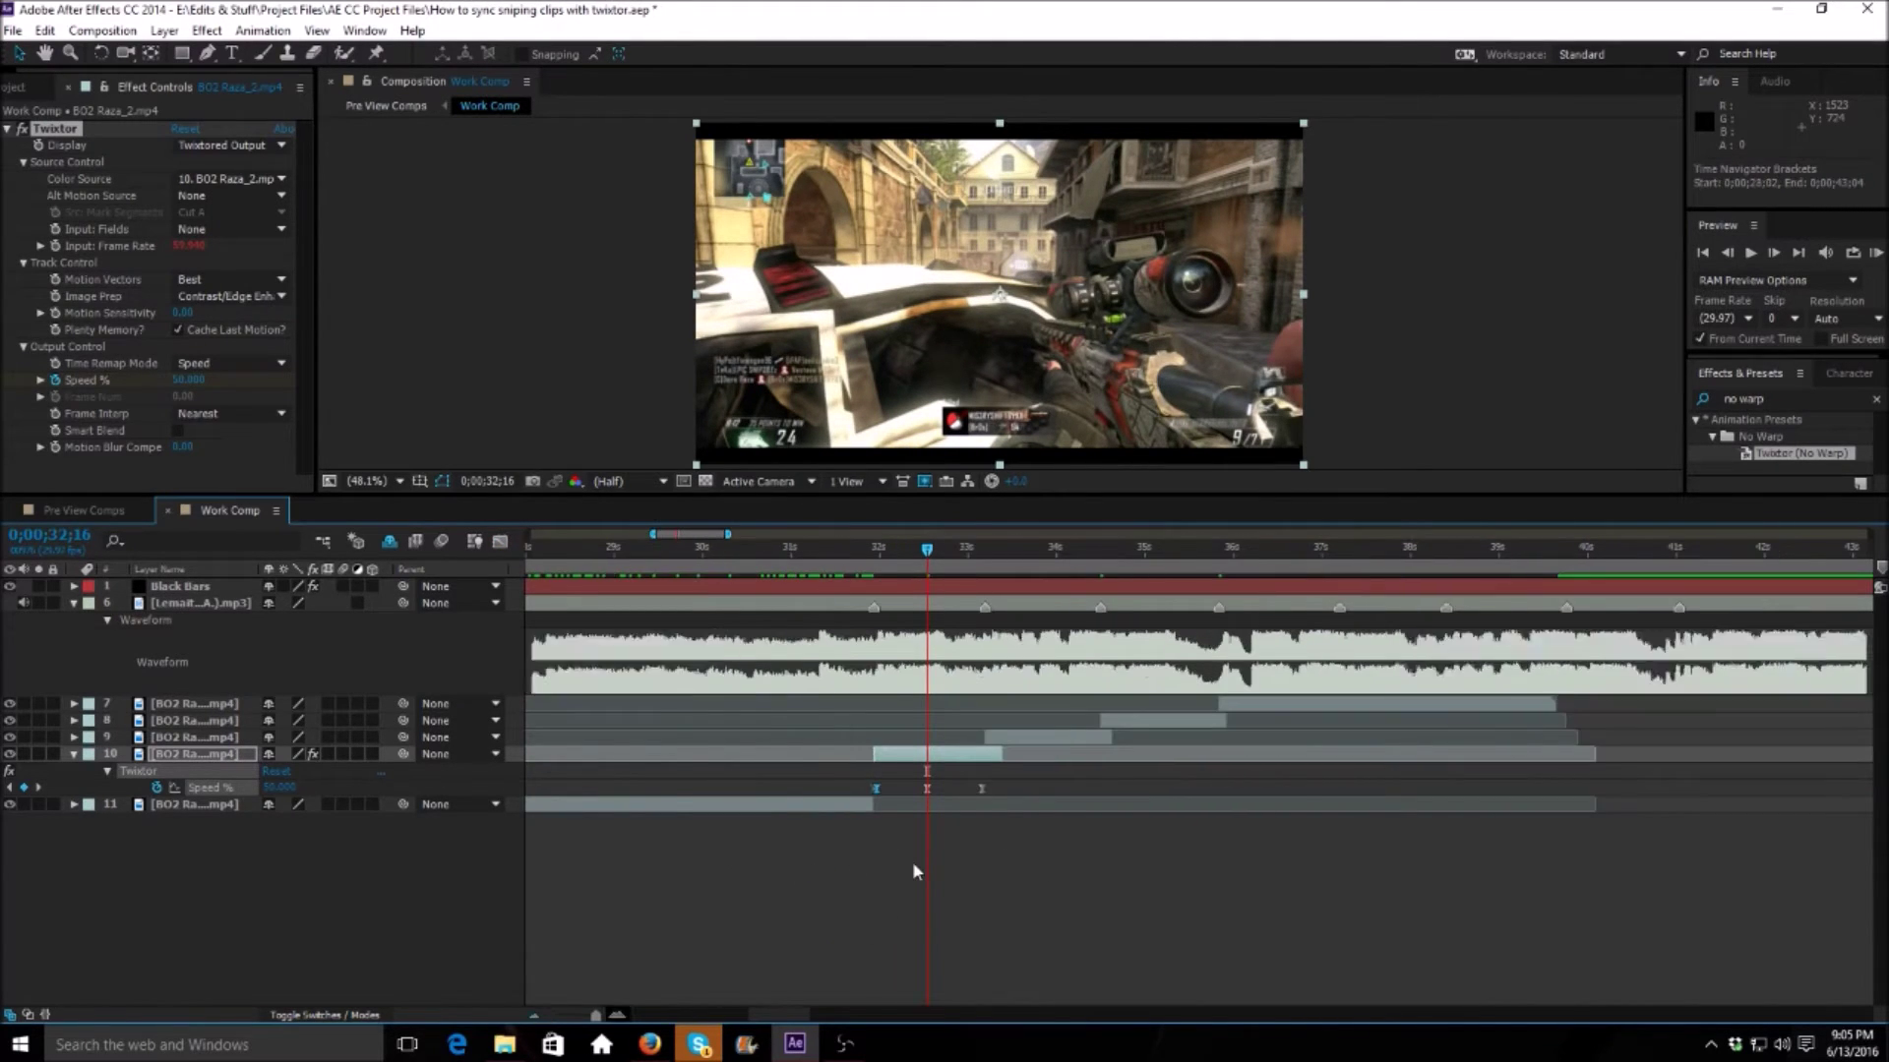
left_click(952, 548)
left_click_drag(952, 549, 957, 553)
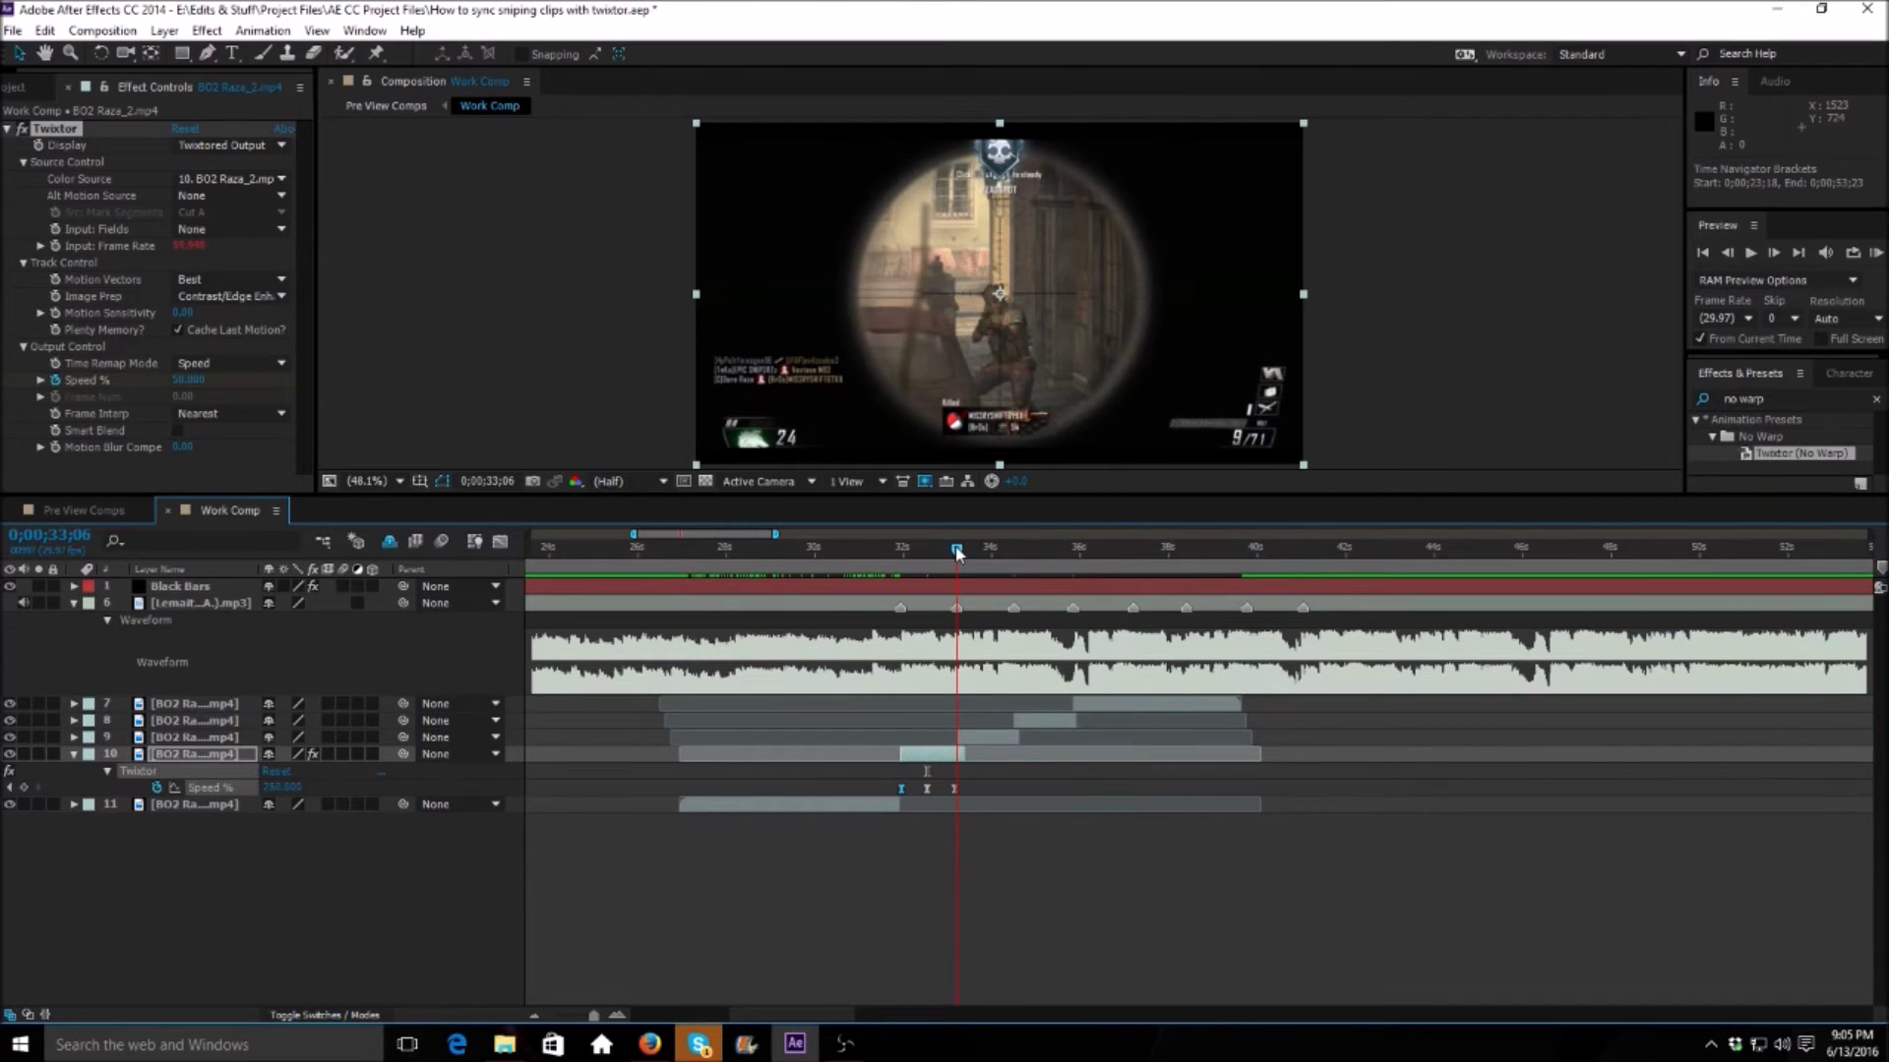
left_click(793, 738)
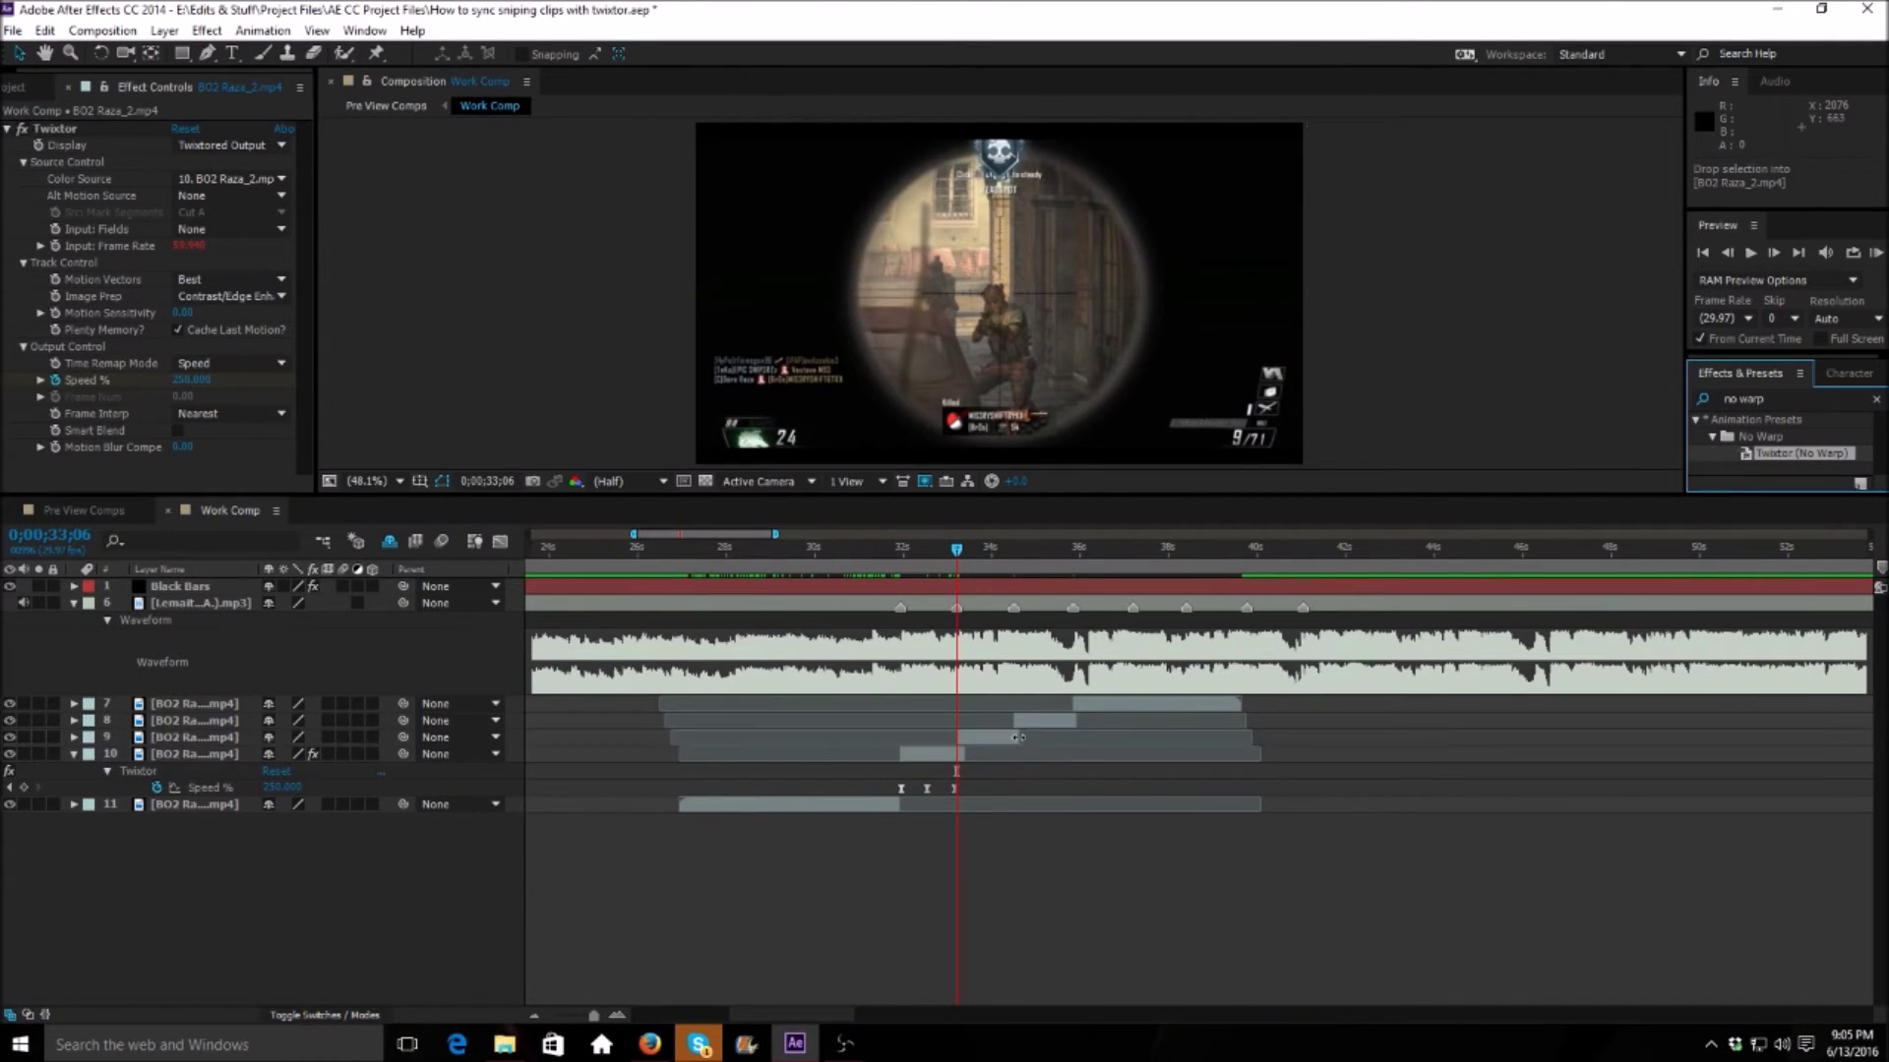
left_click(55, 380)
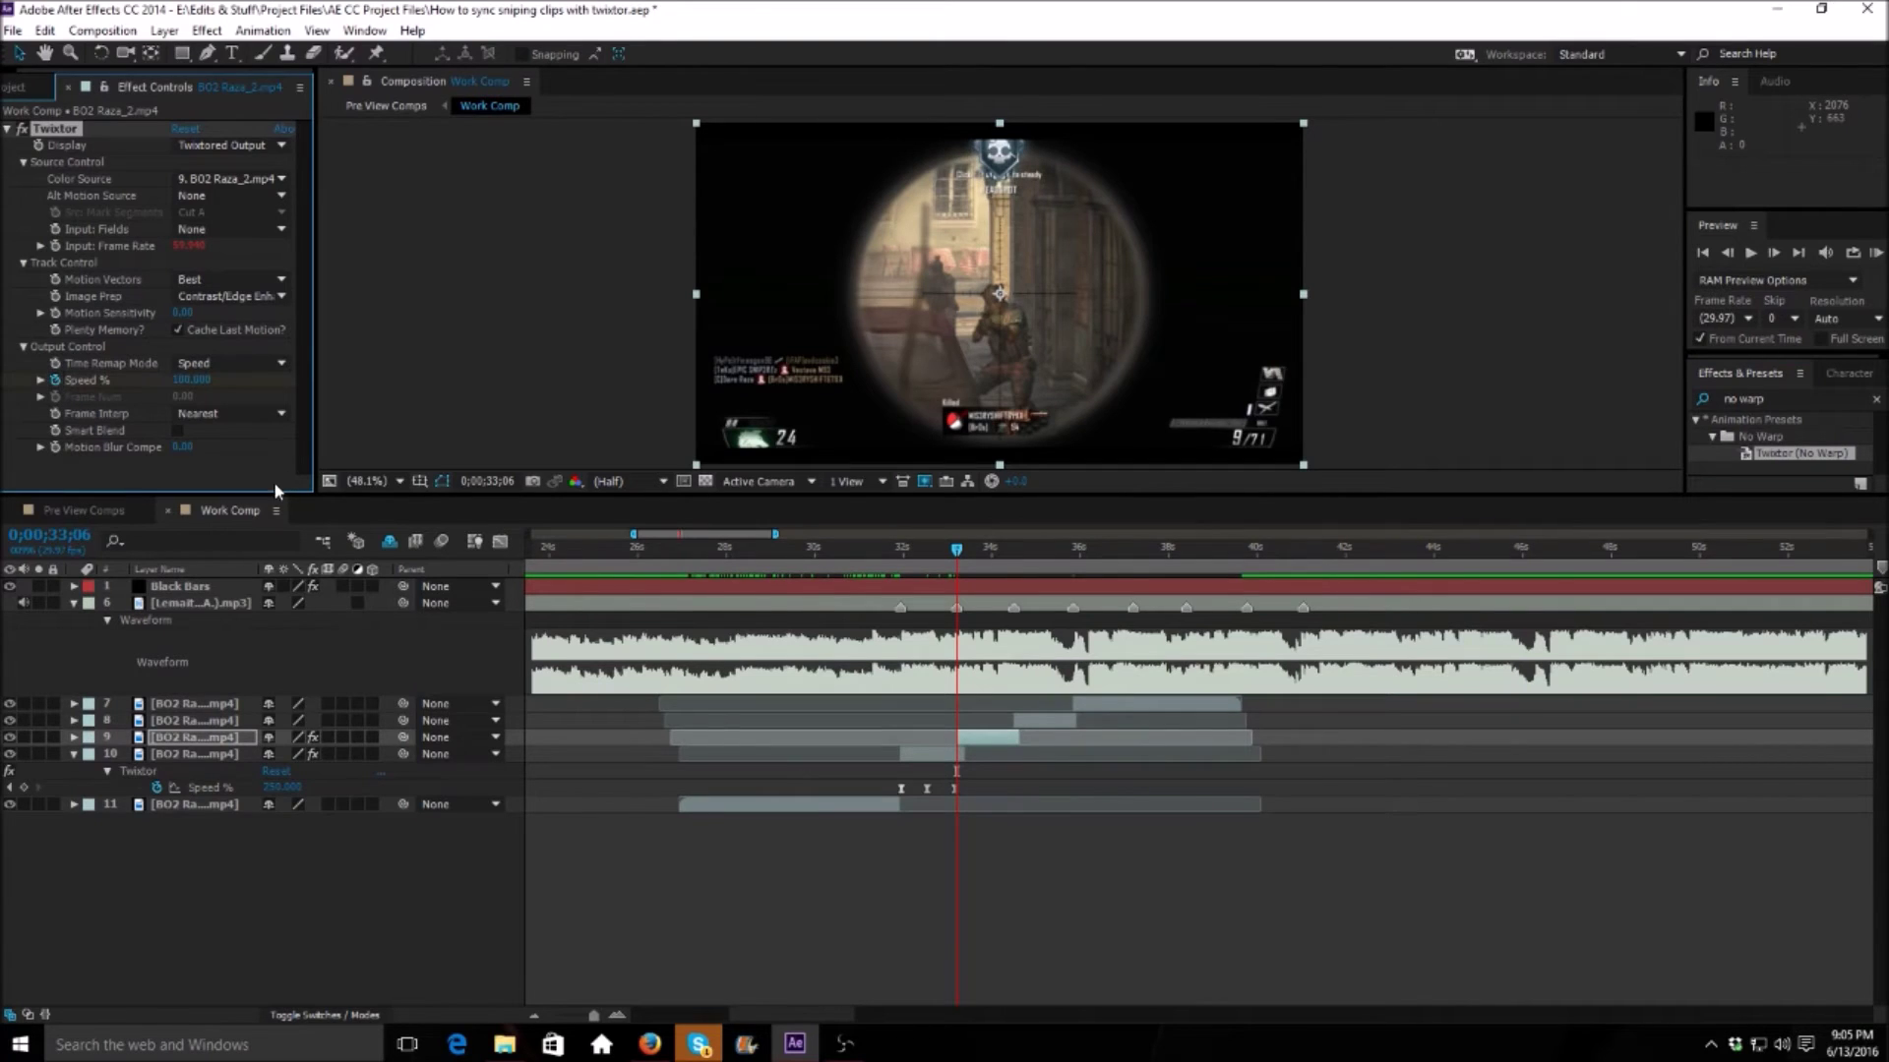
left_click(1774, 253)
left_click(283, 771)
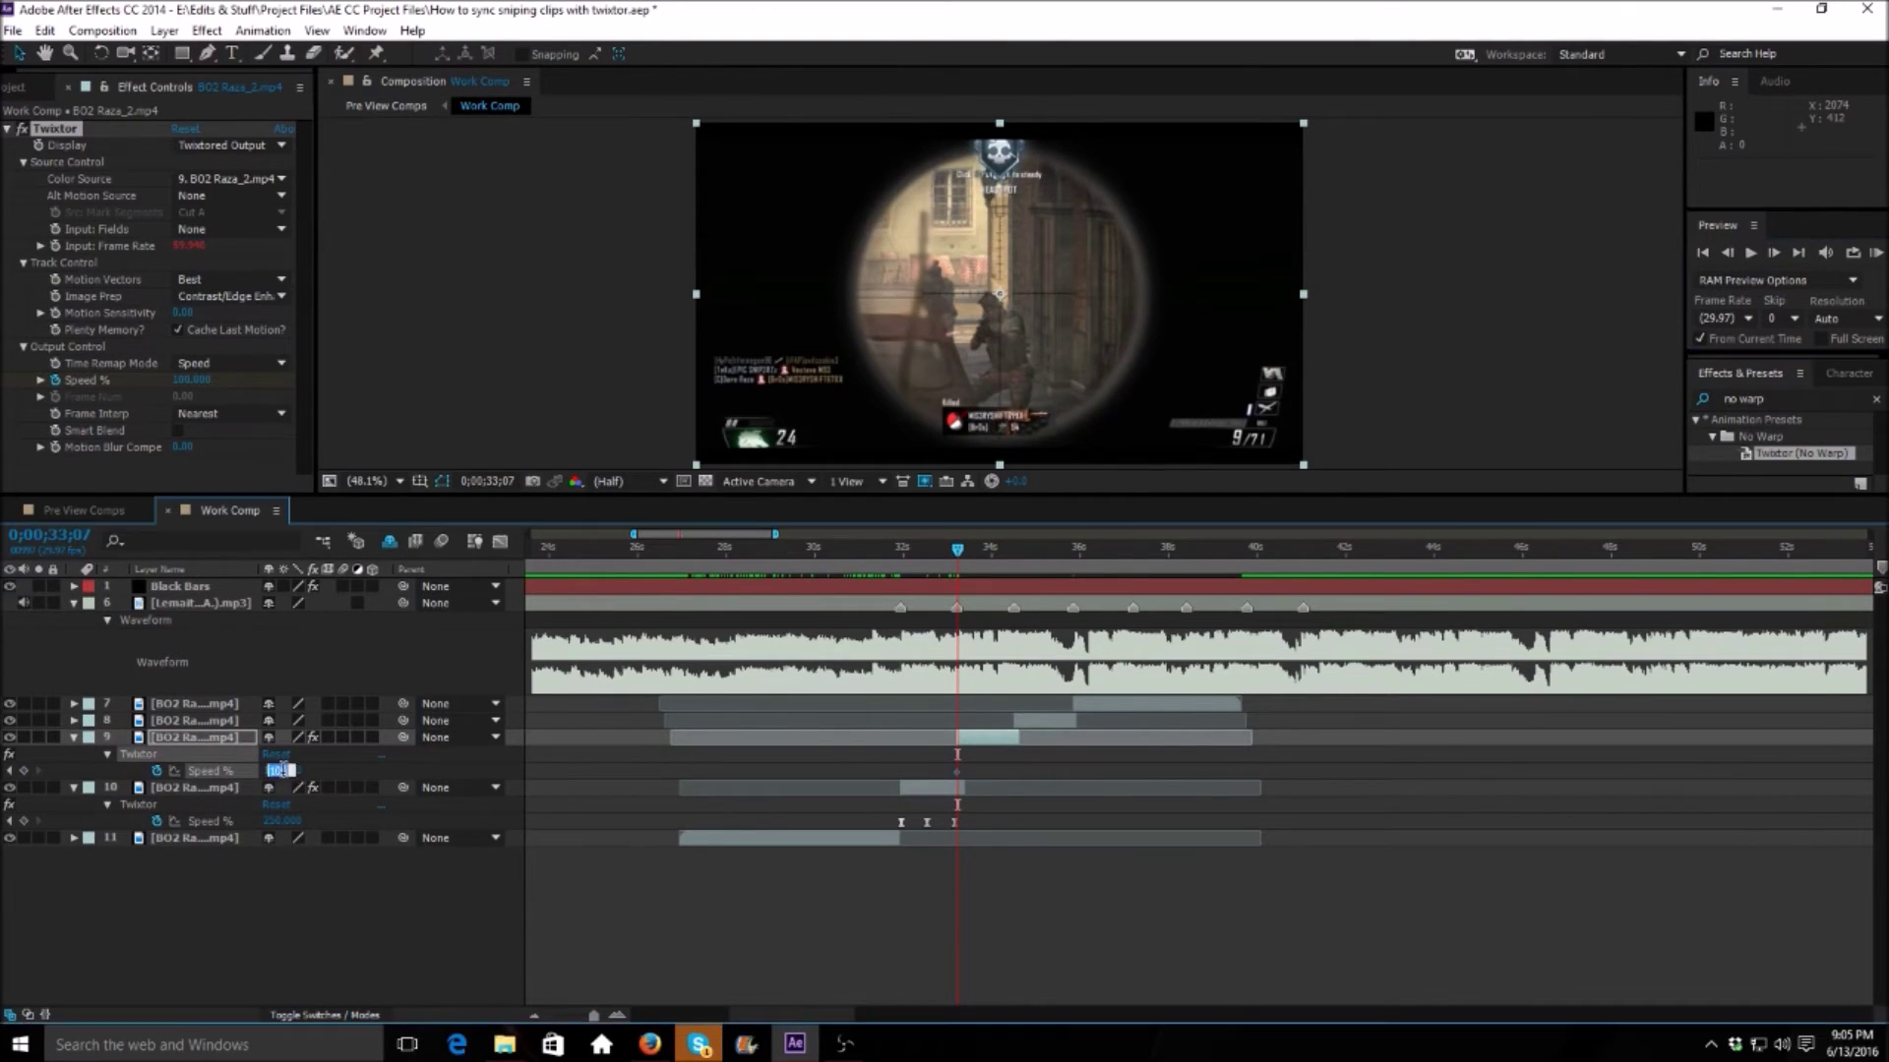
type("250")
key("Return")
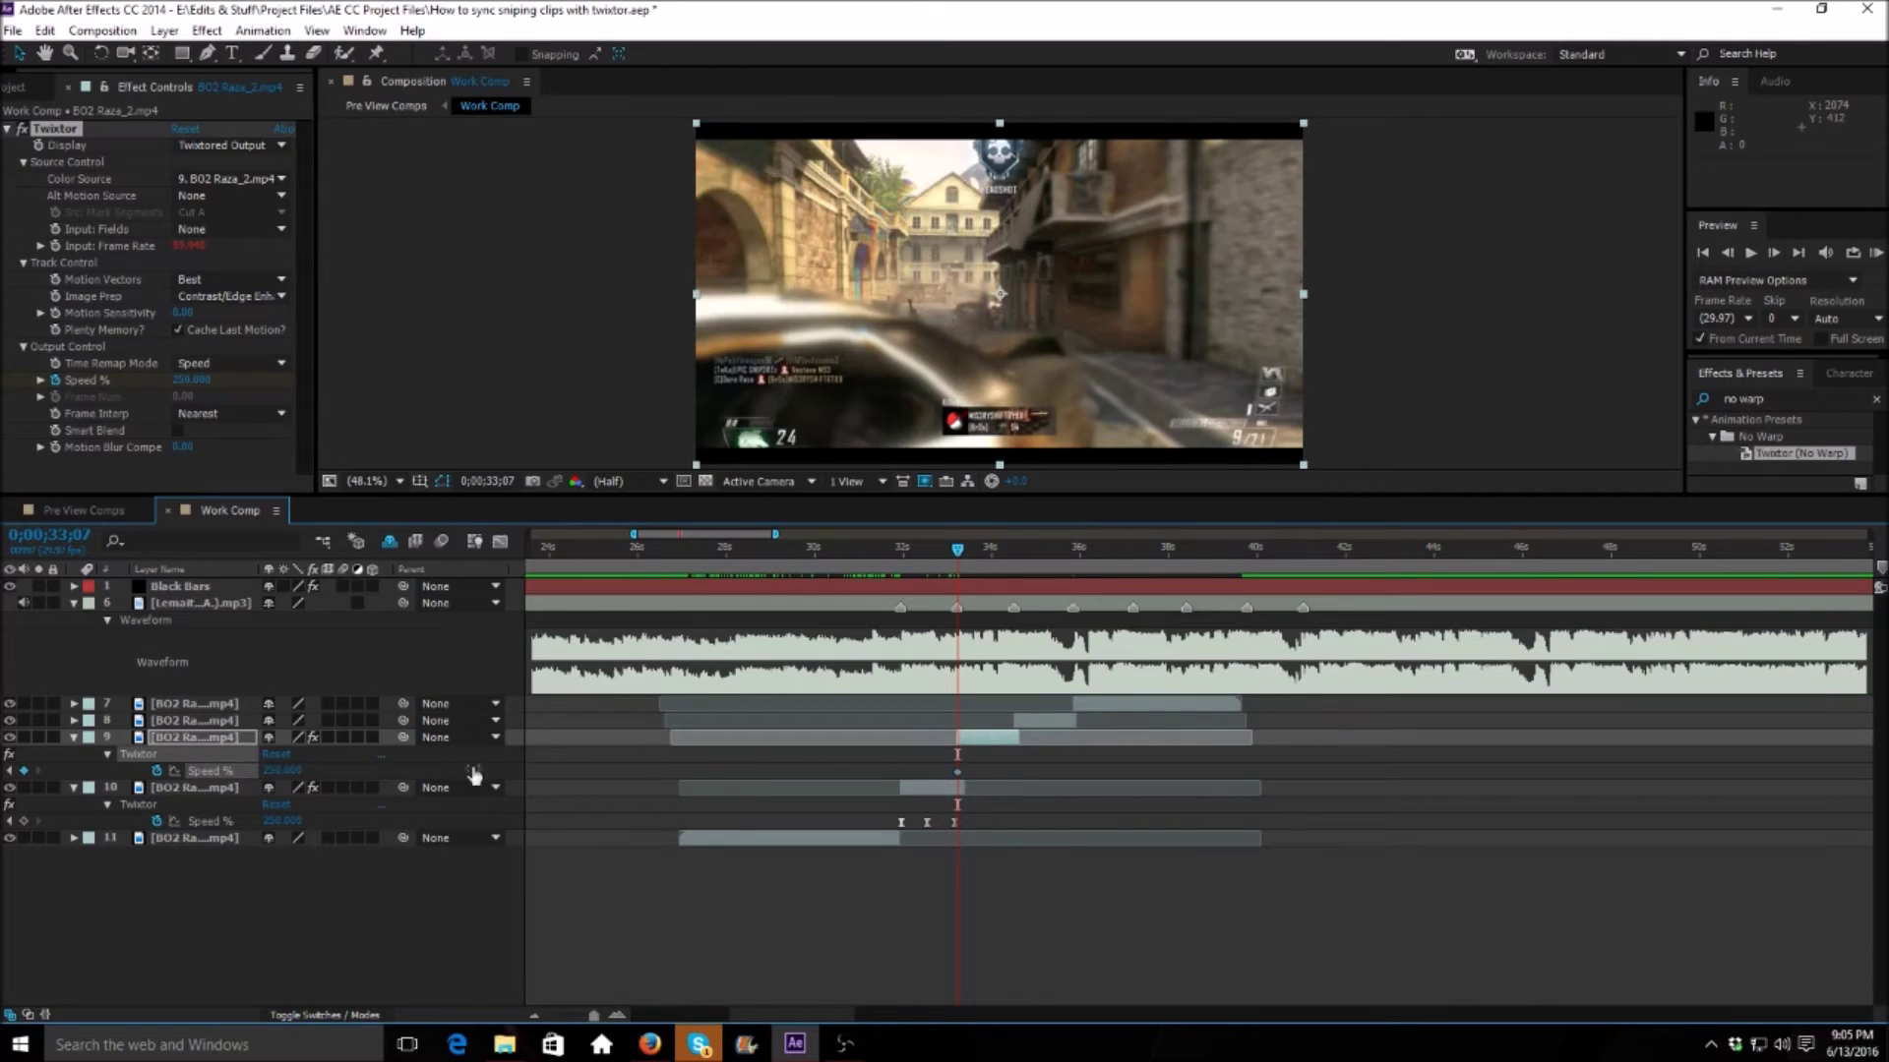
Step: Add a Speed % keyframe at 34;14 and set 50 at 33;26
left_click_drag(1001, 551, 1018, 560)
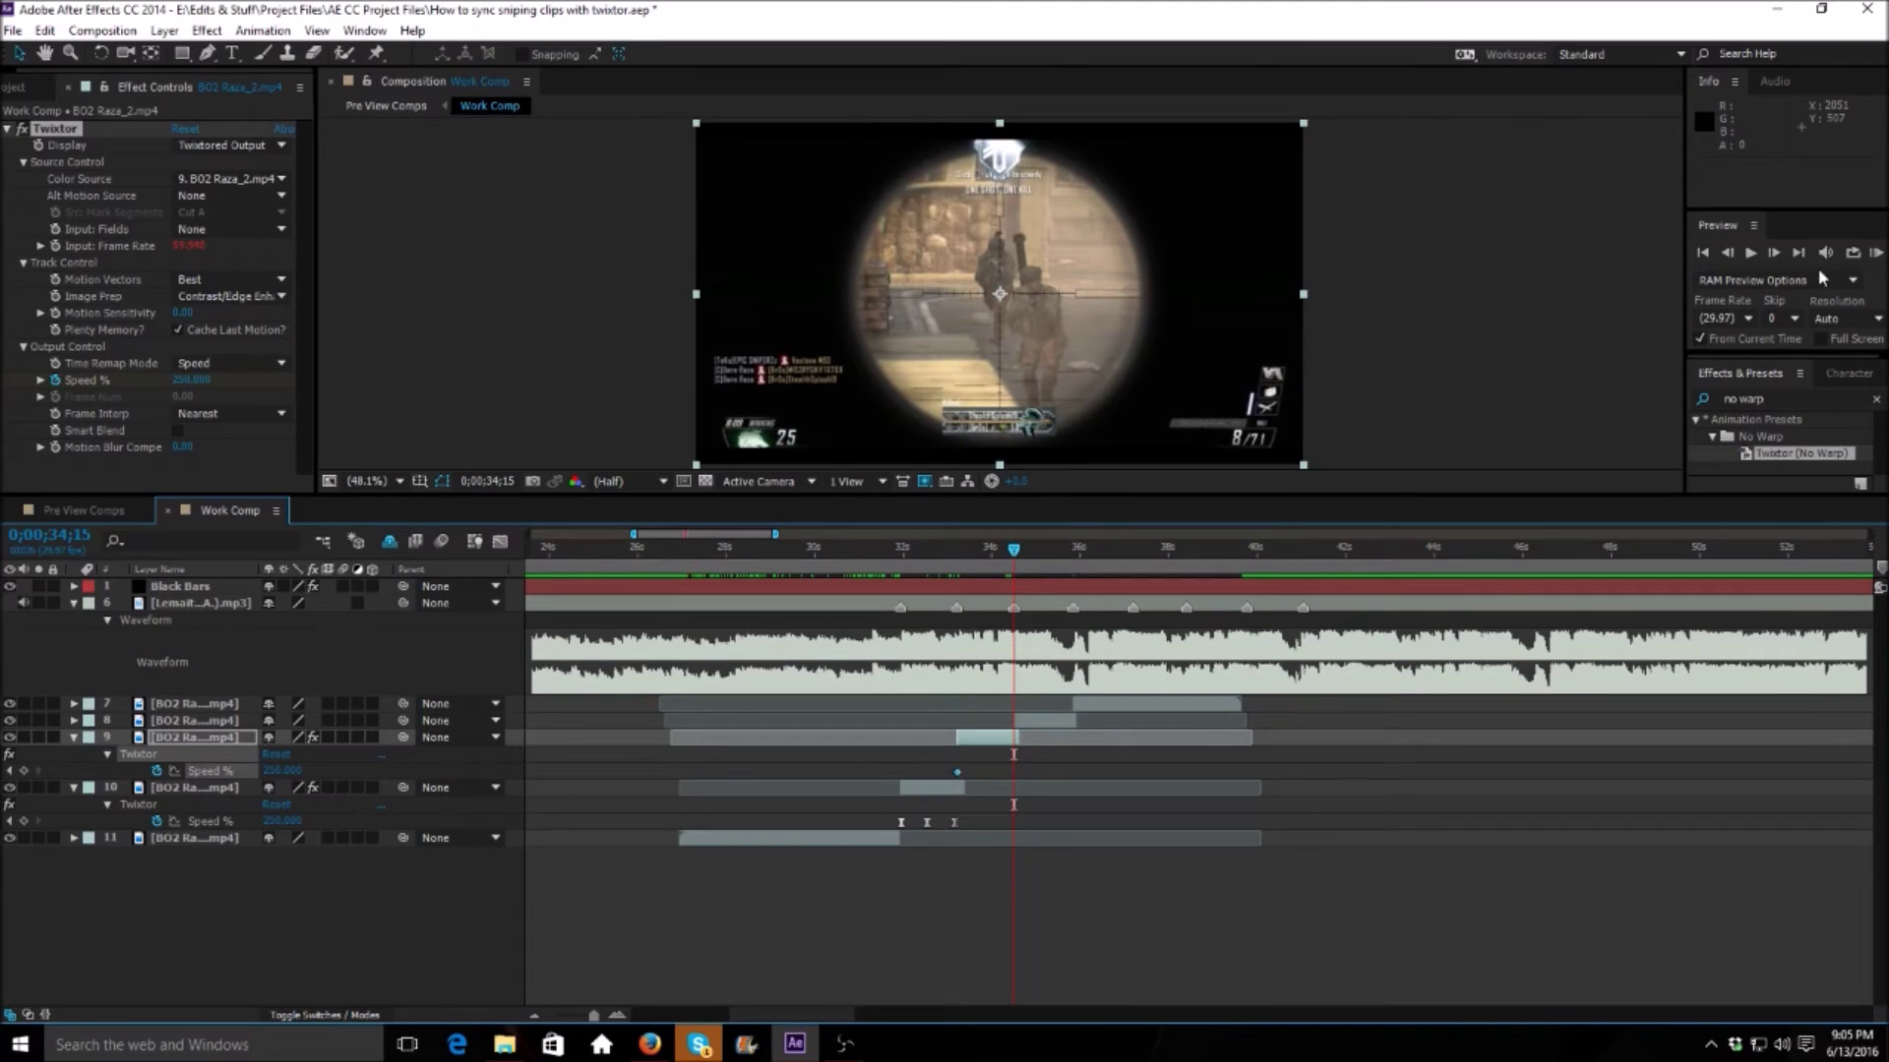
left_click(1728, 253)
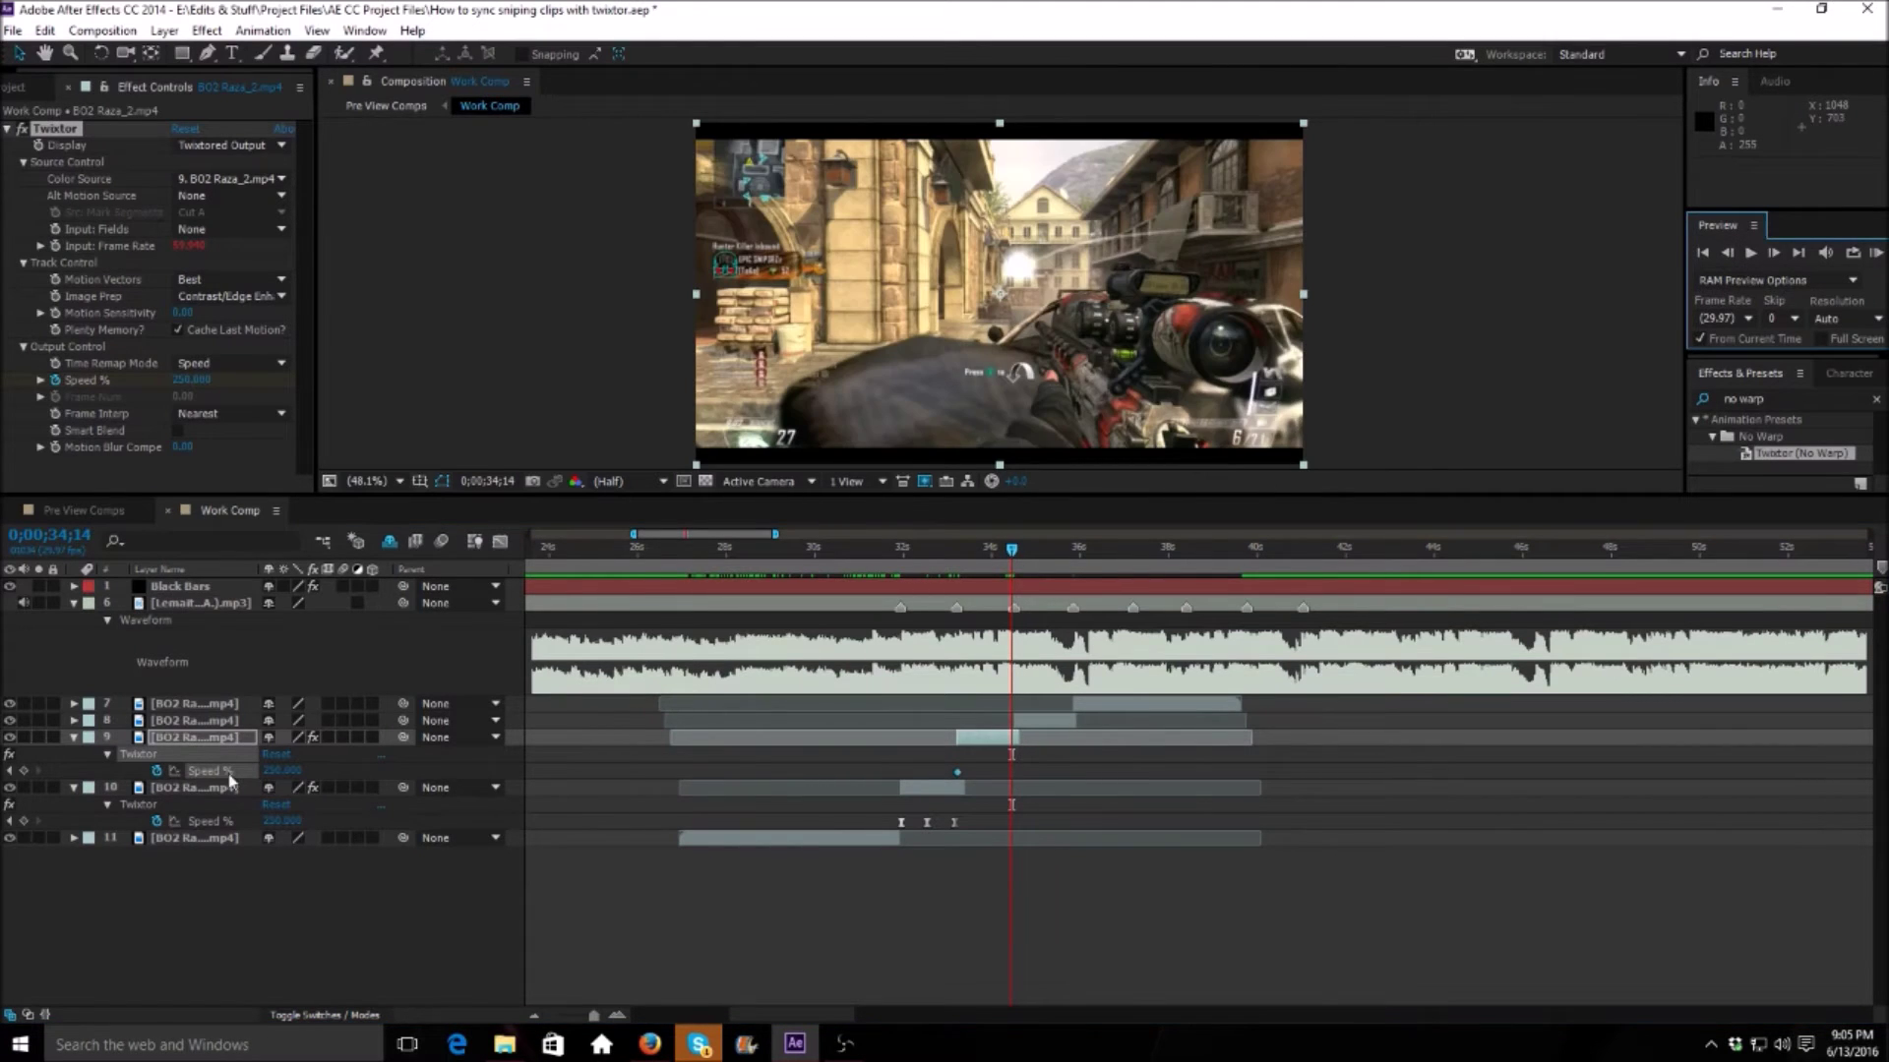
left_click(24, 772)
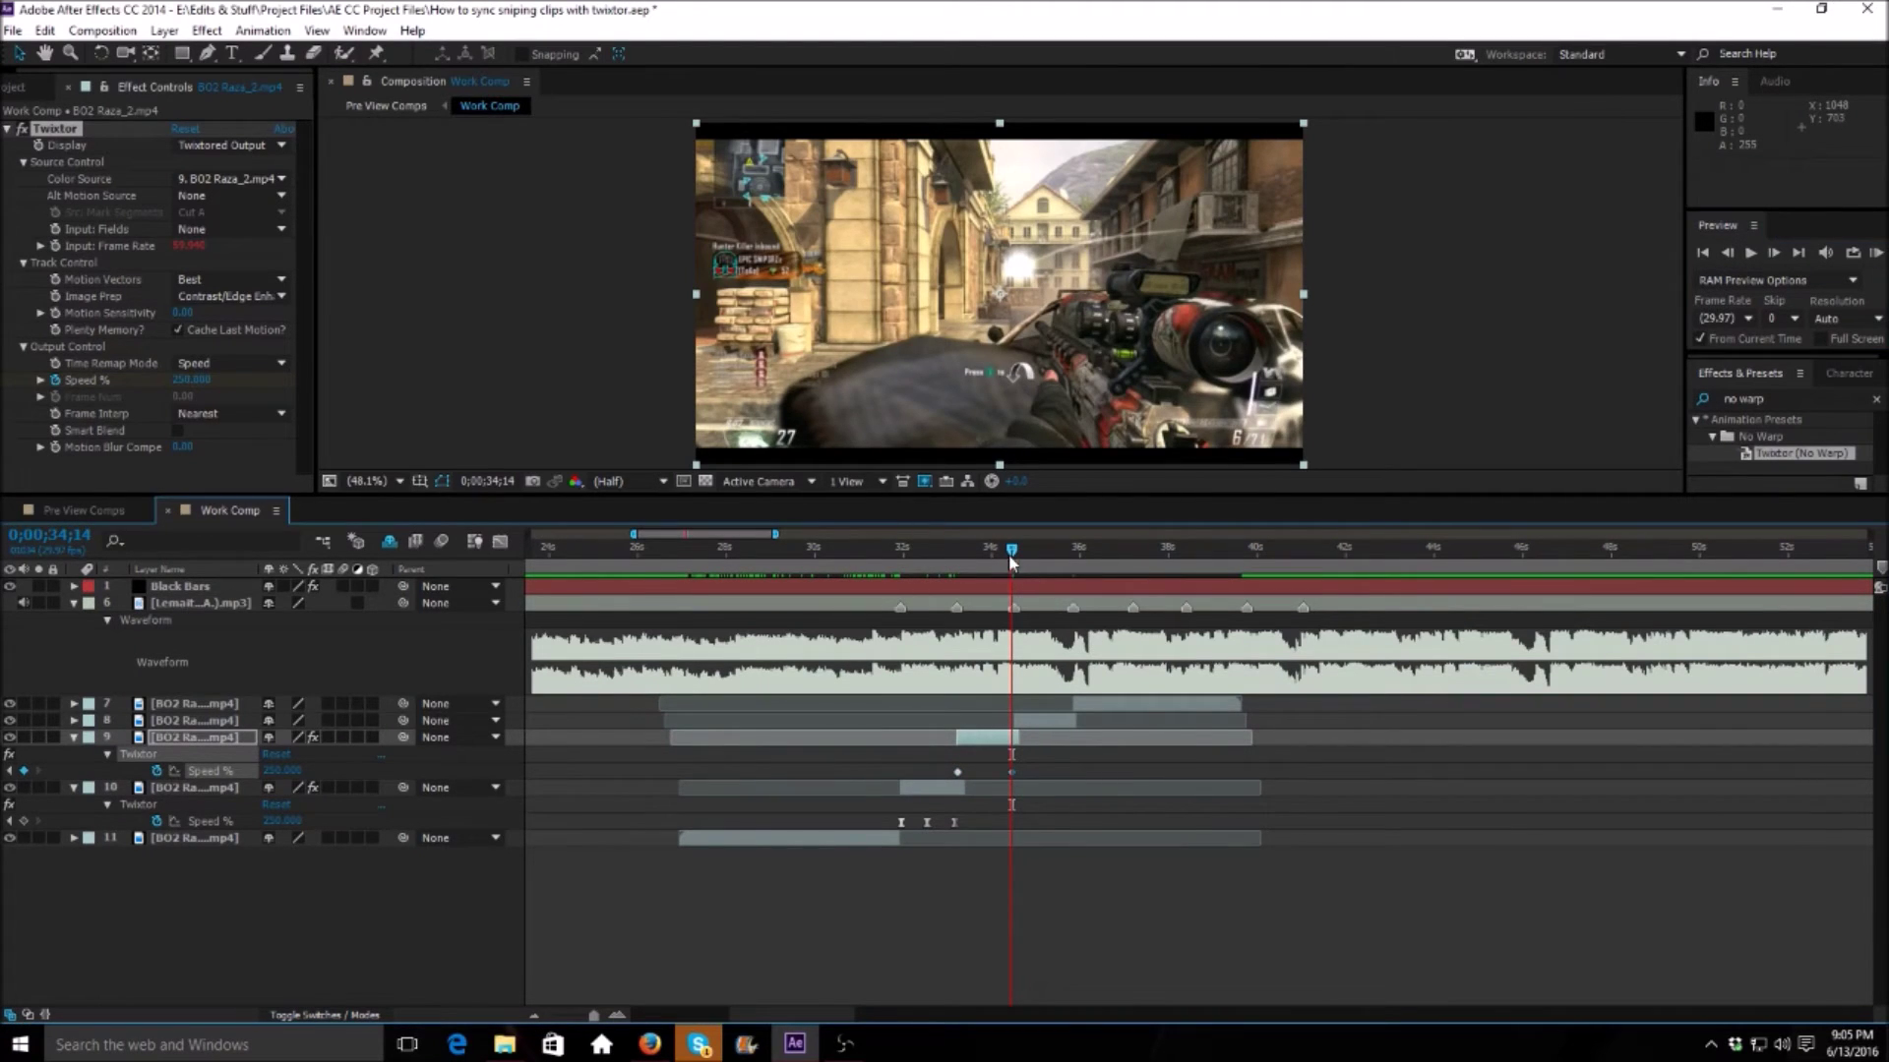
left_click_drag(1016, 551, 989, 558)
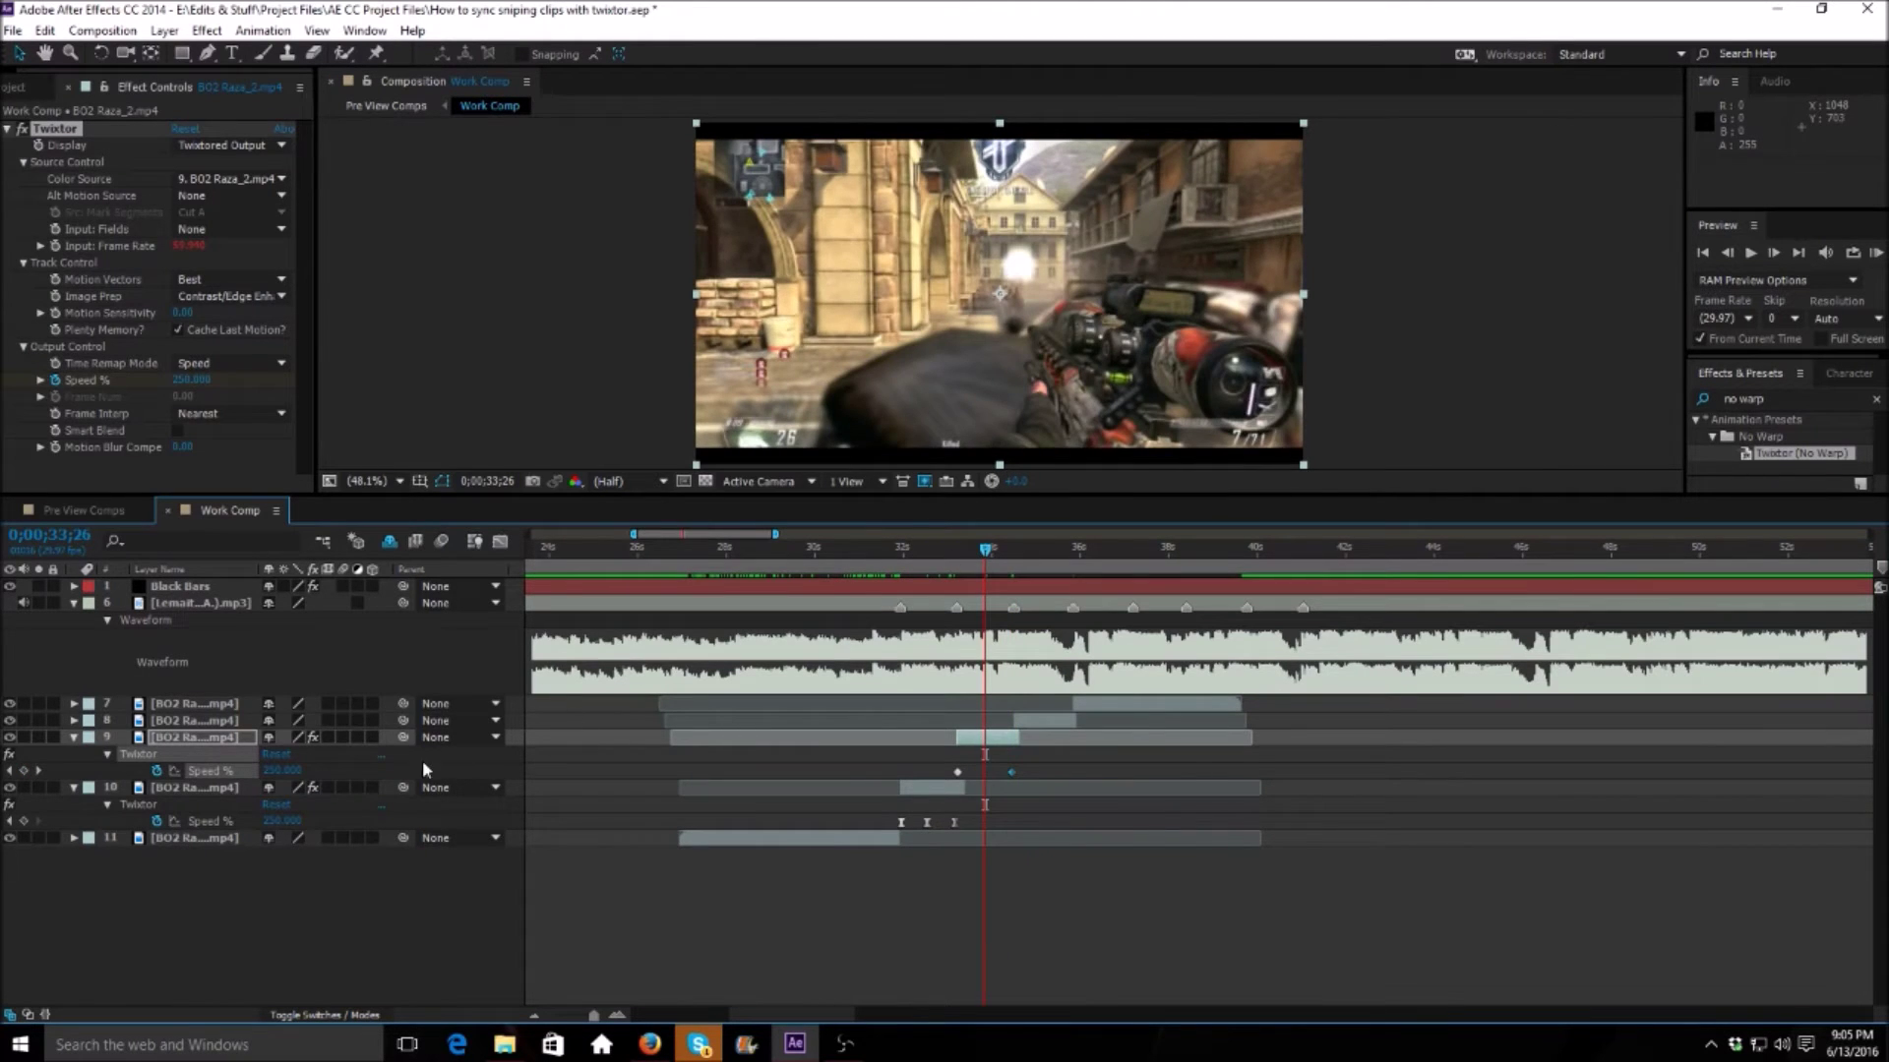
left_click(286, 770)
type("50")
key("Return")
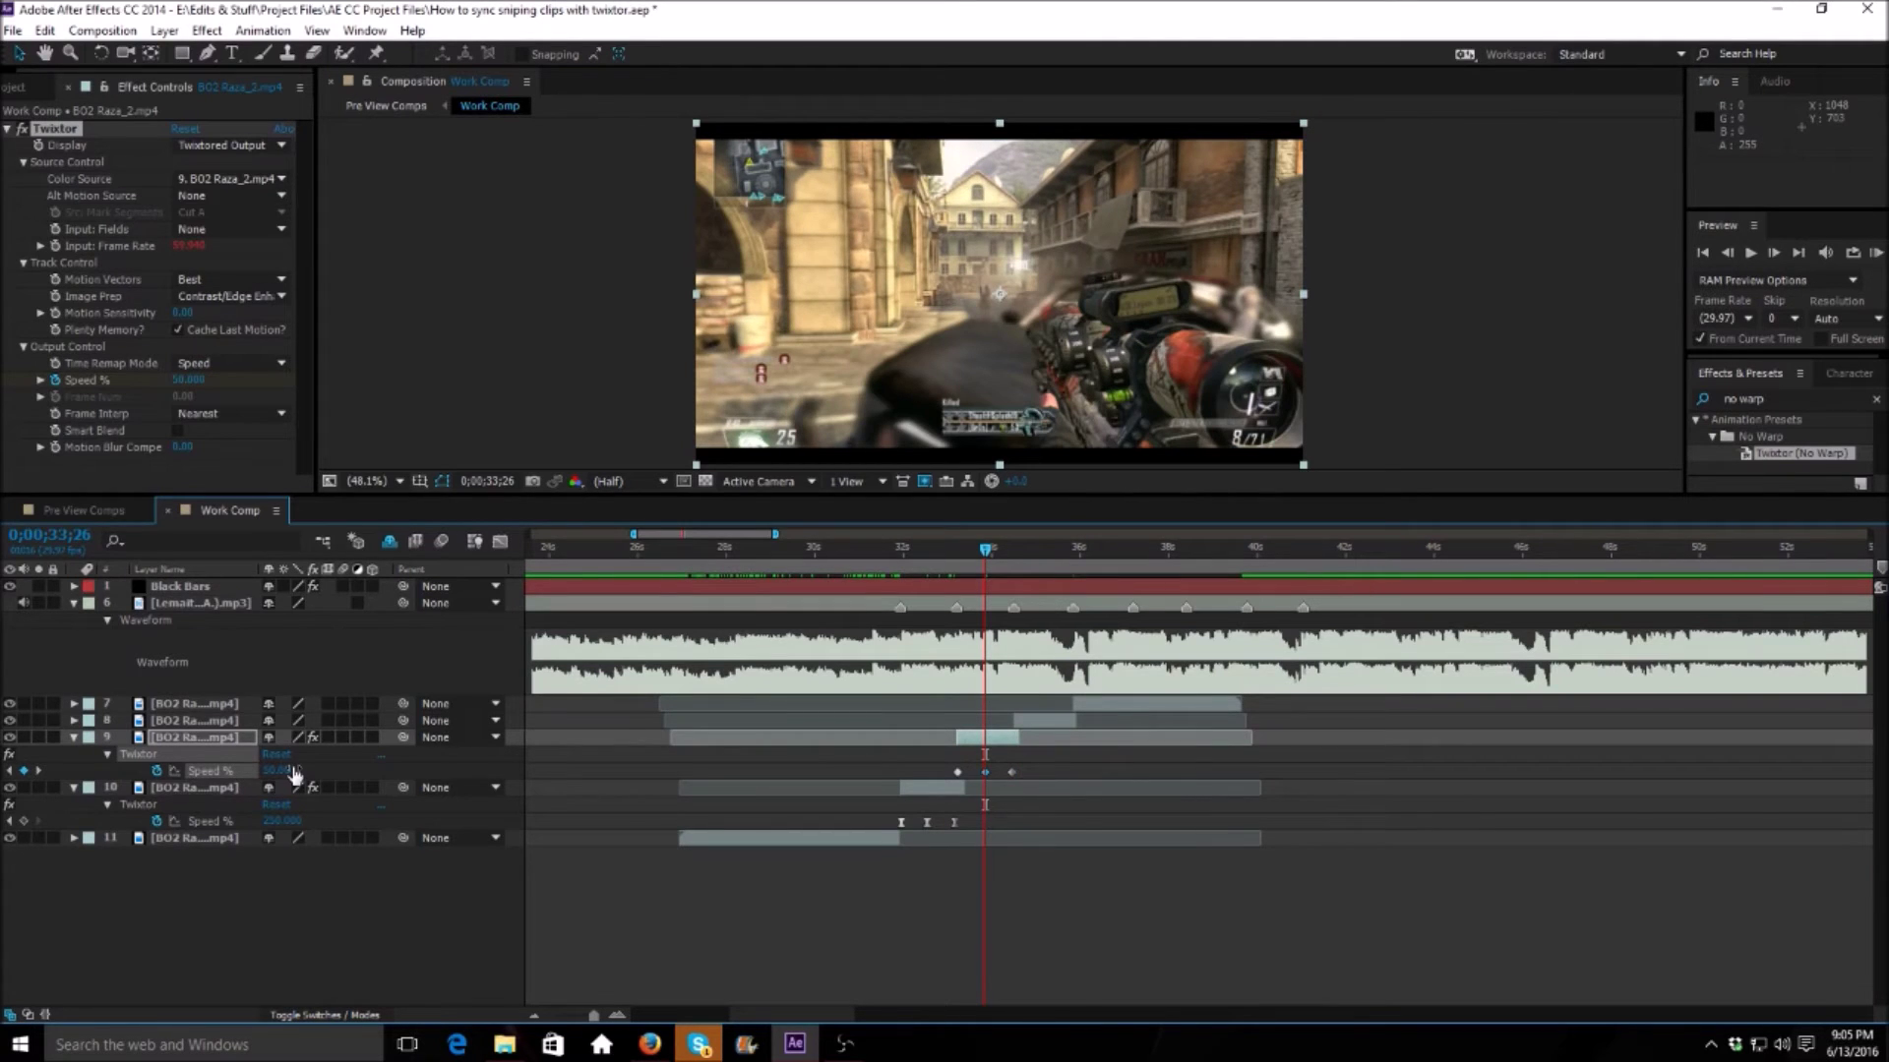
Step: Ease layer 9's Speed % keyframes in and out with F9
left_click(956, 772)
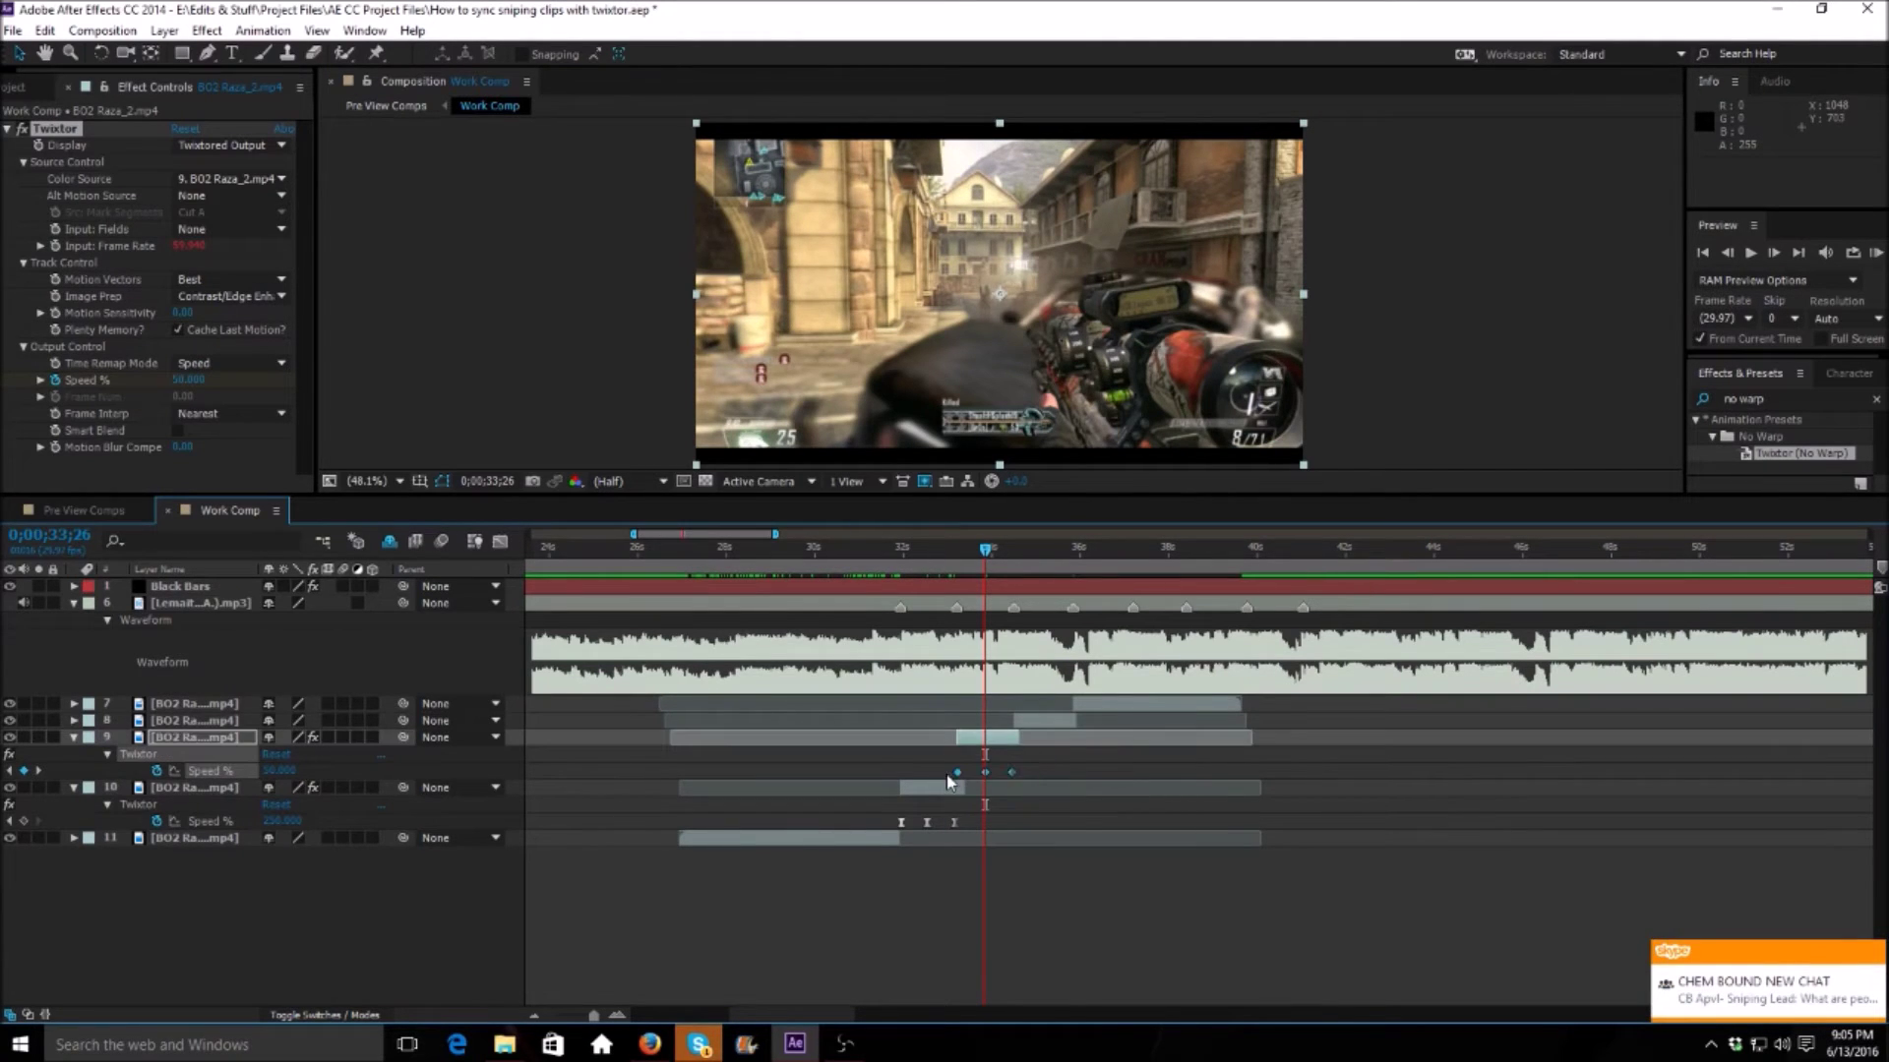
key("F9")
left_click(500, 541)
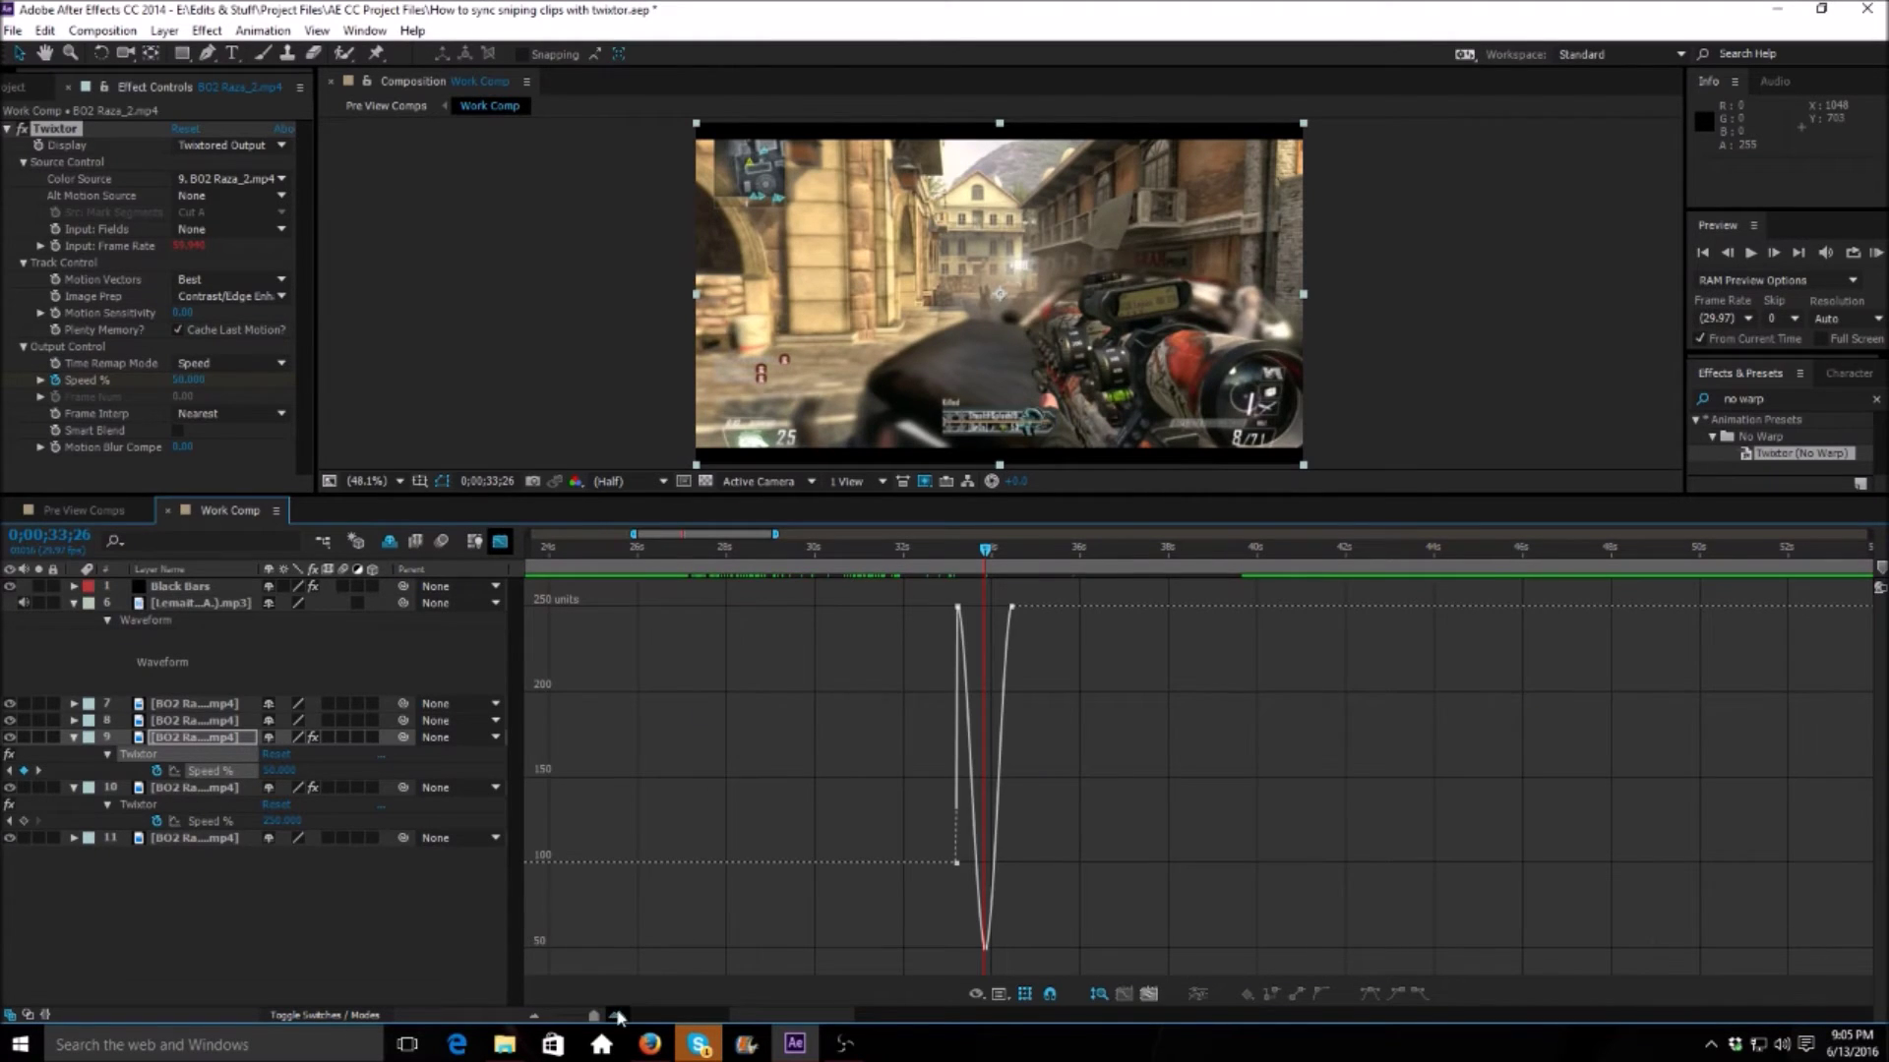
Step: Drag layer 9's Bezier handles to widen the 50% dip into a U with steep 250% ramps
left_click(618, 1015)
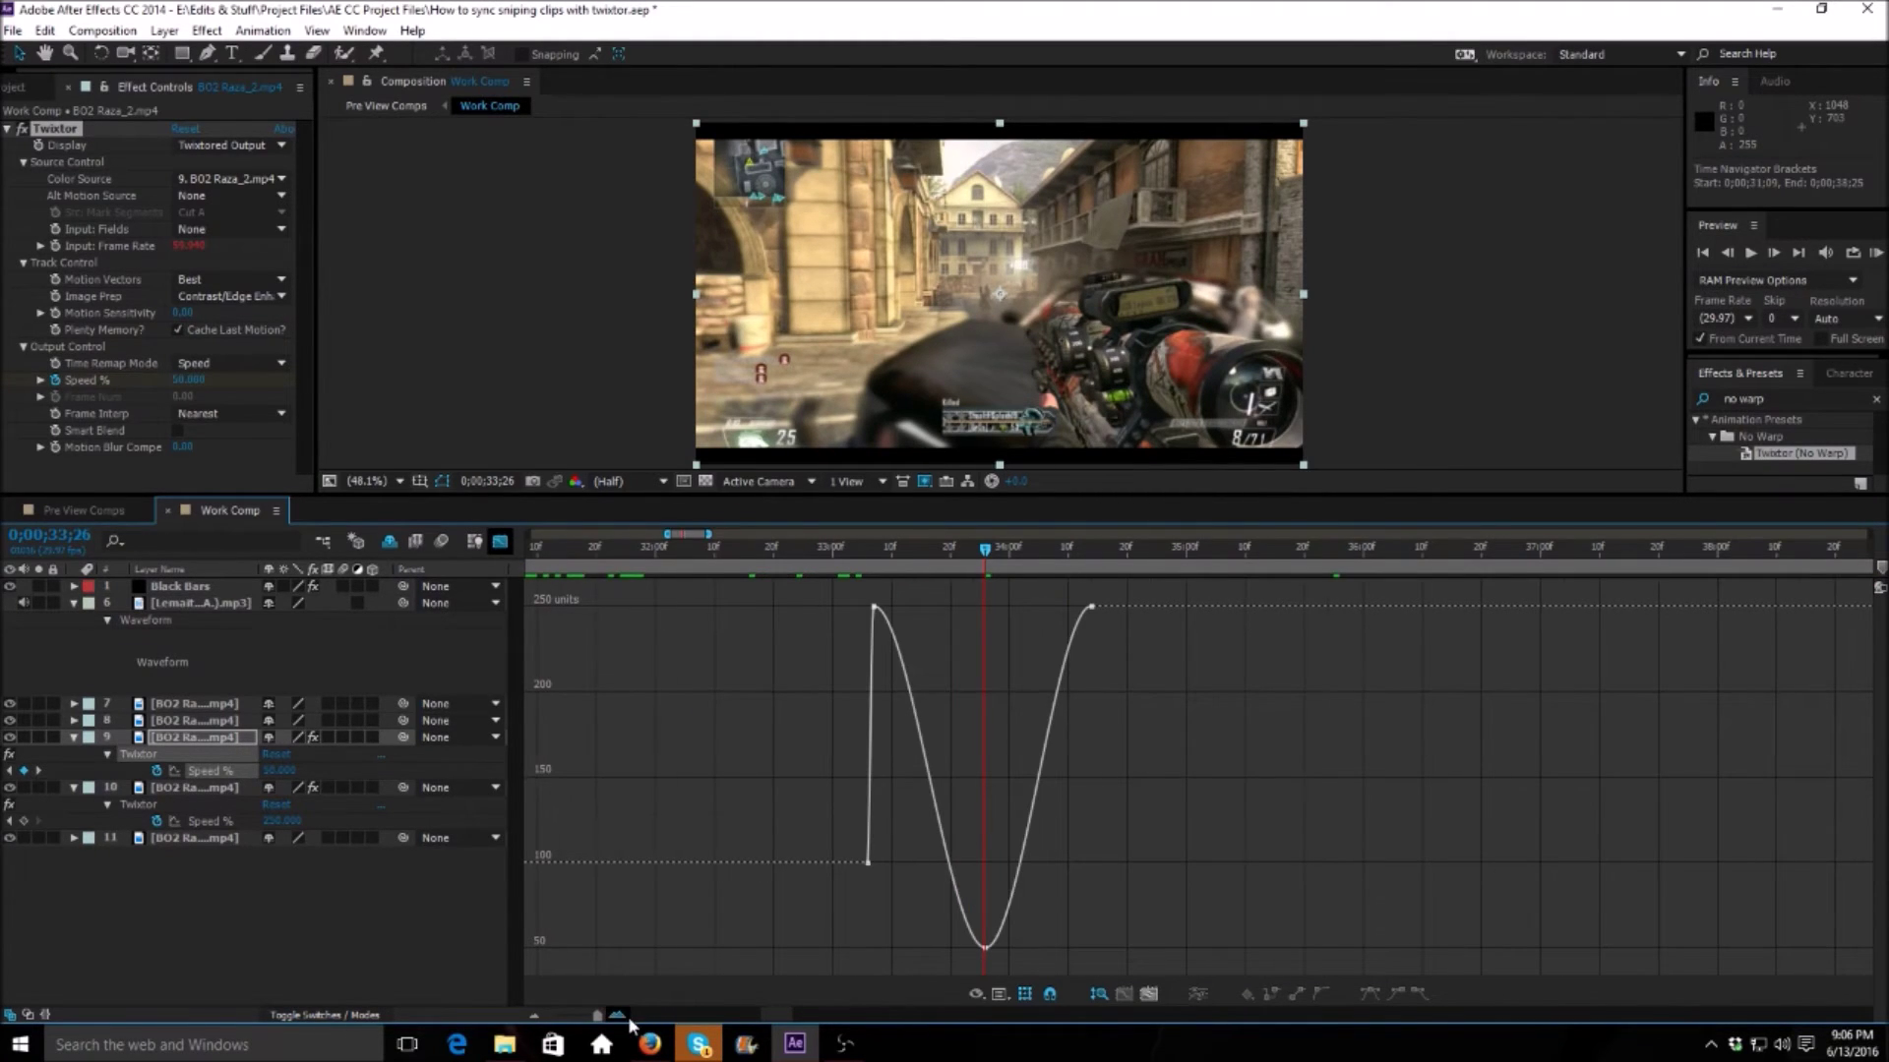
left_click(627, 1017)
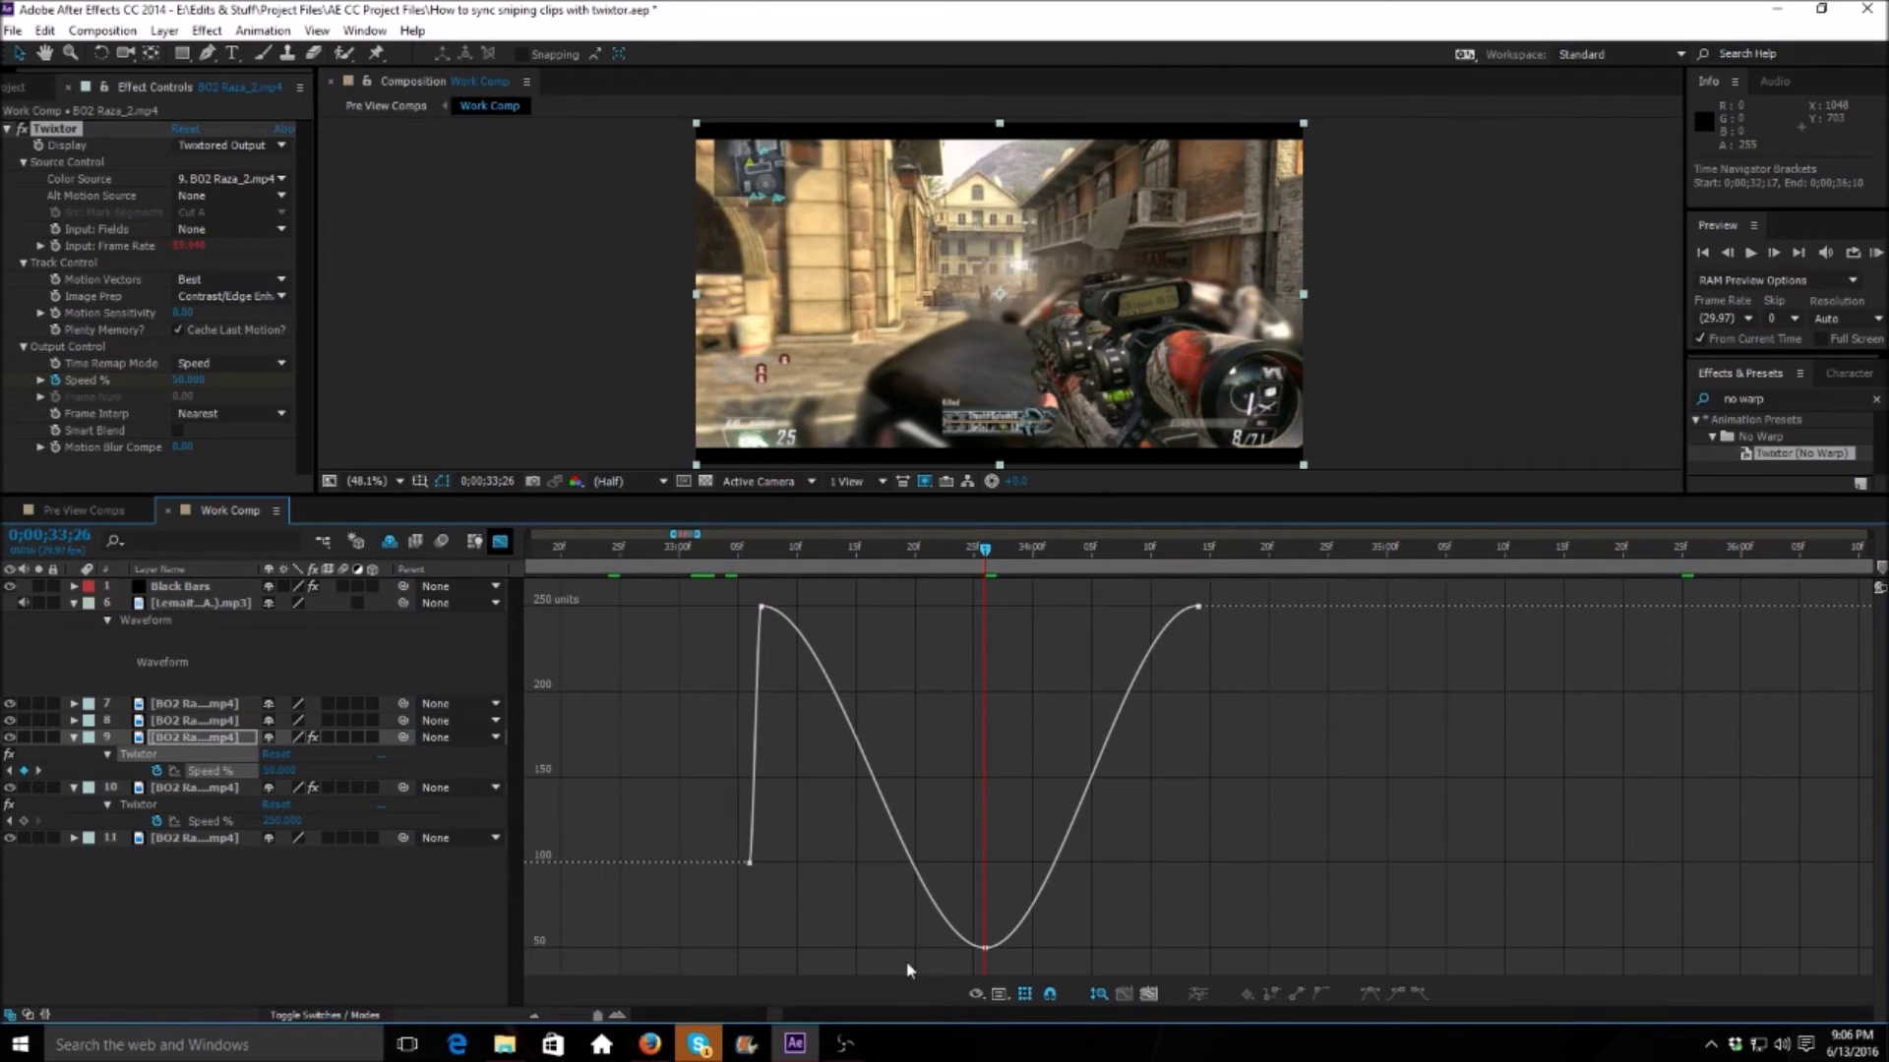
key("ctrl+a")
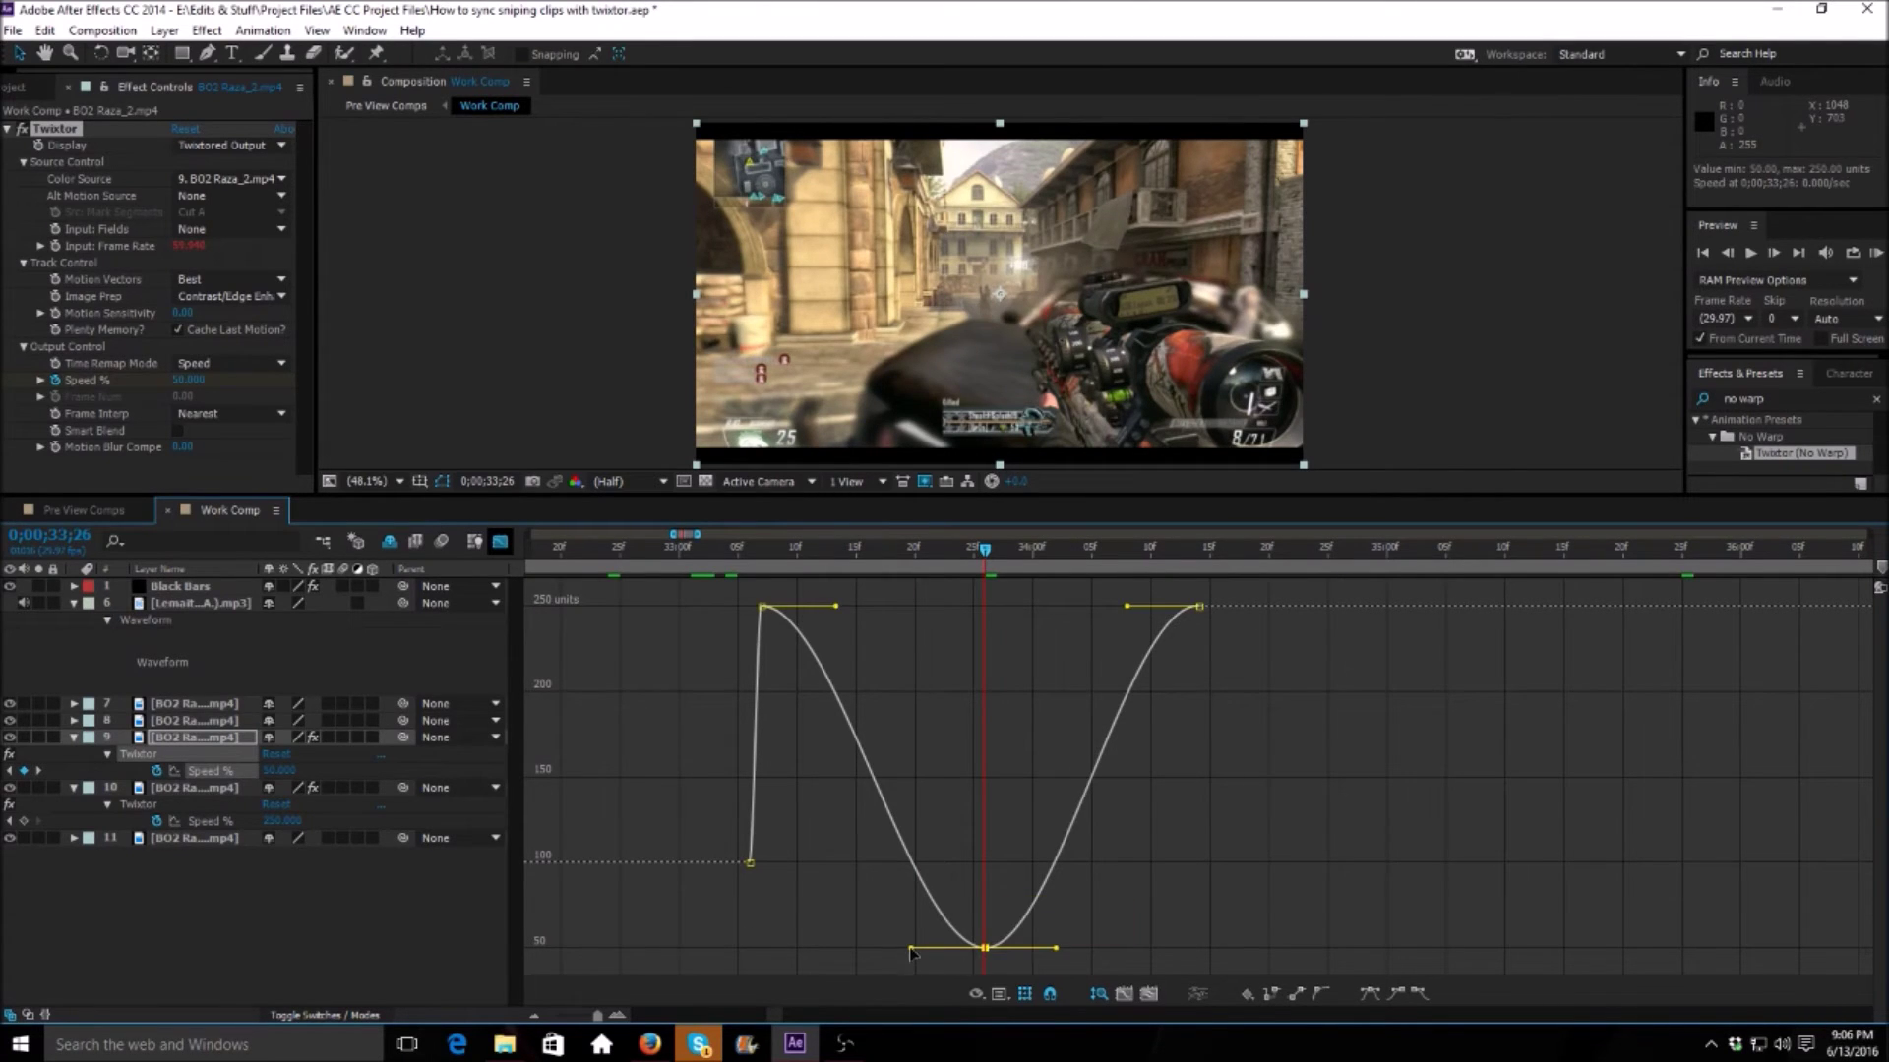
left_click_drag(911, 950, 703, 943)
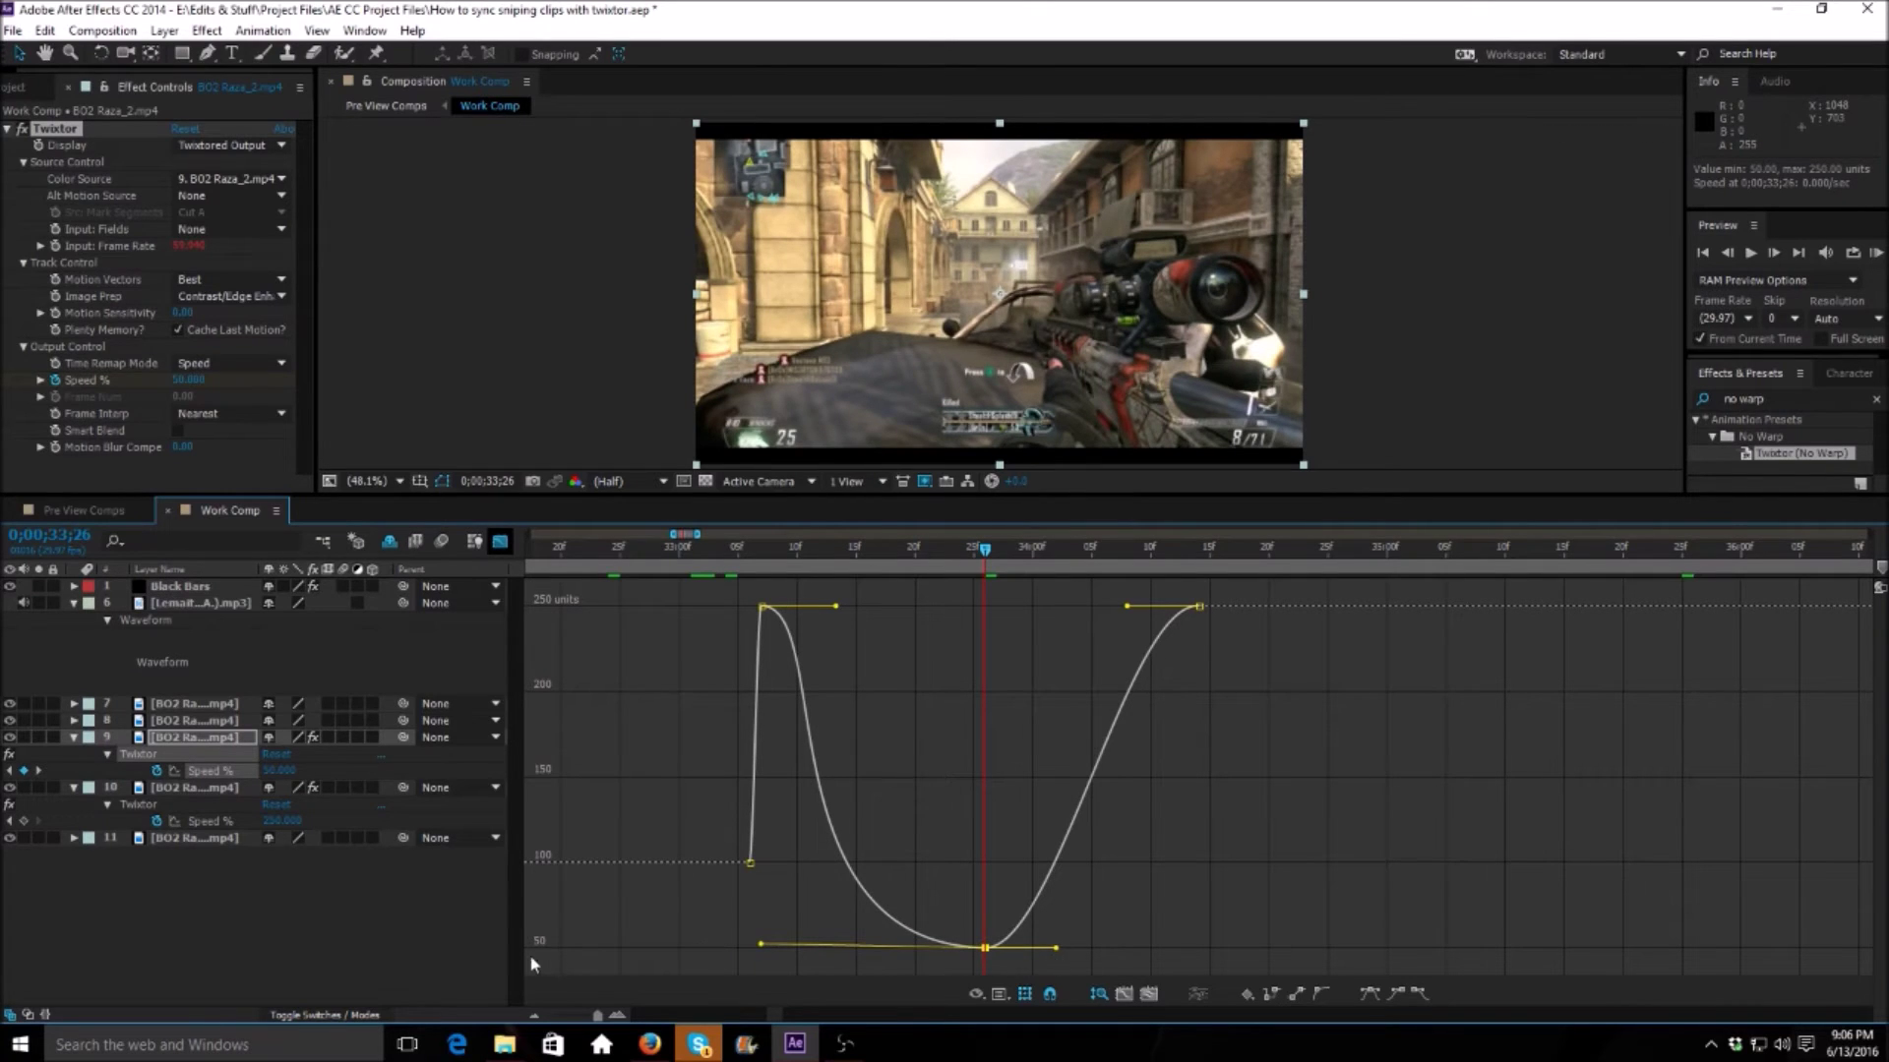
left_click(536, 1016)
left_click_drag(1021, 948, 1167, 925)
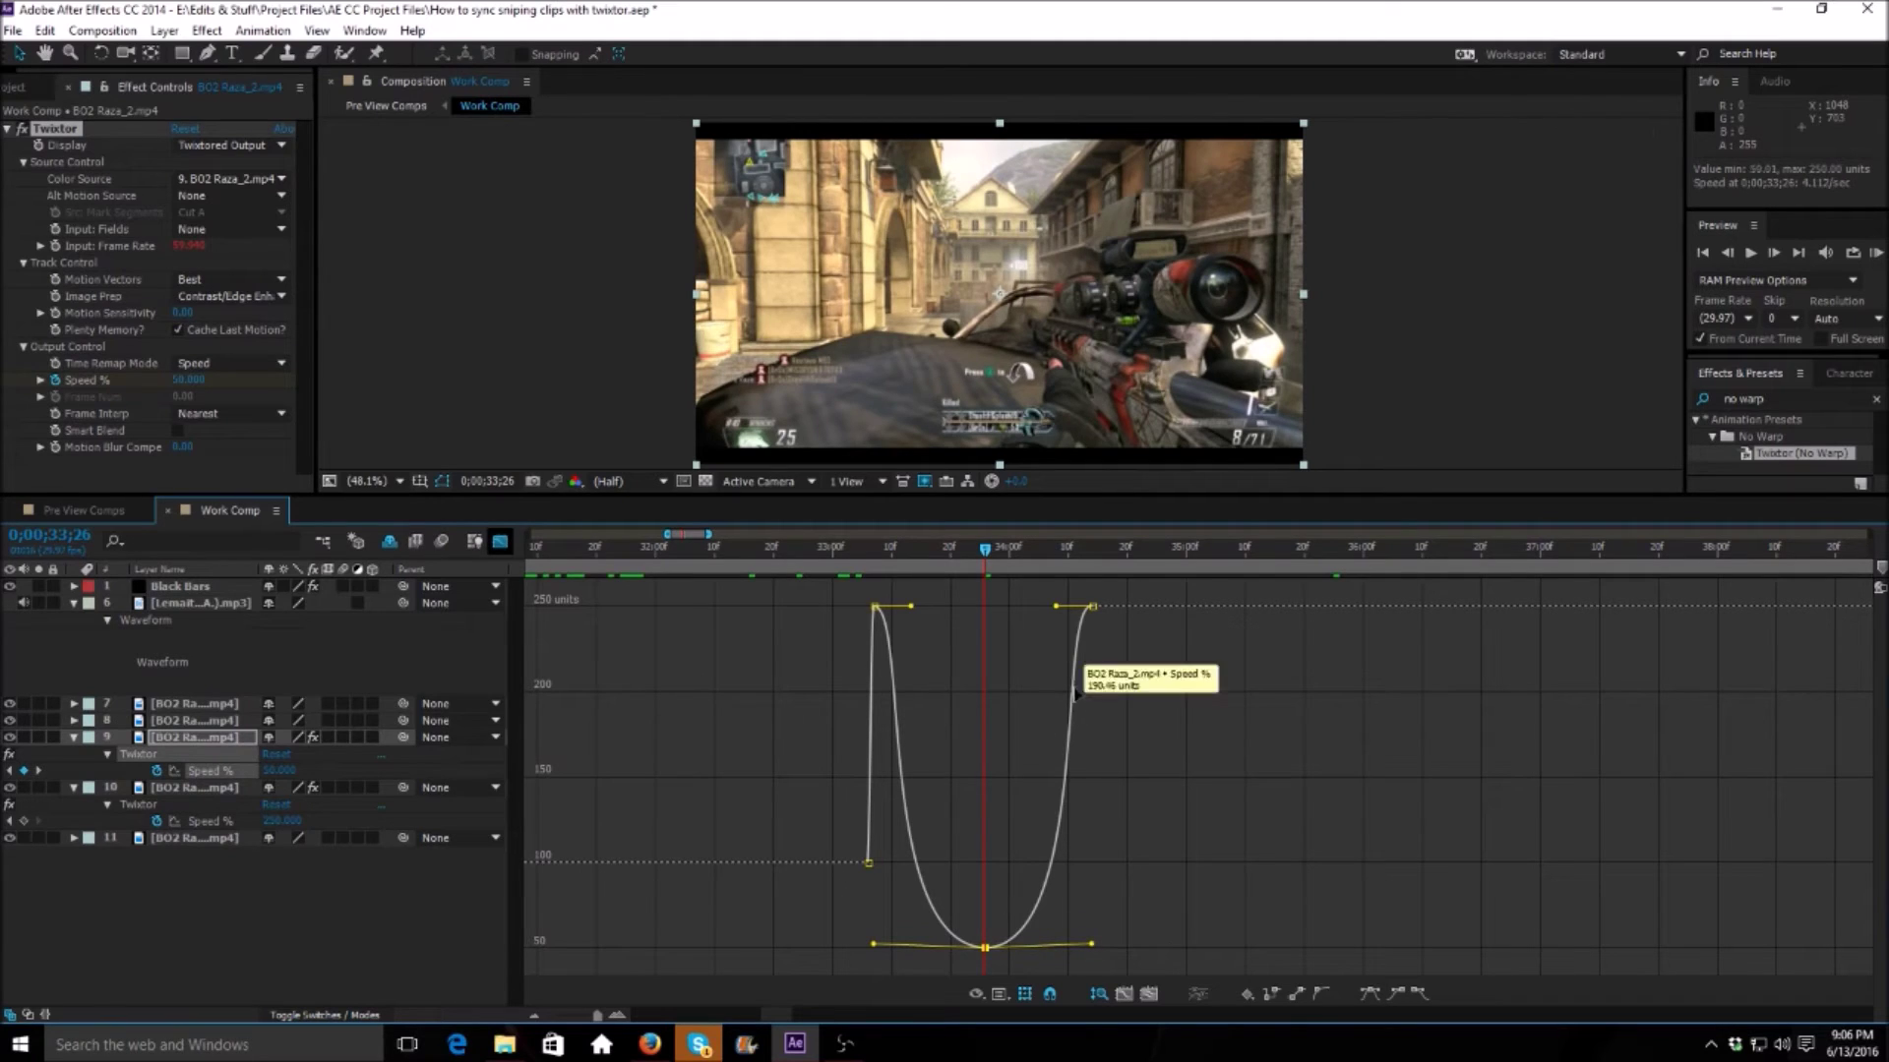
left_click_drag(1058, 614, 1094, 643)
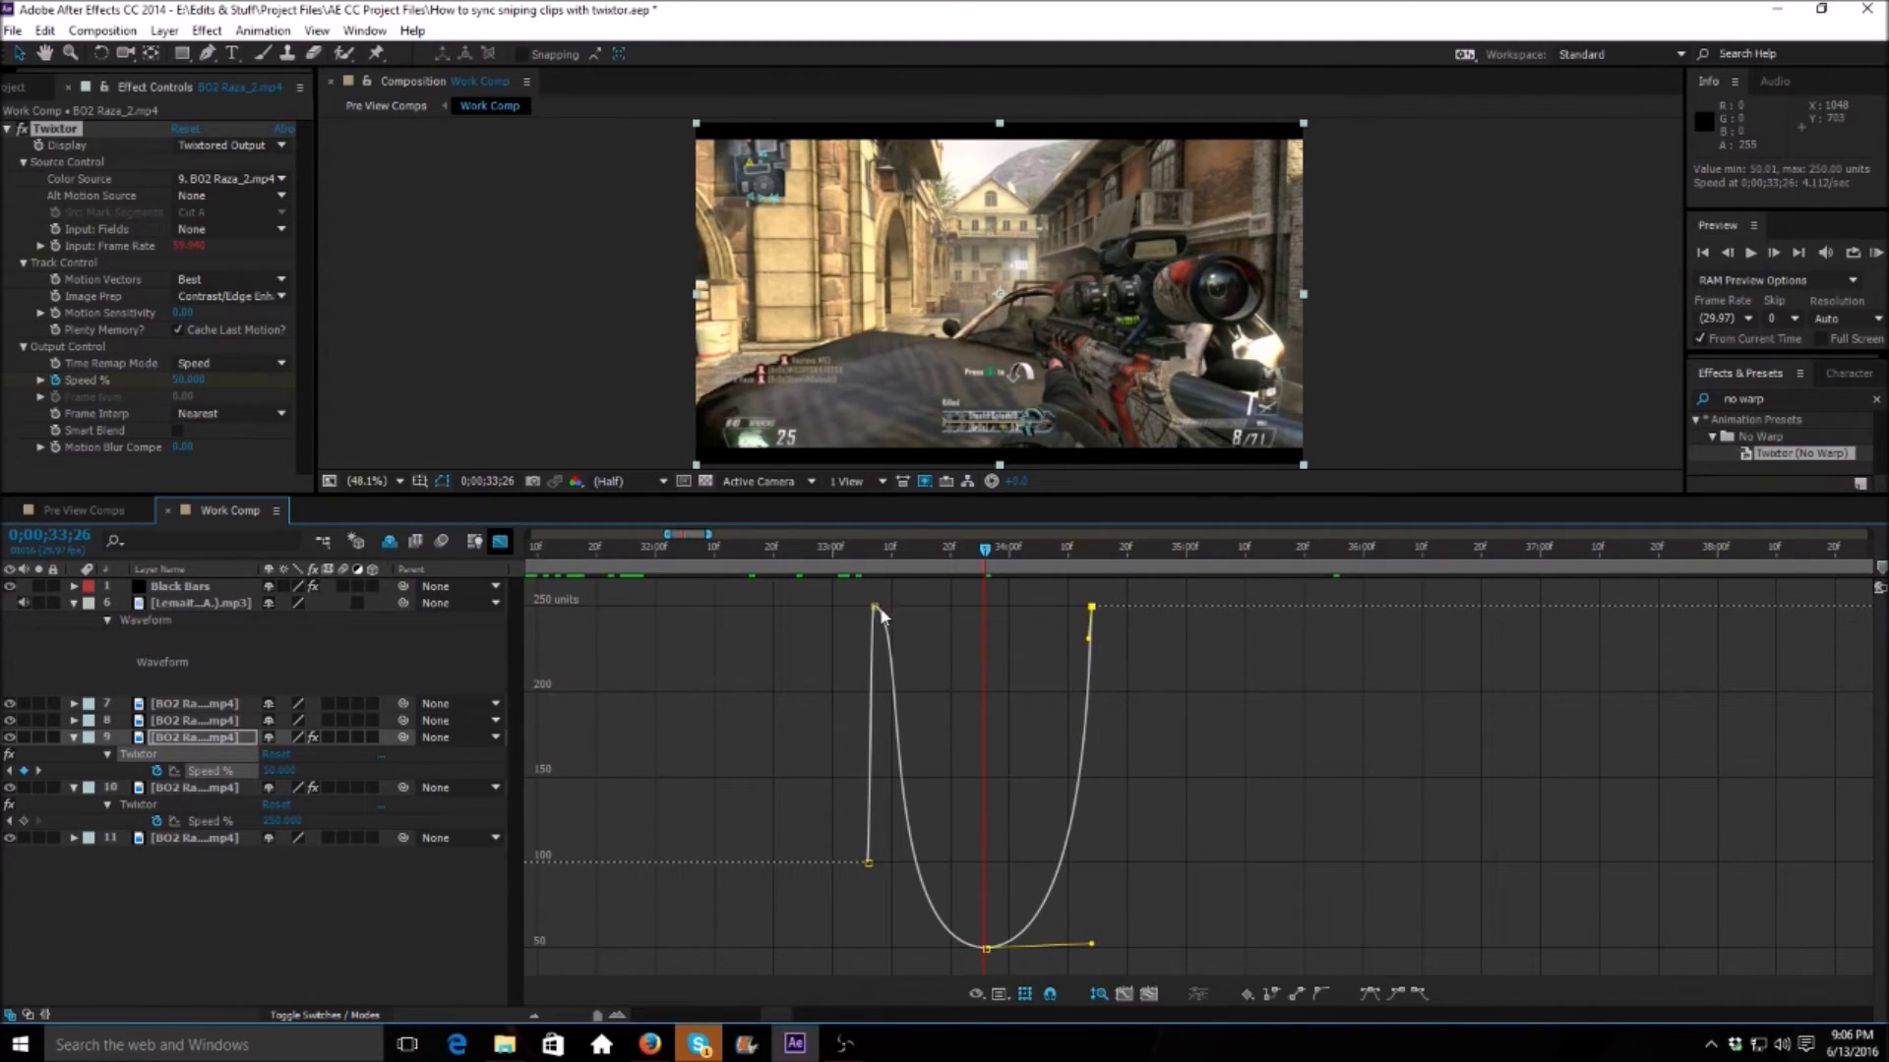
left_click_drag(872, 607, 875, 650)
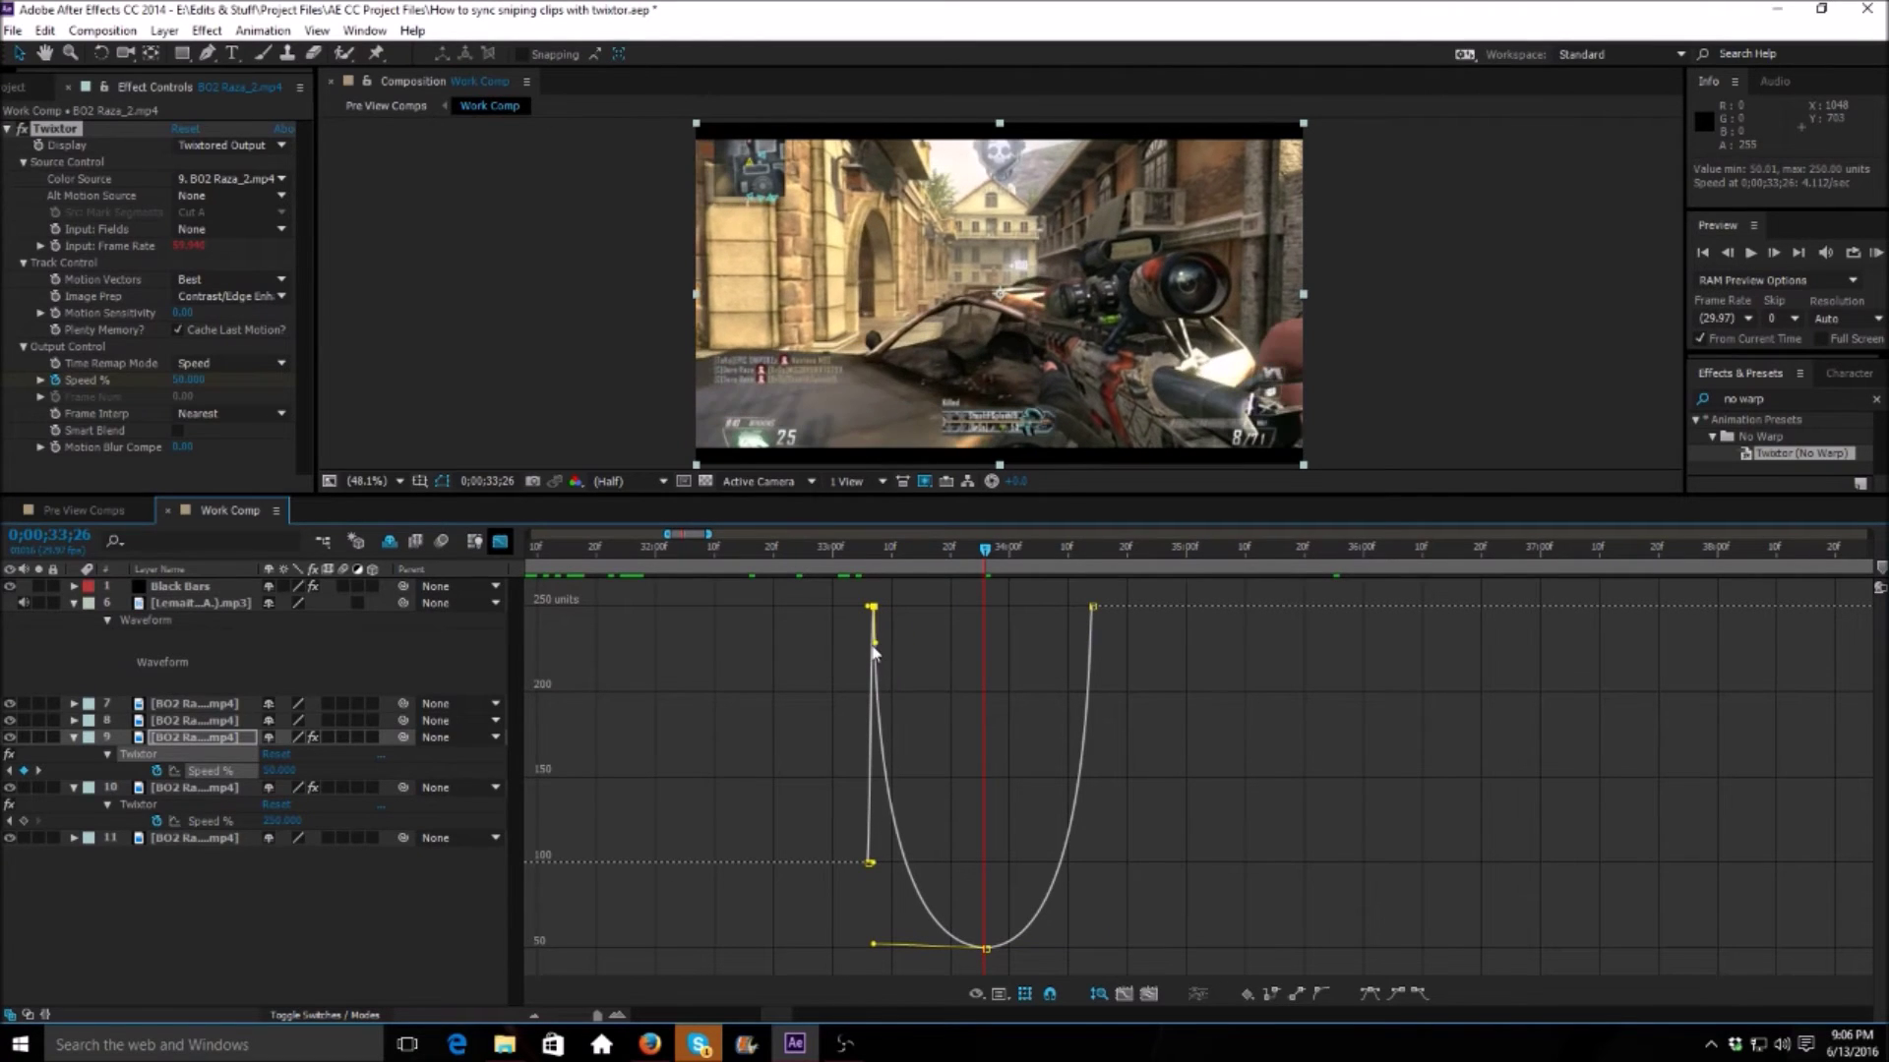
left_click(500, 541)
left_click(534, 1015)
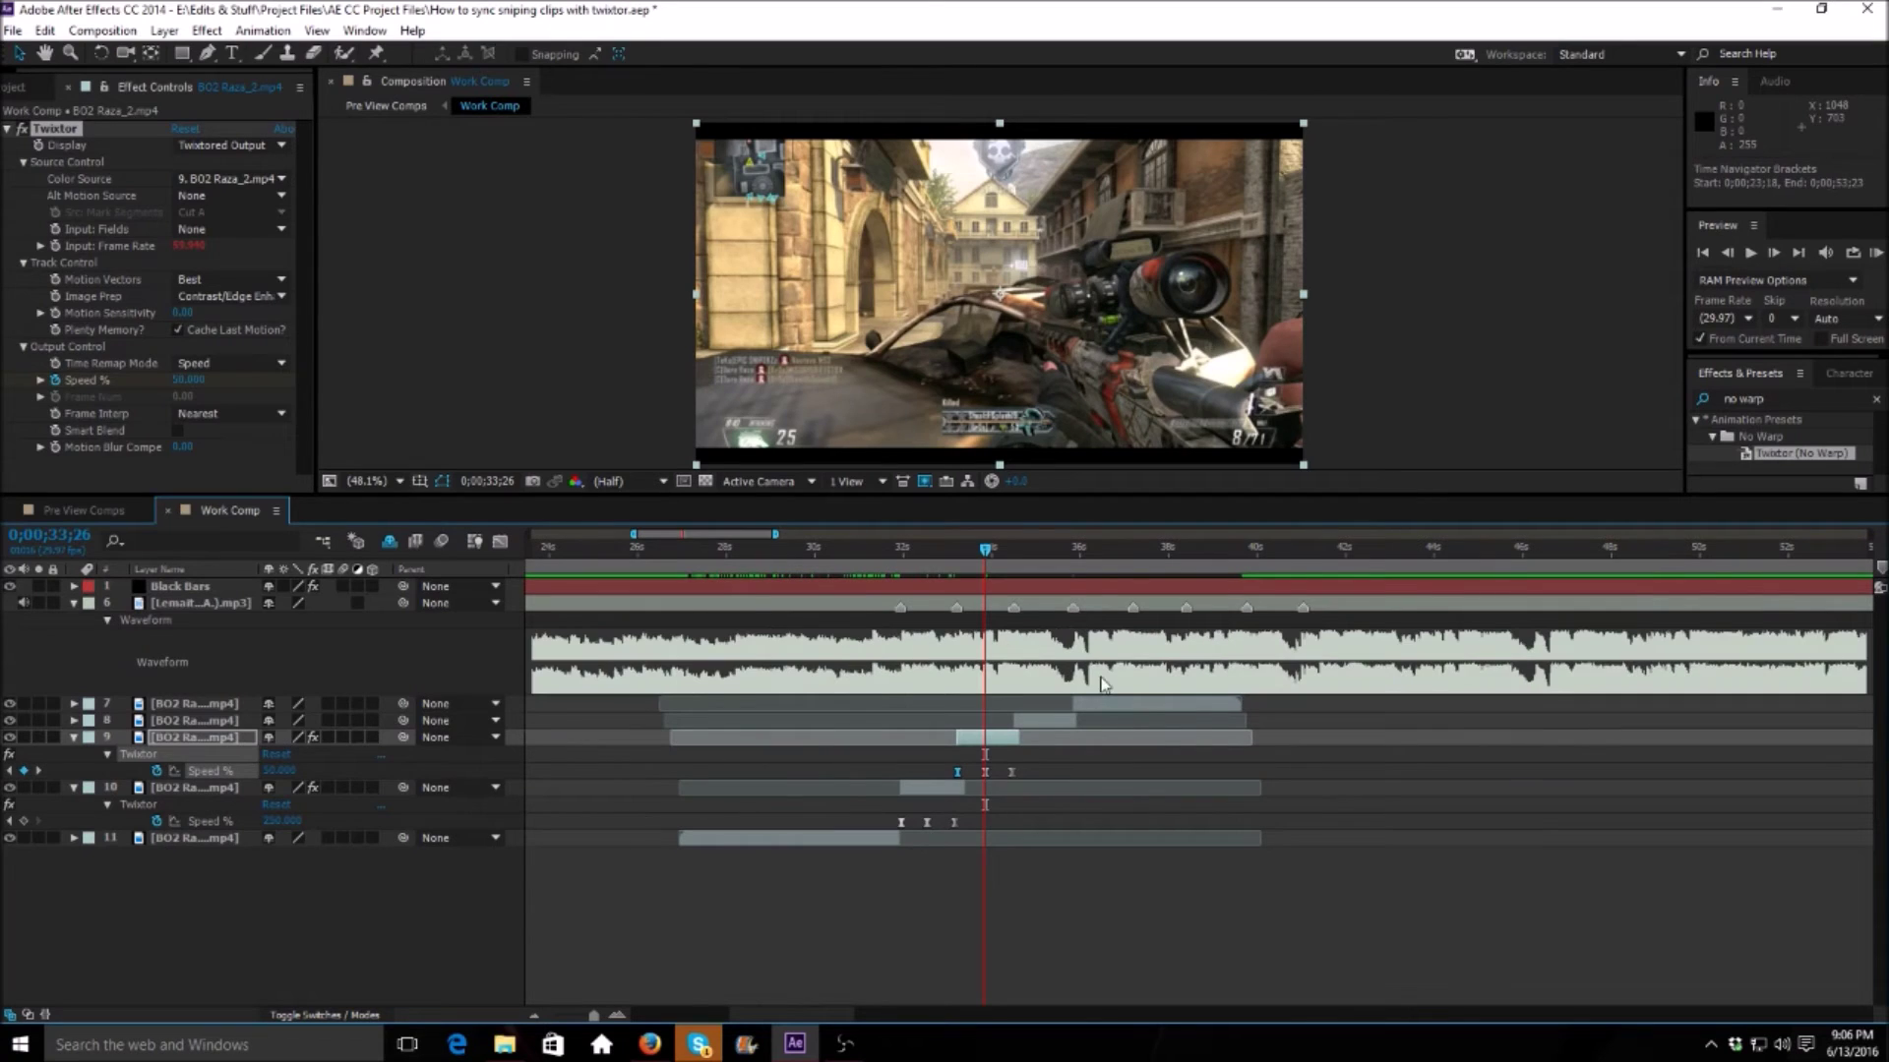
Step: Apply Twixtor (No Warp) to layer 8 on the next beat and keyframe its Speed %
left_click_drag(993, 551, 1013, 547)
left_click_drag(1819, 453, 1159, 710)
left_click(55, 380)
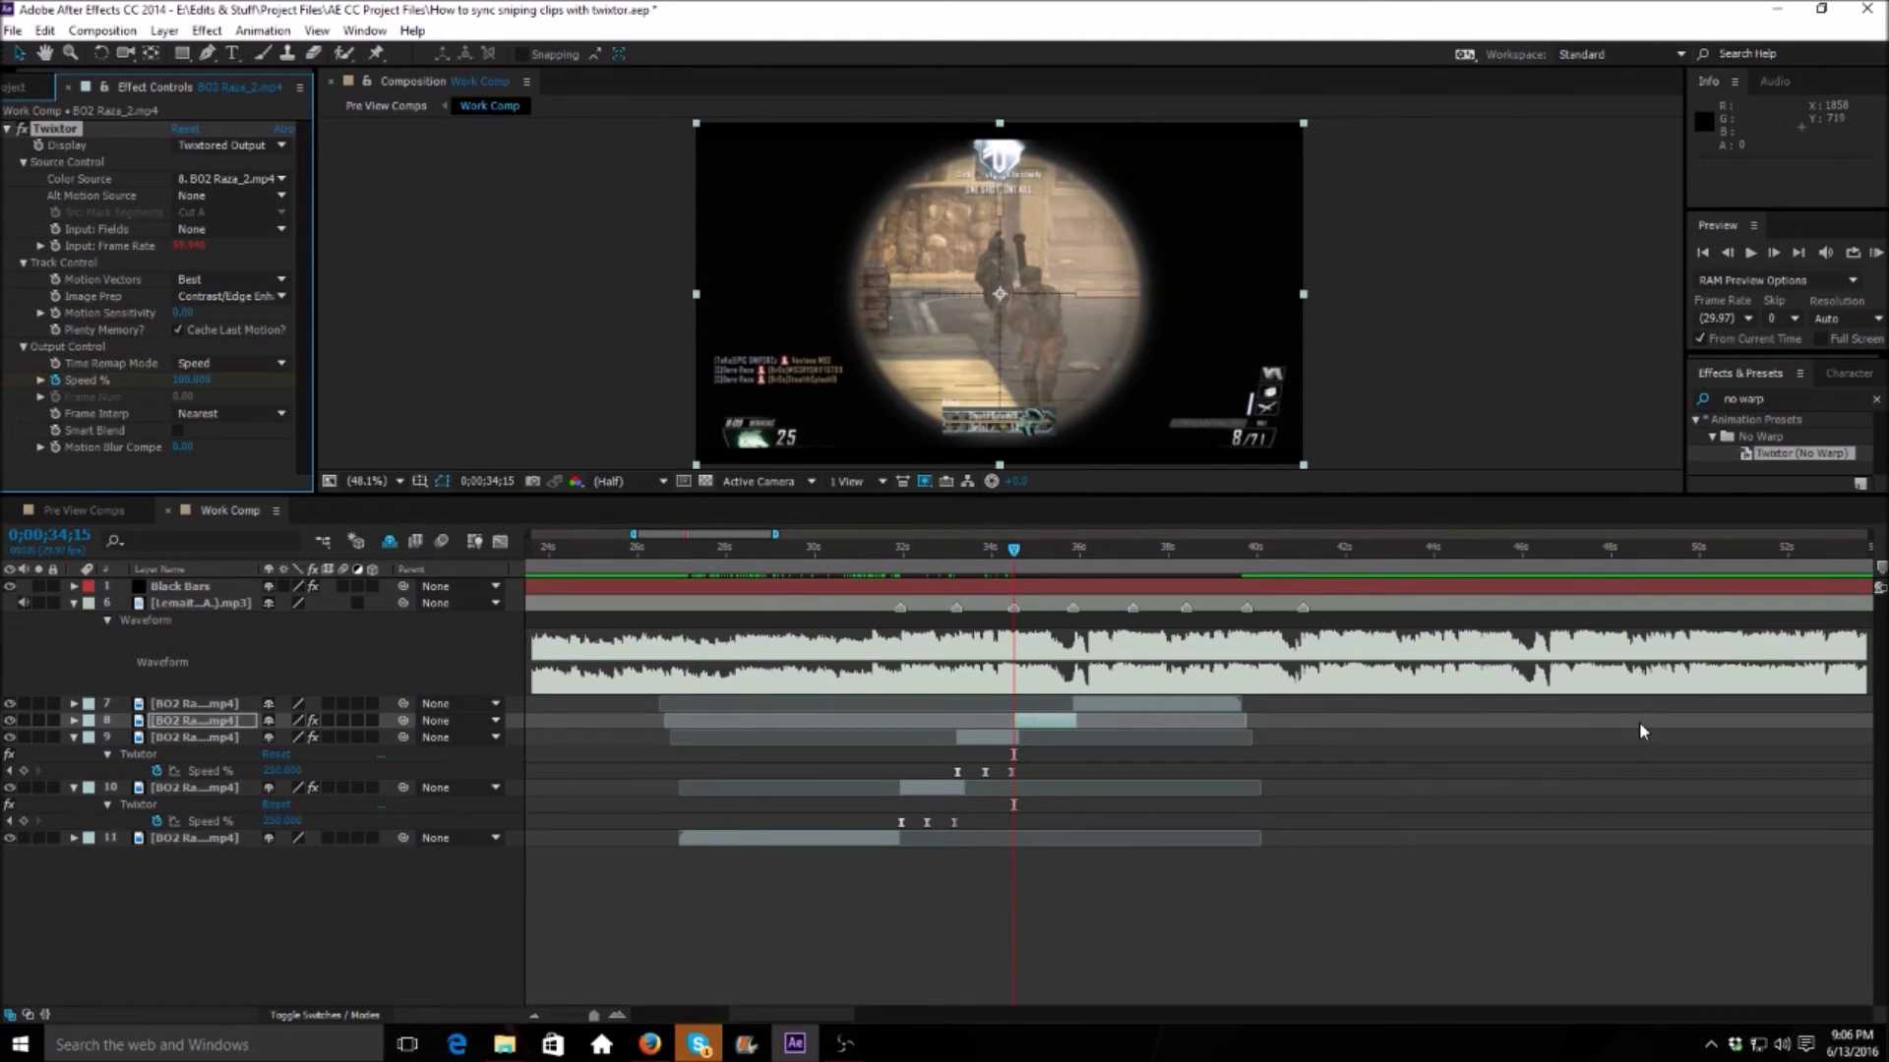
key("ctrl+v")
key("space")
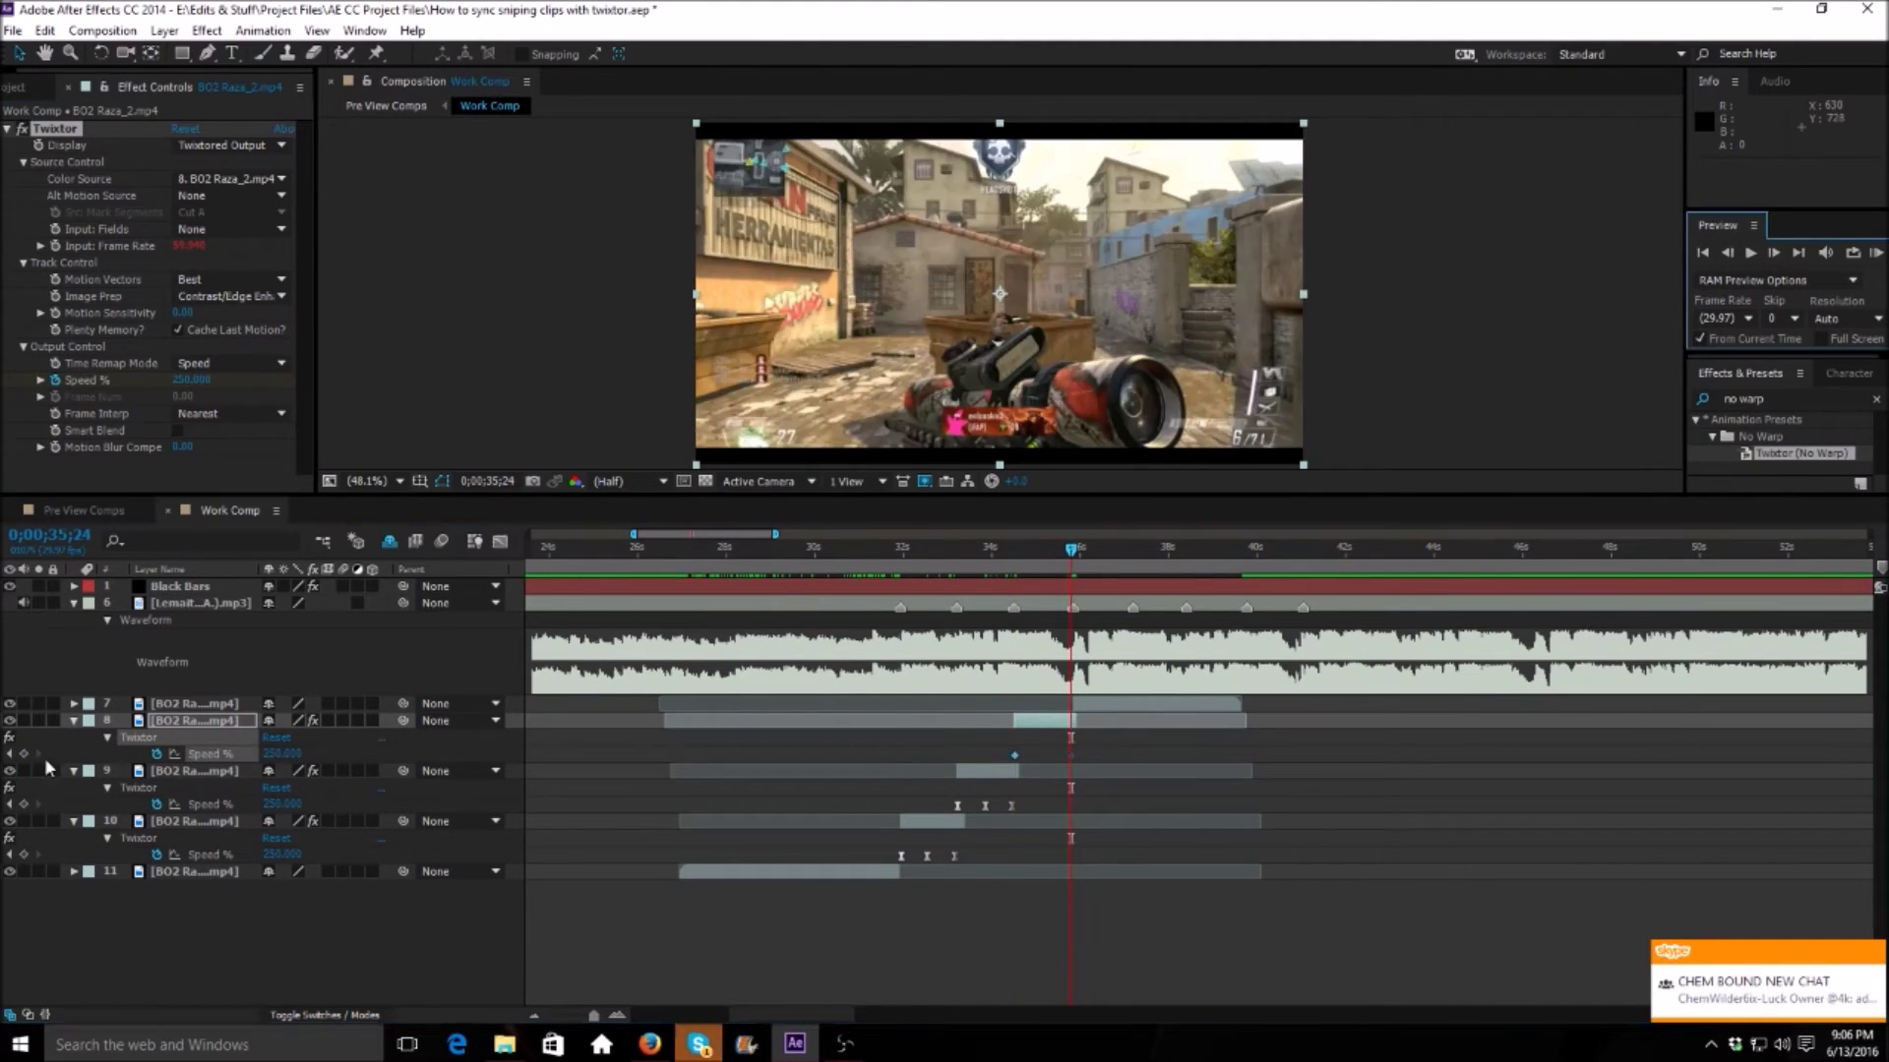
key("j")
left_click(499, 541)
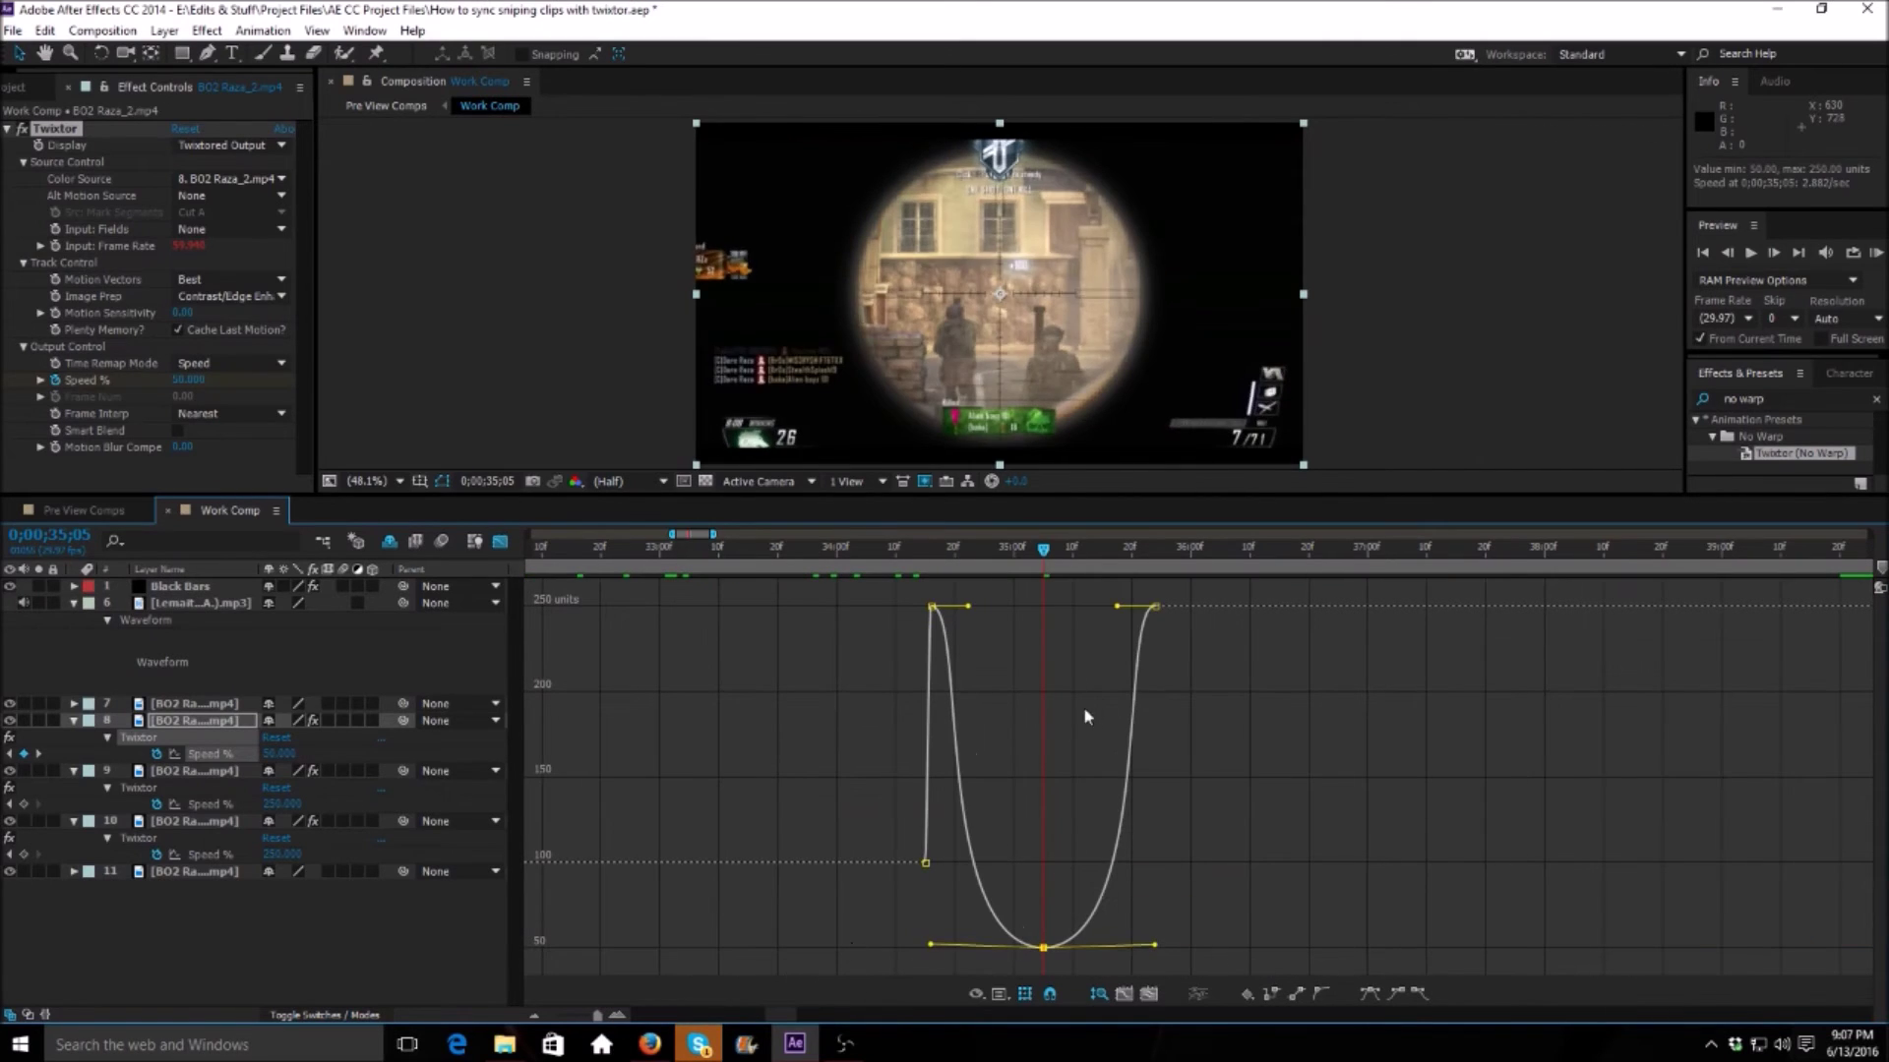
key("k")
key("shift+F3")
Step: Paste Twixtor onto layer 7 and keyframe its Speed % down to 50, eased
left_click(194, 703)
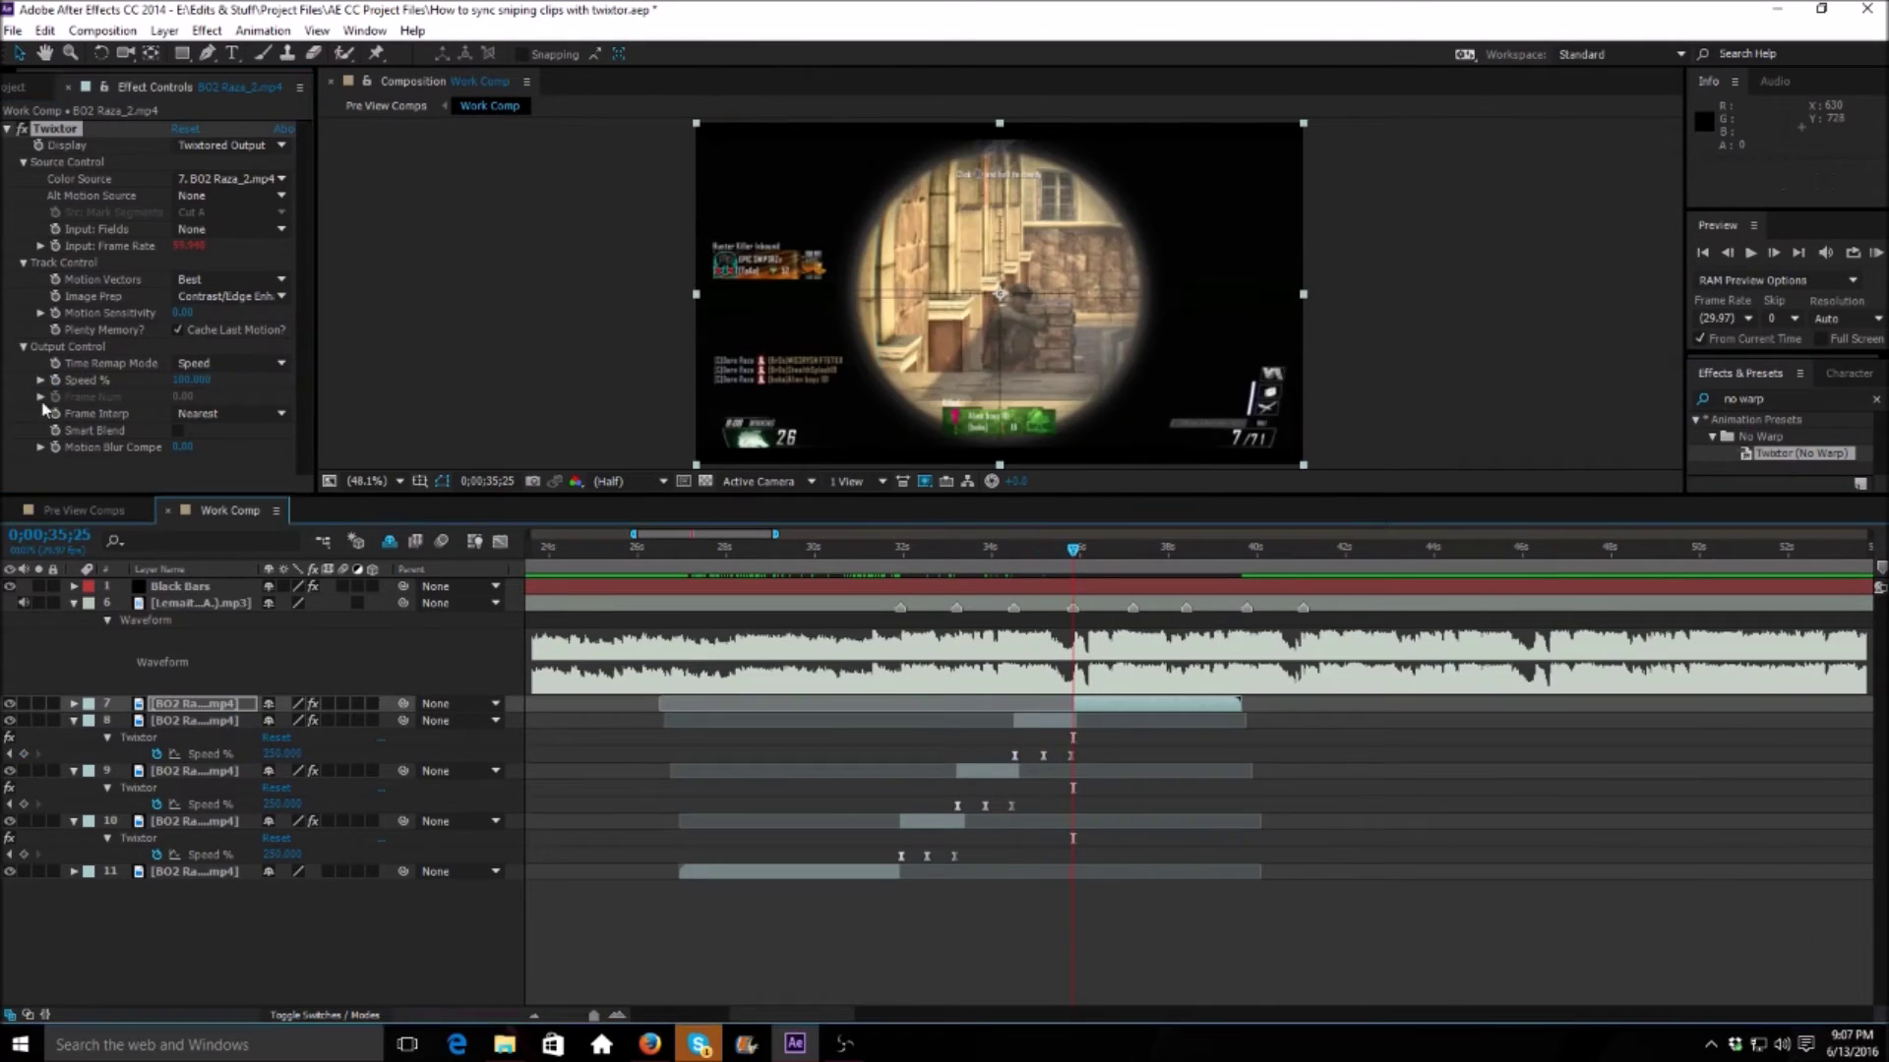
key("ctrl+v")
key("Page_Down")
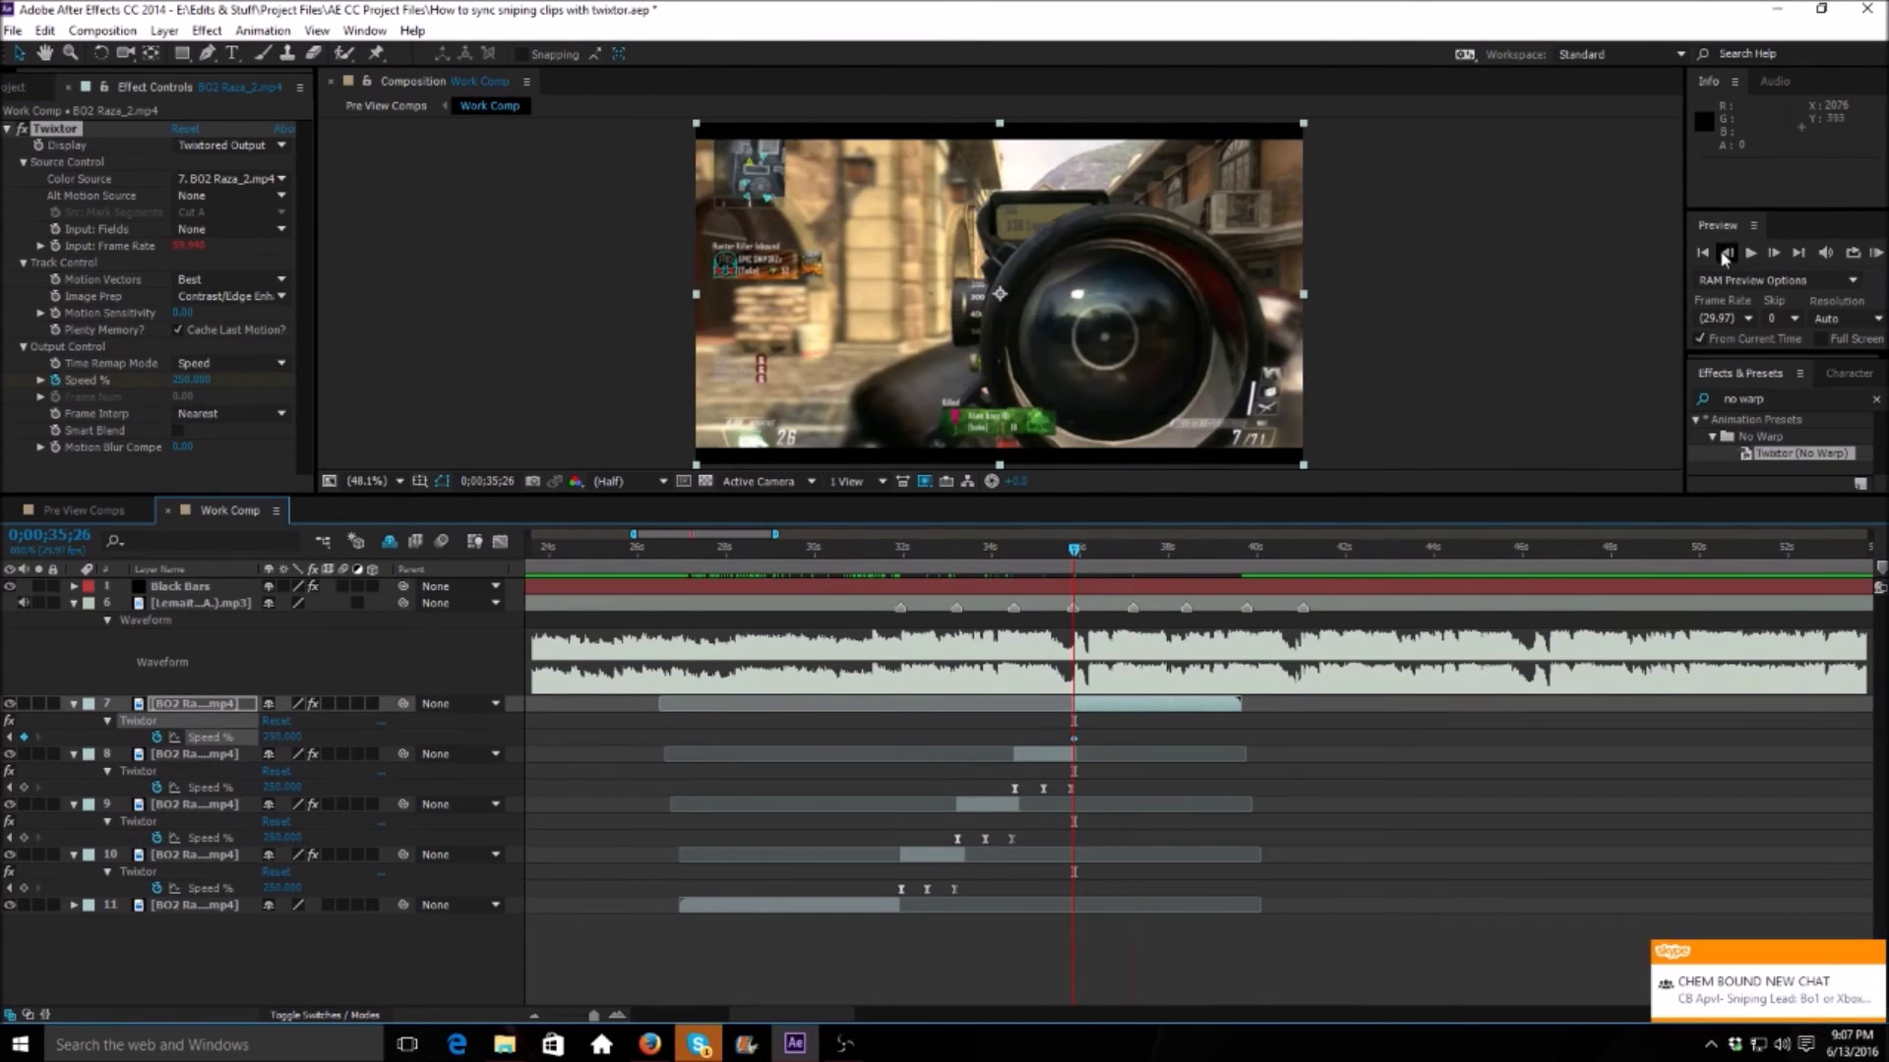
key("k")
key("shift+Page_Up")
key("shift+Page_Up")
left_click(271, 737)
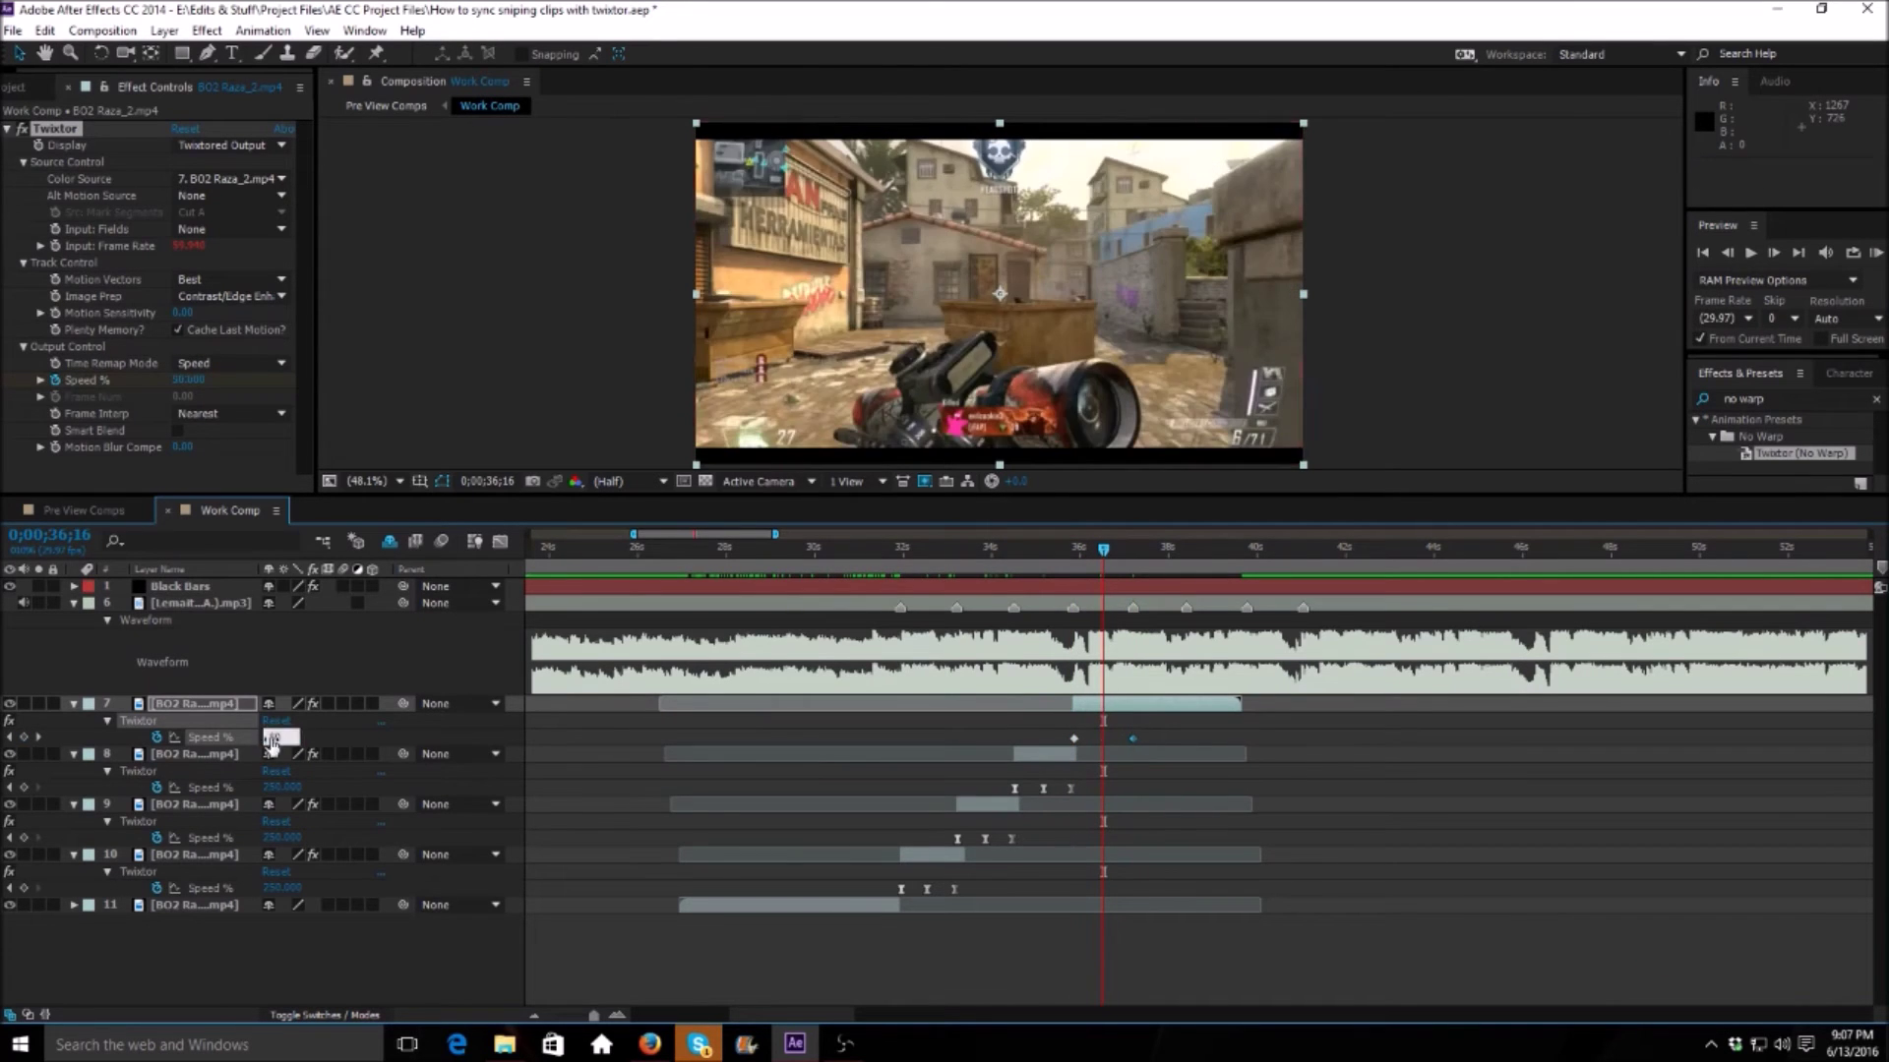
type("50")
key("Return")
key("shift+F3")
key("ctrl+a")
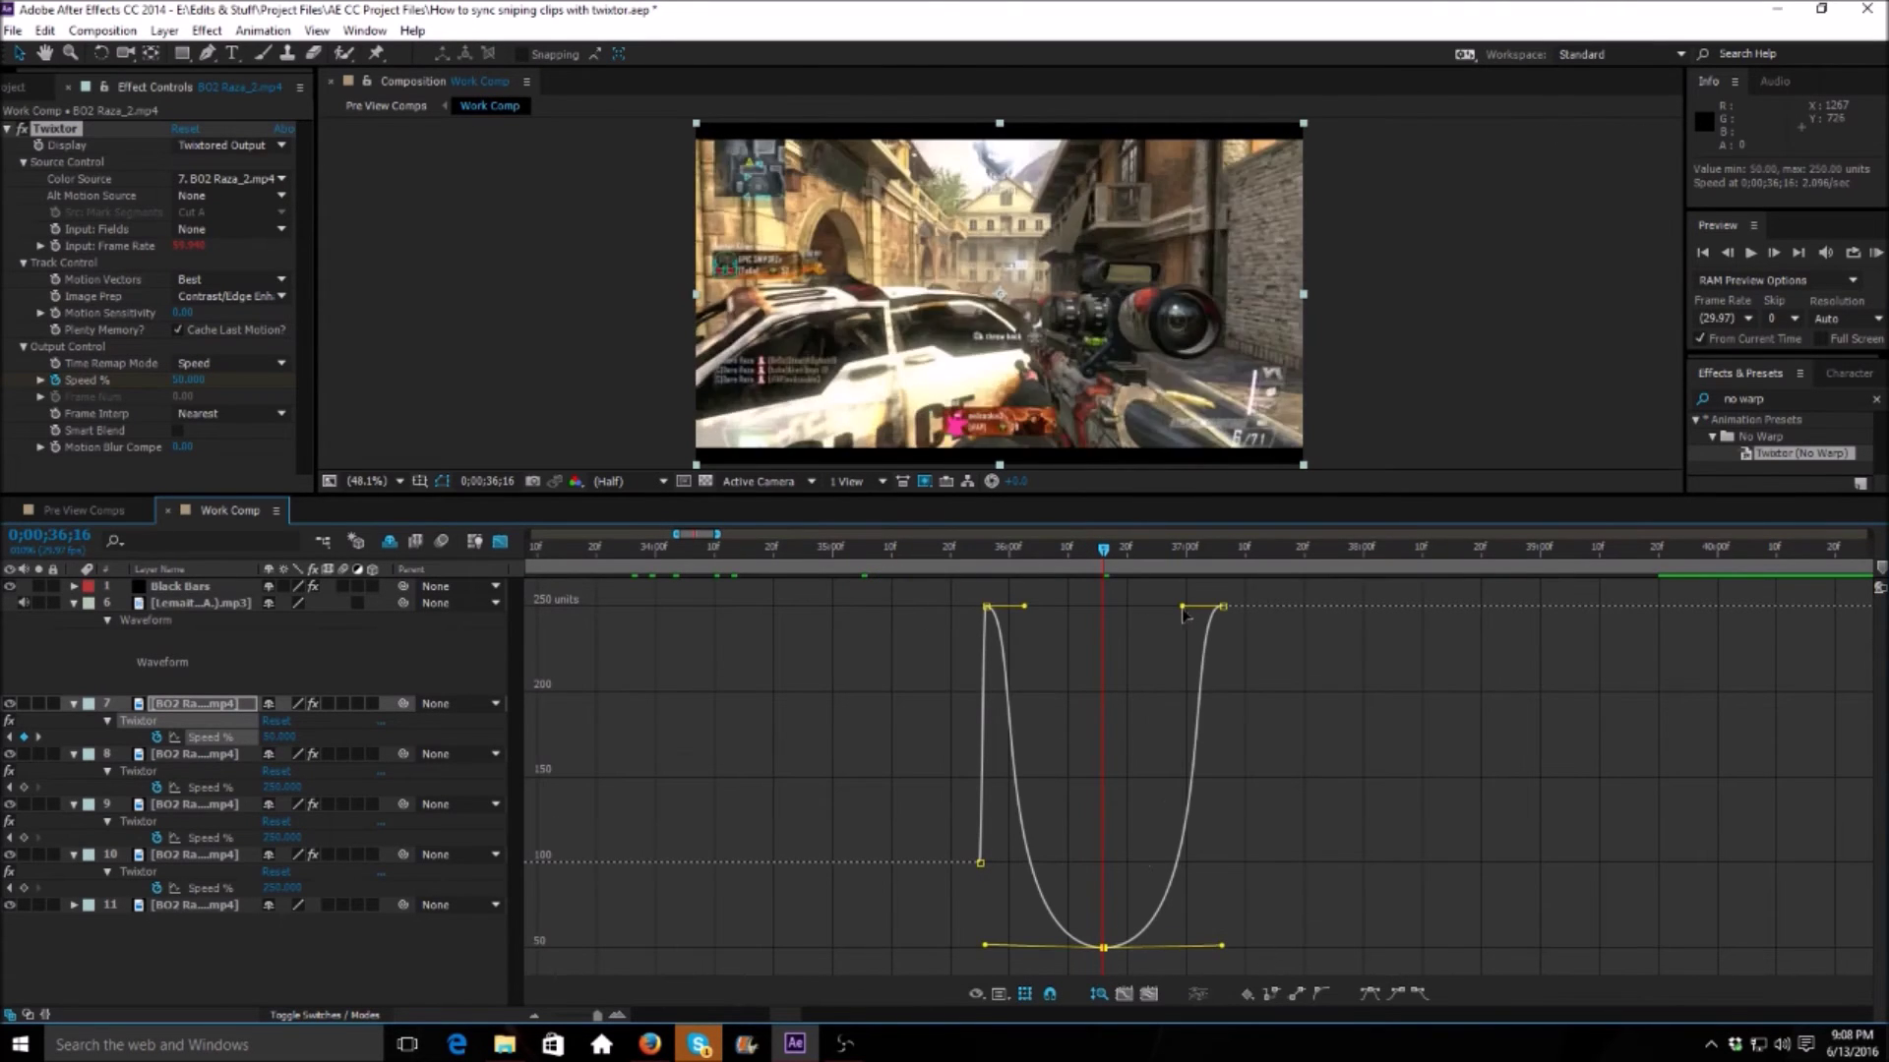
key("shift+F3")
left_click(534, 1015)
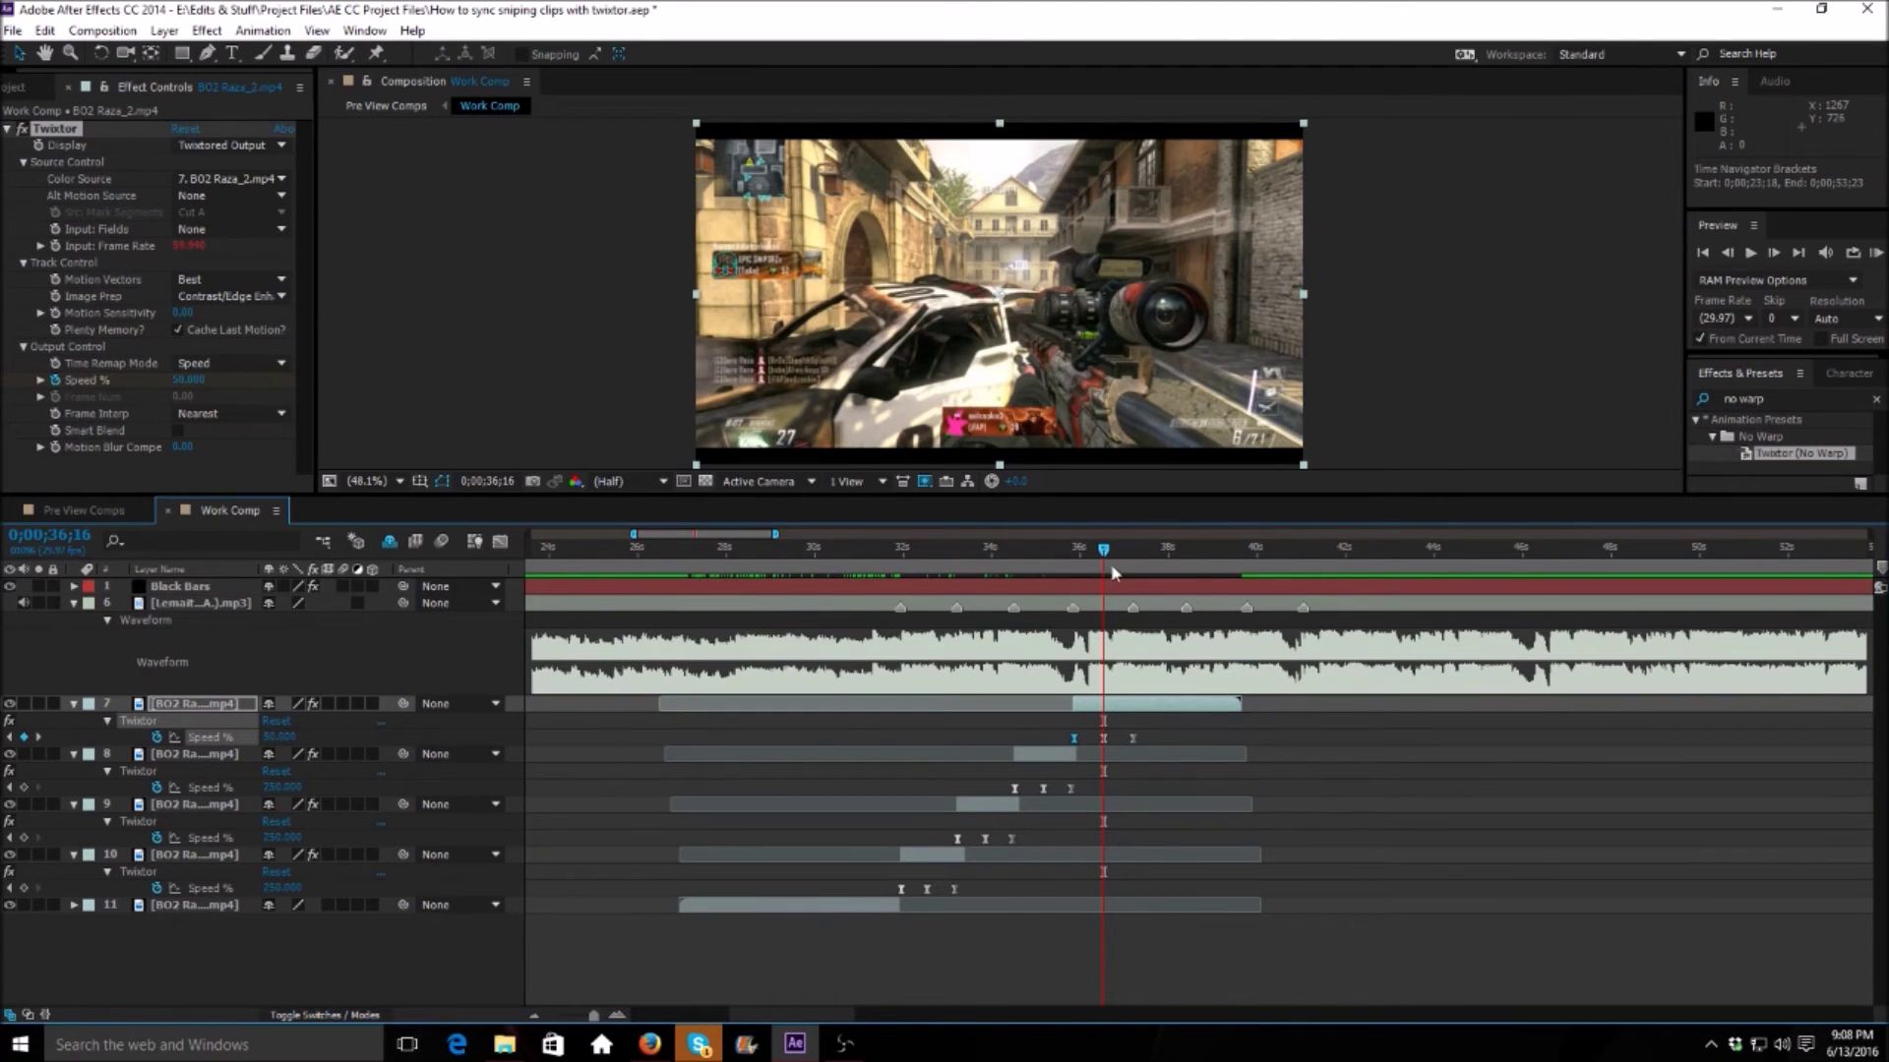
Step: Trim off layer 7's leftover end and layer 11's front piece, then preview
left_click_drag(1103, 545, 1135, 545)
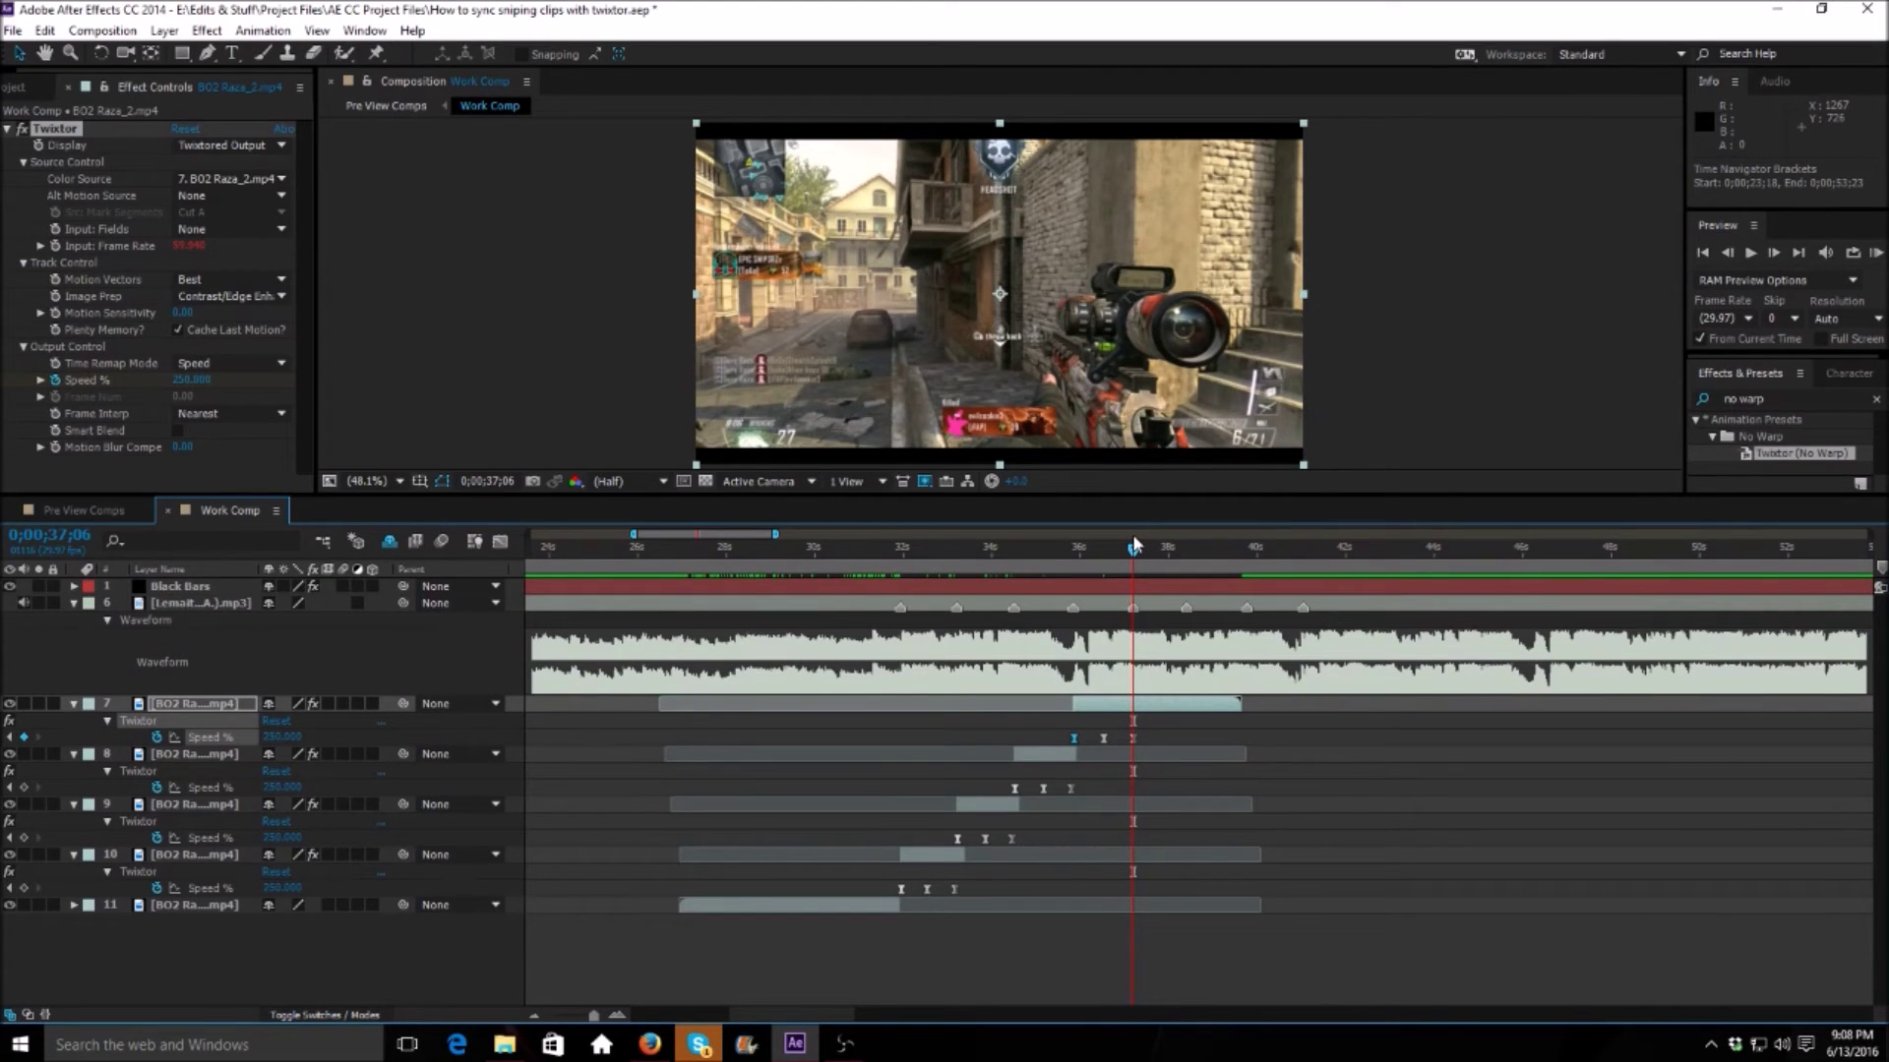
key("ctrl+shift+d")
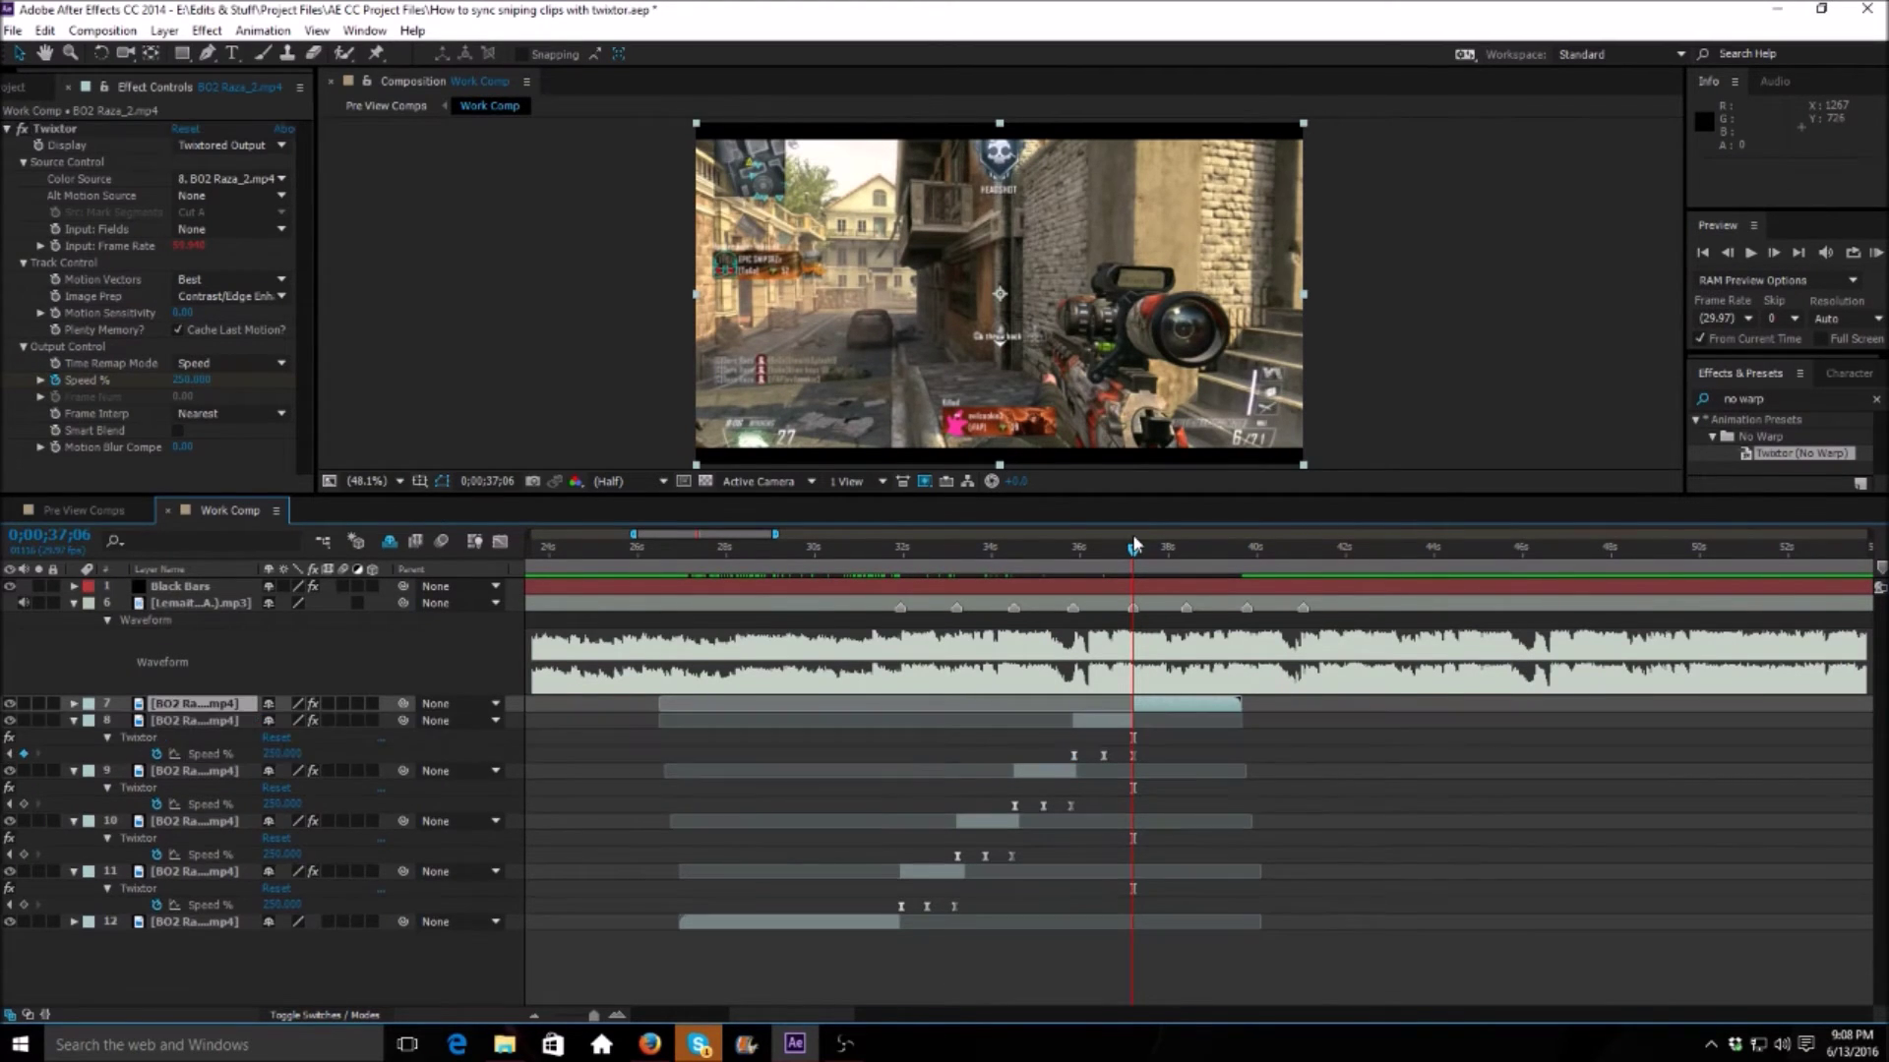
key("Delete")
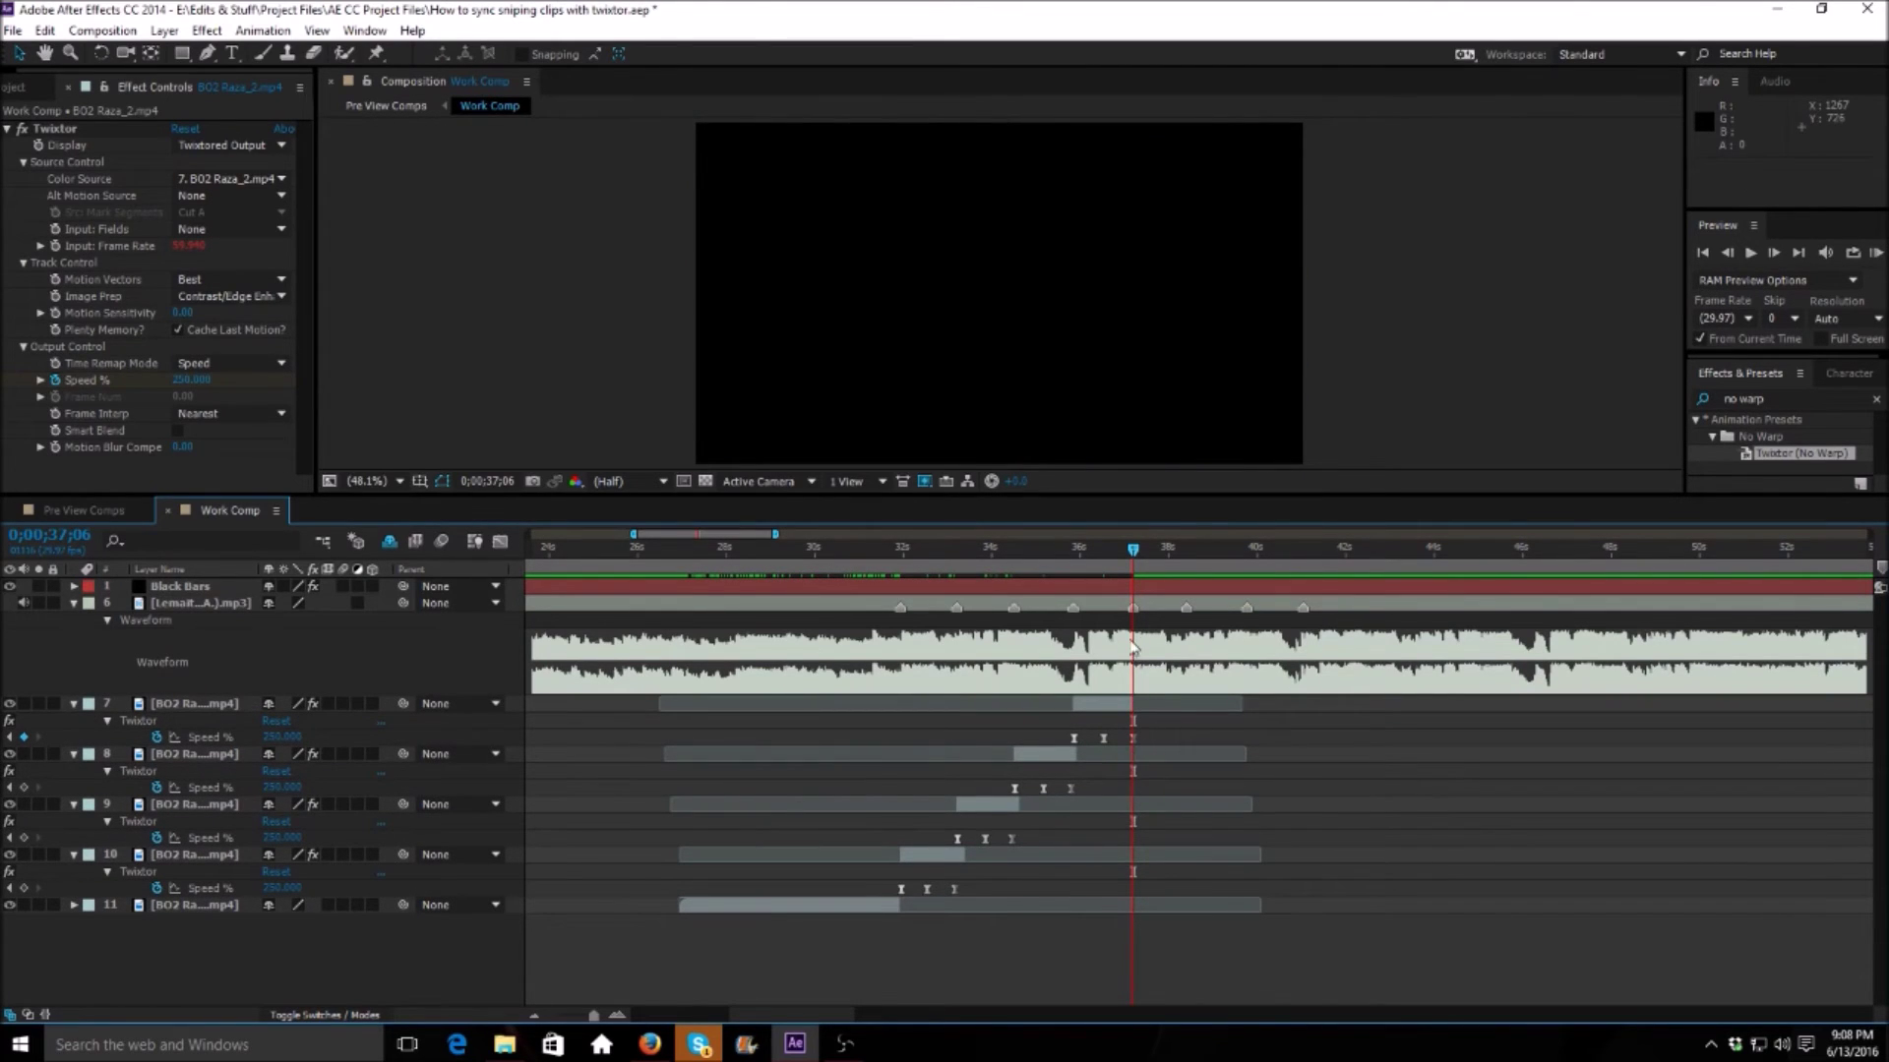
left_click_drag(814, 549, 853, 562)
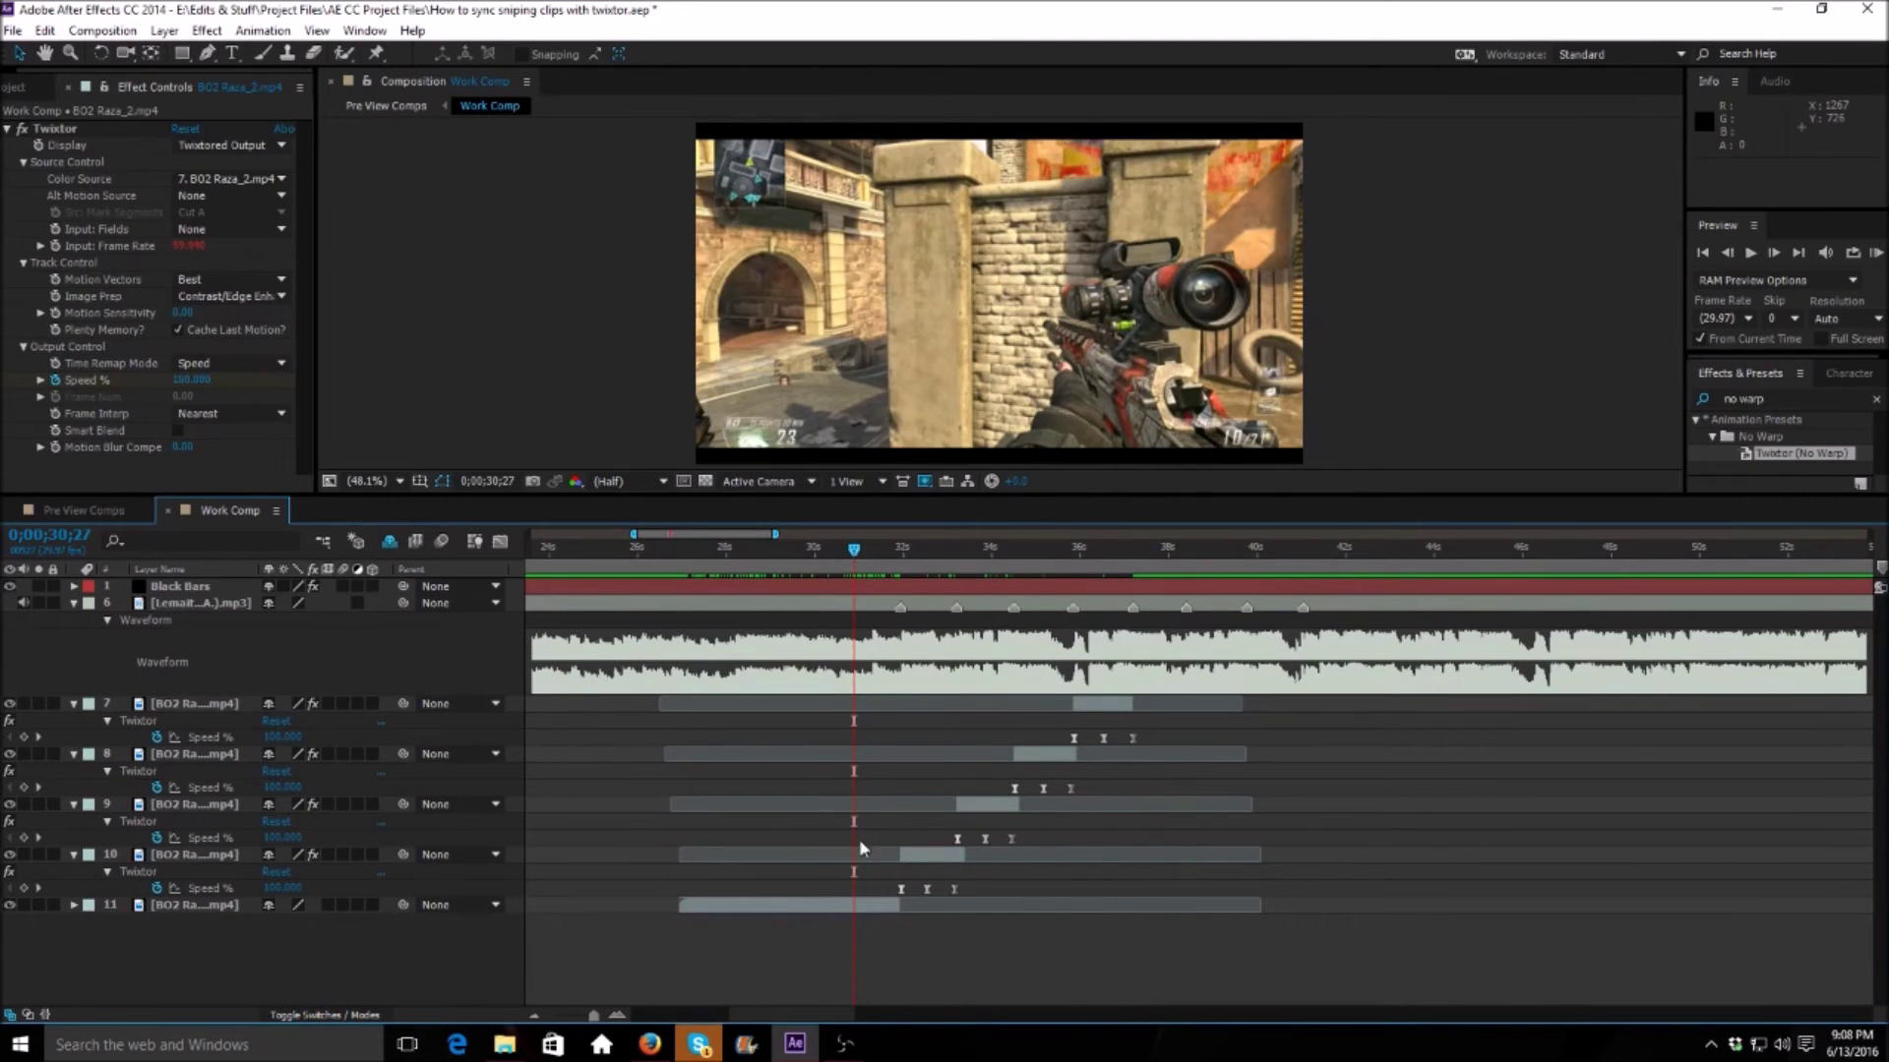
left_click(879, 905)
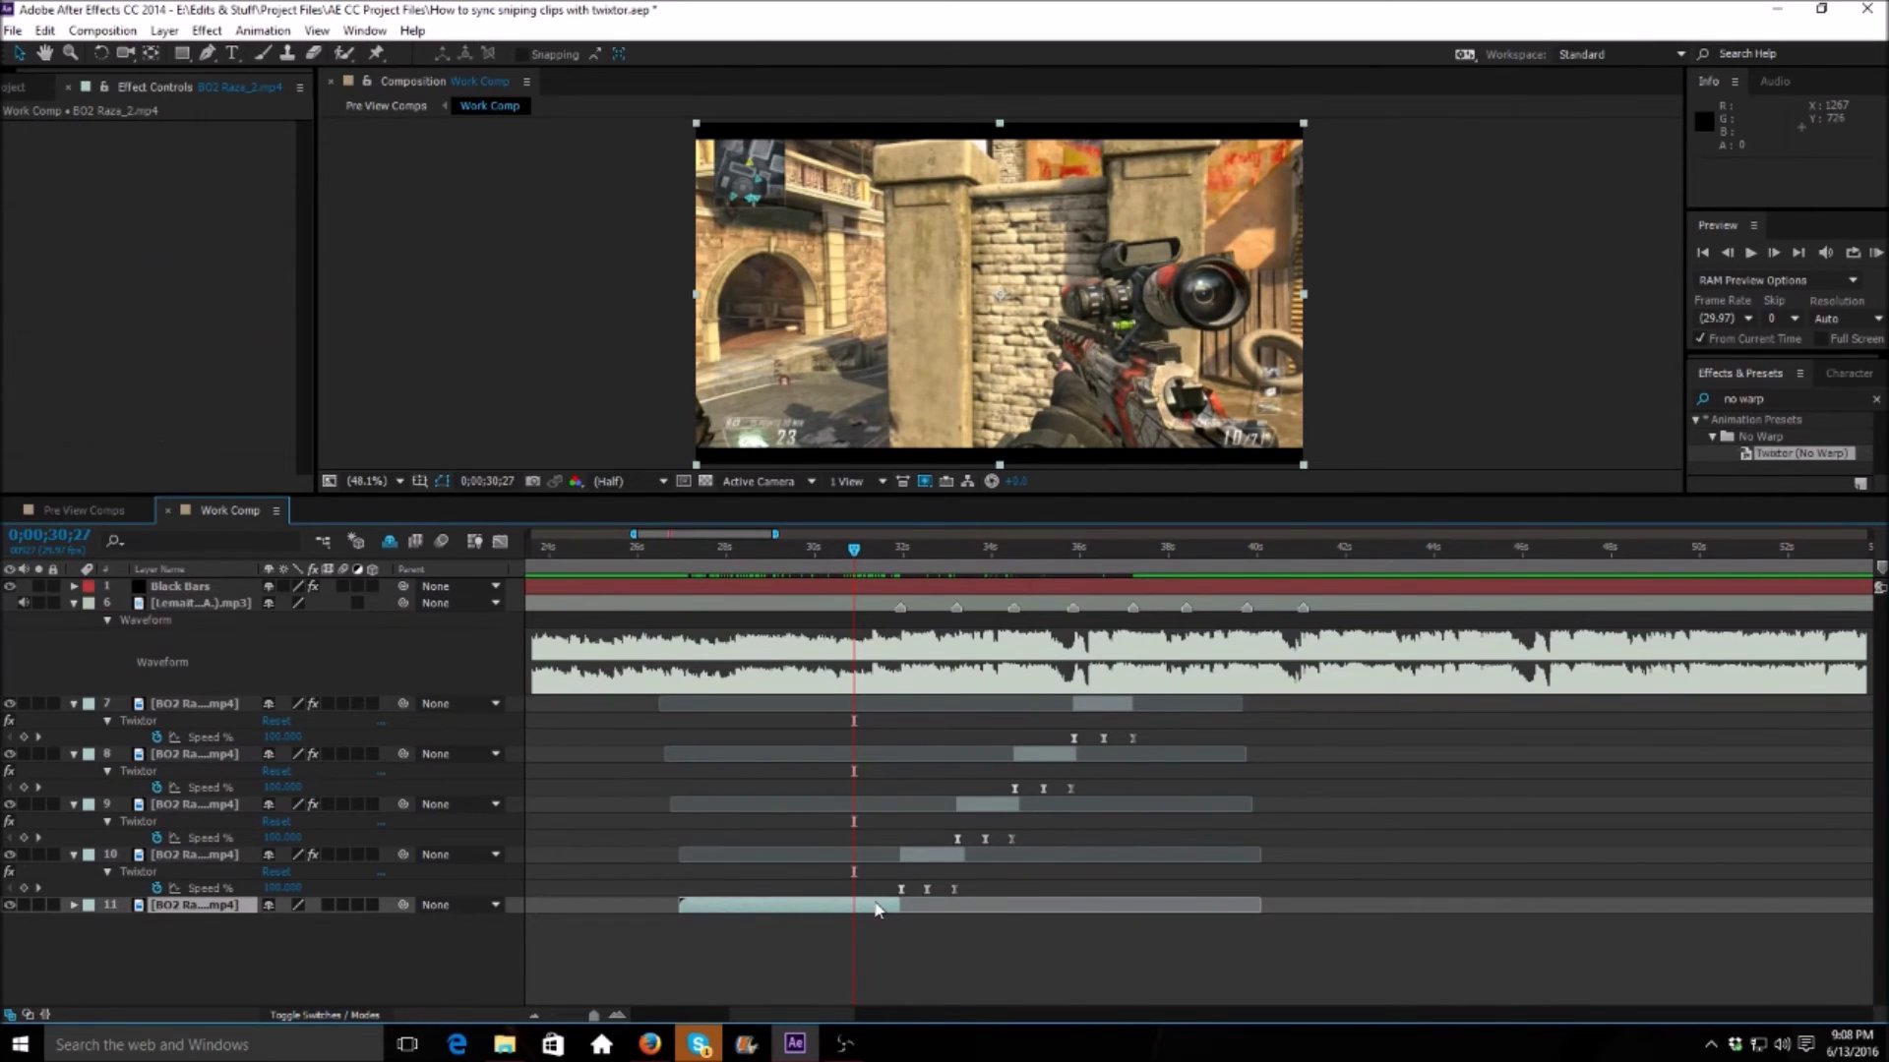
key("ctrl+shift+d")
left_click(813, 925)
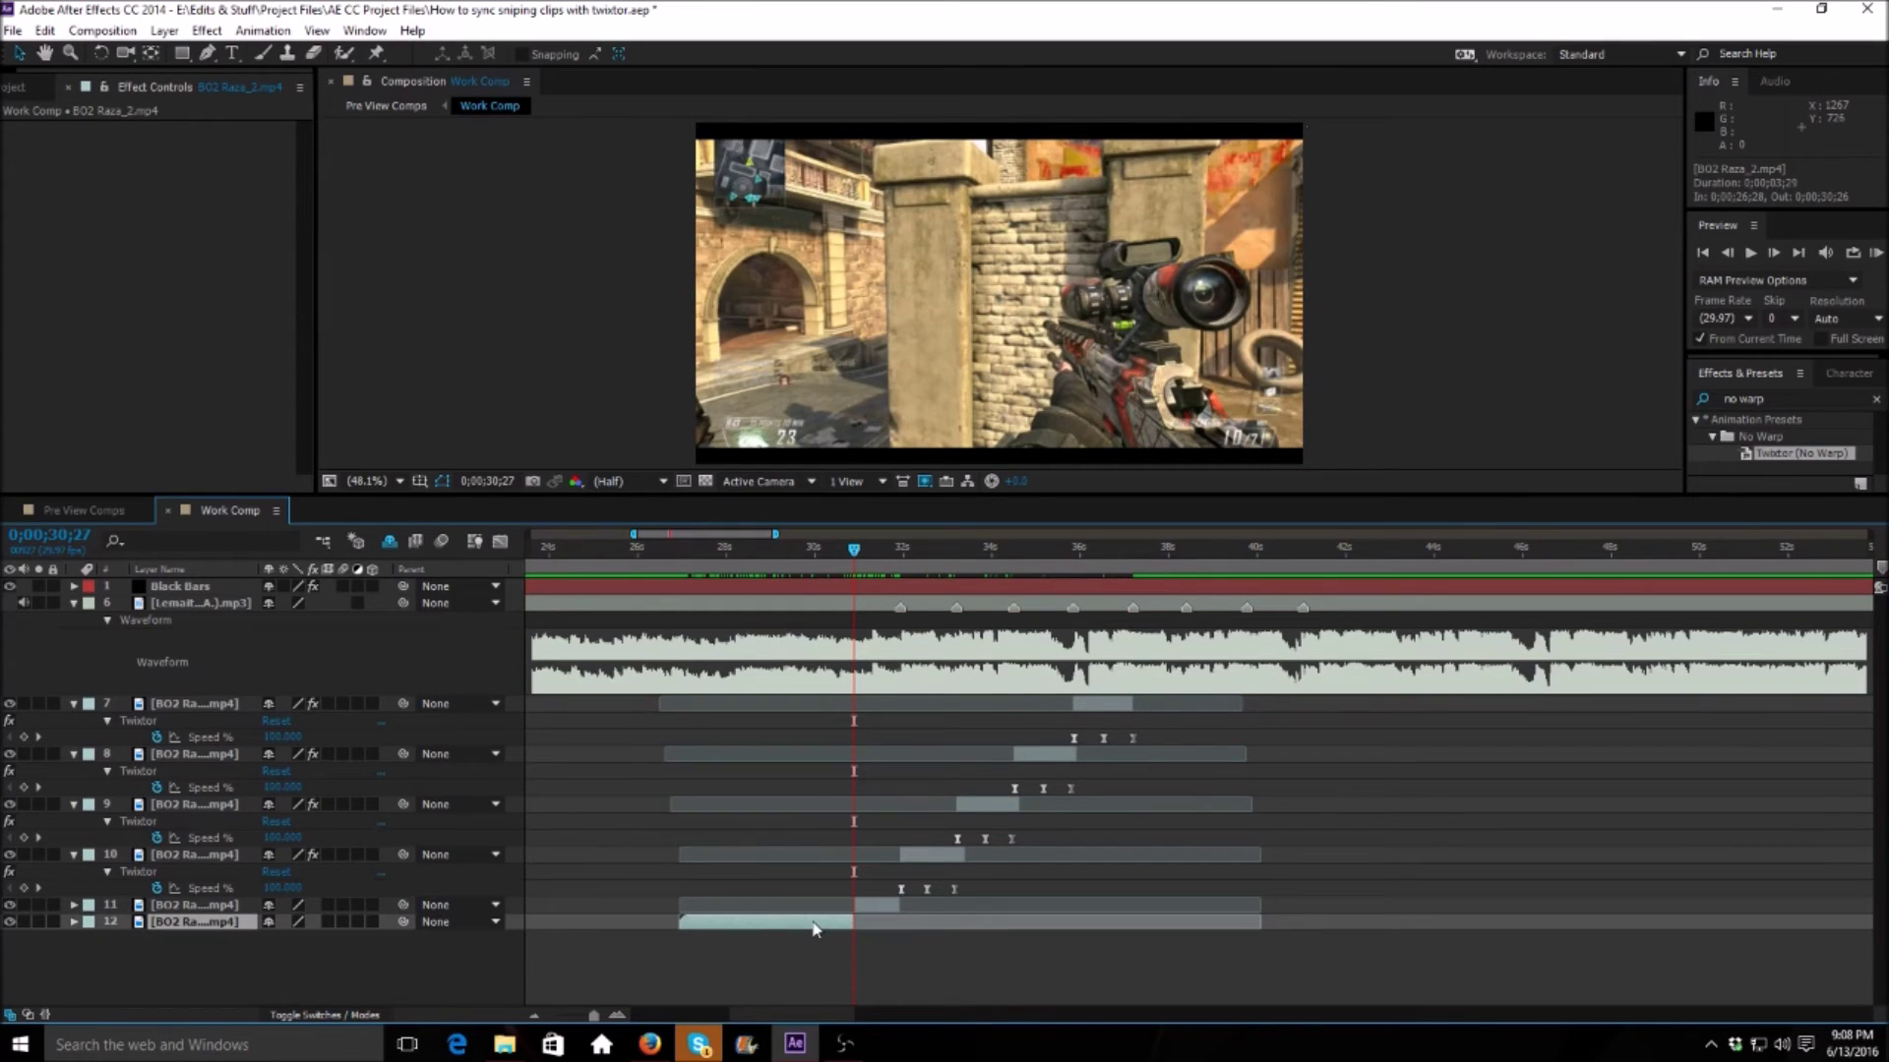
key("Delete")
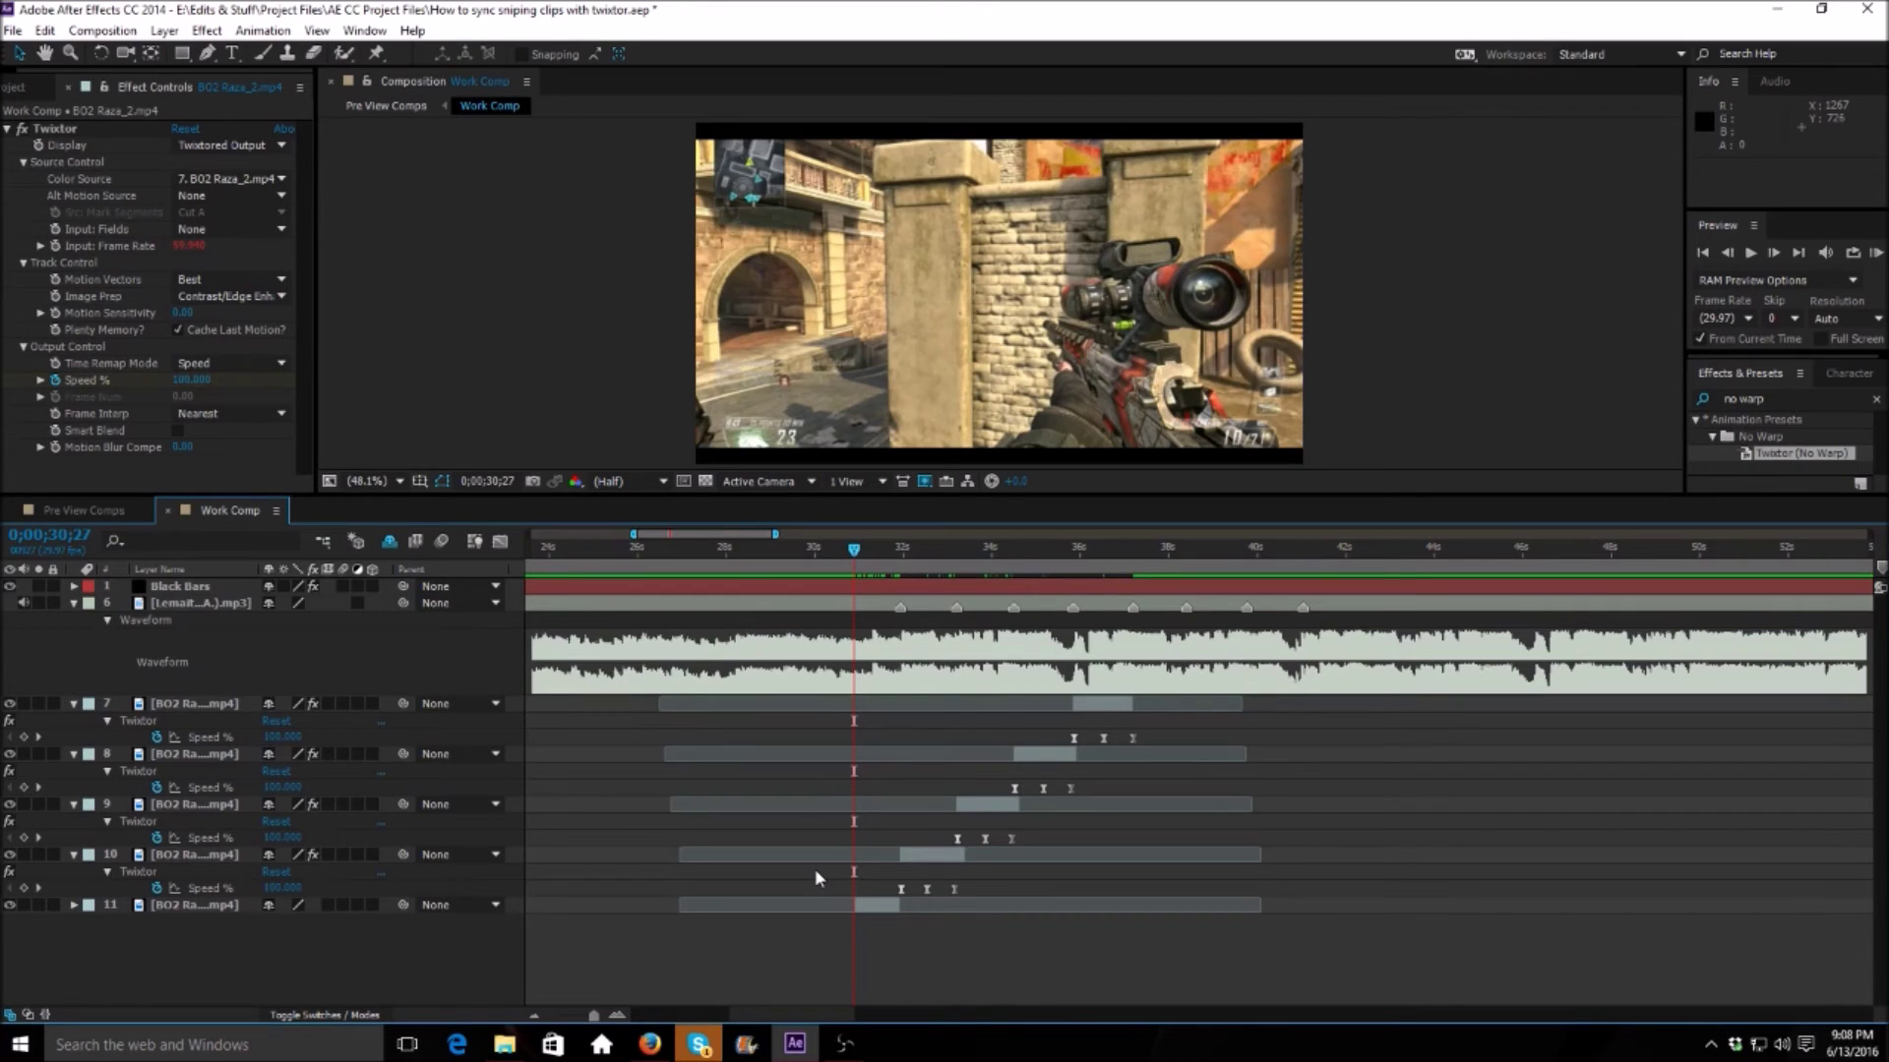
key("KP_0")
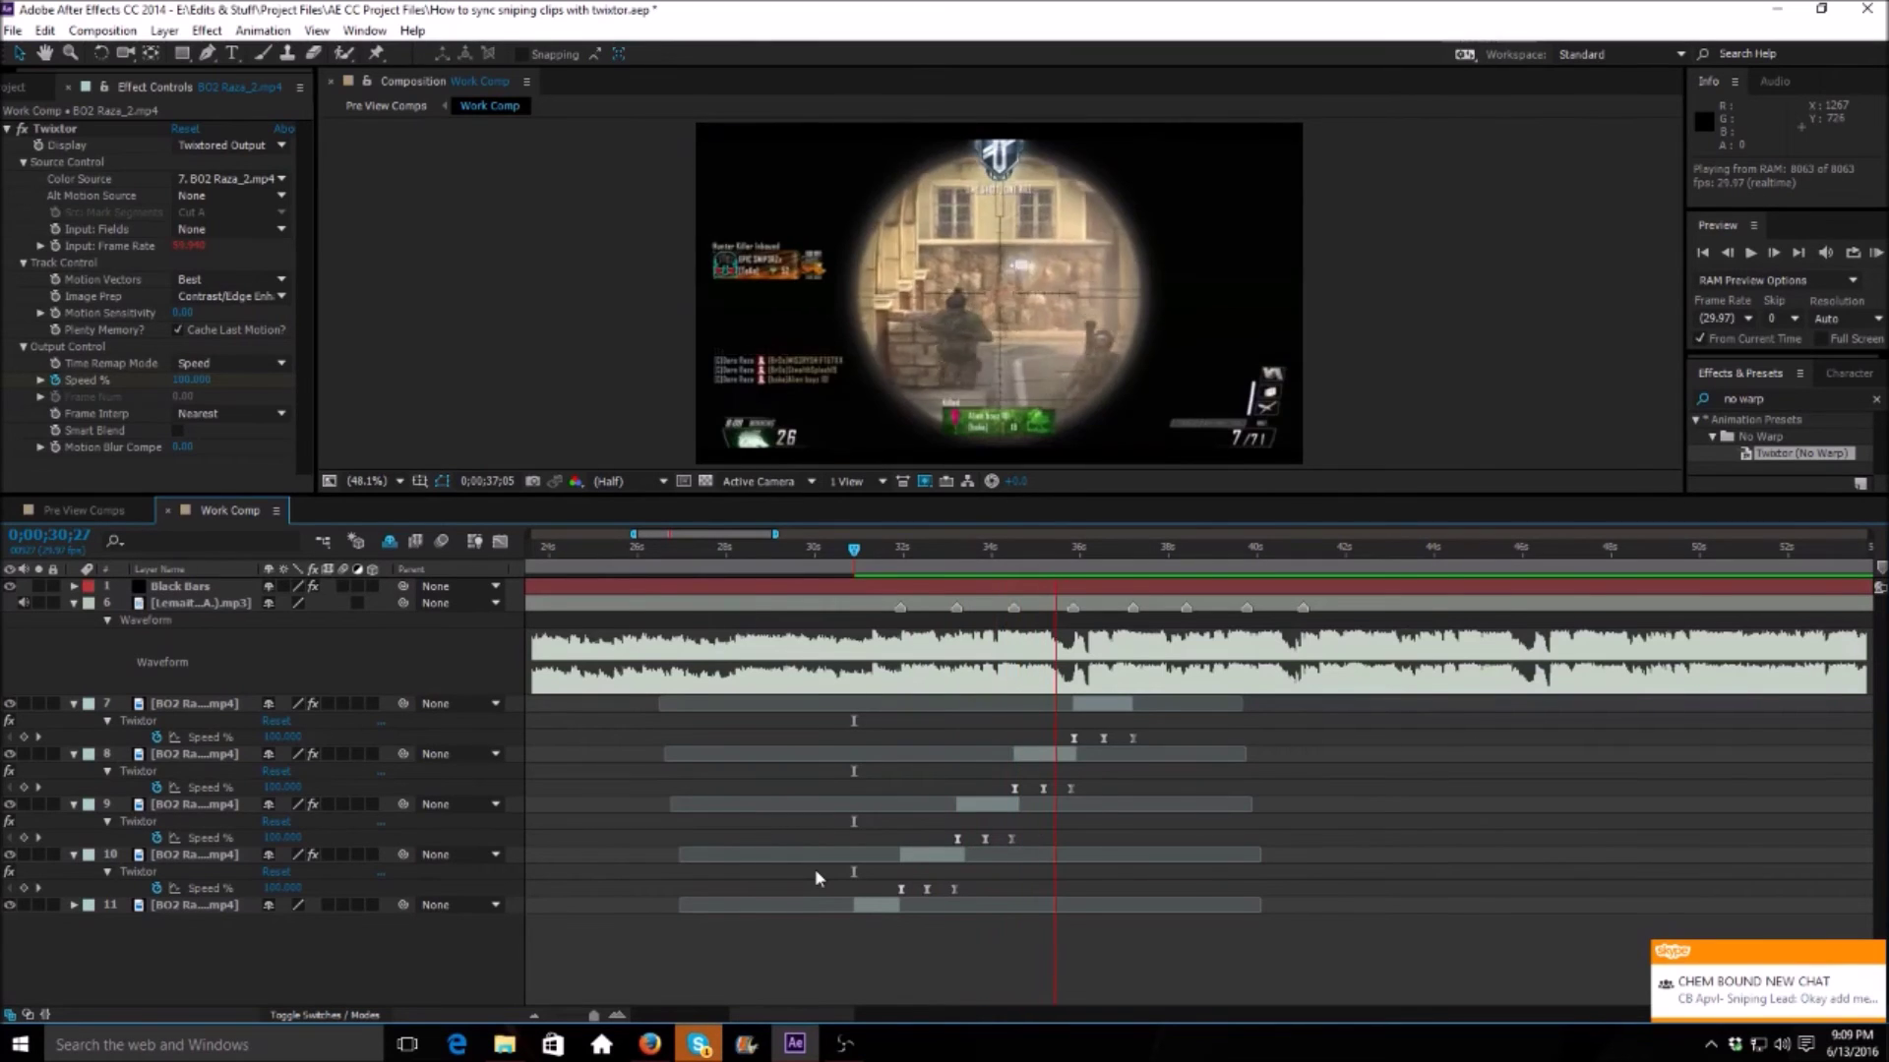
key("space")
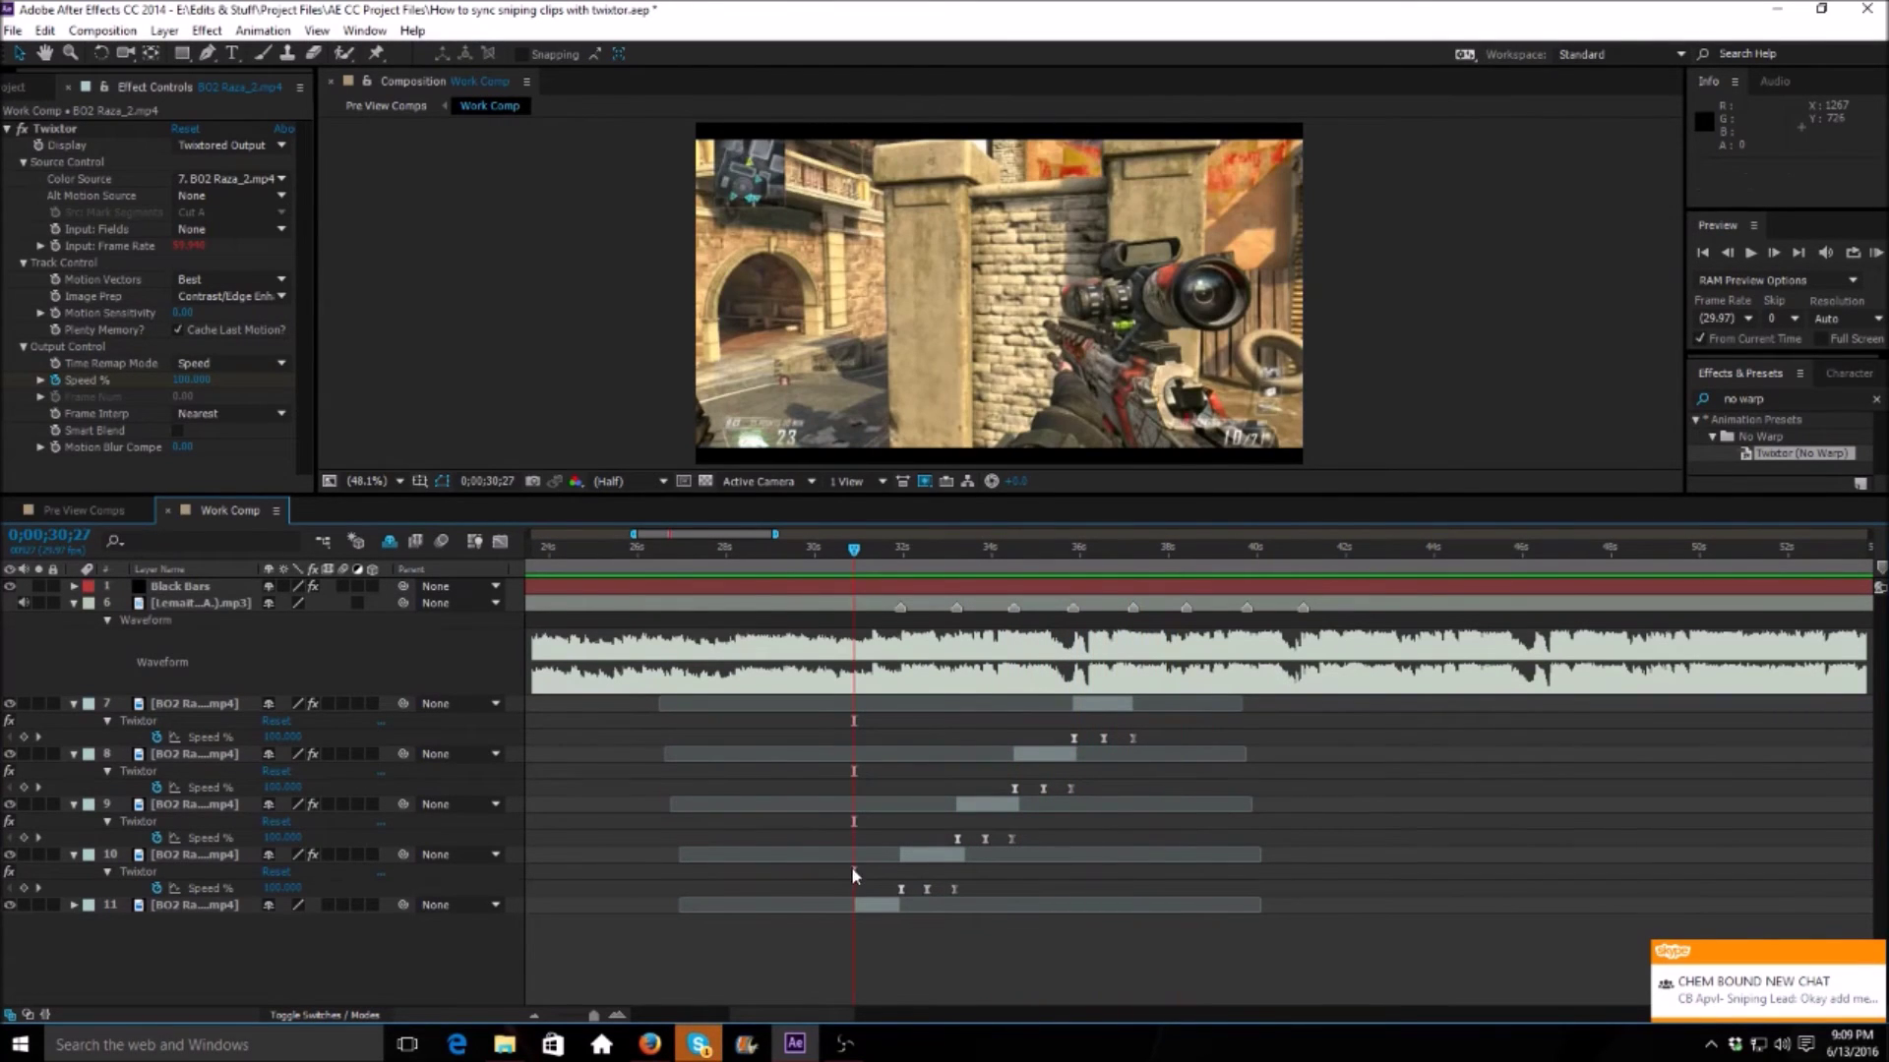
Step: Drop Ballista Shot.wav from Audio > Gun Shots into the Work Comp at 0;00;31;28
left_click(73, 720)
left_click(74, 737)
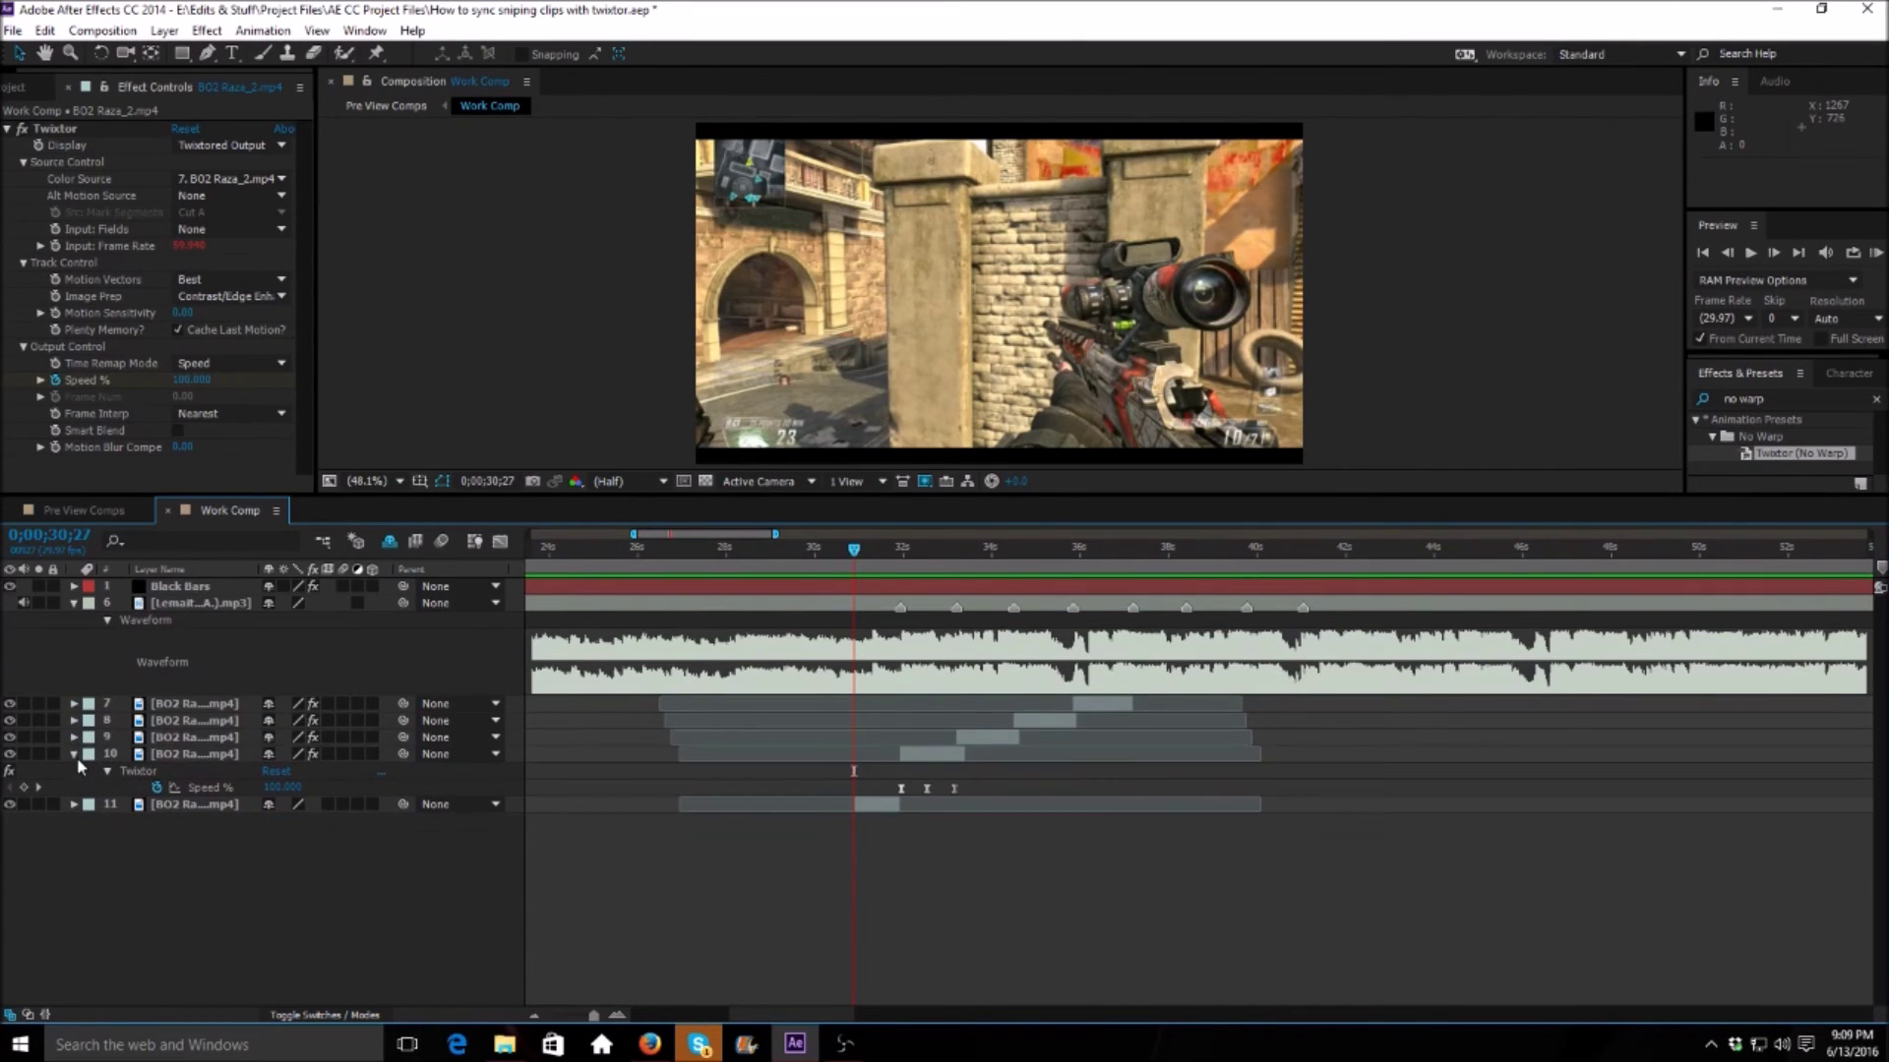
left_click(74, 754)
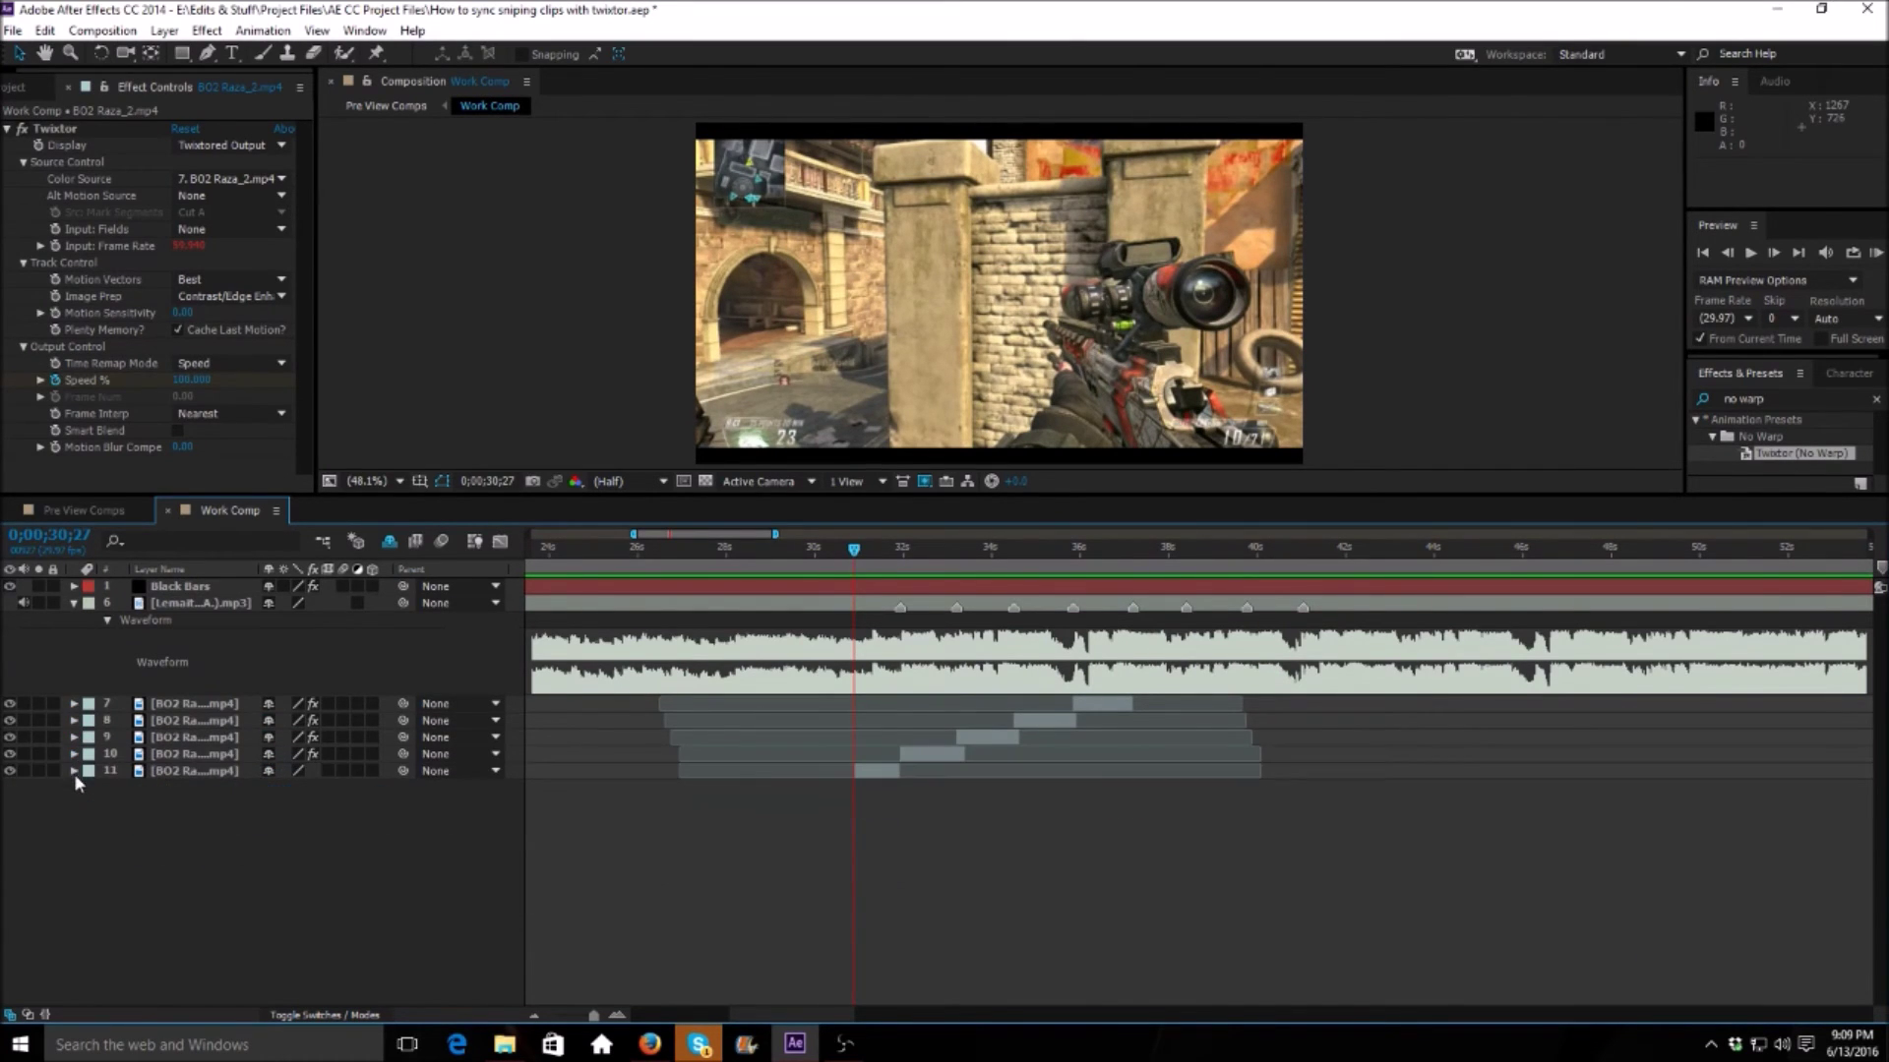
left_click(36, 90)
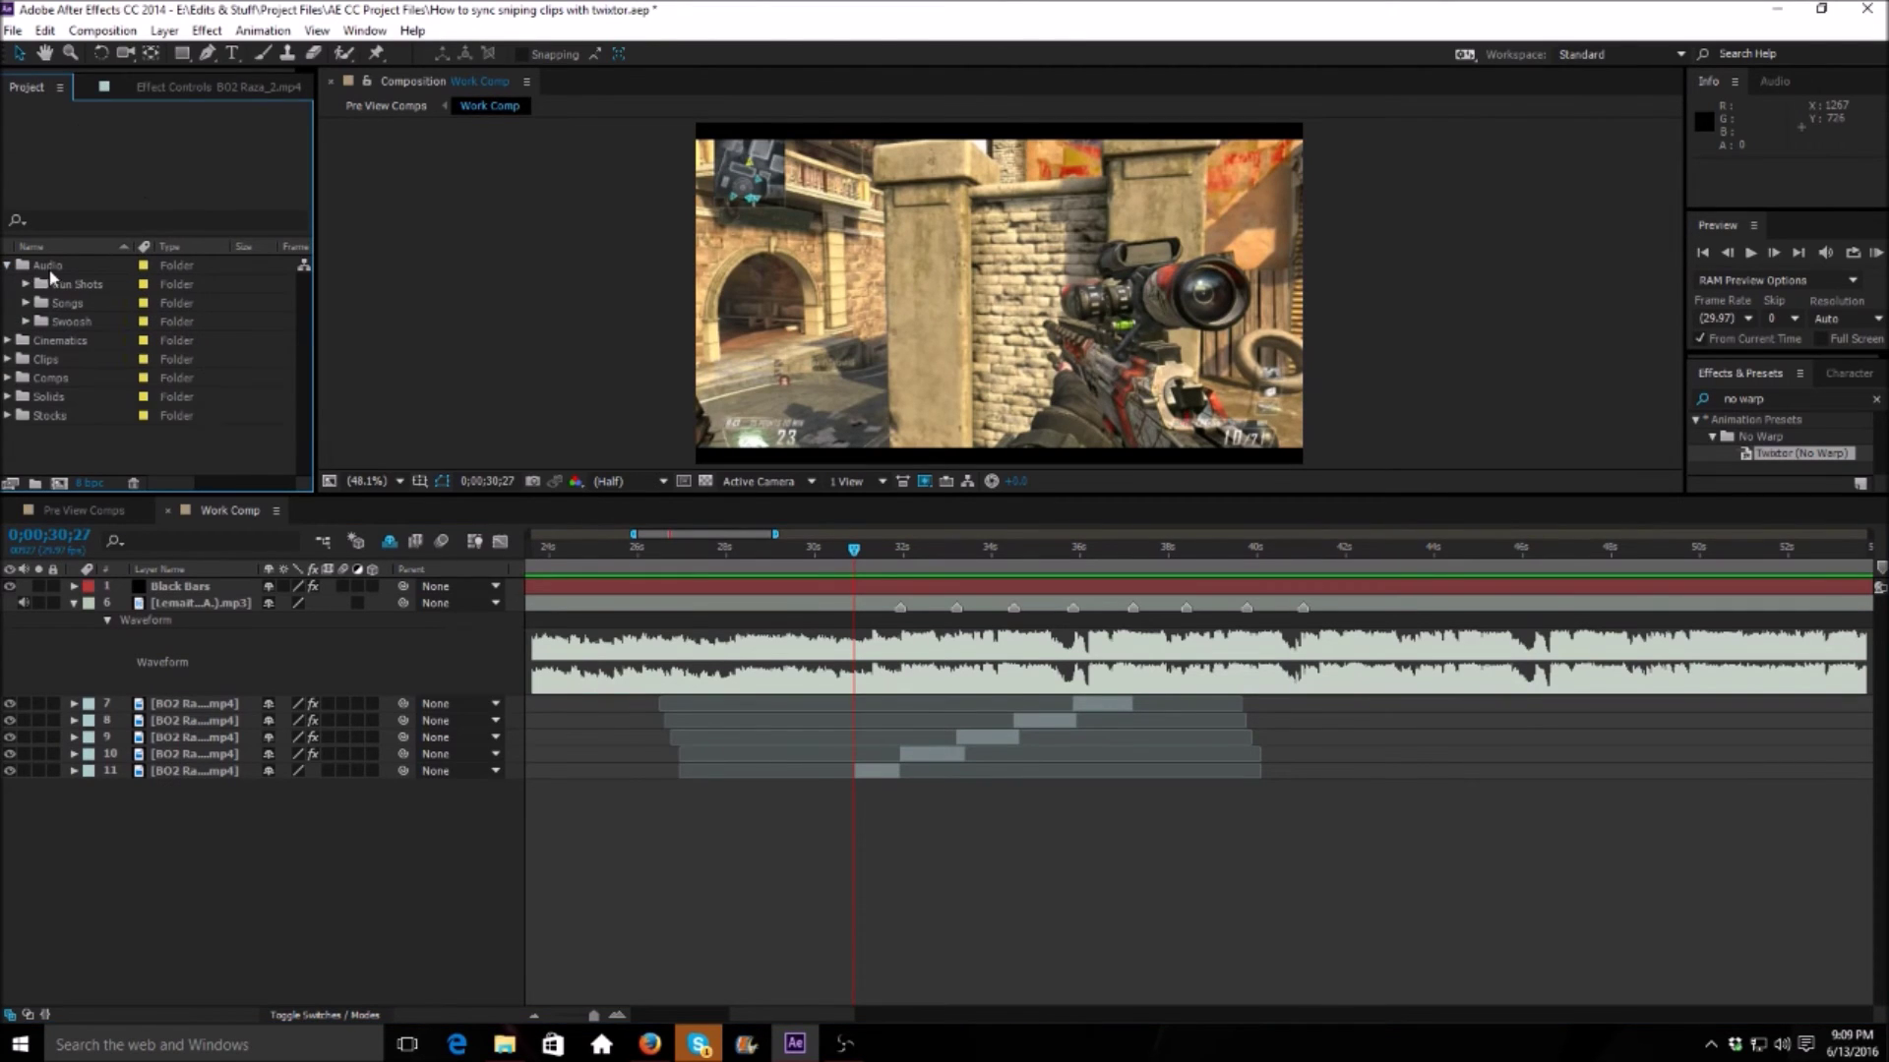
left_click(26, 285)
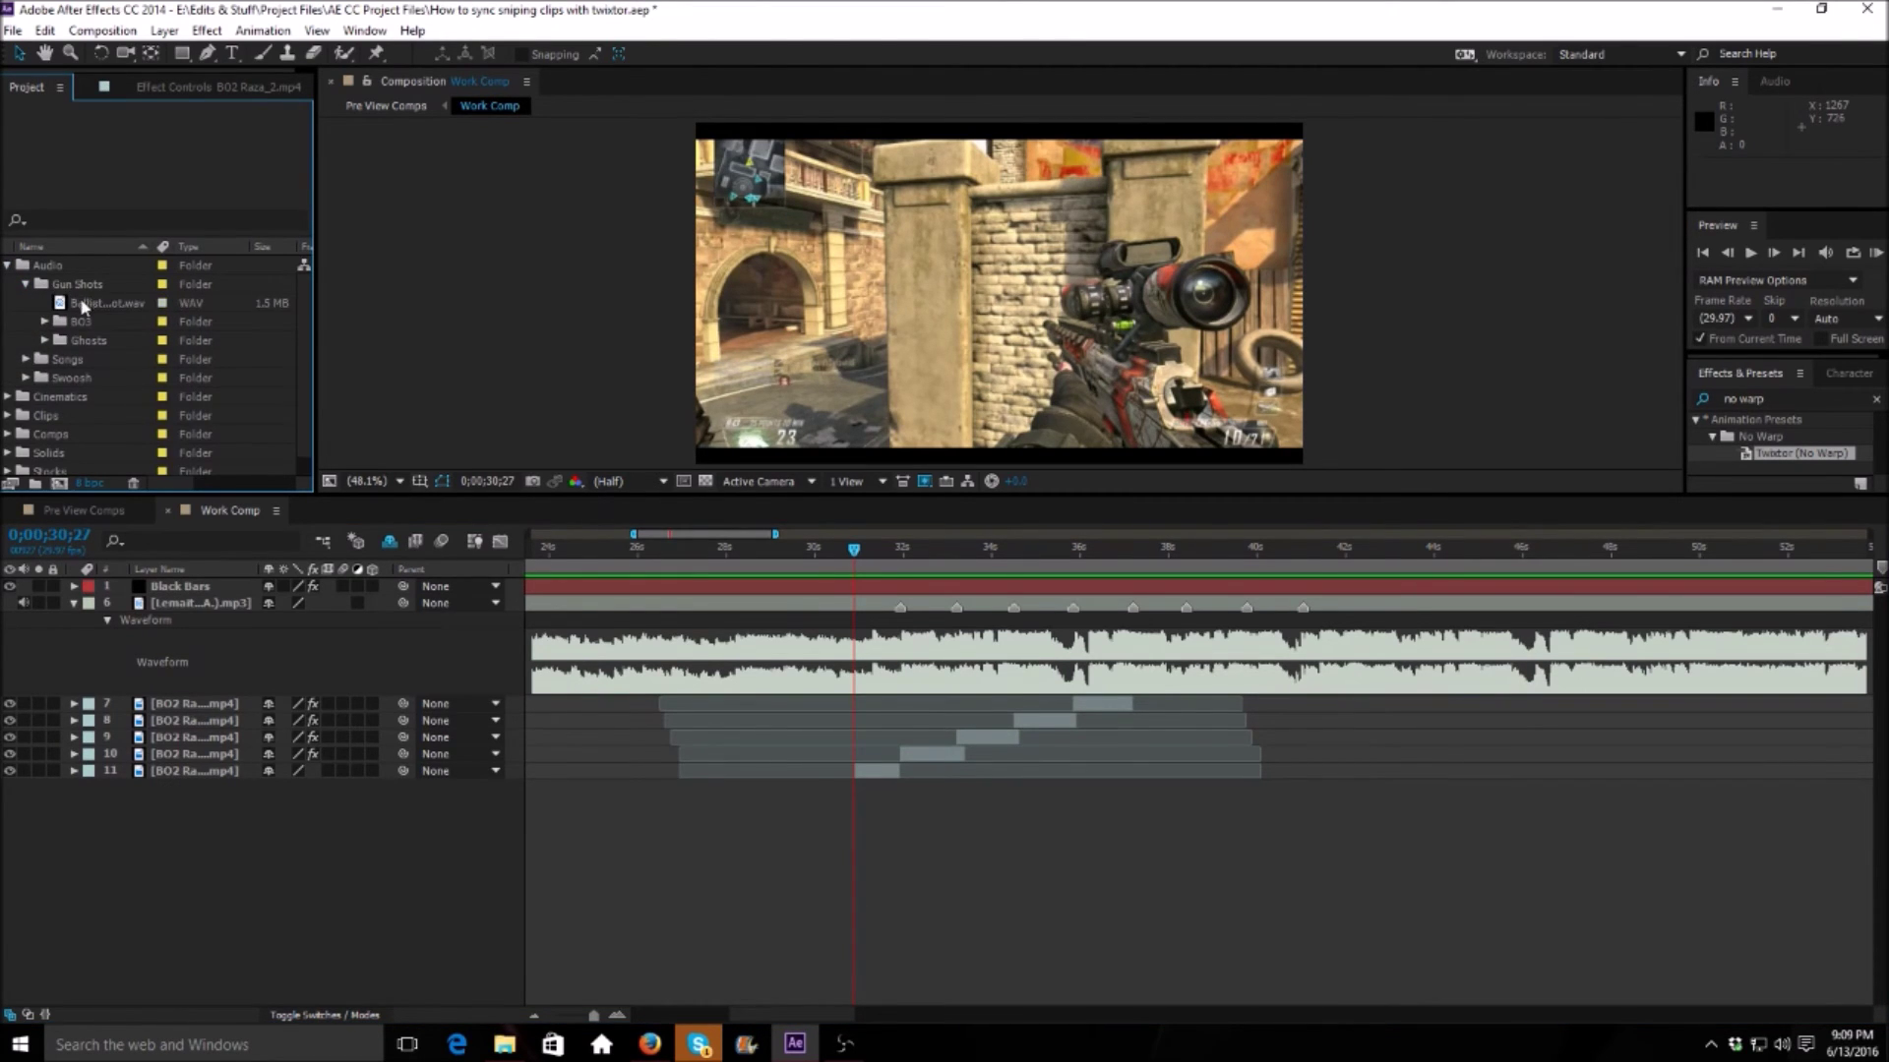
left_click_drag(81, 303, 284, 763)
left_click_drag(893, 563, 902, 563)
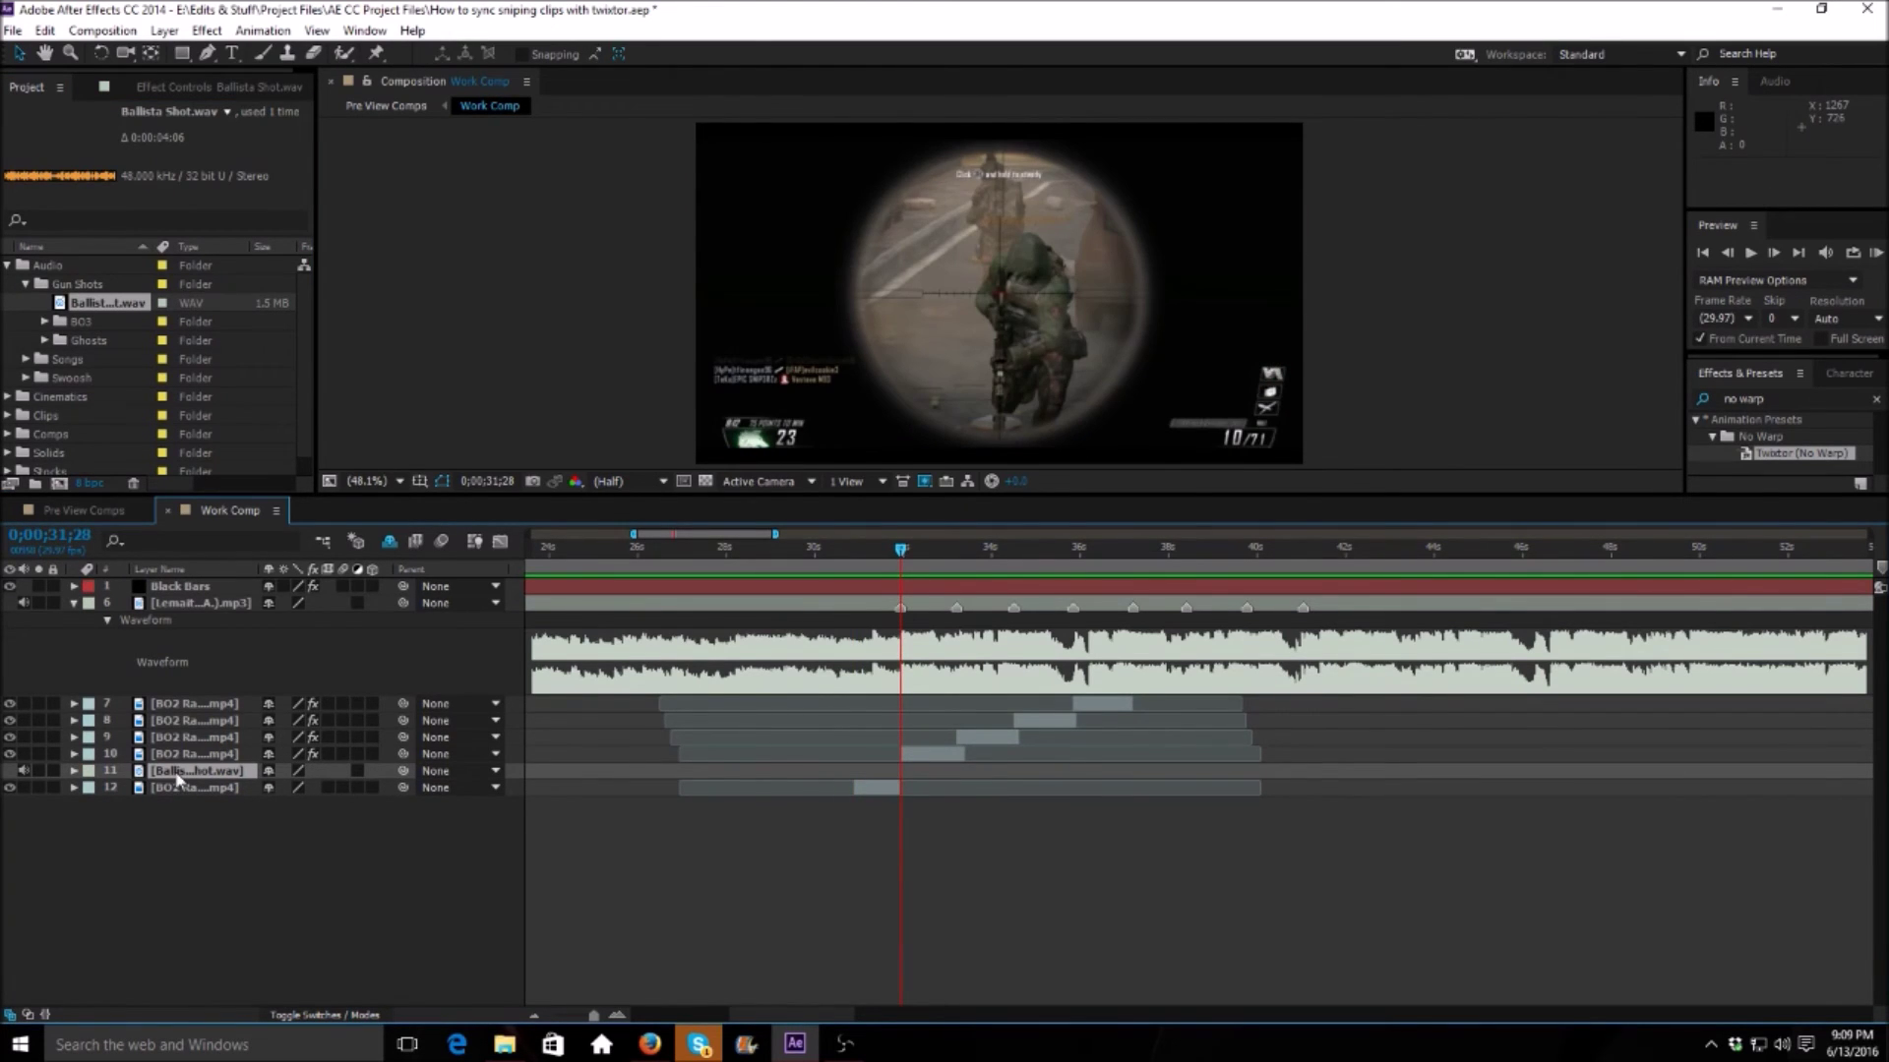
Step: Lower the Ballista Shot layer's Audio Levels, trying -10 dB and then -12 dB
left_click(74, 771)
left_click(92, 788)
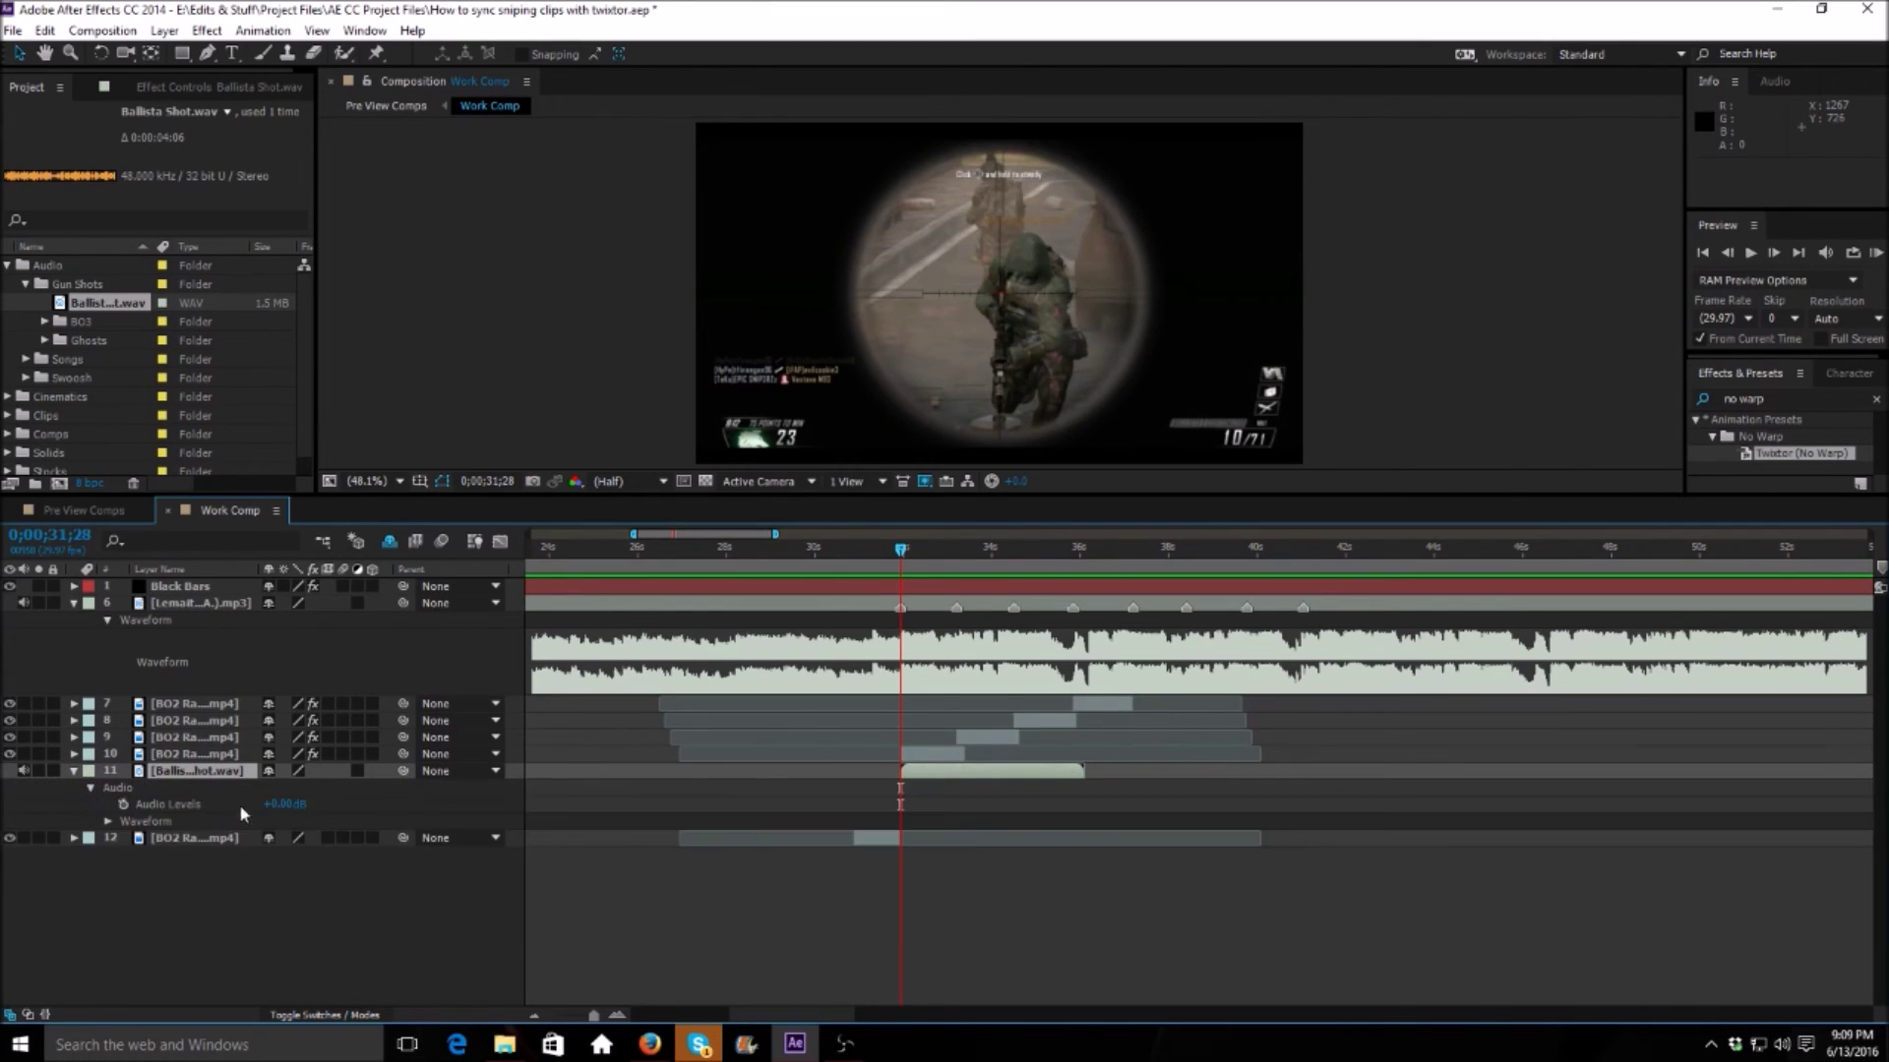
left_click(277, 804)
type("-10")
key("Return")
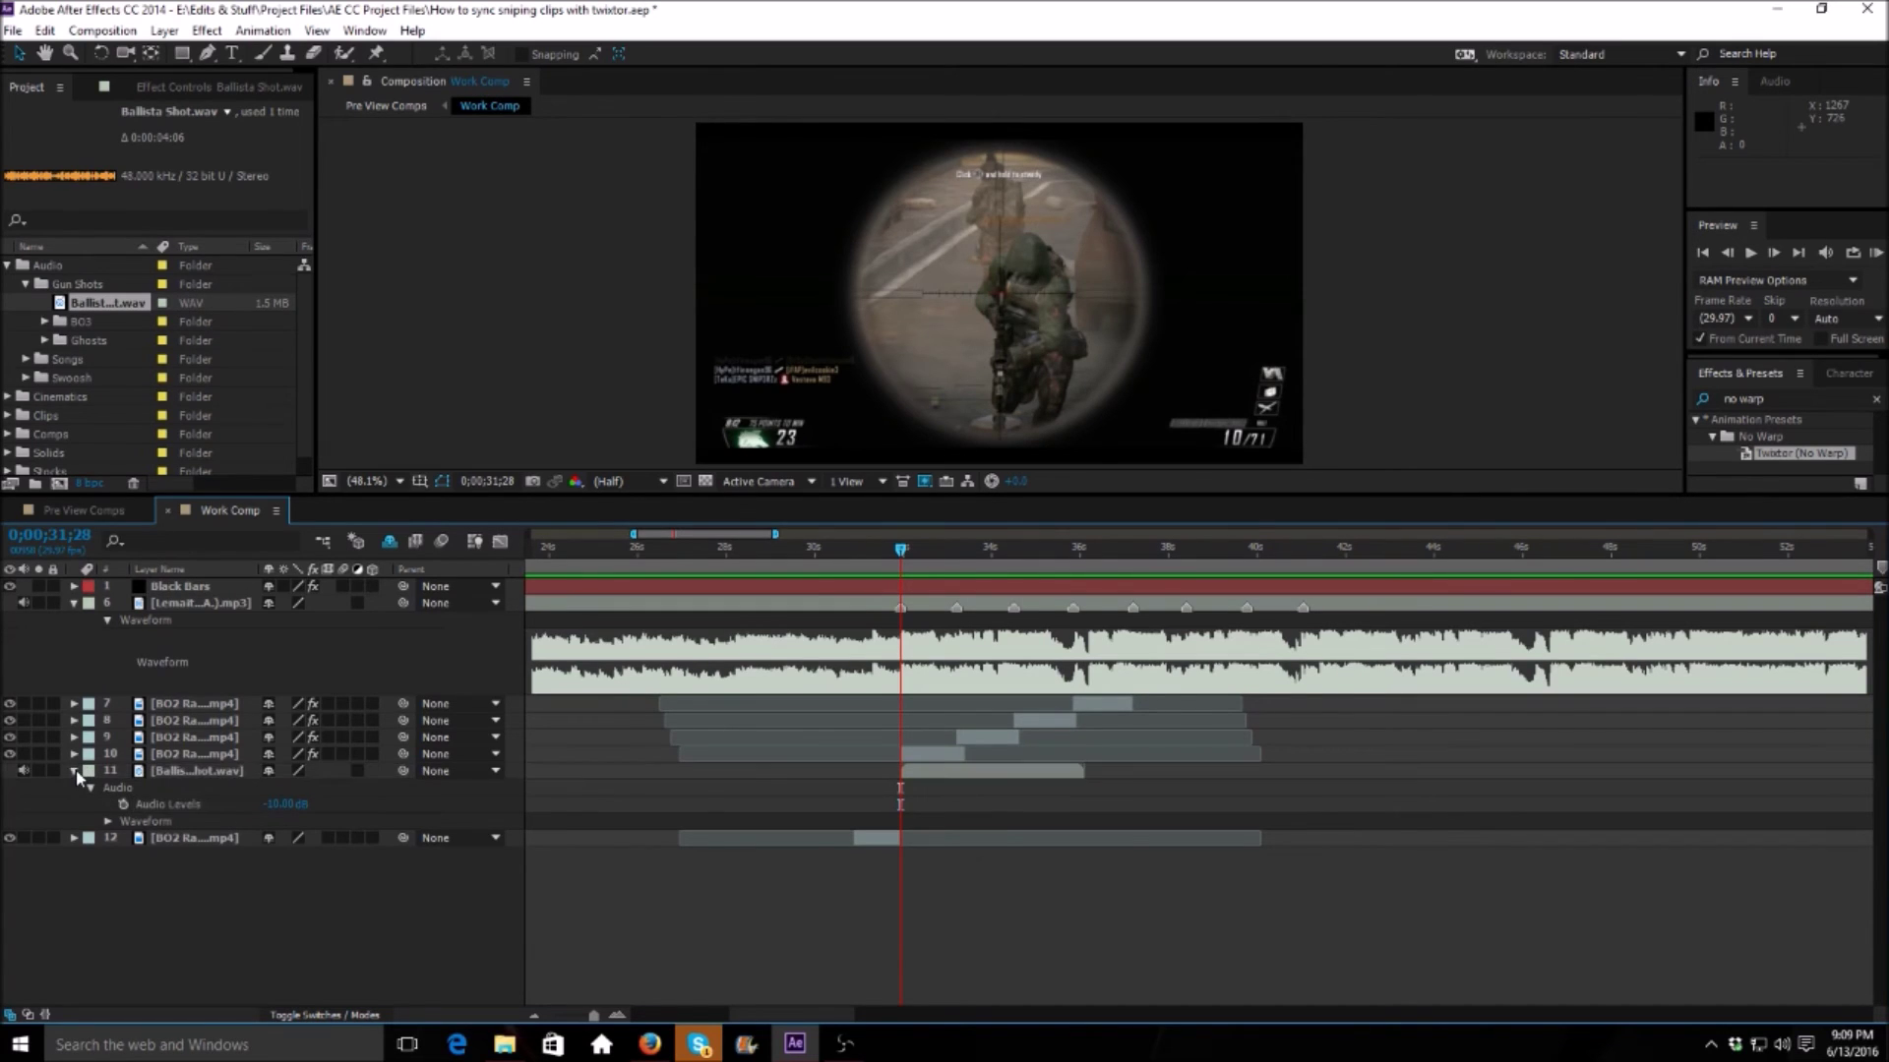
left_click(74, 771)
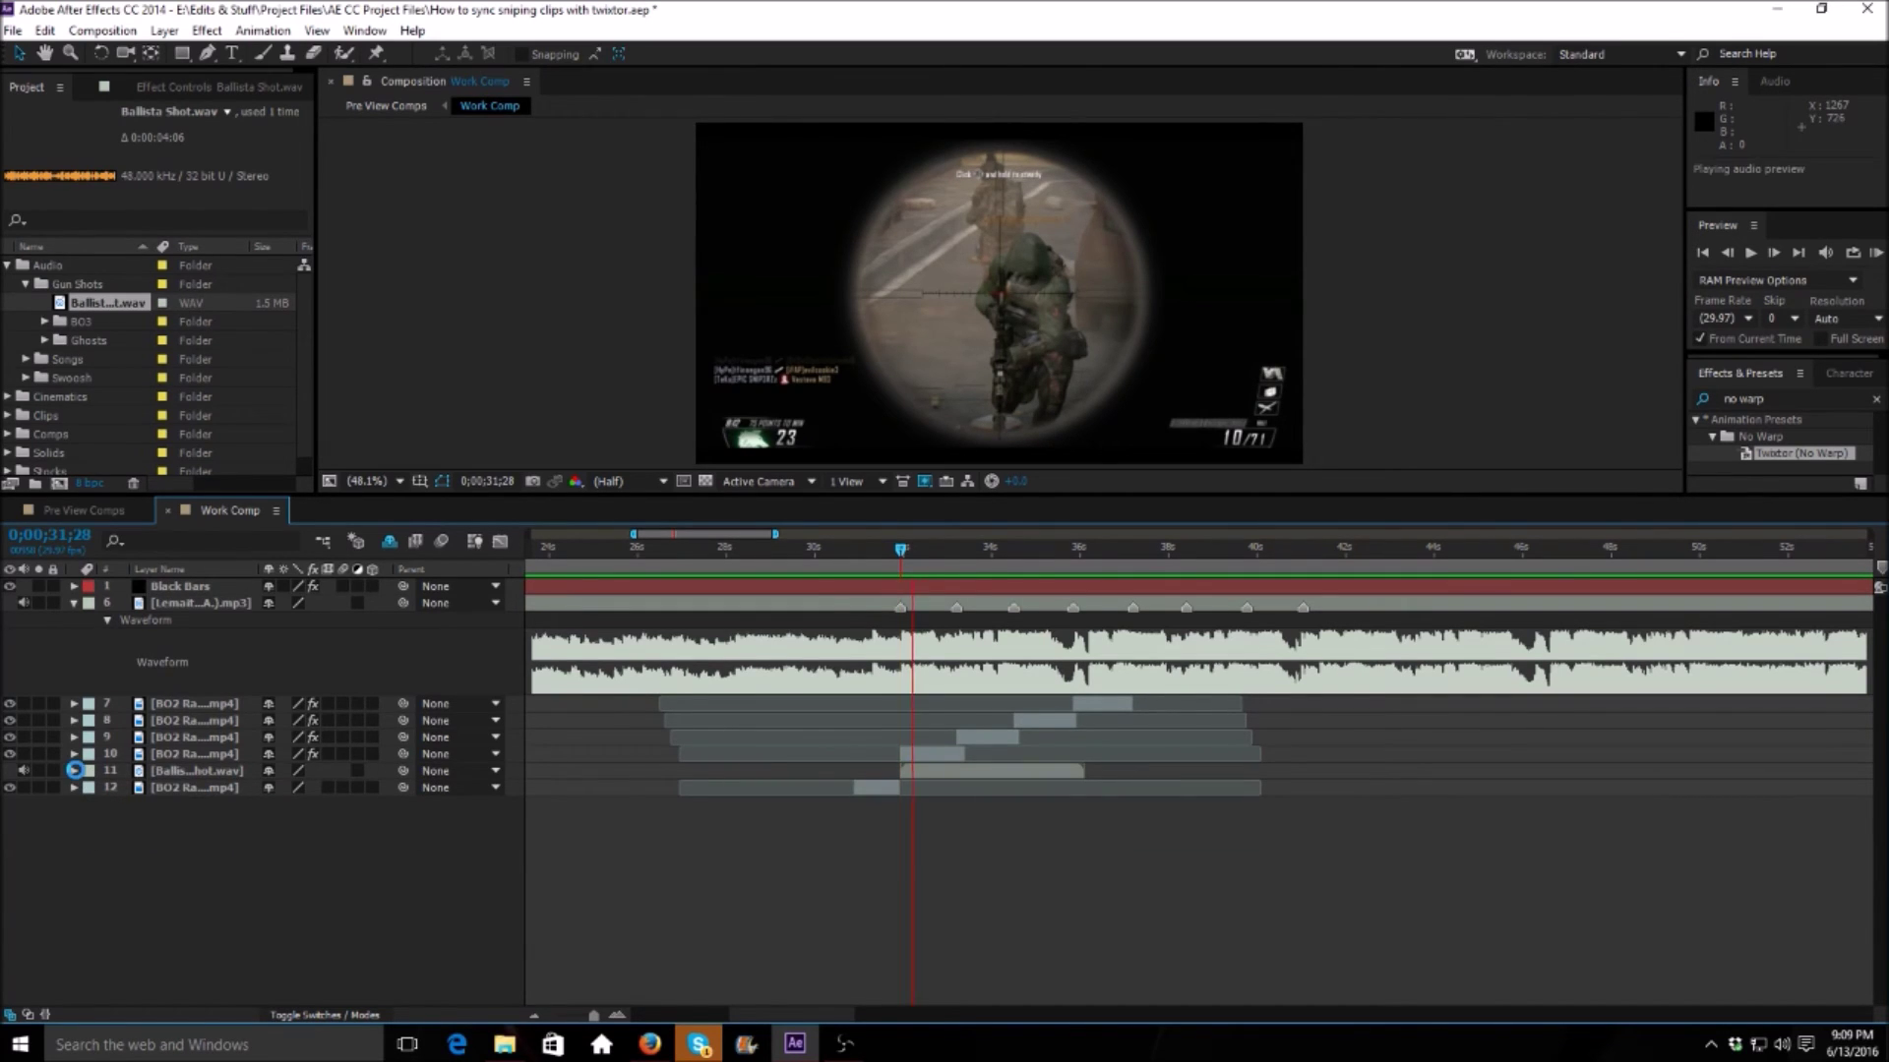
left_click(77, 773)
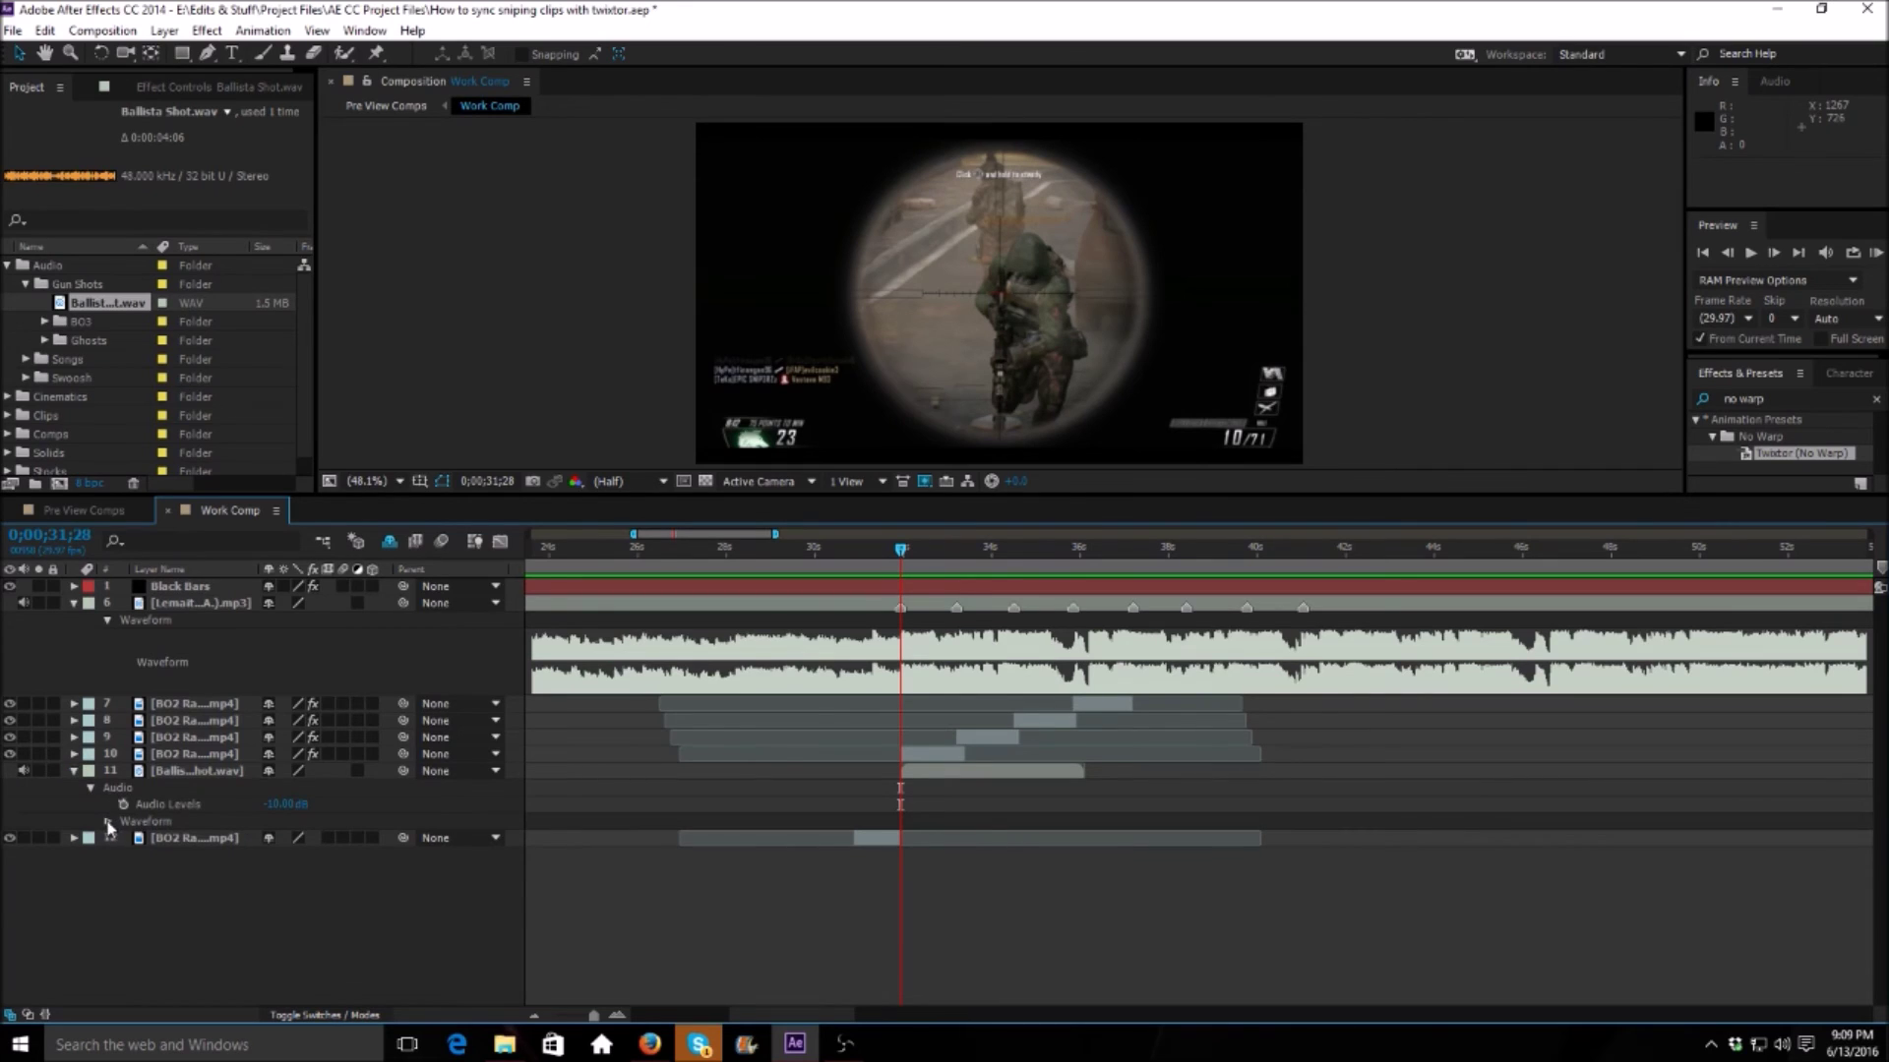
left_click(282, 804)
type("-12")
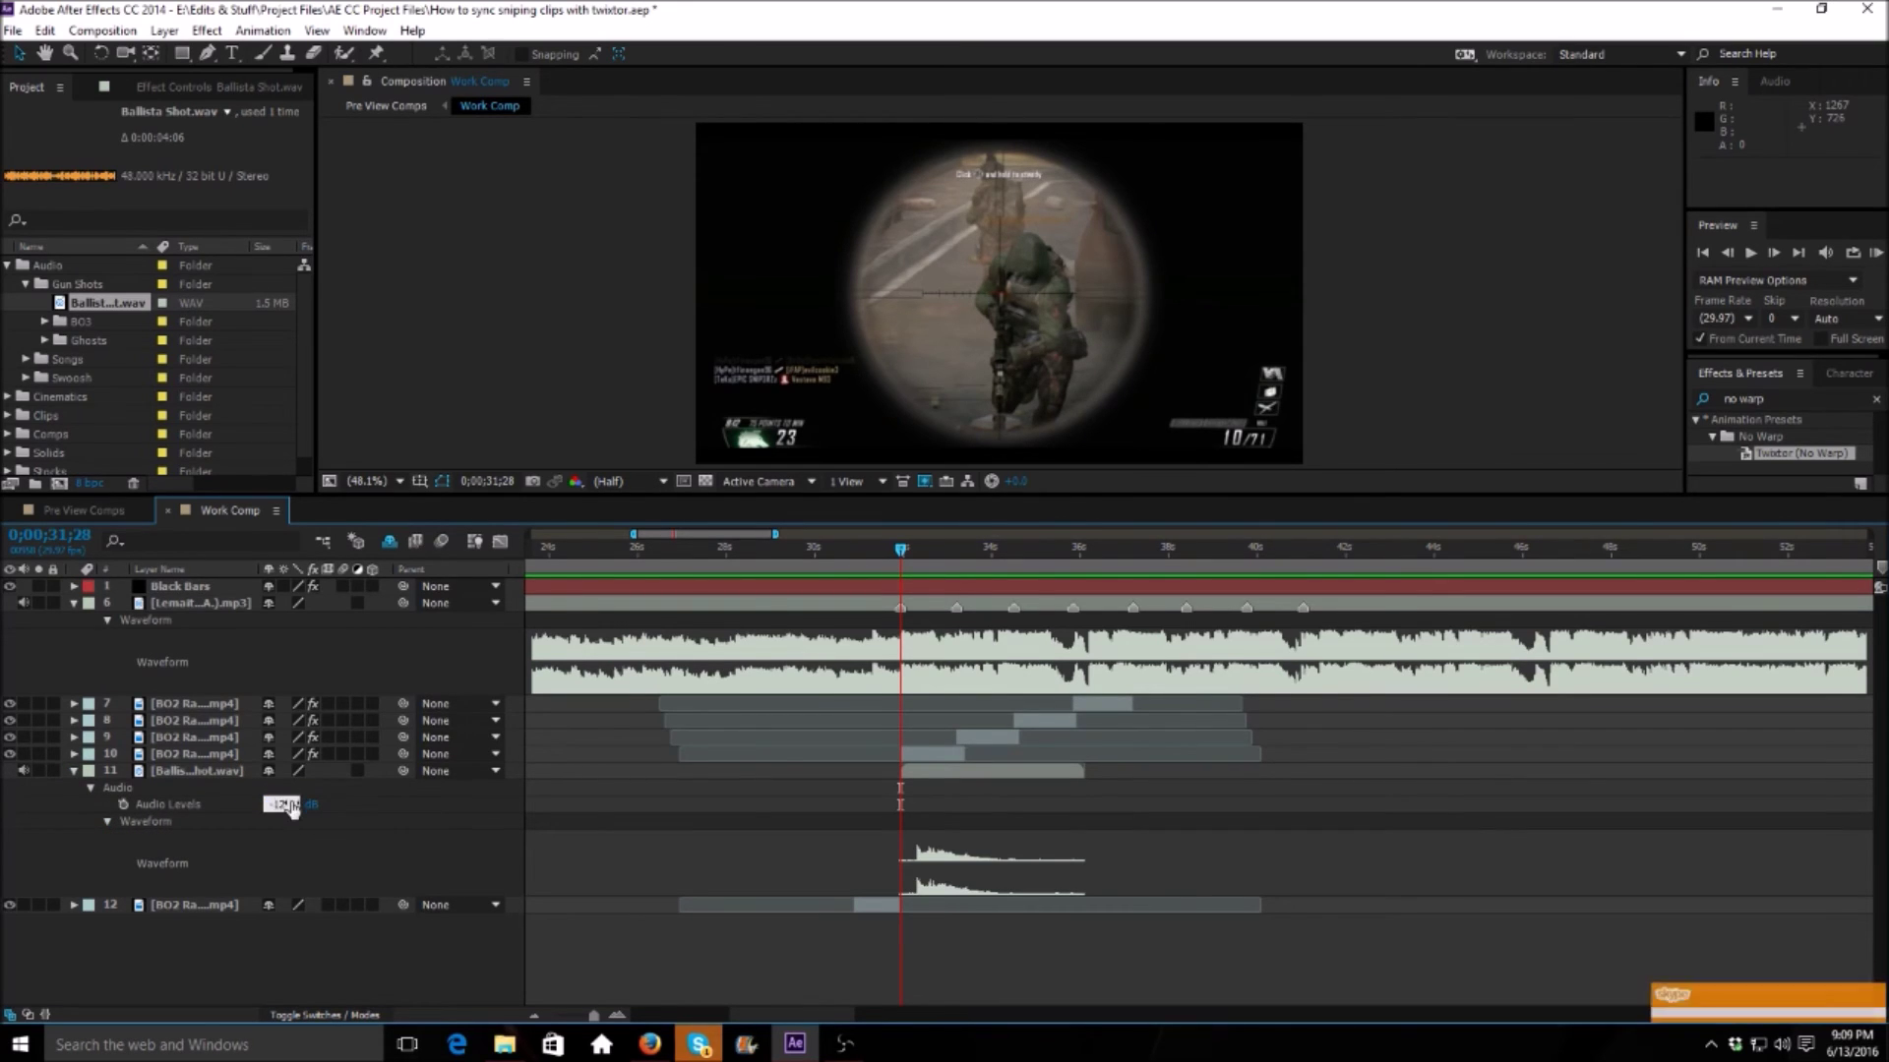
key("Return")
Step: Make the Ballista Shot layer start exactly on the 31;28 beat
left_click(914, 548)
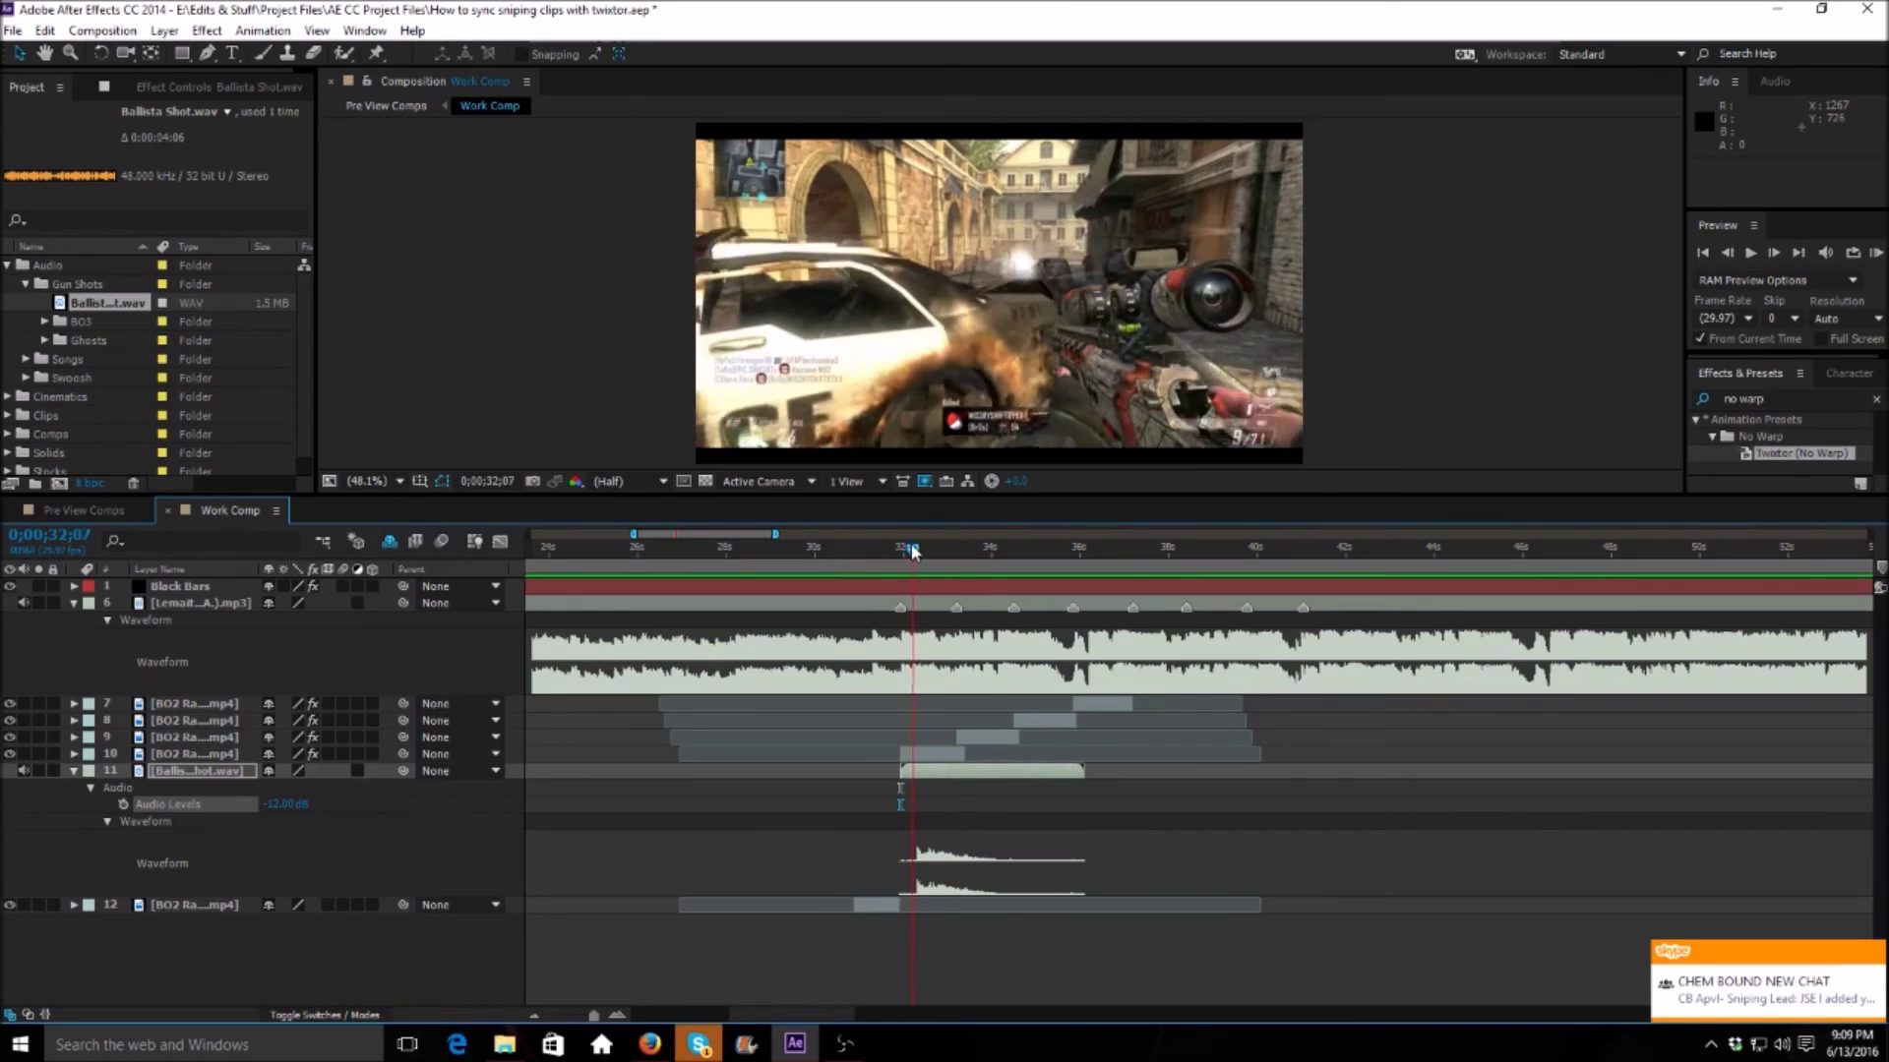
key("Page_Down")
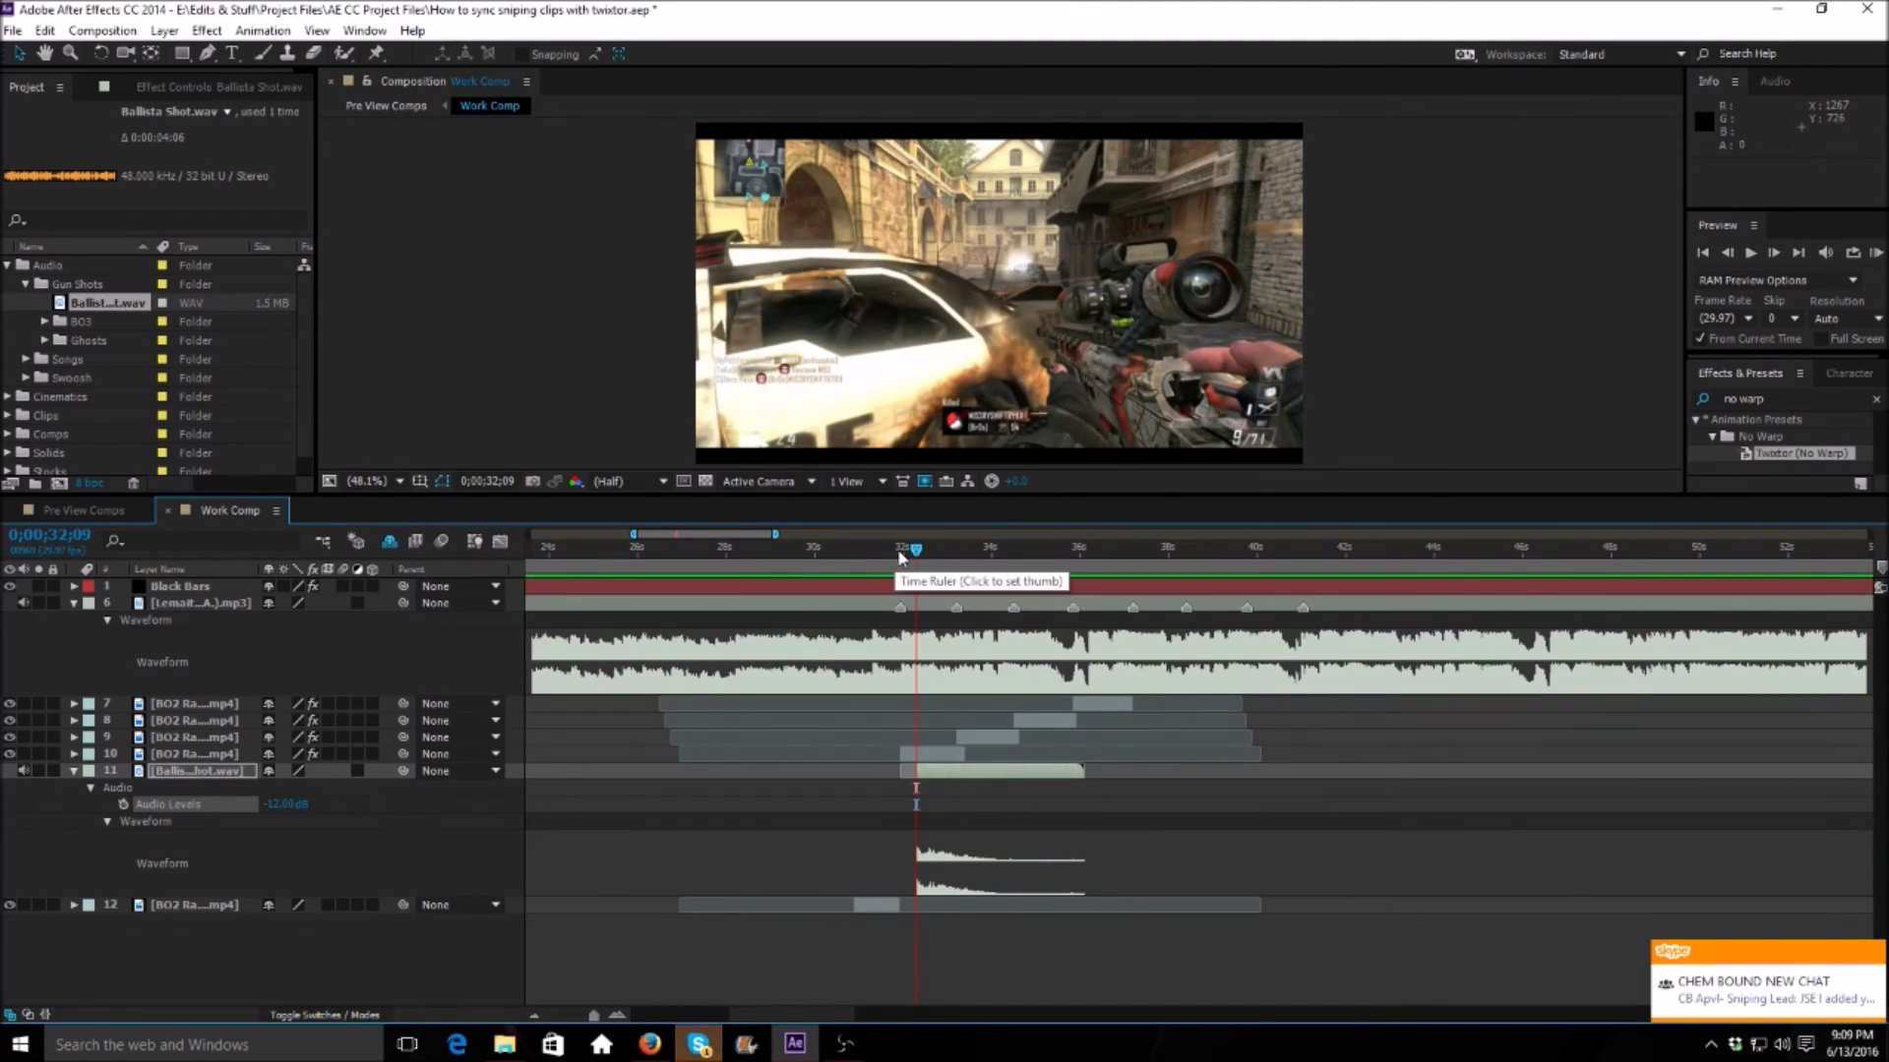
left_click_drag(916, 549, 900, 554)
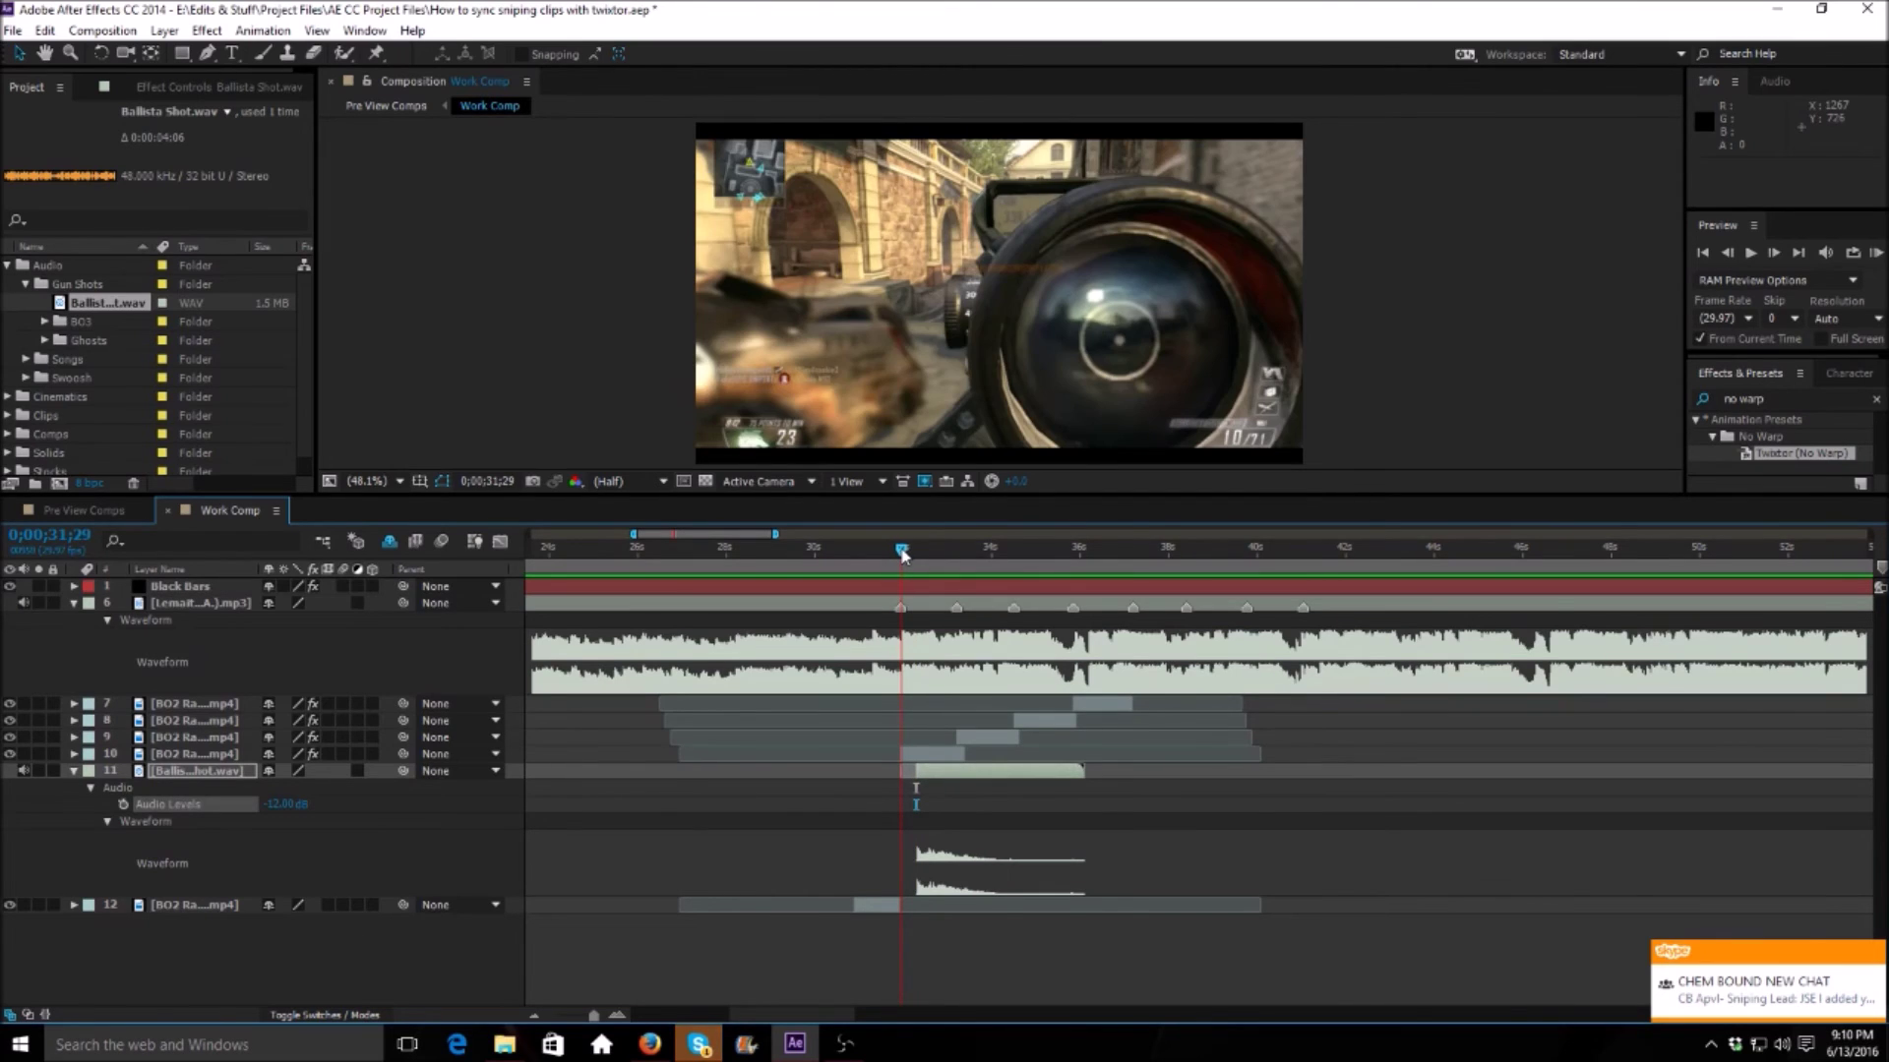
key("Page_Down")
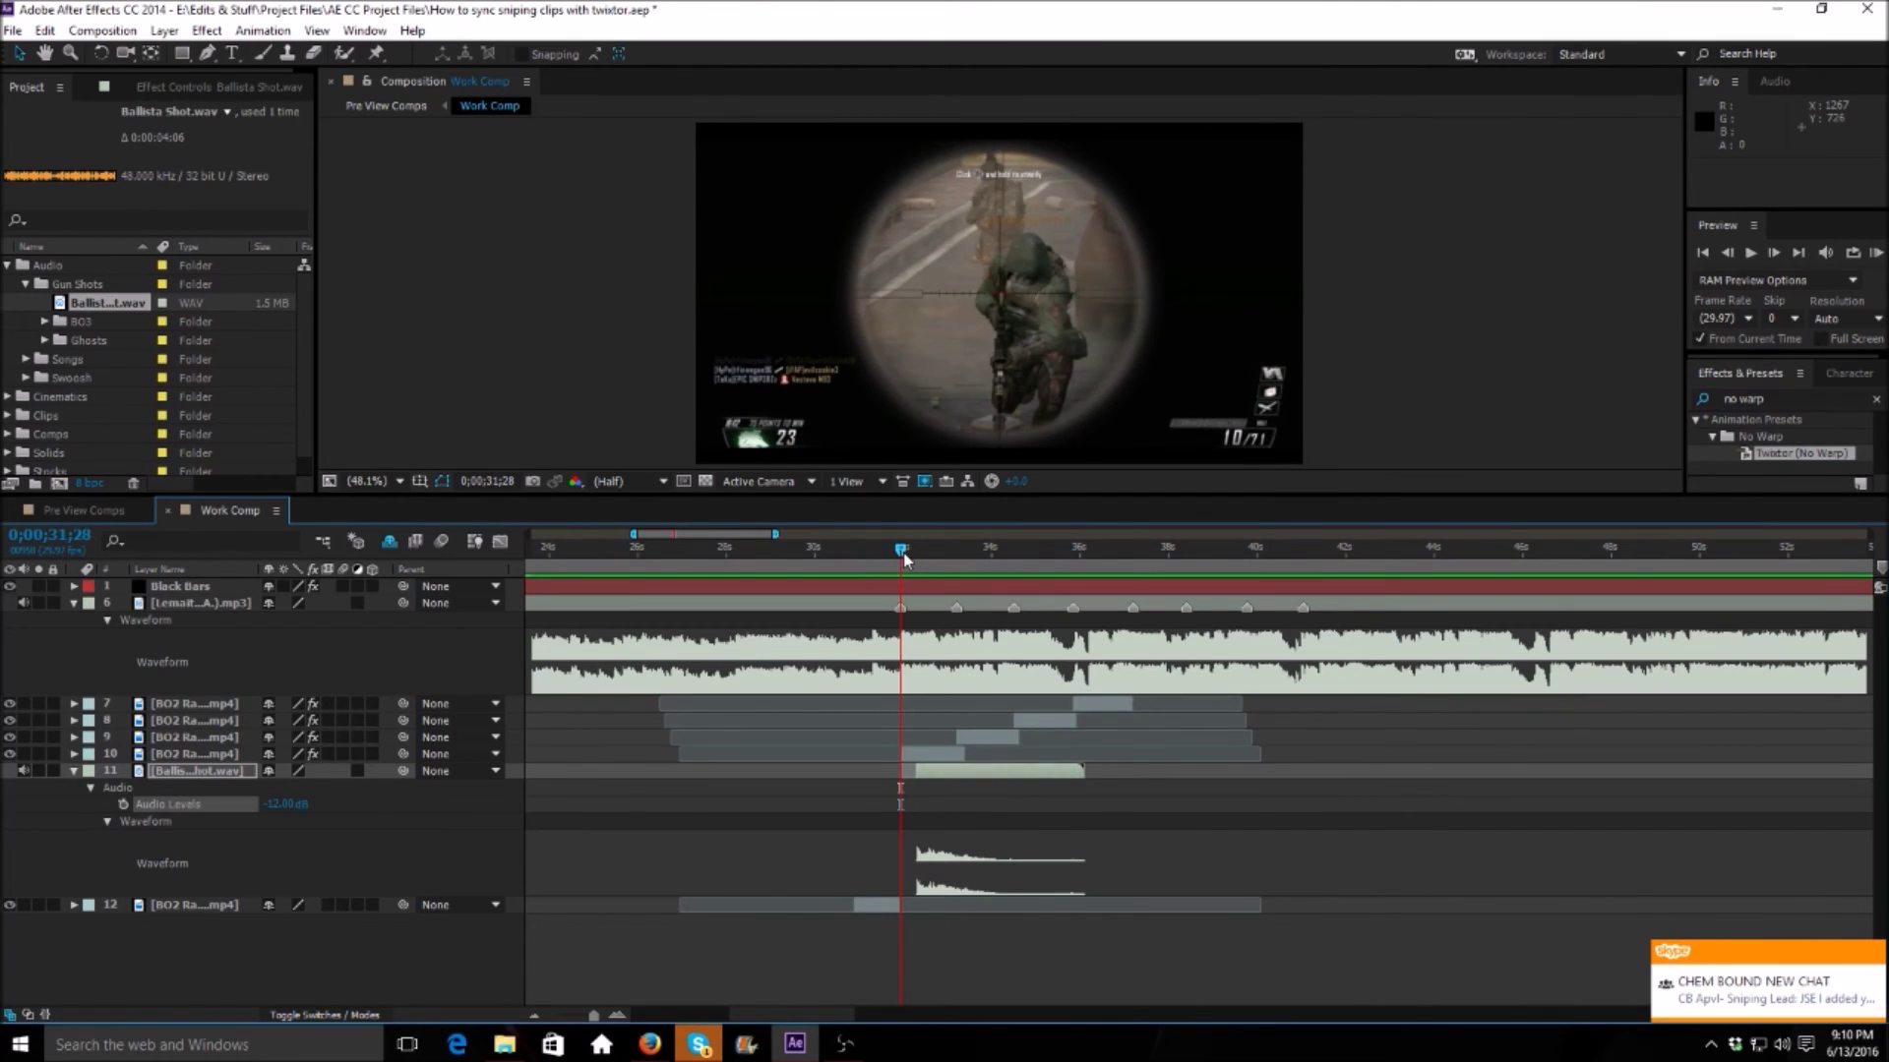
key("[")
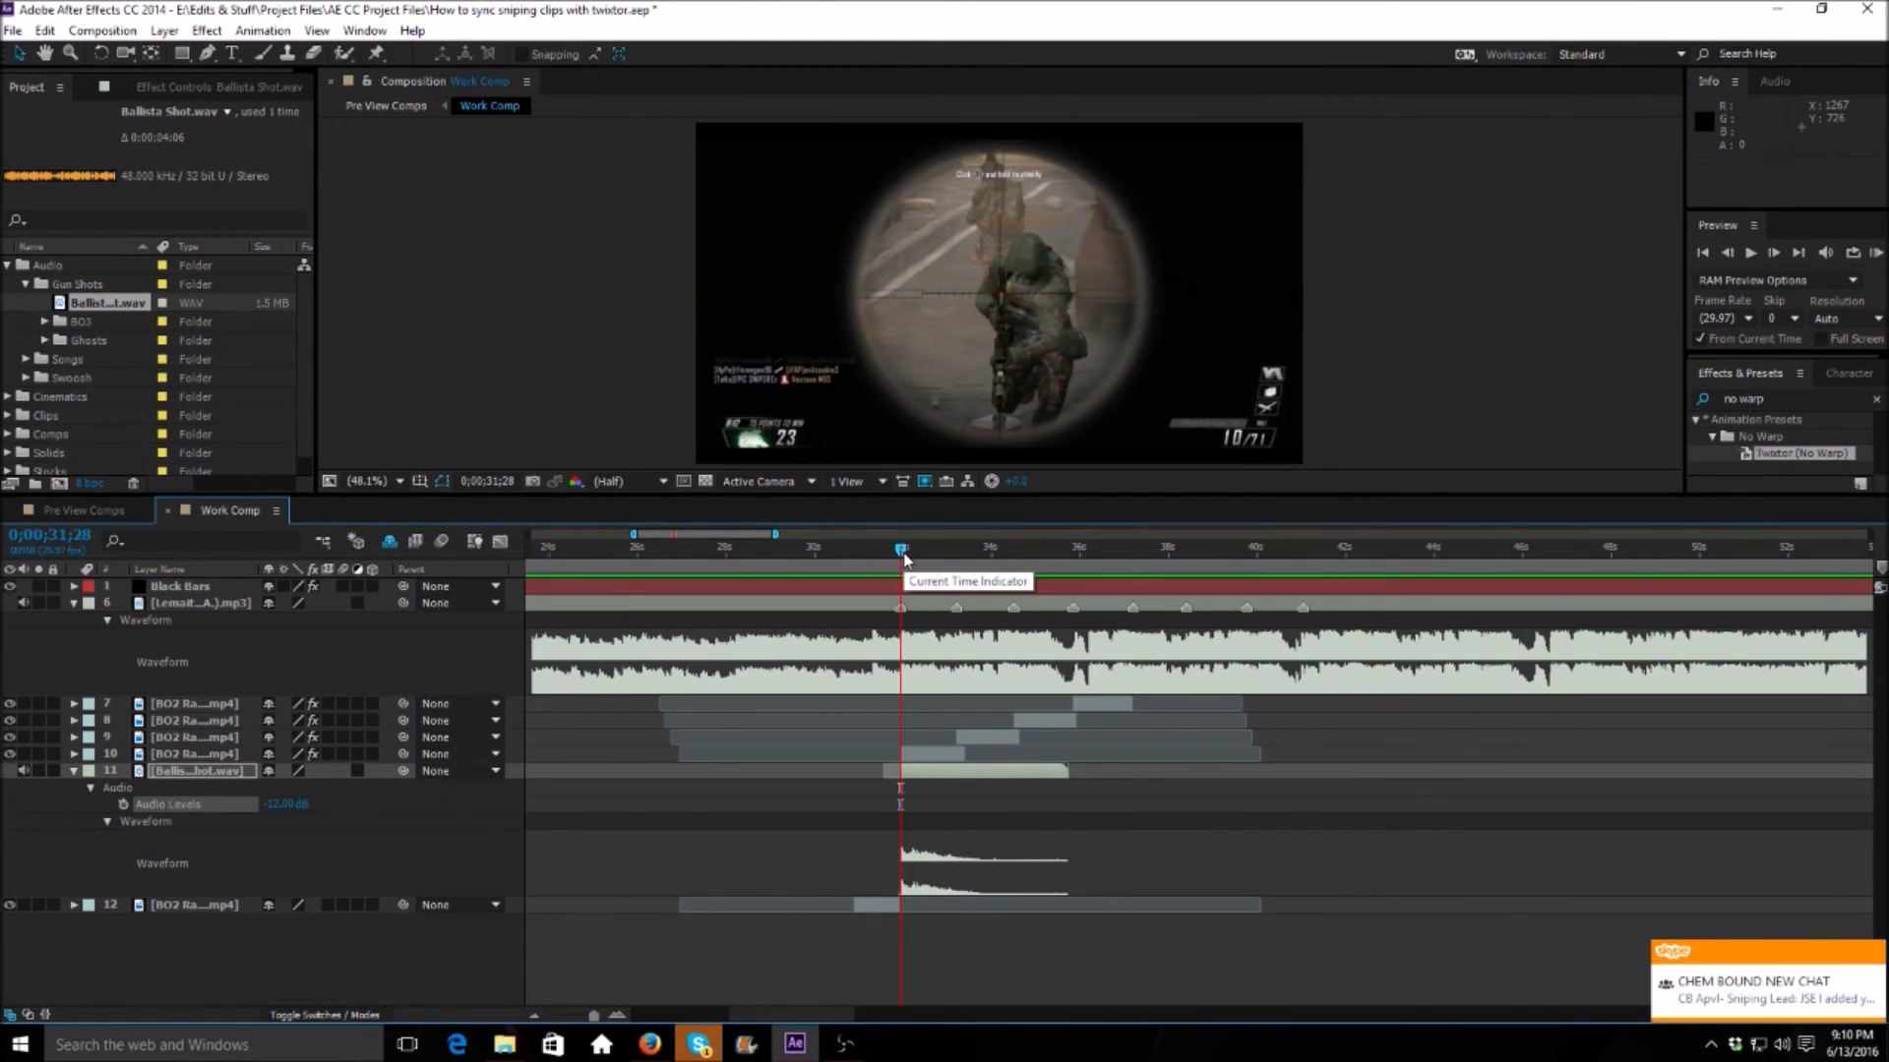
Step: Preview the gunshot at -8 dB, then settle its Audio Levels at -5 dB
left_click(277, 805)
type("-8")
key("Return")
key("KP_Decimal")
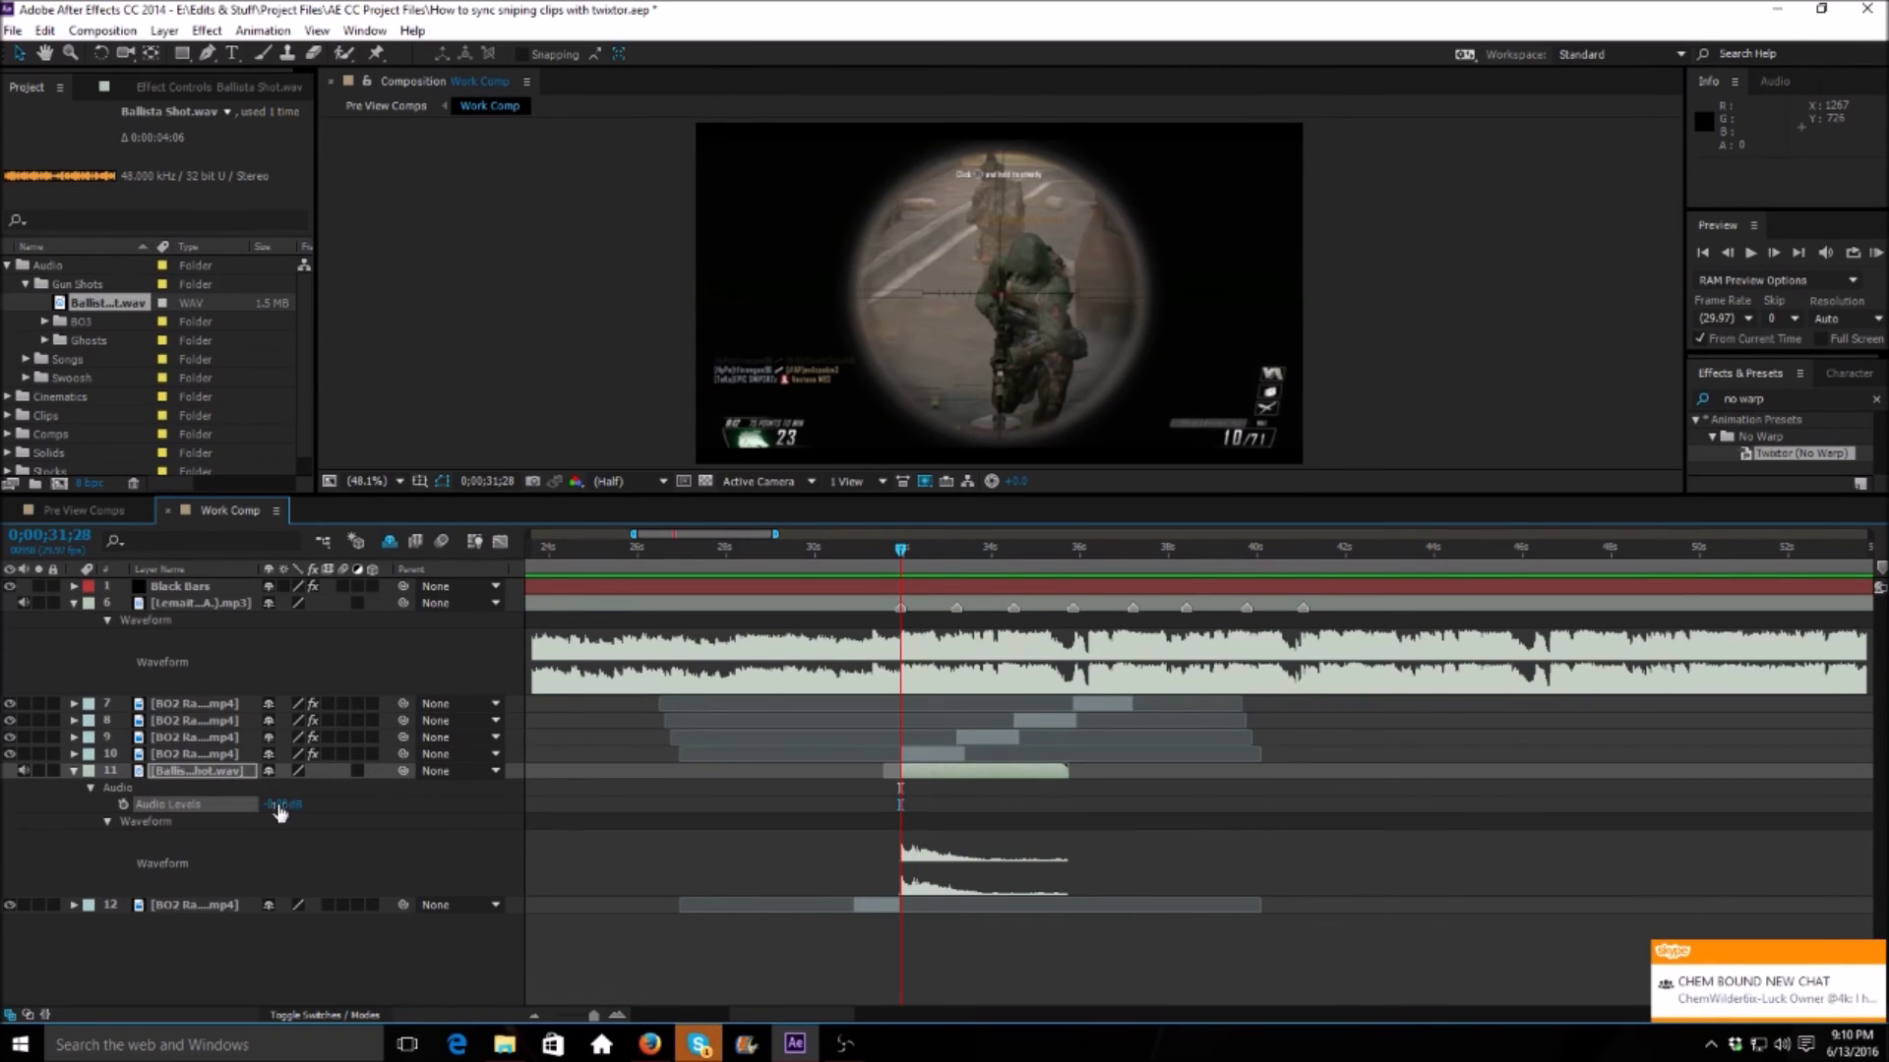
left_click(277, 805)
type("-5")
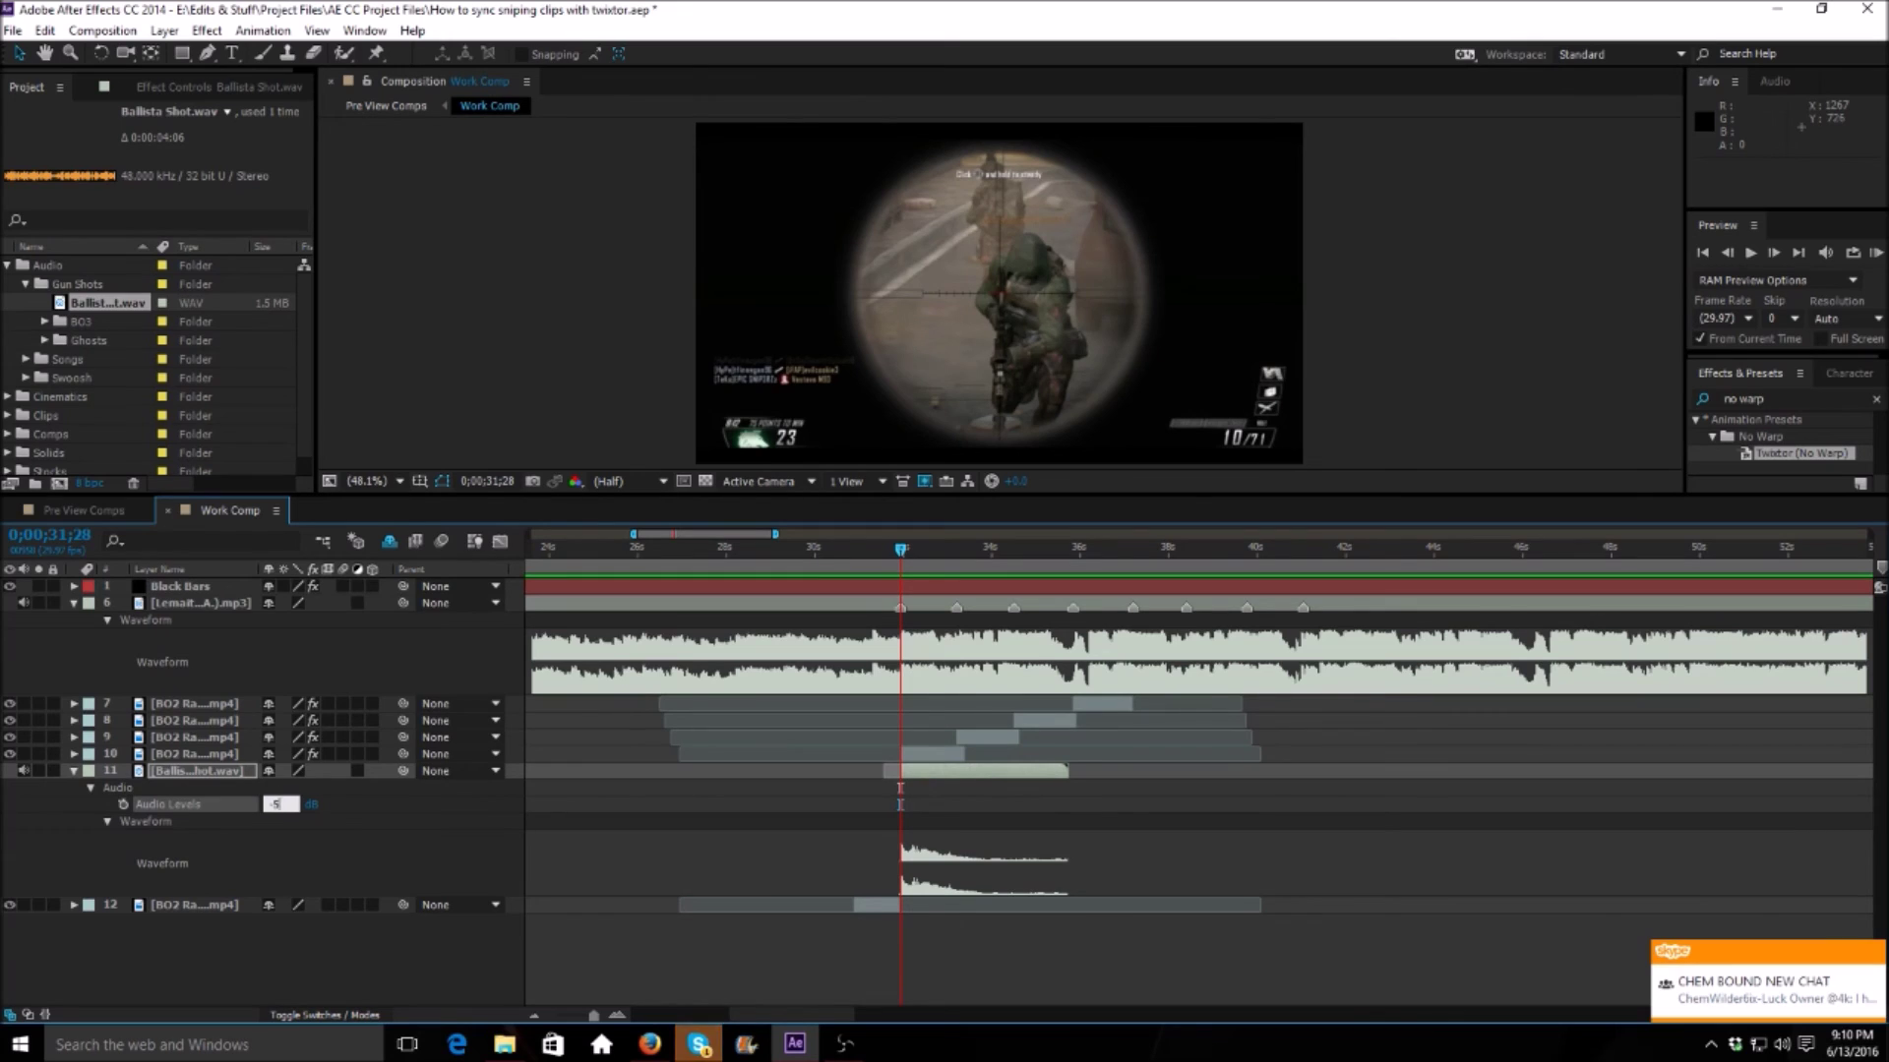
key("Return")
key("KP_Decimal")
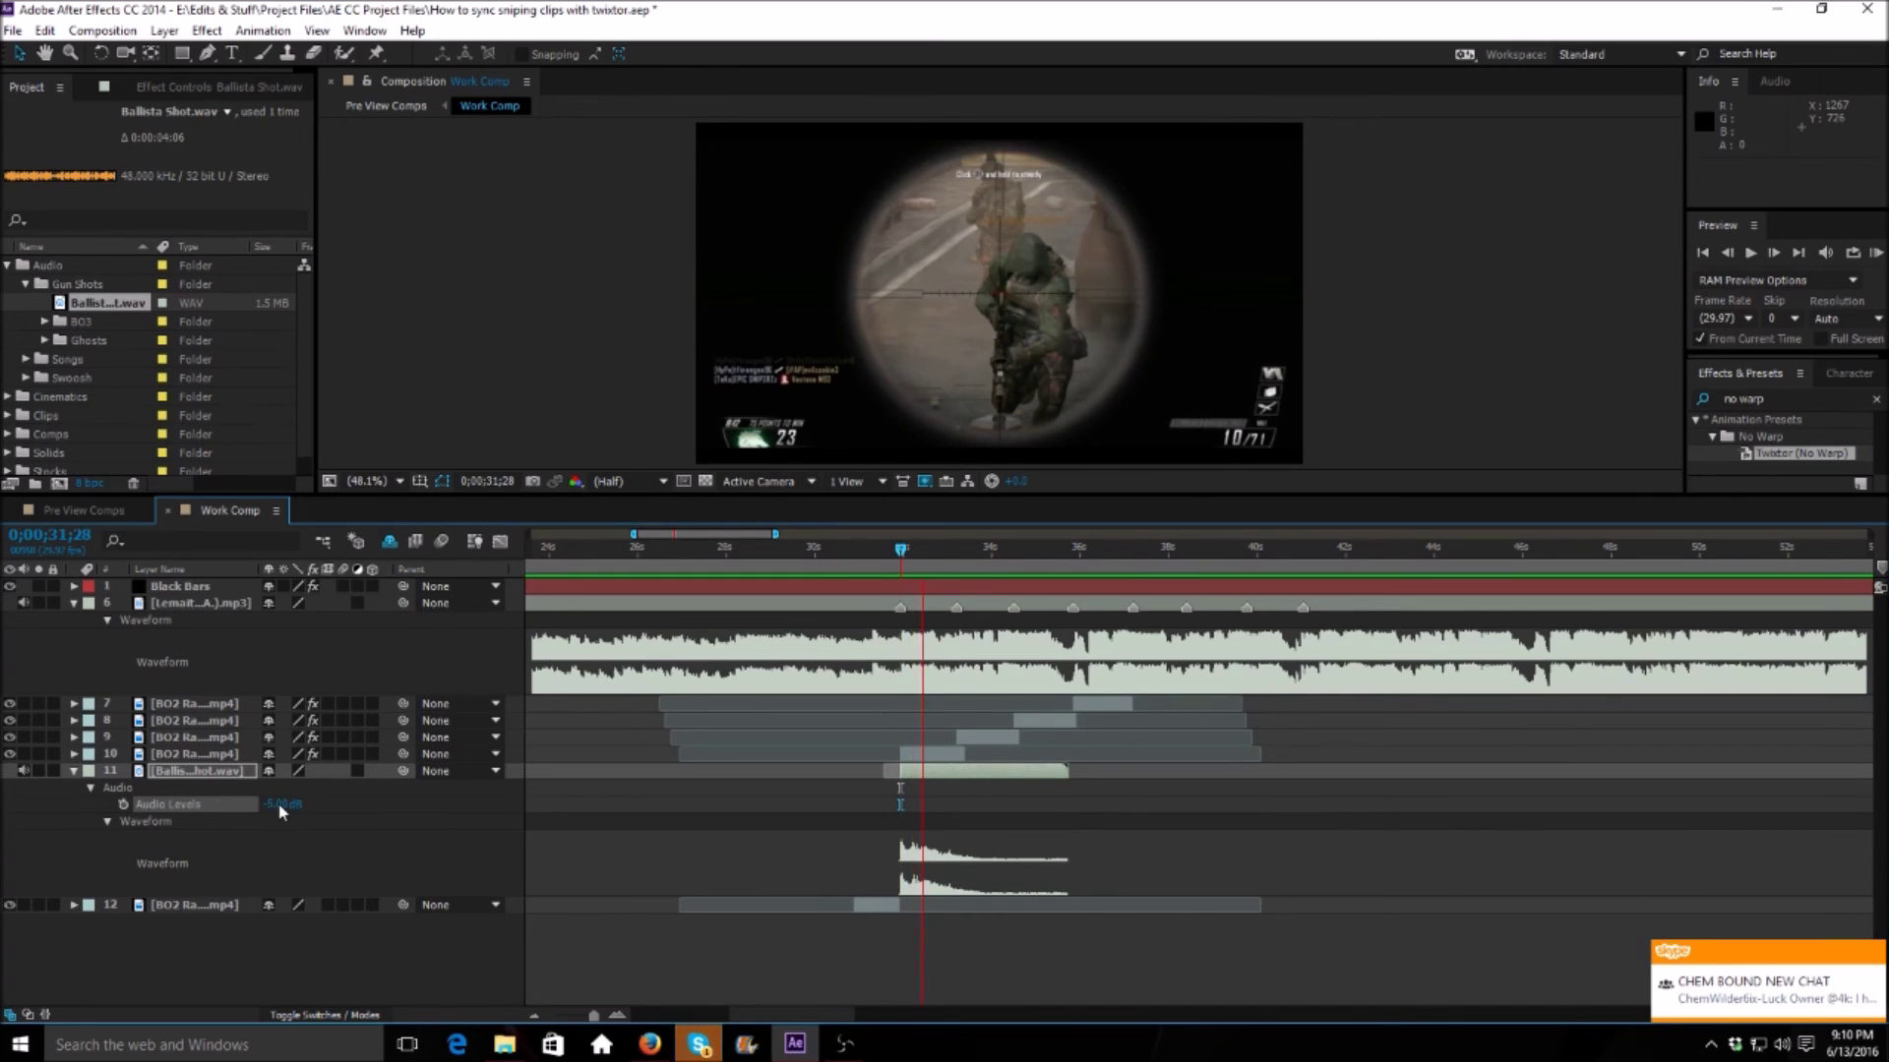
left_click(74, 771)
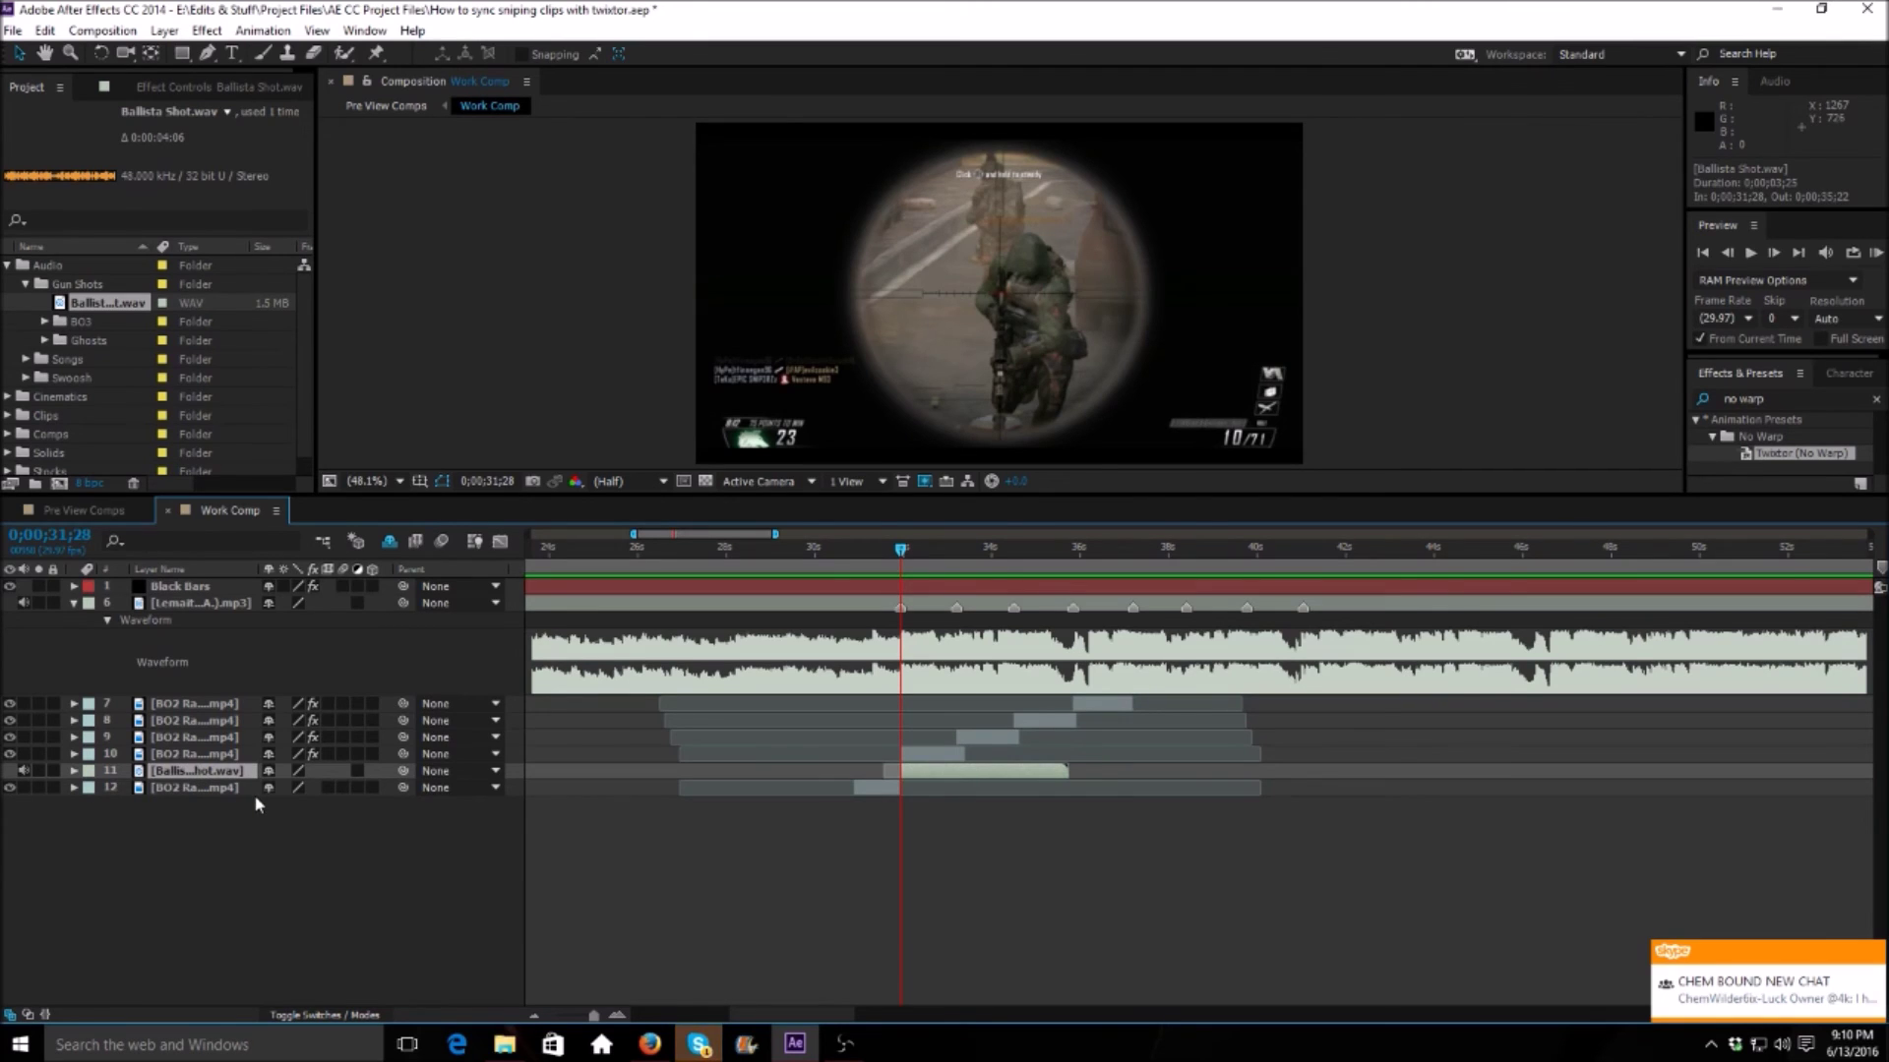
Step: Duplicate the gunshot layer twice, starting the copies on the 33;06 and 34;15 beats
key("ctrl+d")
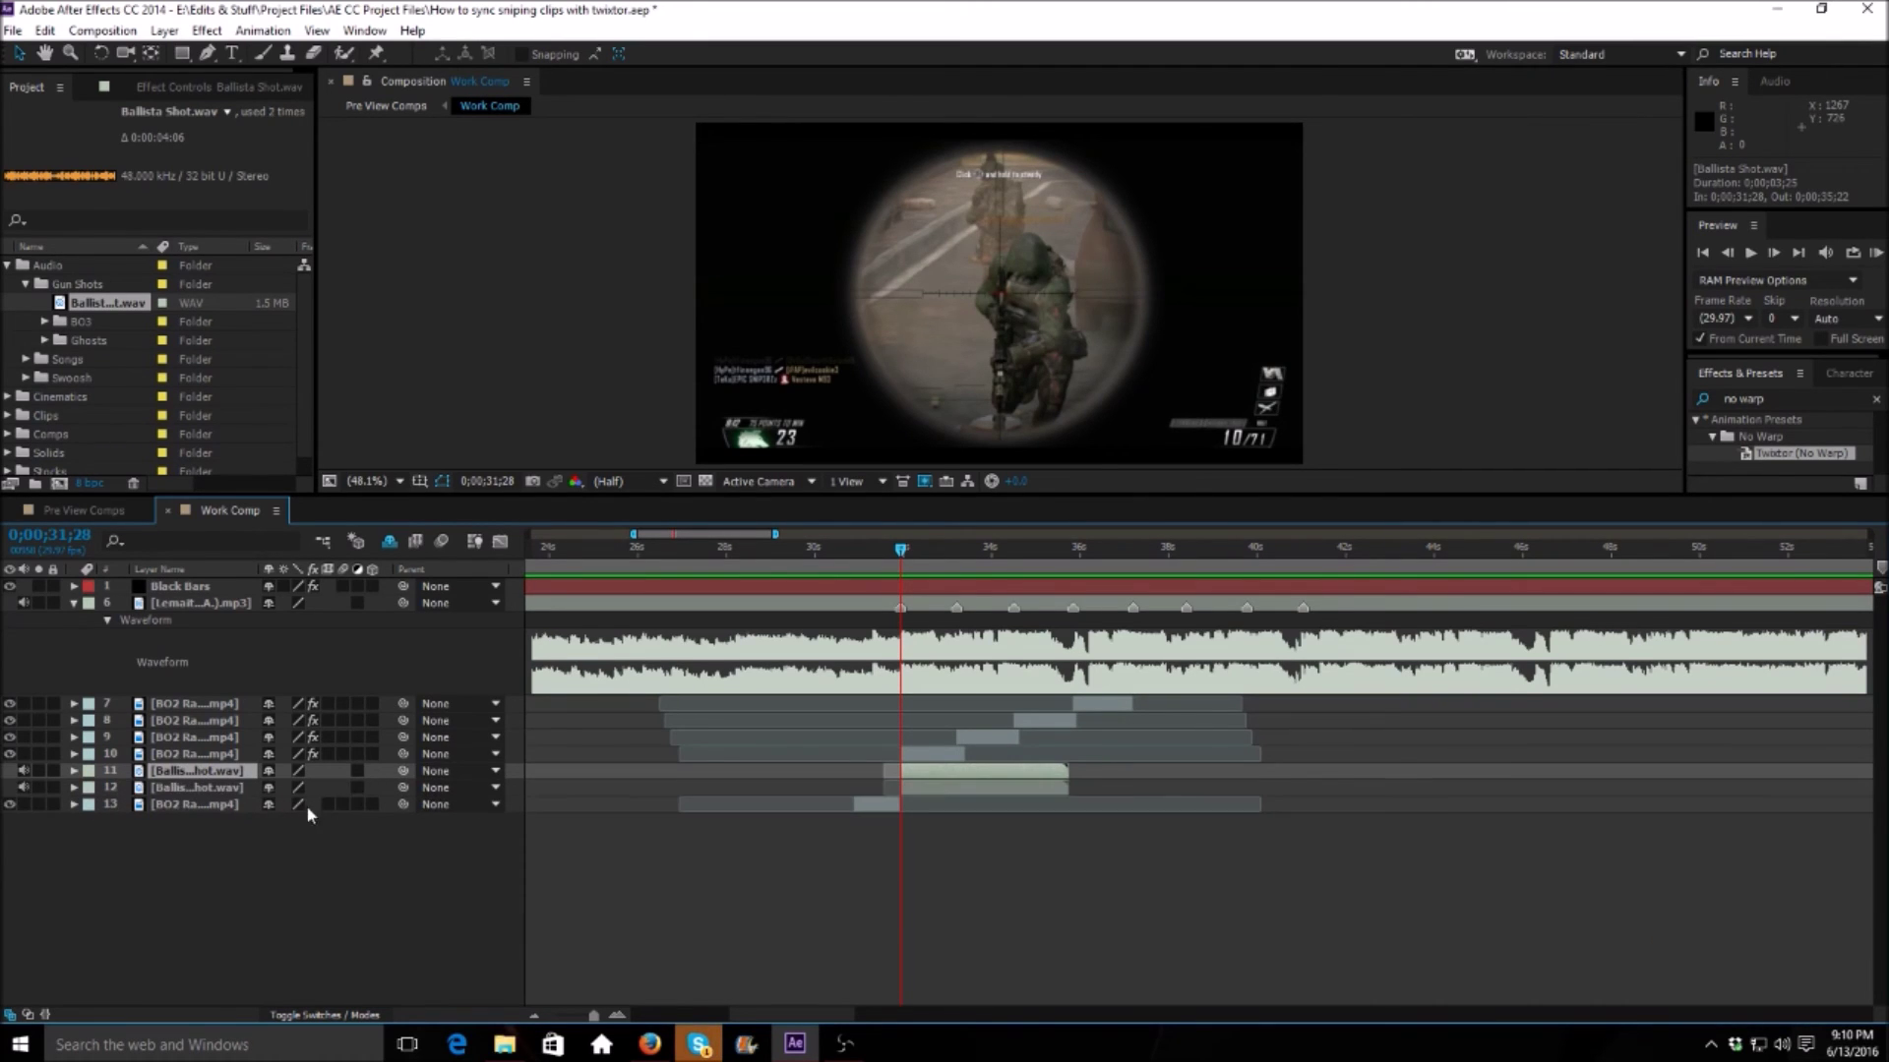
key("ctrl+bracketright")
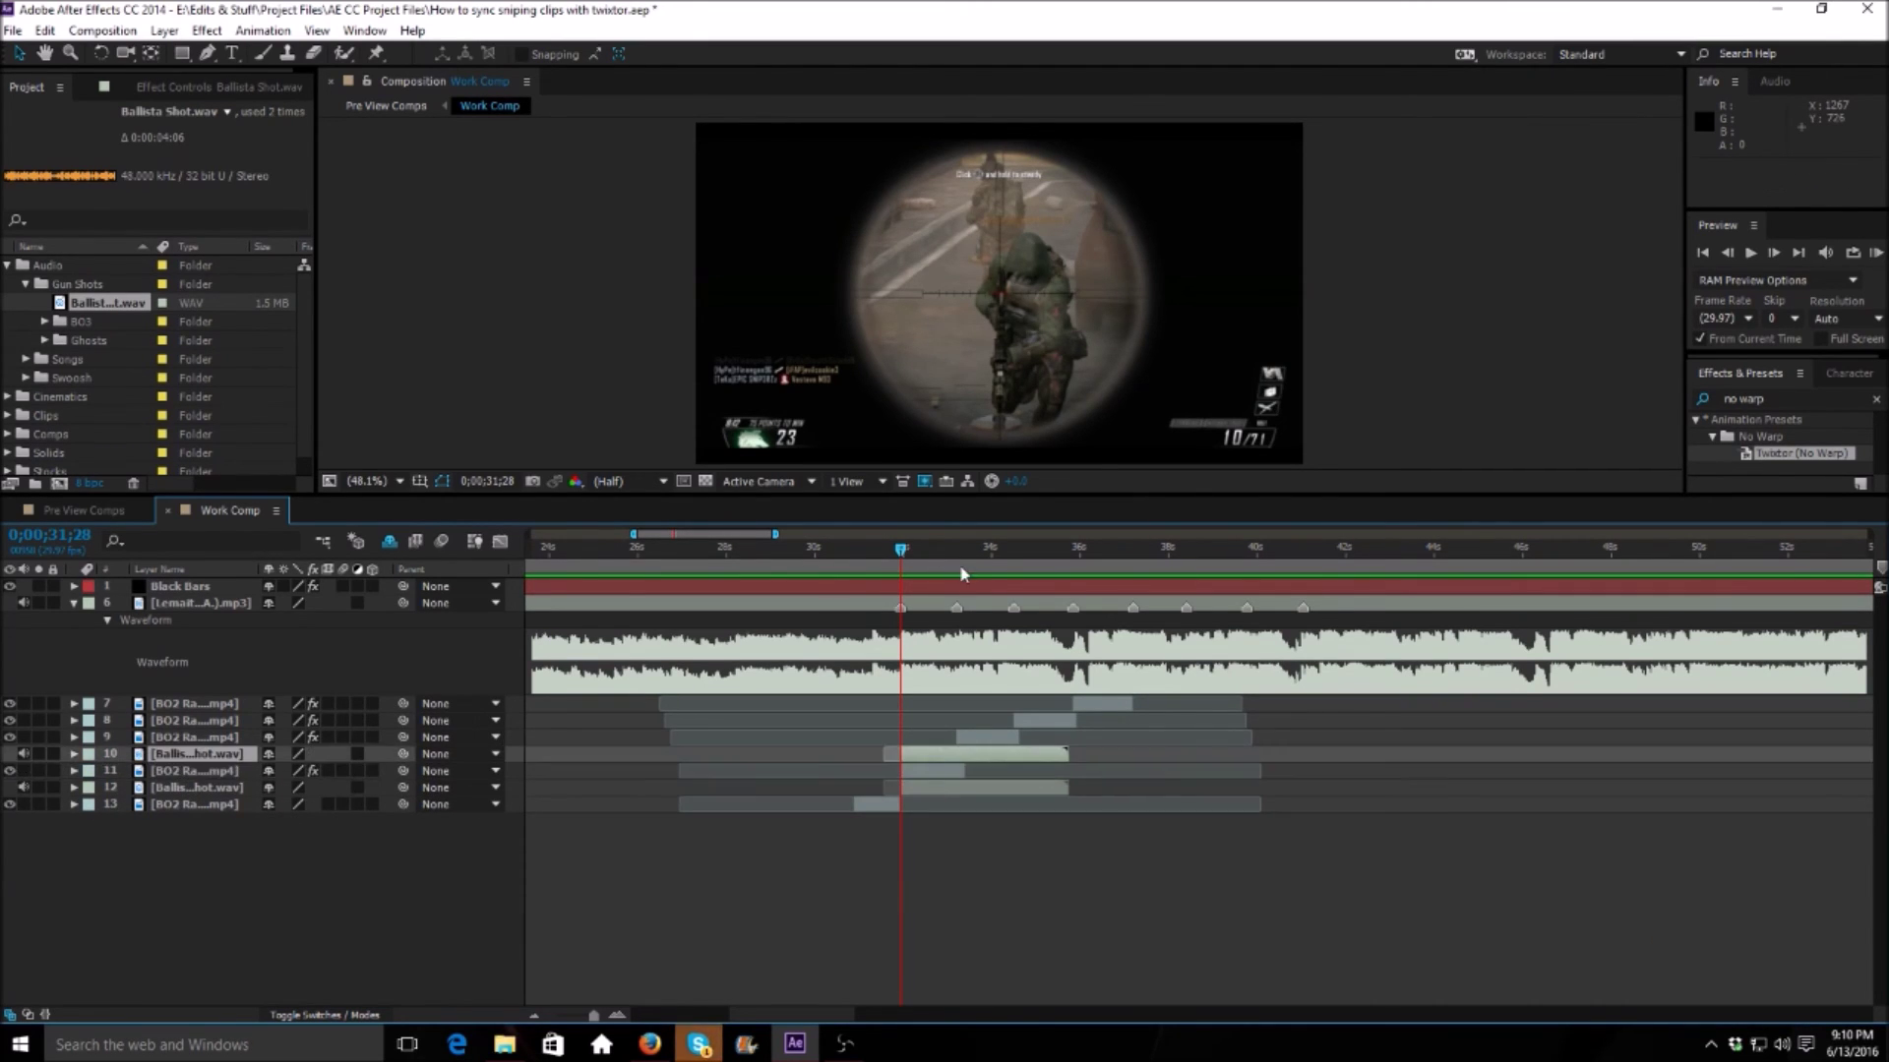
left_click(956, 557)
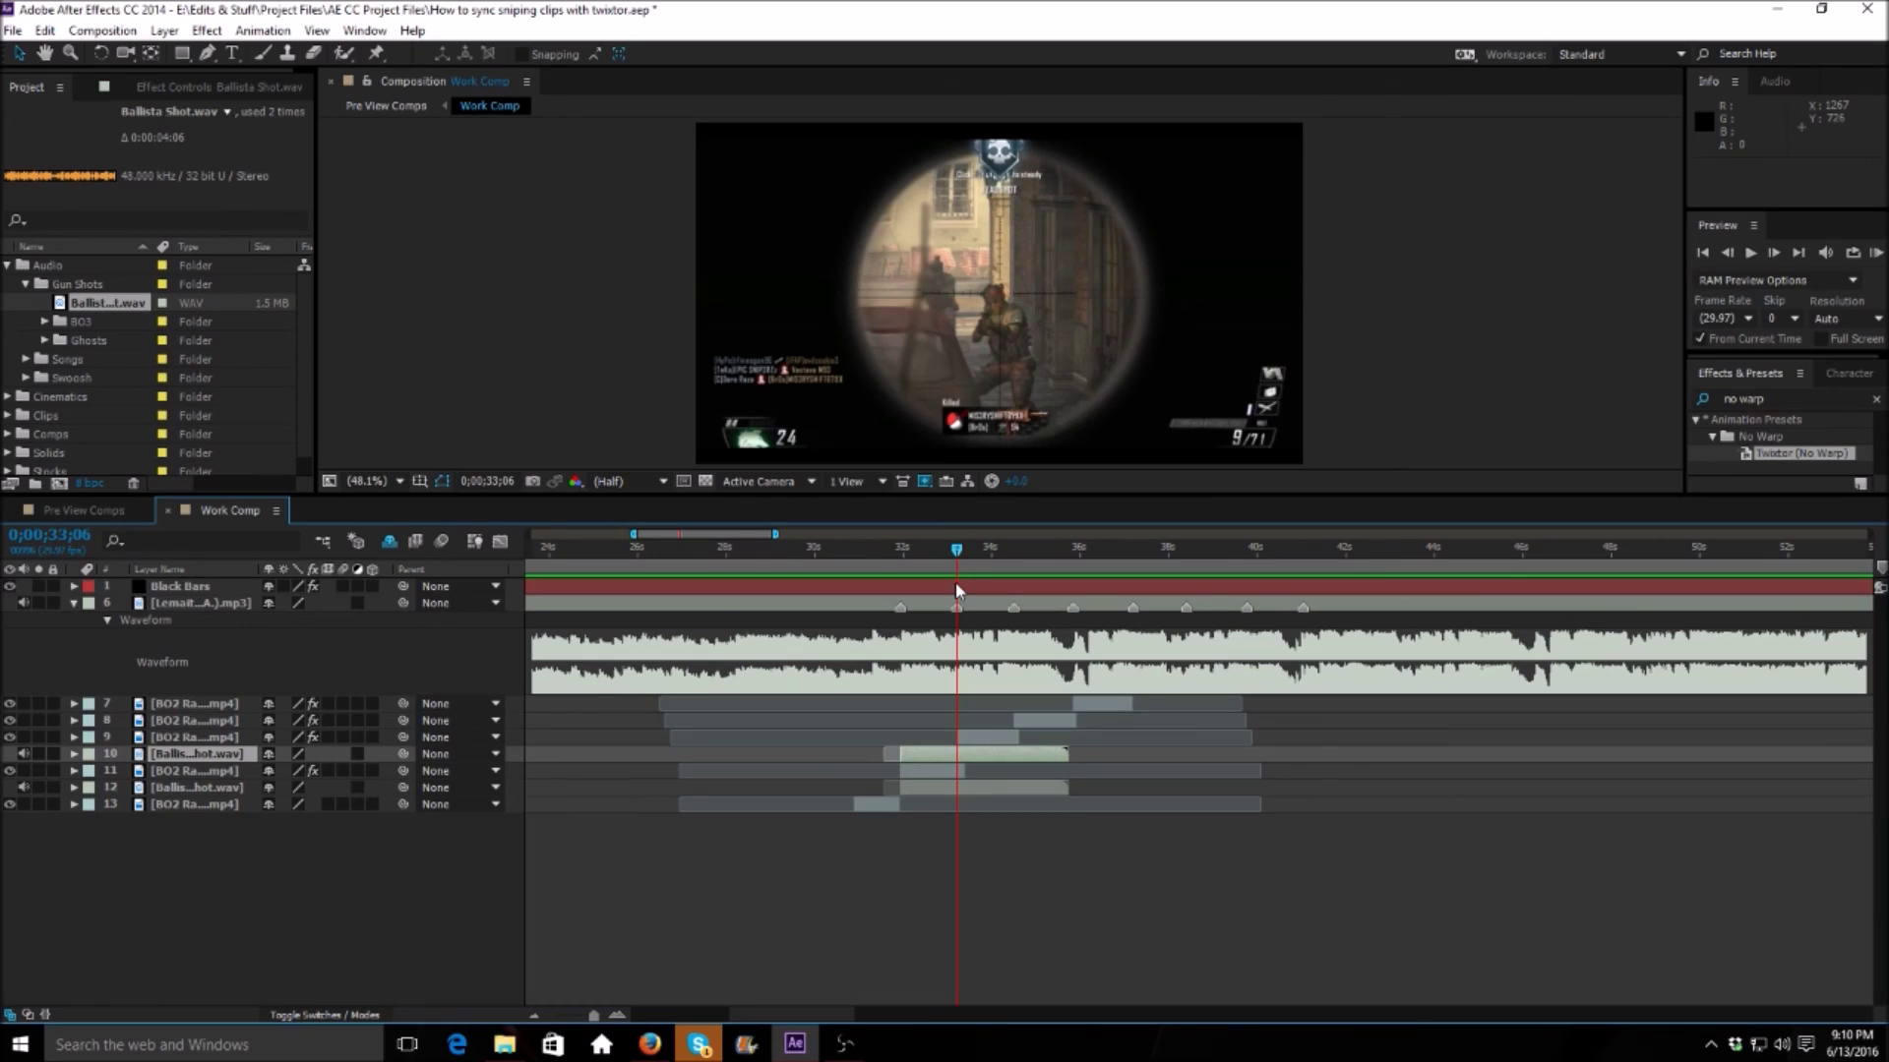
key("bracketleft")
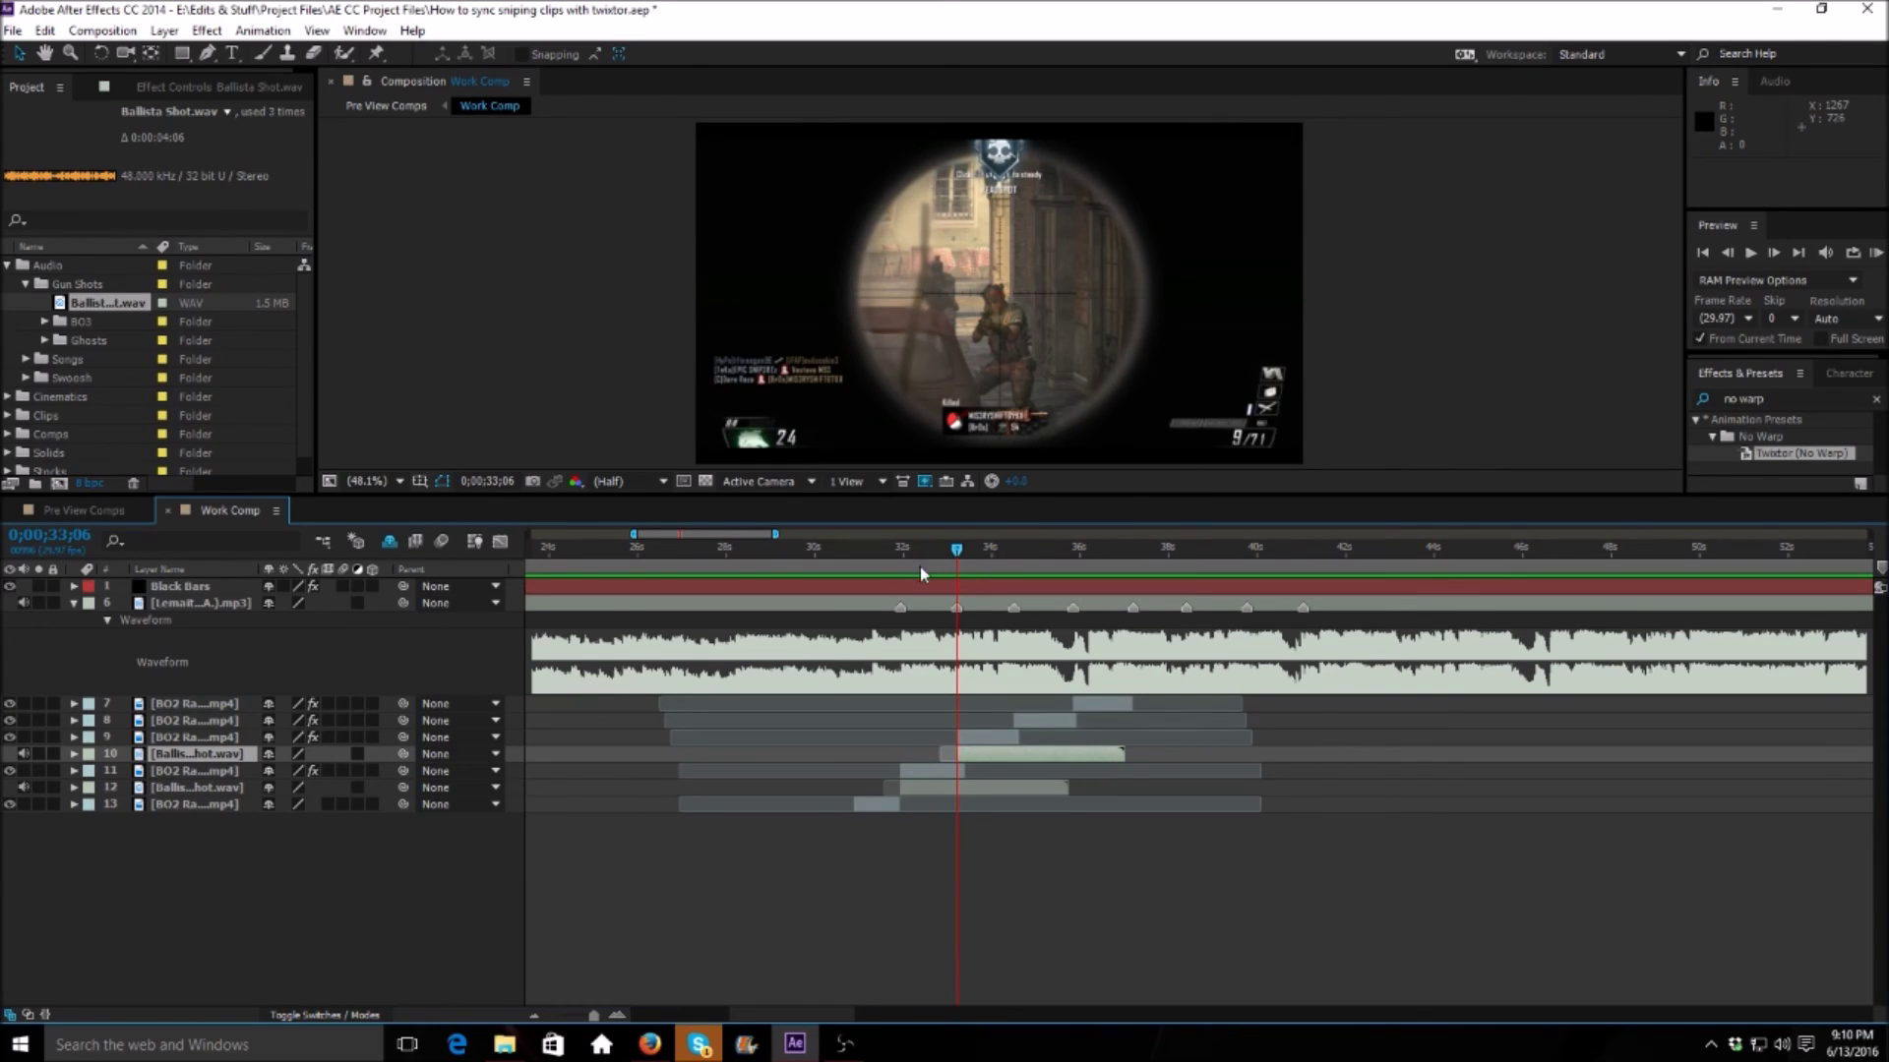
key("ctrl+d")
left_click(1017, 558)
left_click_drag(1017, 560, 1013, 554)
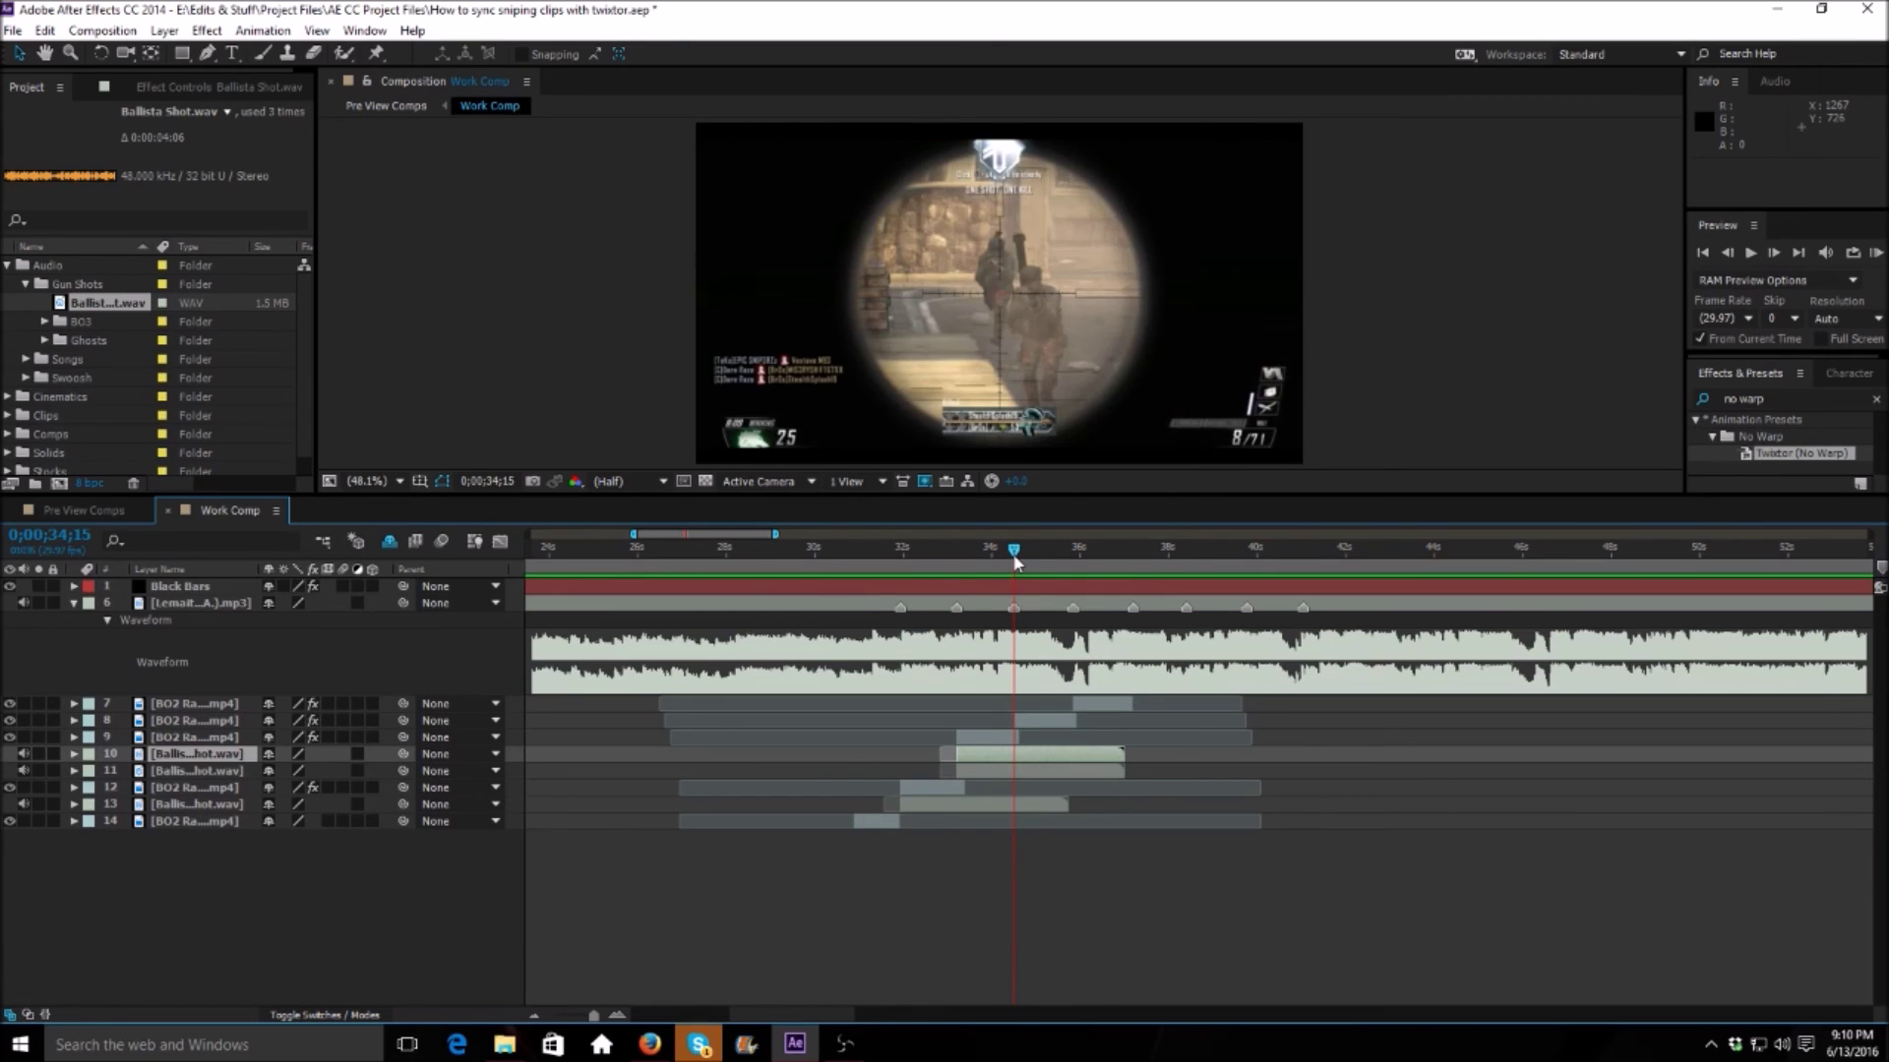
key("ctrl+bracketright")
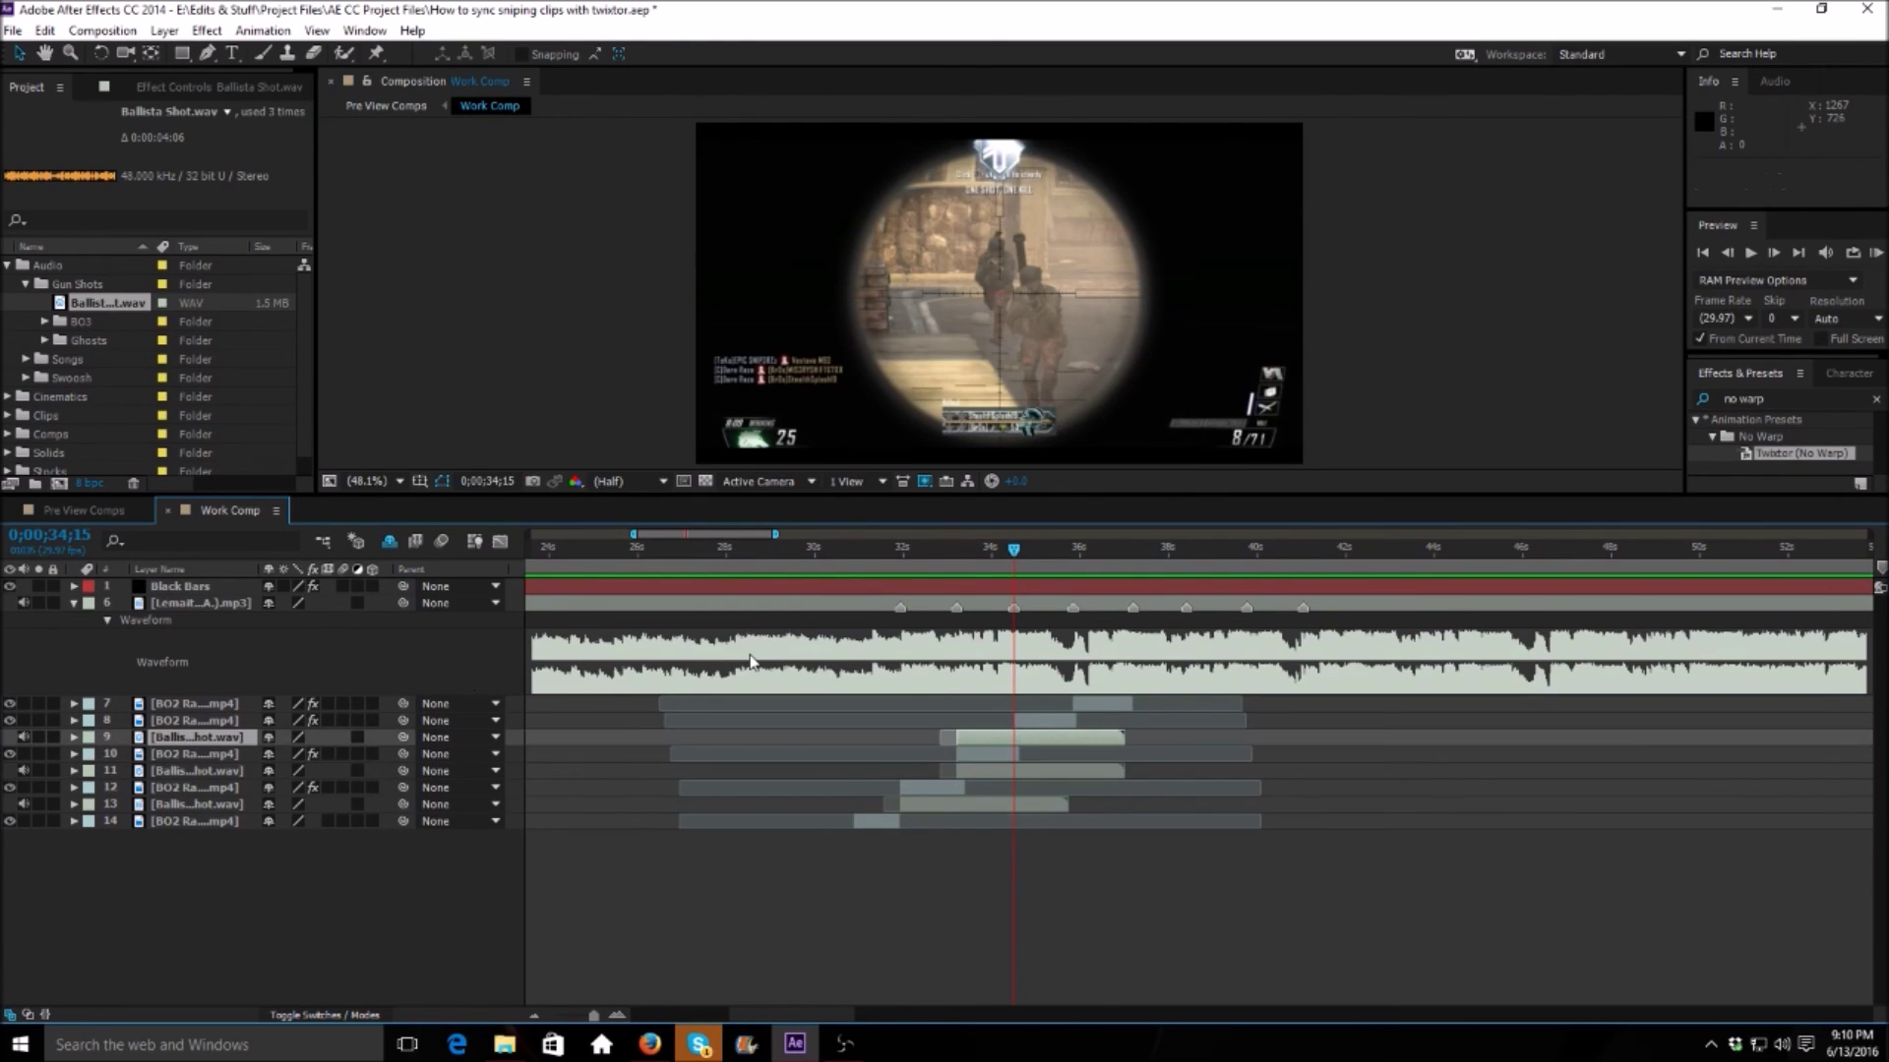
key("bracketleft")
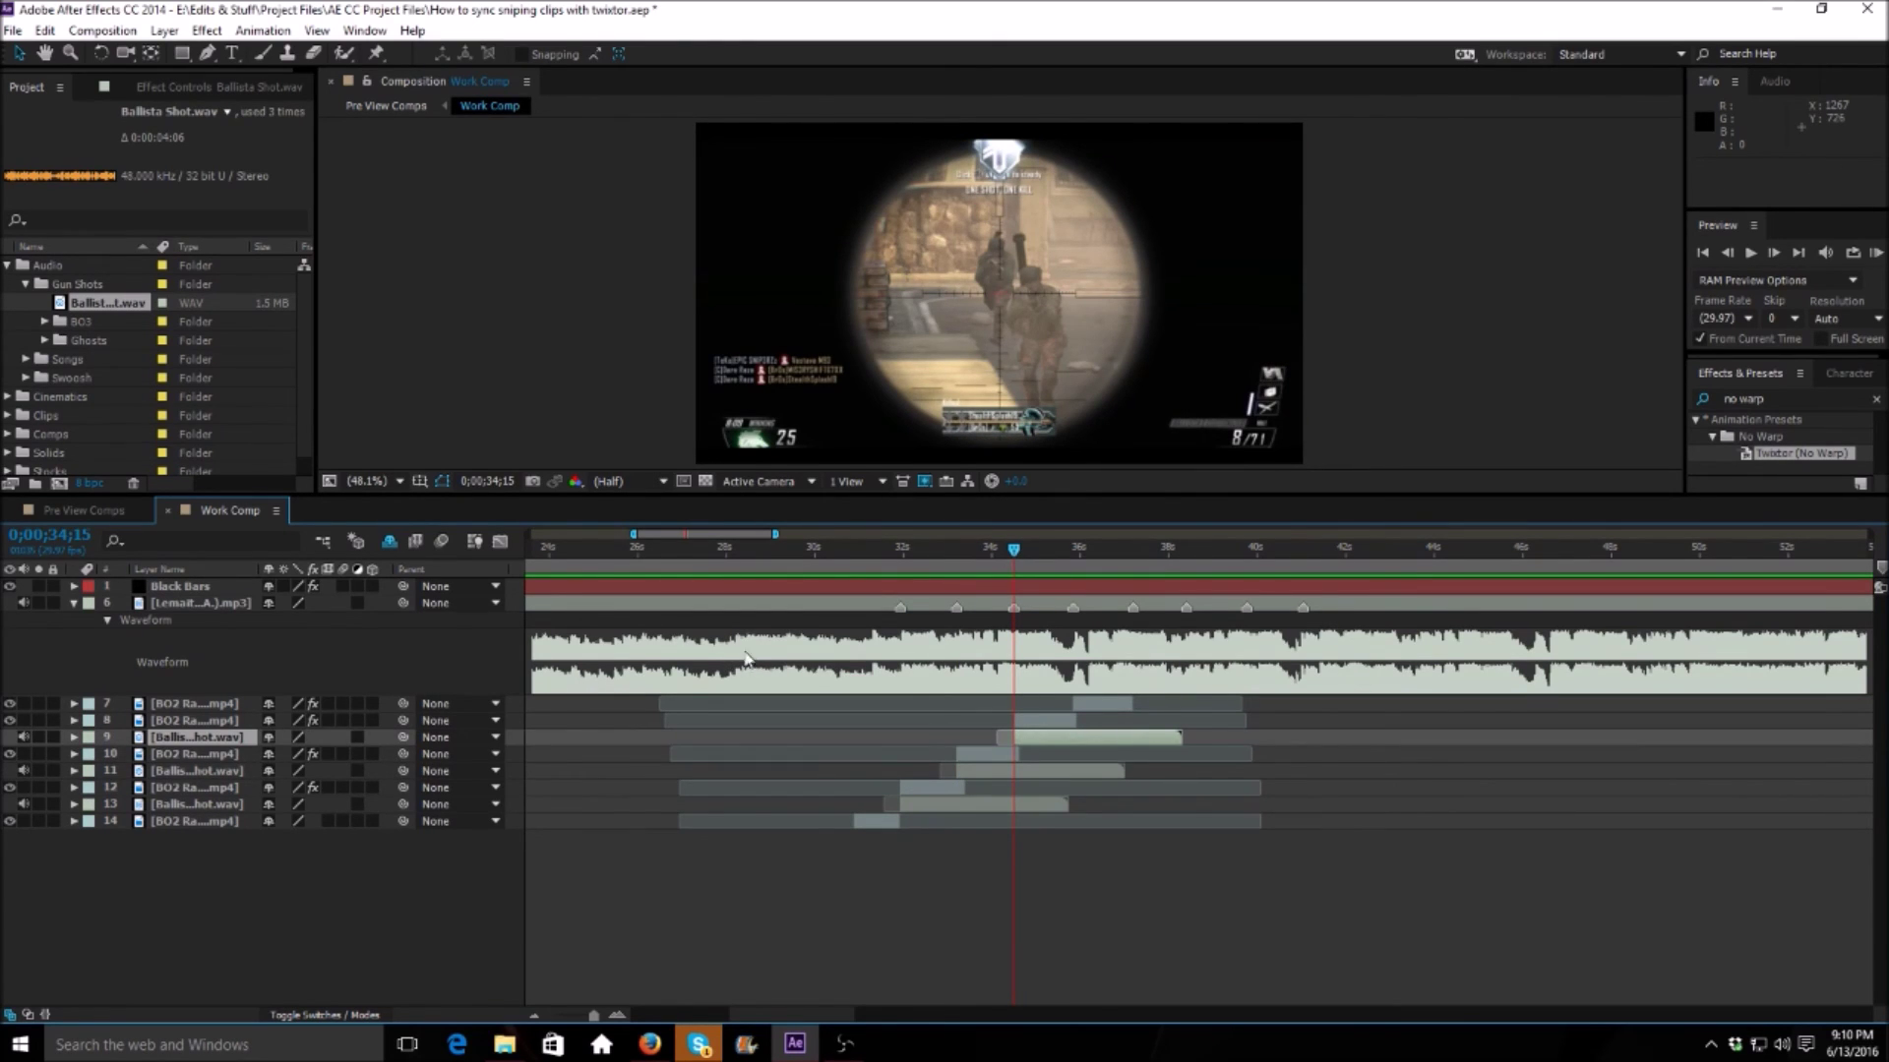
Step: Add a third gunshot copy starting on the 35;25 beat, then return the time to 30;26
key("ctrl+d")
left_click(1070, 573)
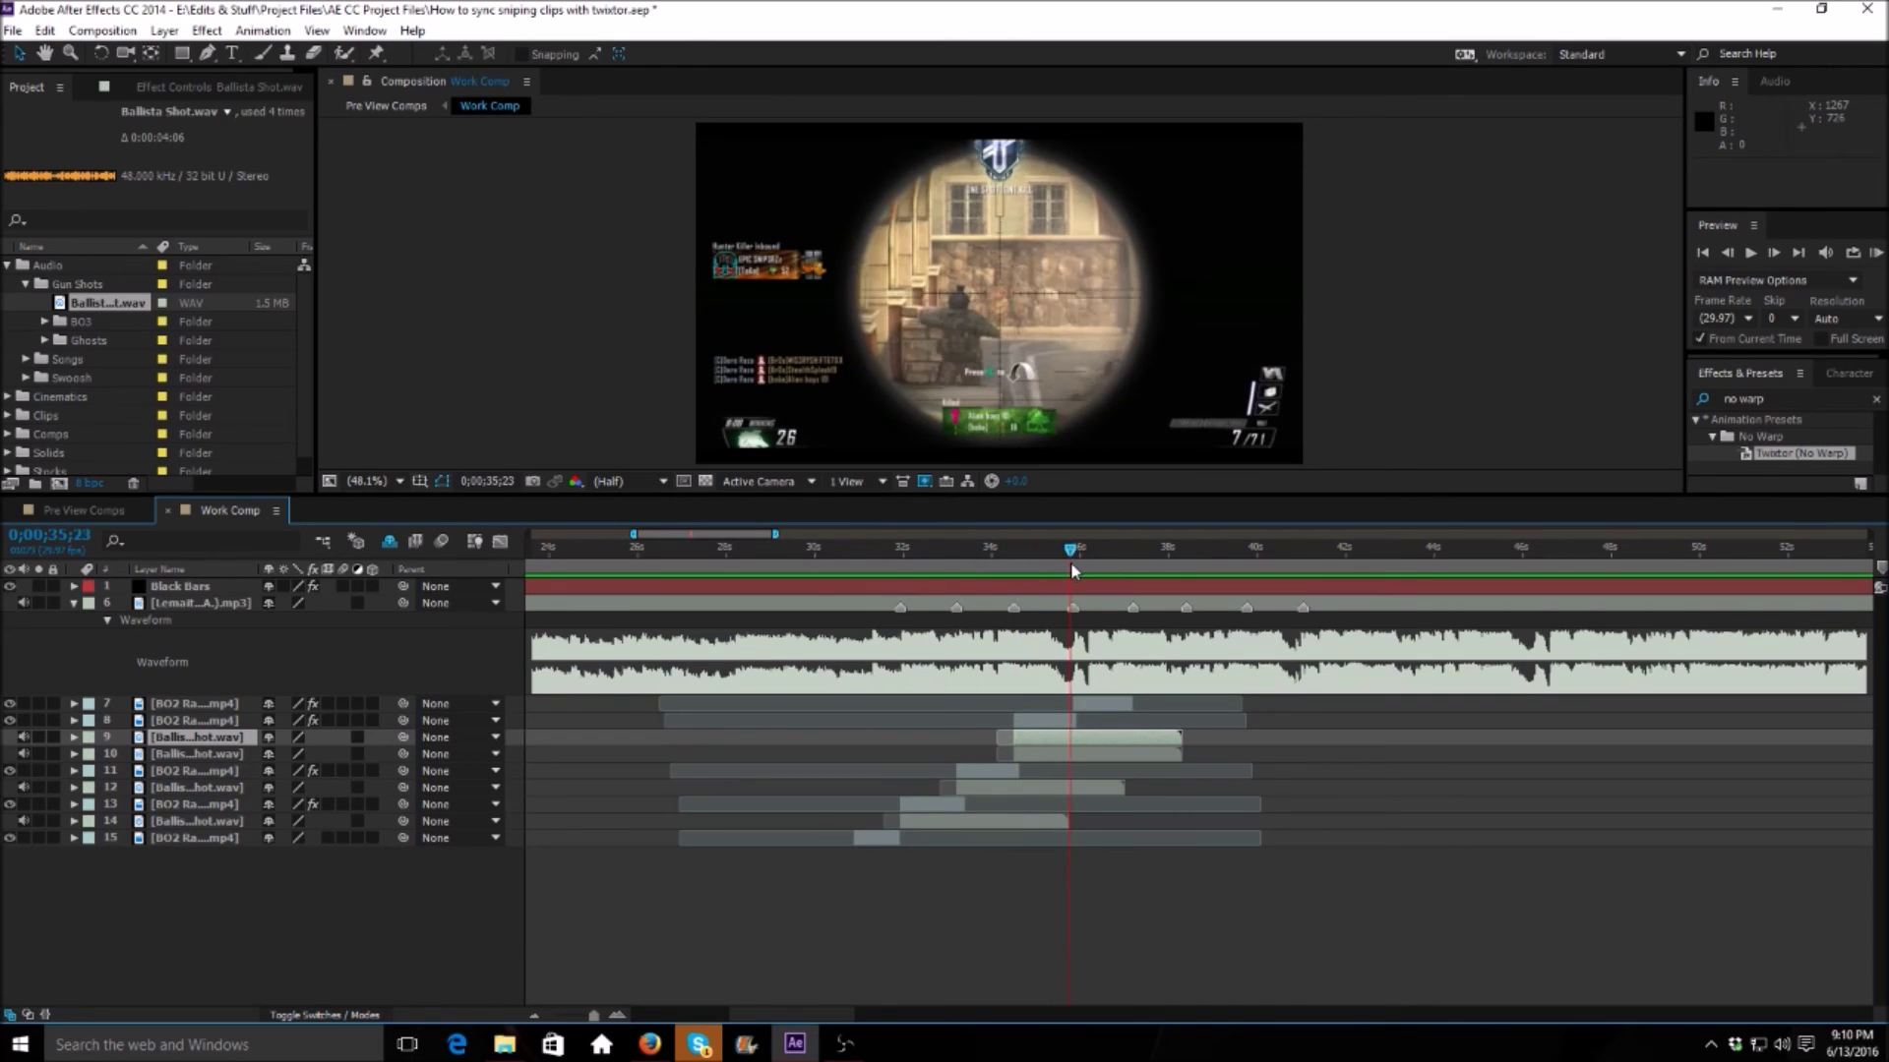
left_click_drag(226, 732, 226, 718)
key("bracketleft")
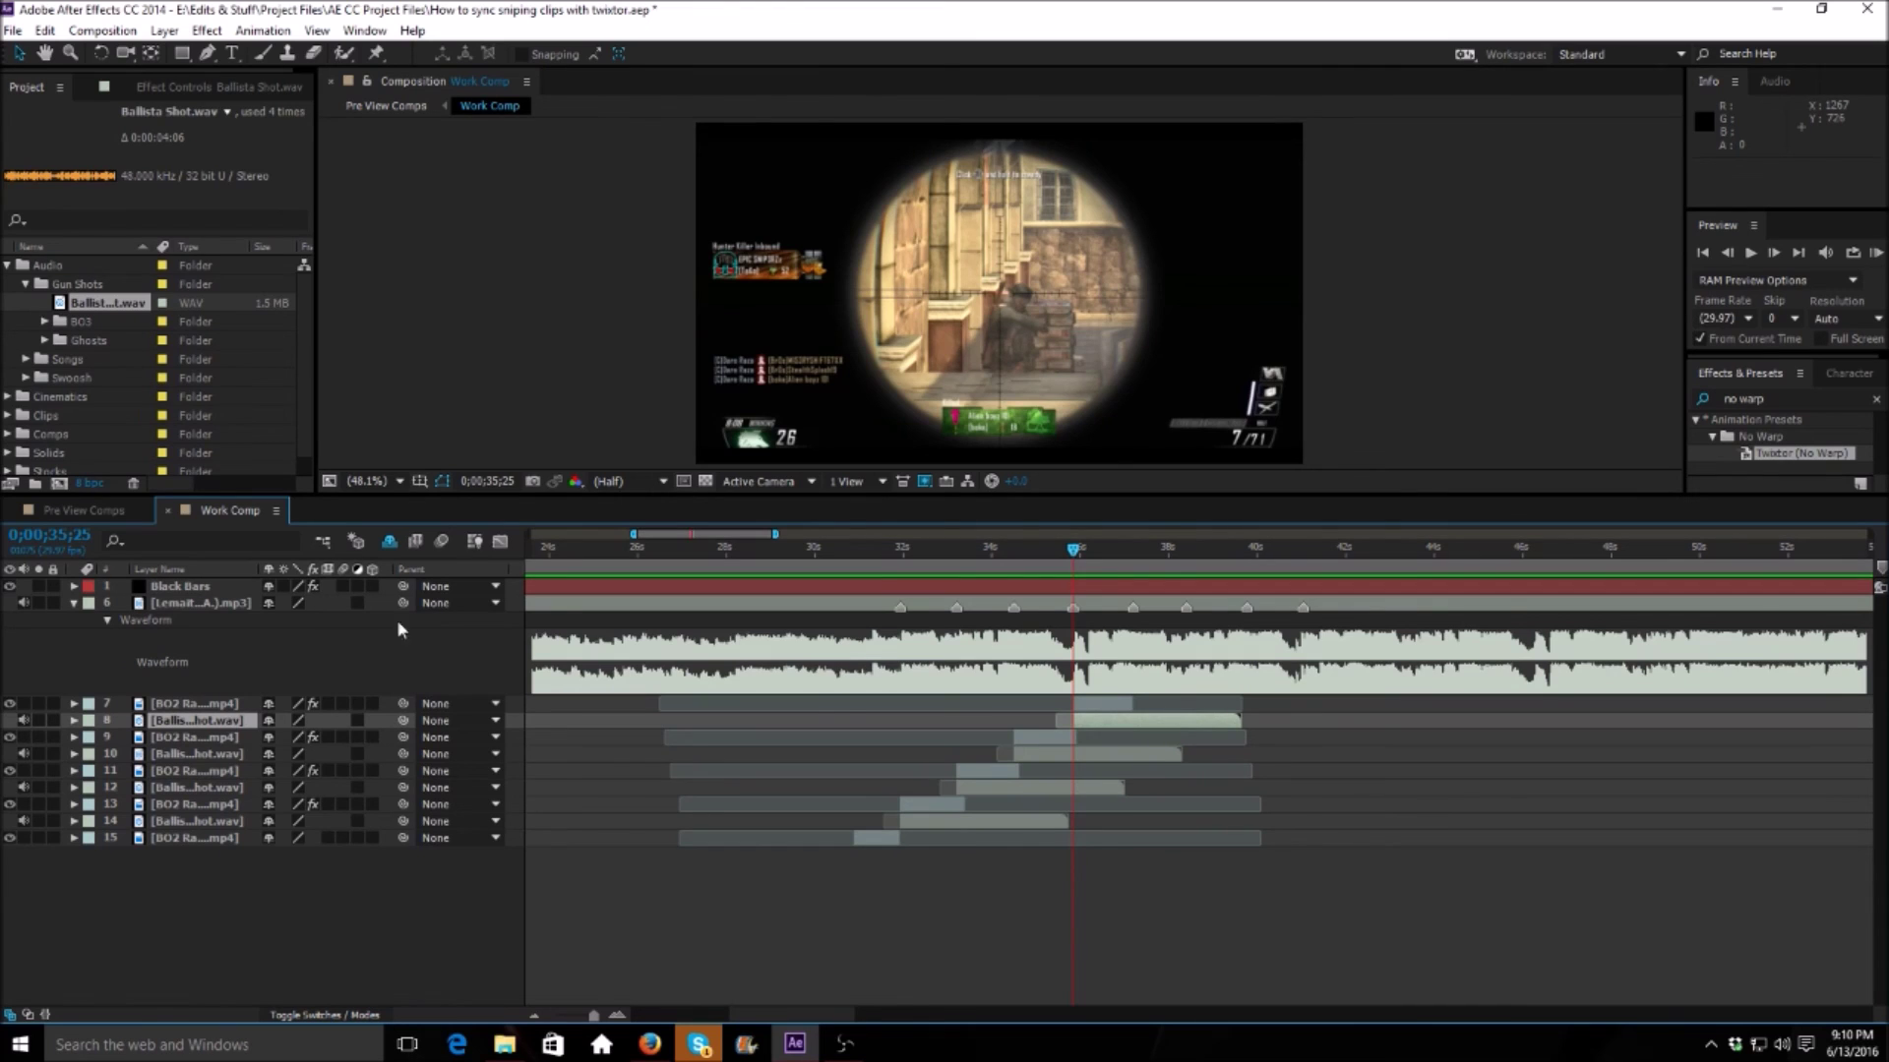
left_click_drag(847, 559, 853, 555)
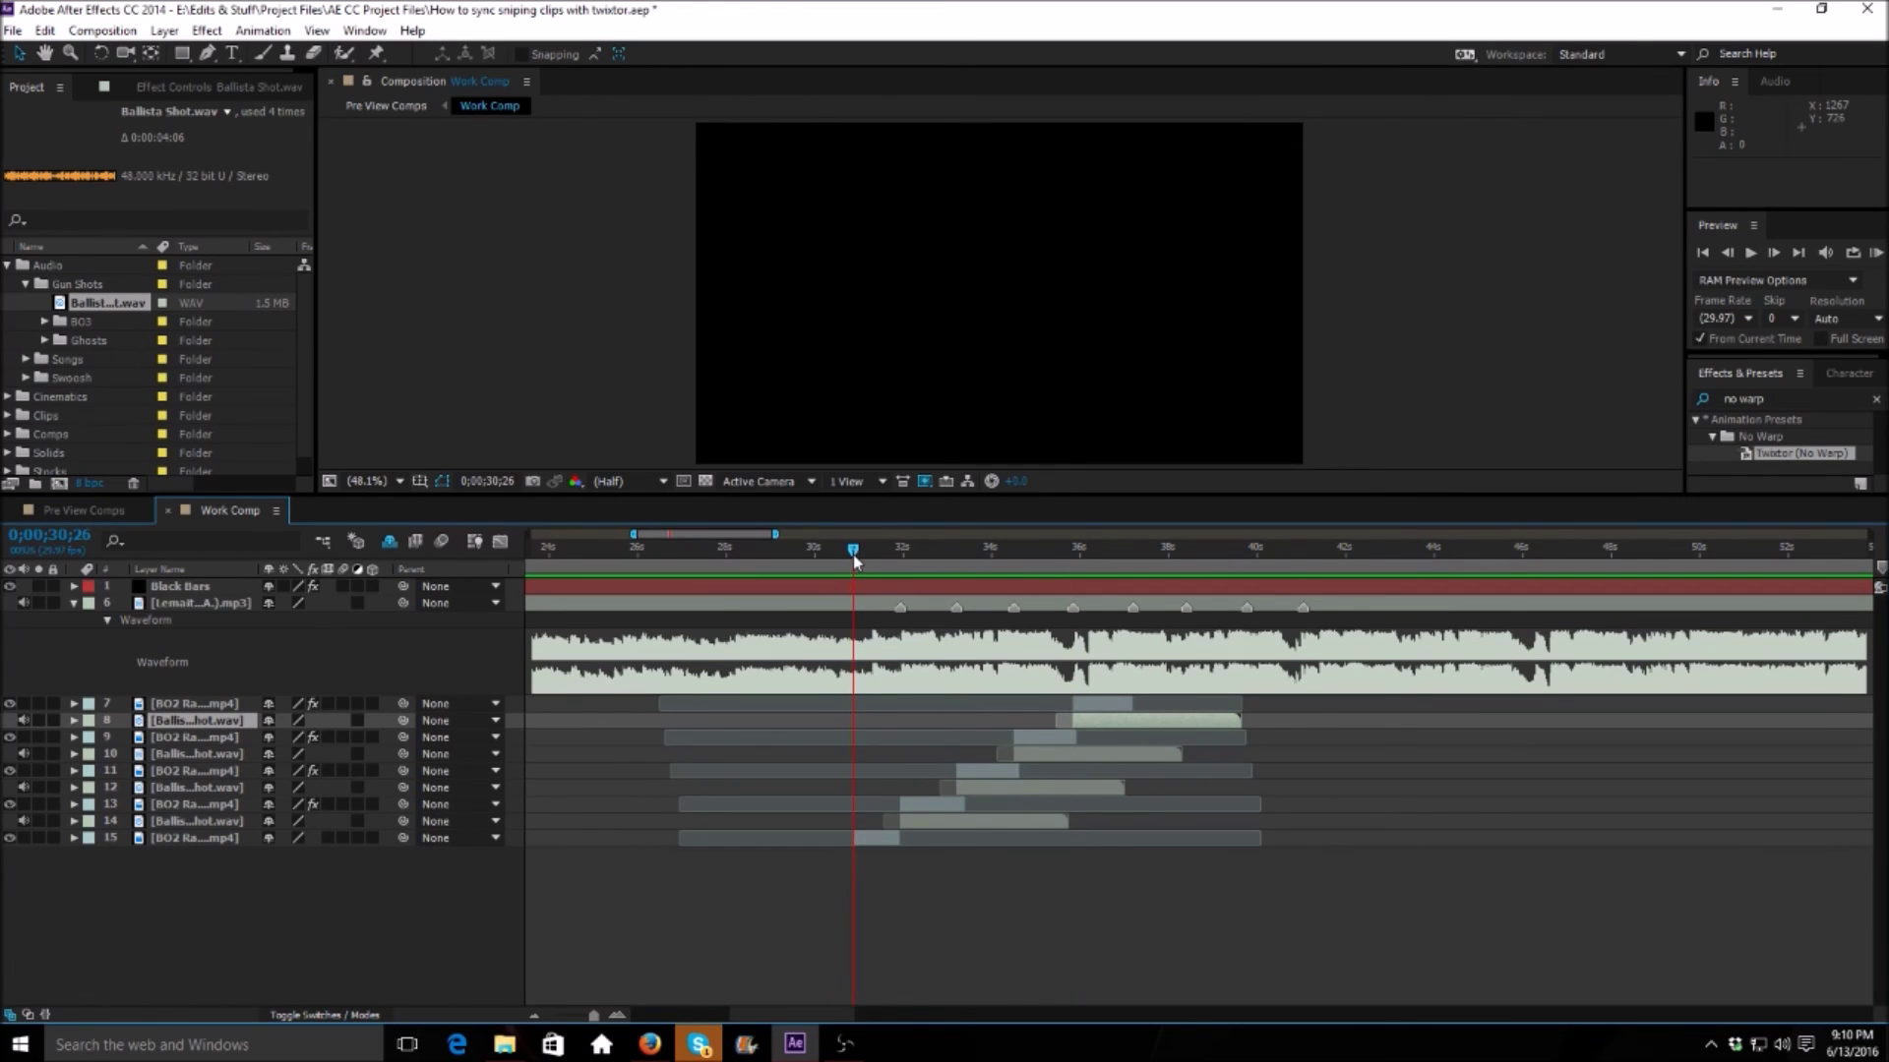
key("KP_0")
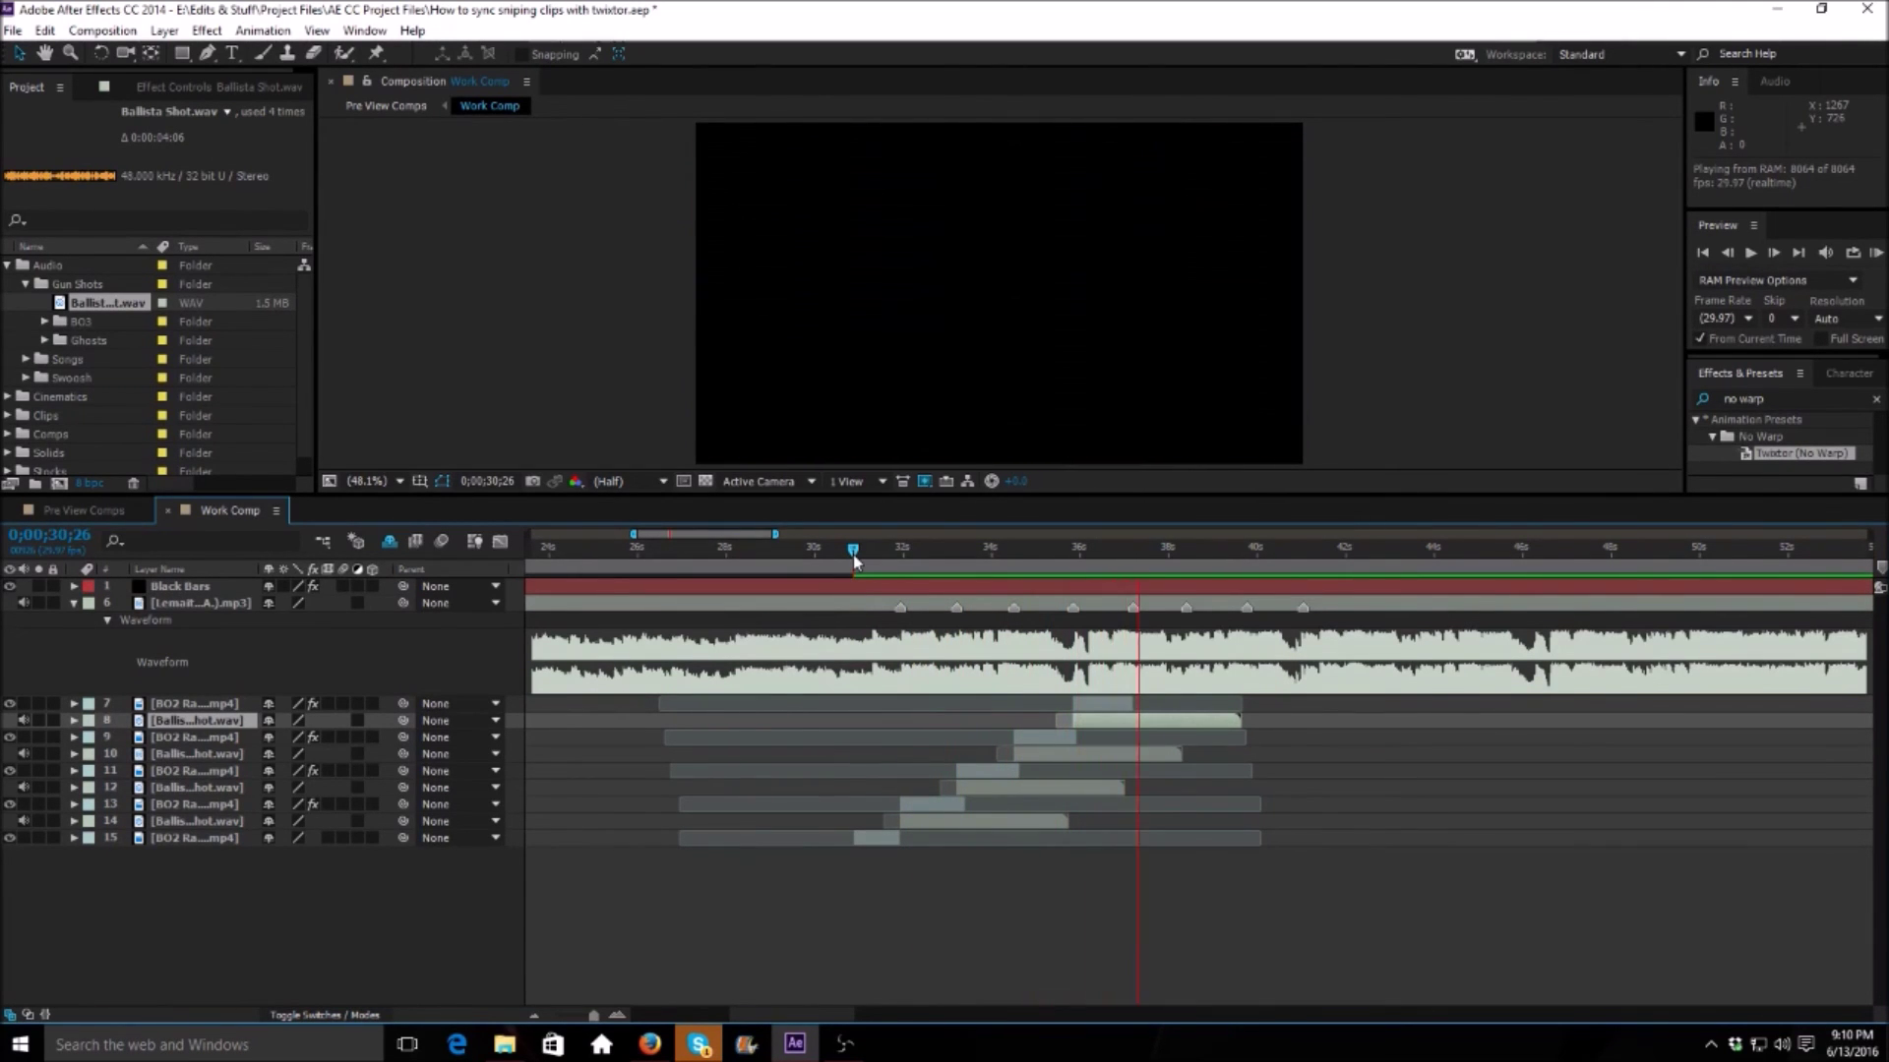
key("space")
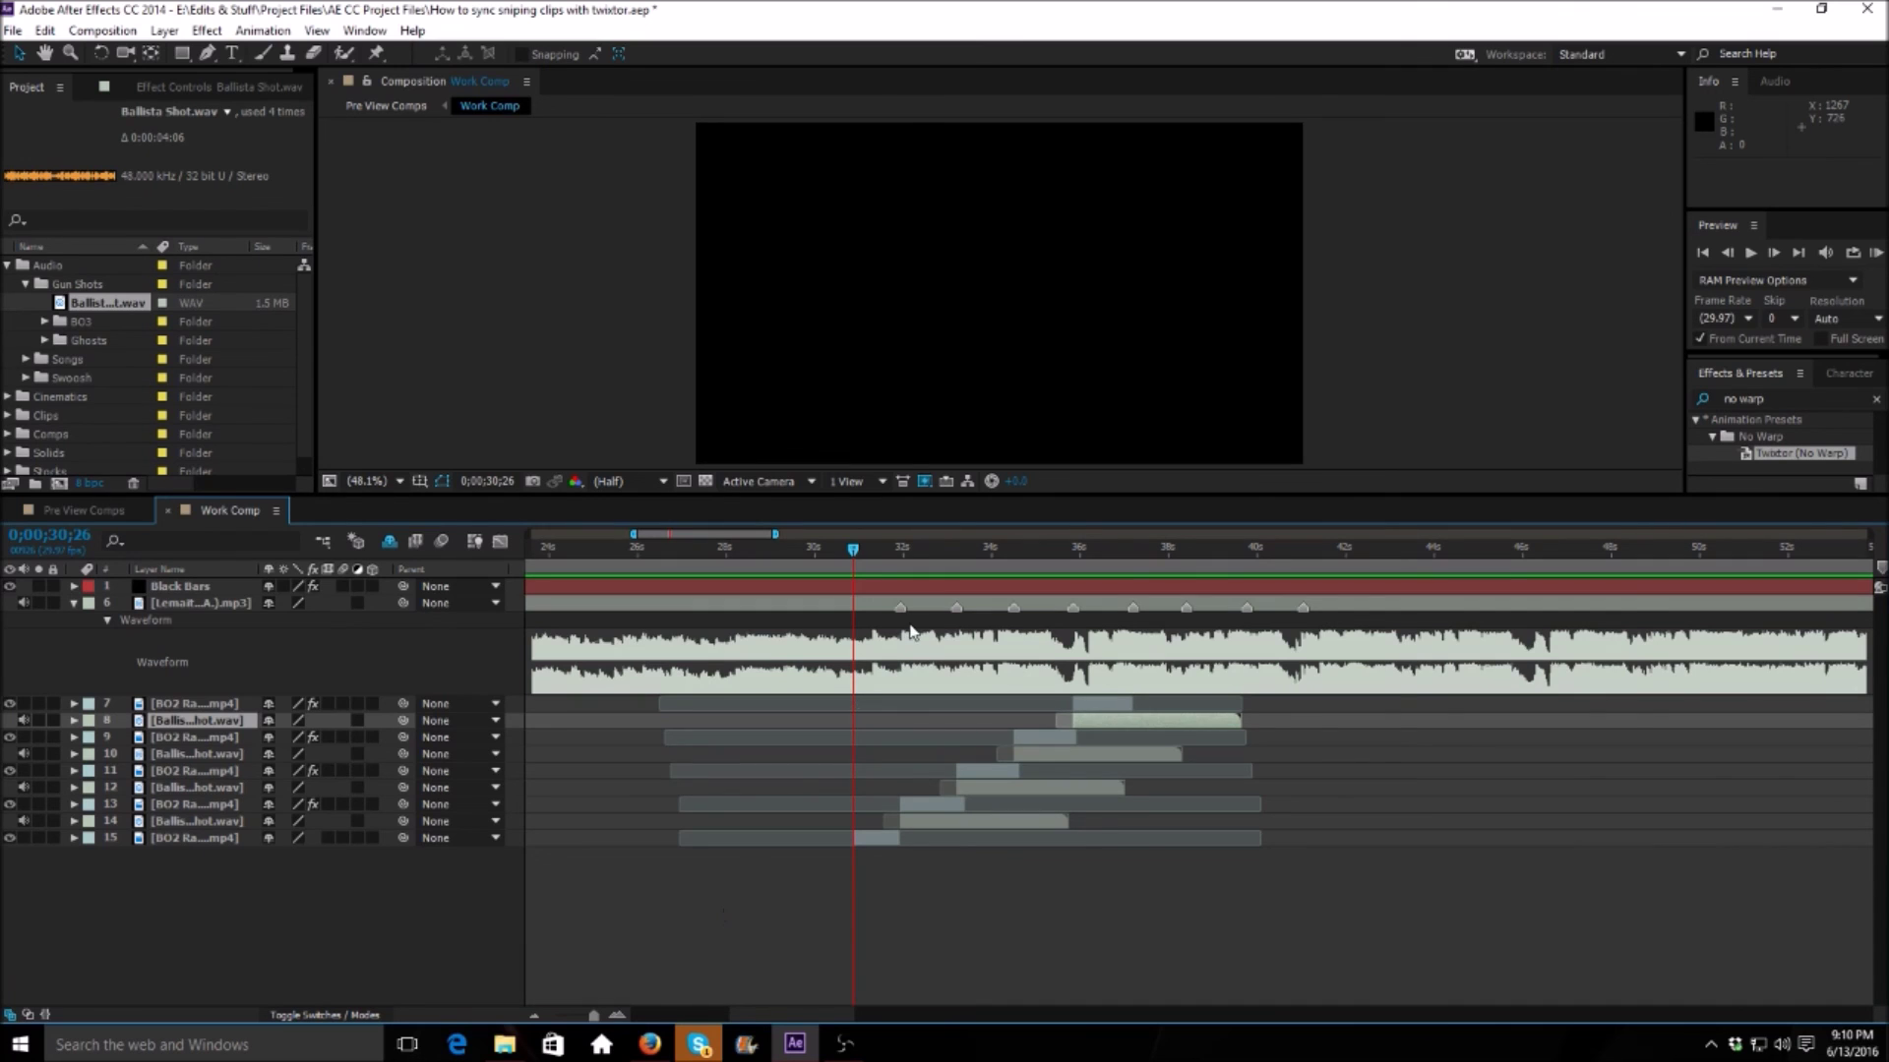
left_click_drag(913, 552, 986, 547)
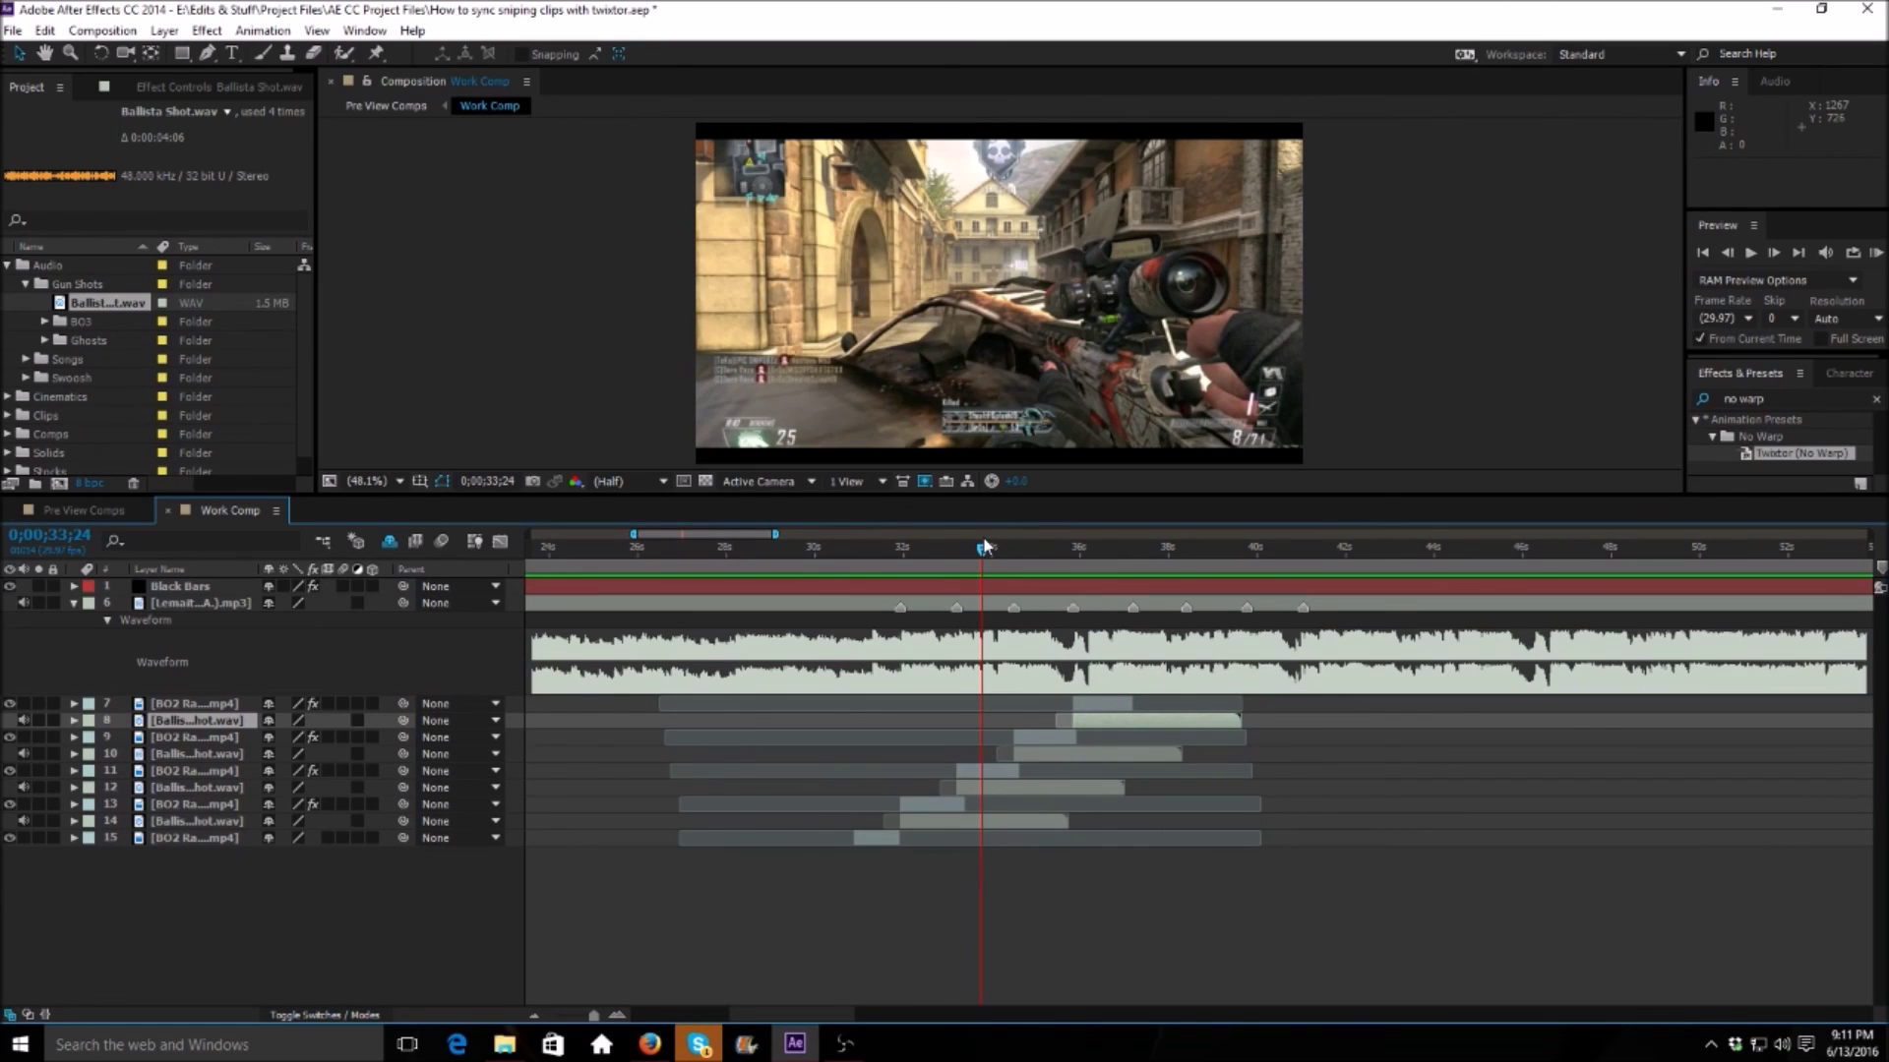